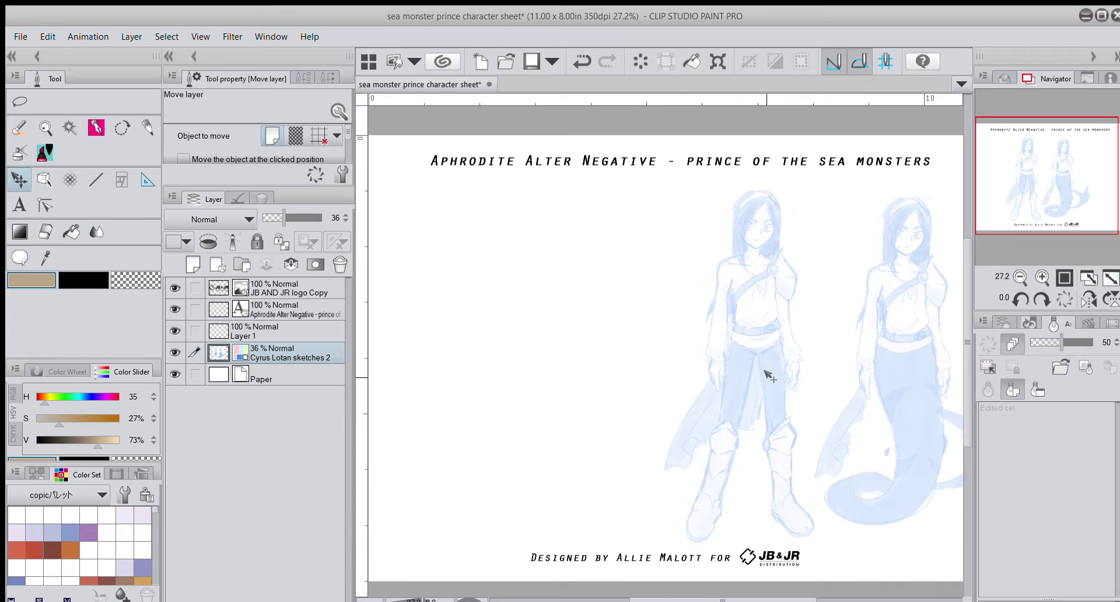
Step: Set the blue figure sketch layer's opacity to 53% and add a new layer above it for pencil drawing
left_click_drag(299, 219, 295, 219)
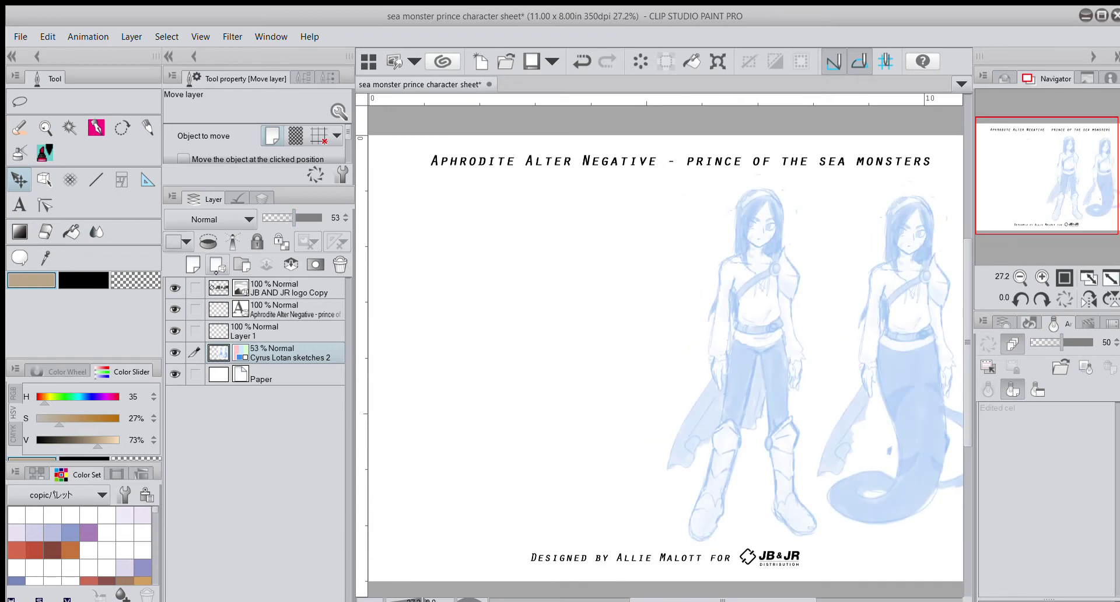
left_click(216, 265)
left_click(147, 127)
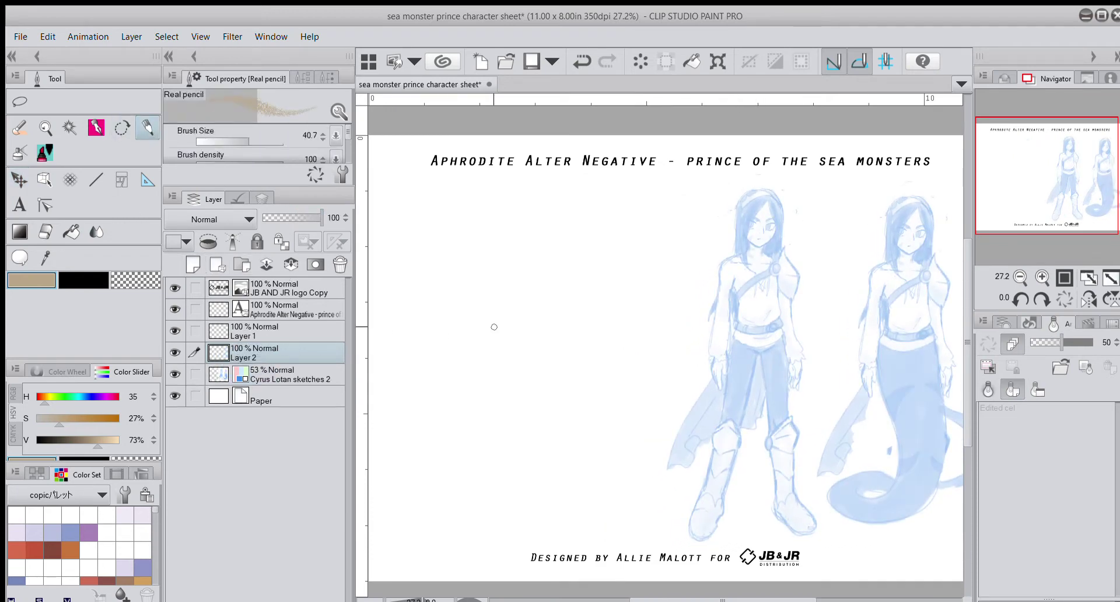
Step: Place the new layer inside a new folder and set the drawing colour to black
left_click(241, 264)
left_click_drag(280, 378, 276, 365)
left_click_drag(98, 442, 36, 442)
left_click(37, 419)
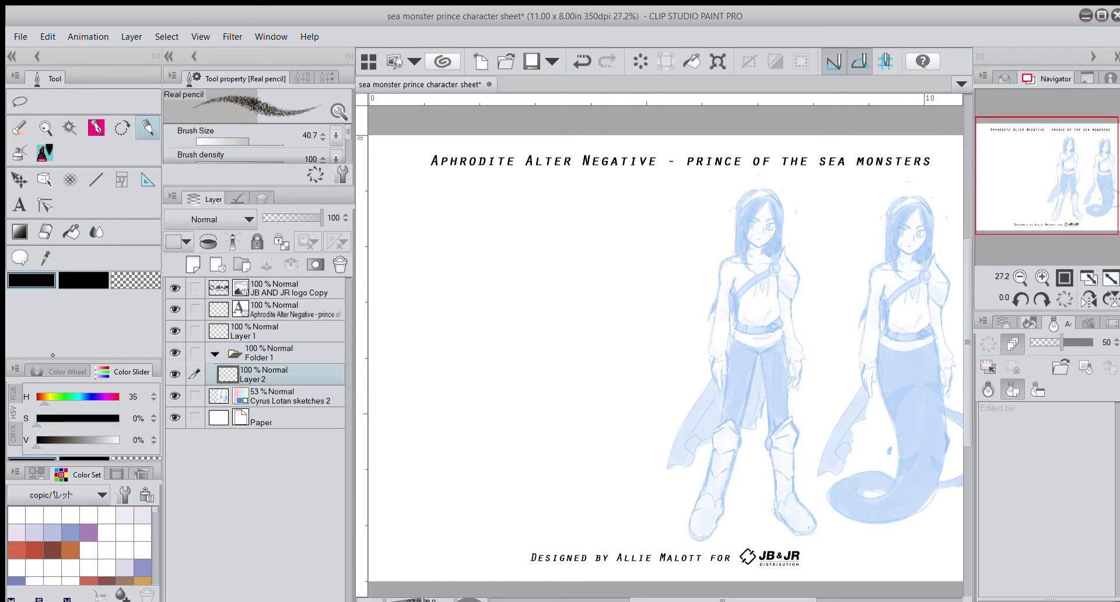
Step: Sketch the head circle over the first blue figure with the Real pencil at brush size 38.1
left_click(253, 142)
left_click(1040, 283)
left_click_drag(1050, 191, 1067, 179)
left_click_drag(254, 145, 248, 145)
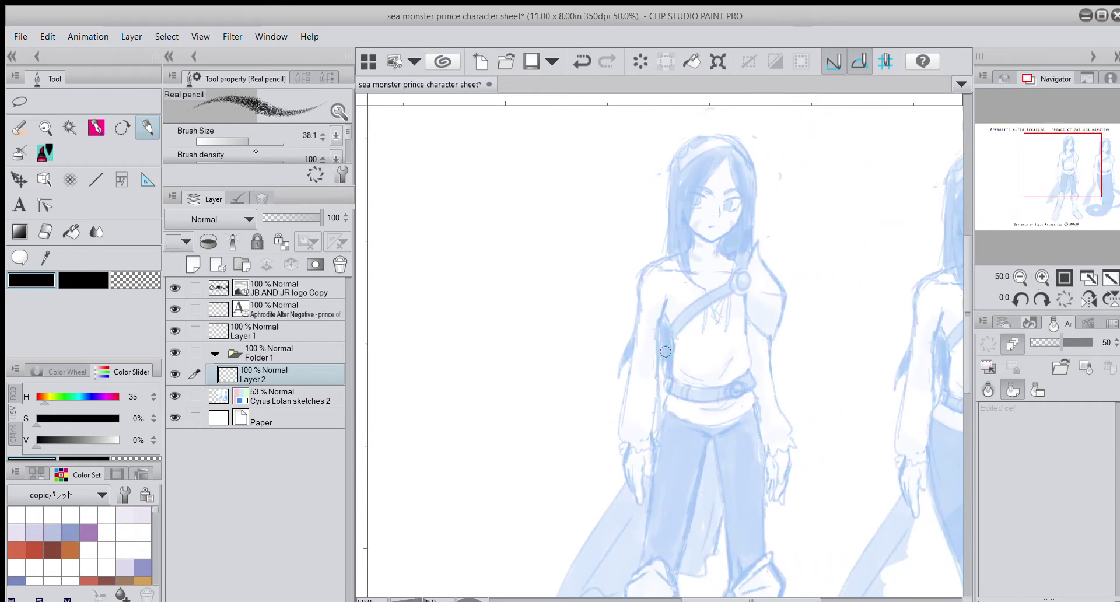
left_click(1043, 277)
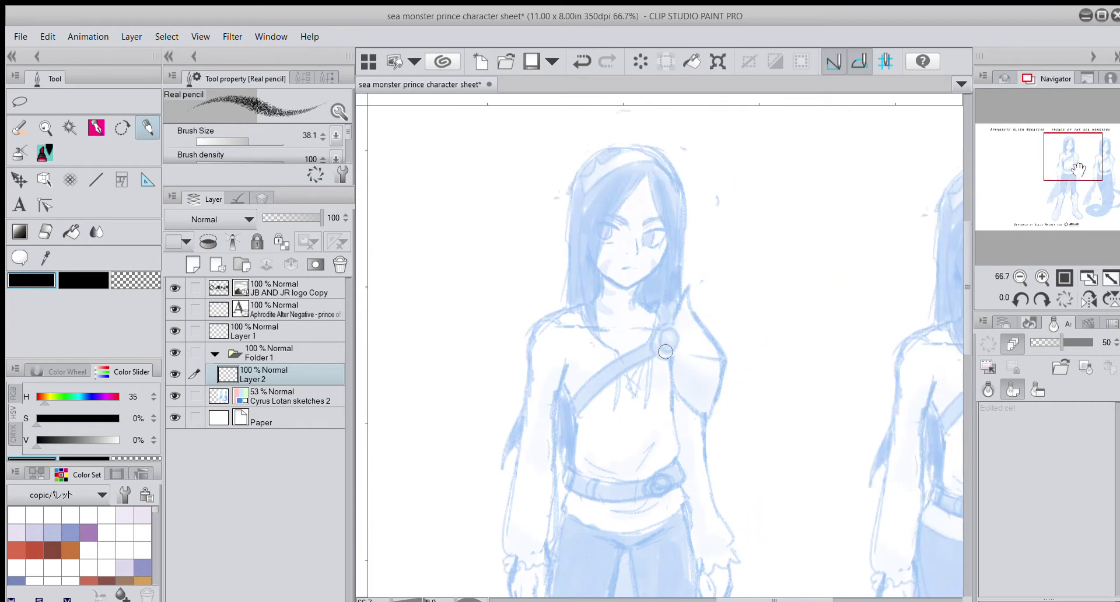
left_click(1043, 279)
left_click_drag(1074, 158, 1070, 149)
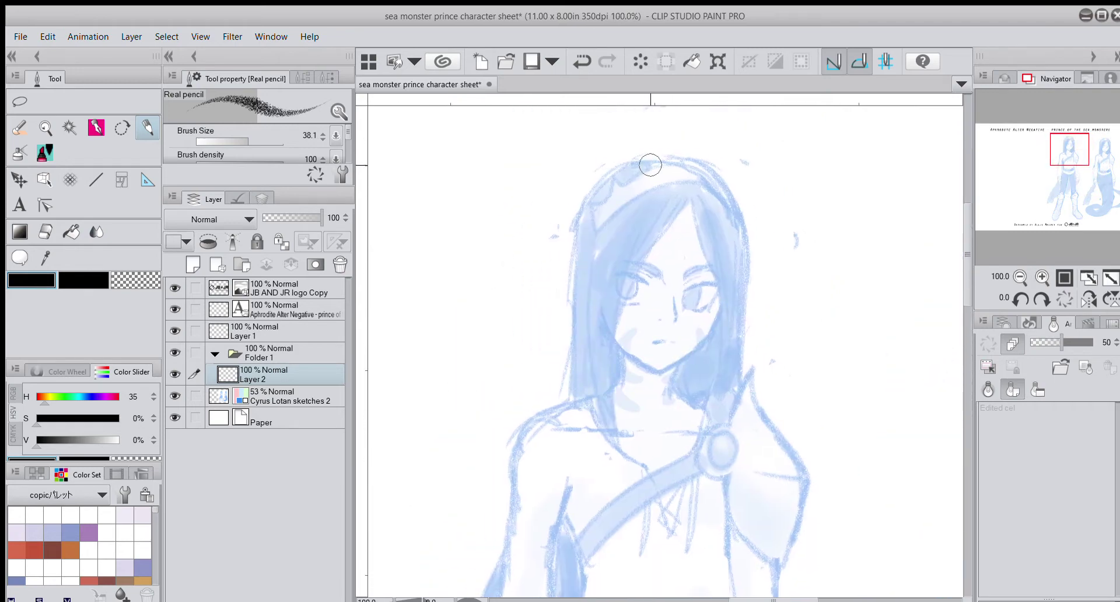
mouse_move(637, 161)
left_mouse_down()
mouse_move(574, 225)
mouse_move(588, 277)
mouse_move(695, 167)
mouse_move(725, 196)
left_mouse_up()
mouse_move(698, 170)
left_mouse_down()
mouse_move(741, 238)
mouse_move(738, 272)
left_mouse_up()
mouse_move(586, 239)
left_mouse_down()
mouse_move(607, 294)
mouse_move(718, 303)
left_mouse_up()
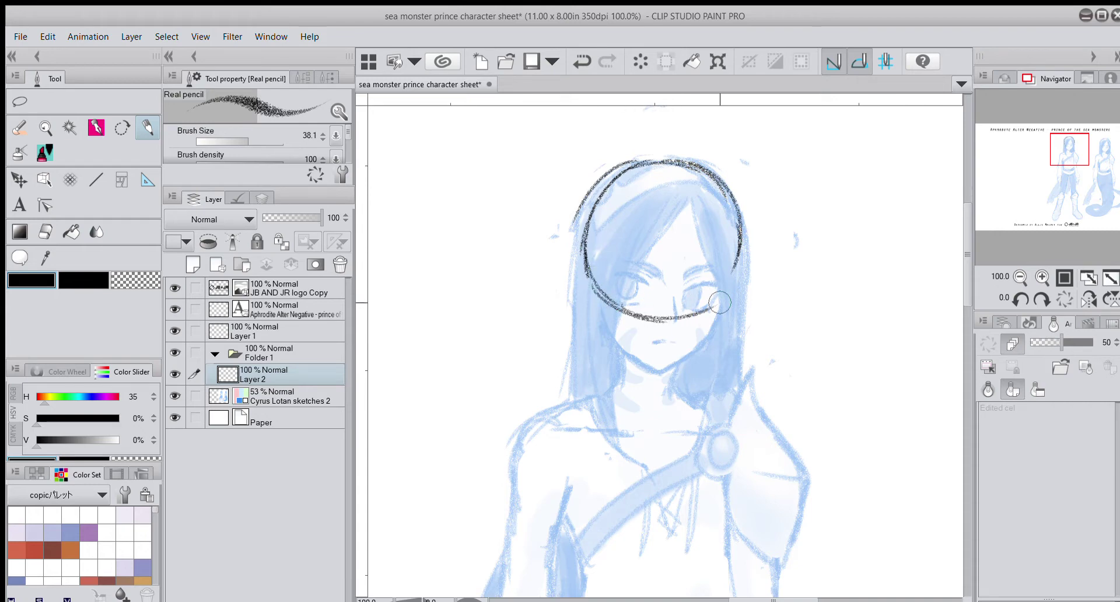
left_click_drag(740, 241, 708, 308)
Step: Sketch the jaw with a vertical centre line on the face, and add both sides of the neck
left_click(1042, 278)
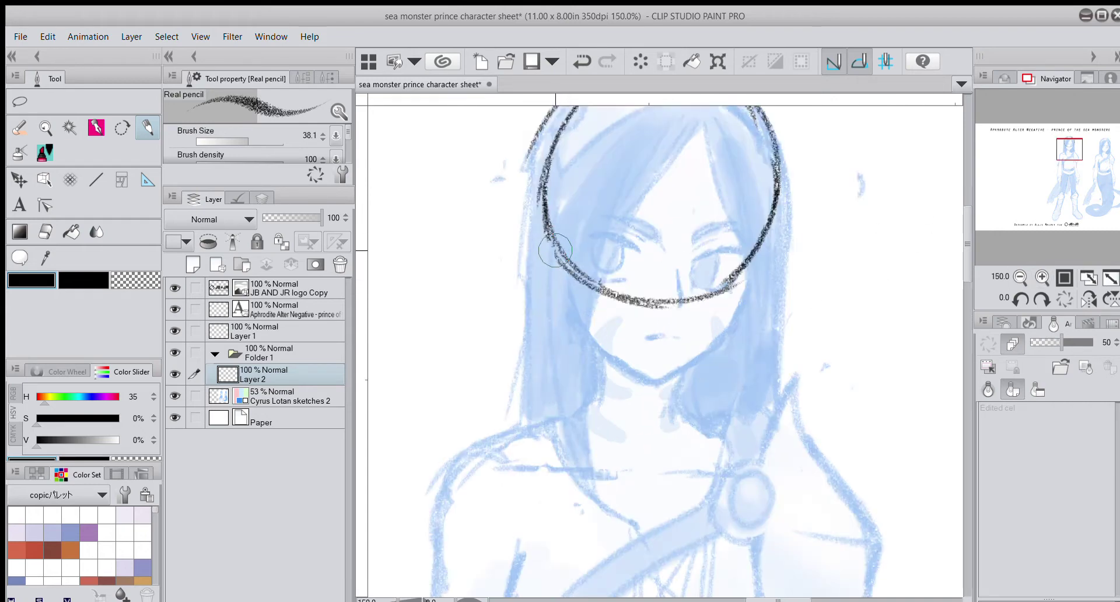
mouse_move(558, 257)
left_mouse_down()
mouse_move(588, 342)
mouse_move(579, 313)
mouse_move(612, 363)
mouse_move(592, 342)
mouse_move(649, 386)
mouse_move(737, 311)
mouse_move(754, 261)
mouse_move(694, 360)
left_mouse_up()
mouse_move(654, 170)
left_mouse_down()
mouse_move(651, 366)
mouse_move(608, 409)
left_mouse_up()
left_click_drag(692, 363, 695, 429)
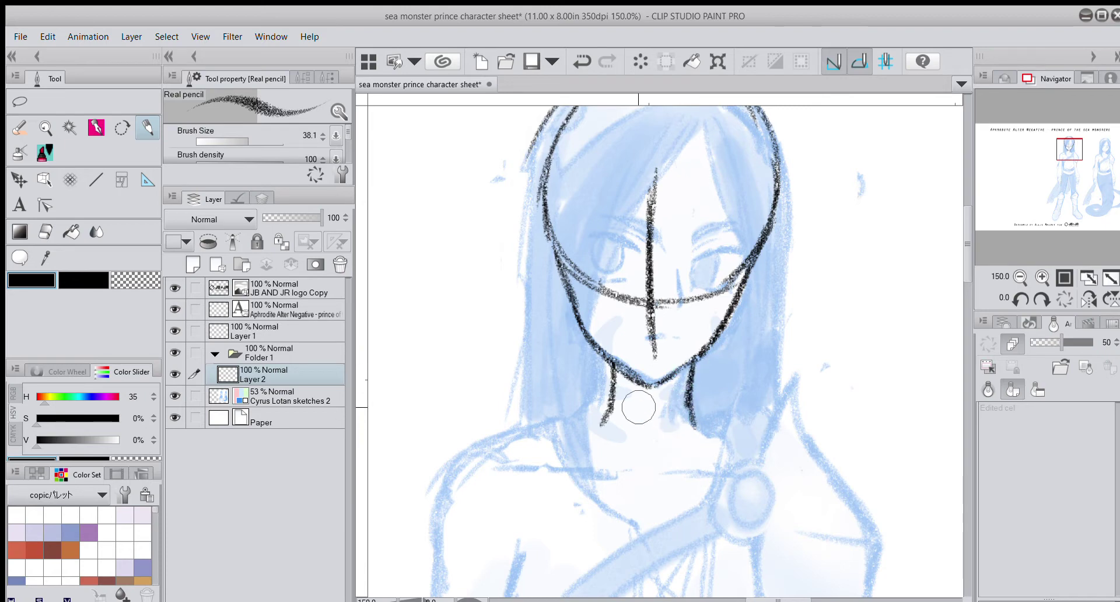
Step: Sketch the sloping shoulder lines from the neck and a joint circle at each shoulder
left_click_drag(611, 404, 525, 449)
mouse_move(692, 408)
left_mouse_down()
mouse_move(741, 452)
mouse_move(825, 493)
left_mouse_up()
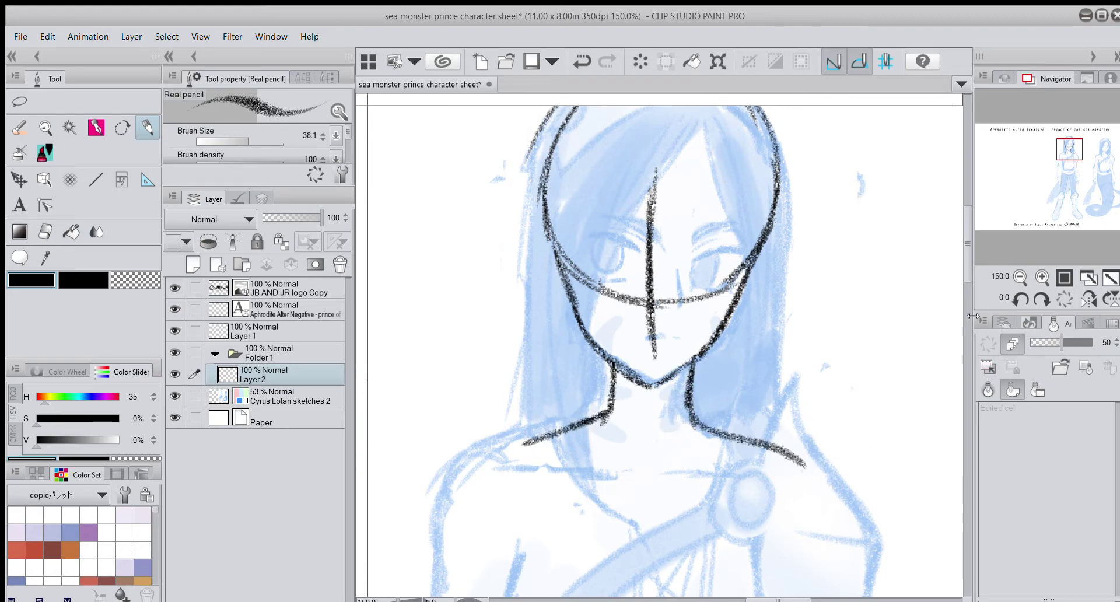
left_click(1020, 278)
mouse_move(628, 389)
left_mouse_down()
mouse_move(592, 402)
mouse_move(602, 433)
left_mouse_up()
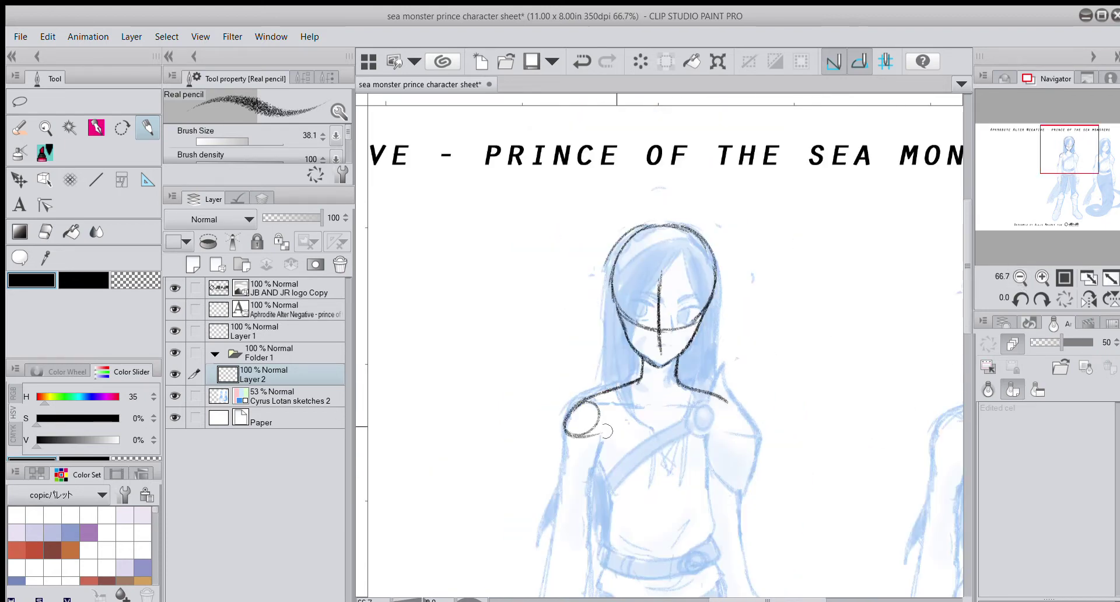
left_click_drag(729, 406, 719, 409)
Step: Sketch the ribcage over the blue figure with two side lines and curved lower edges
scroll(642, 351, "down", 5)
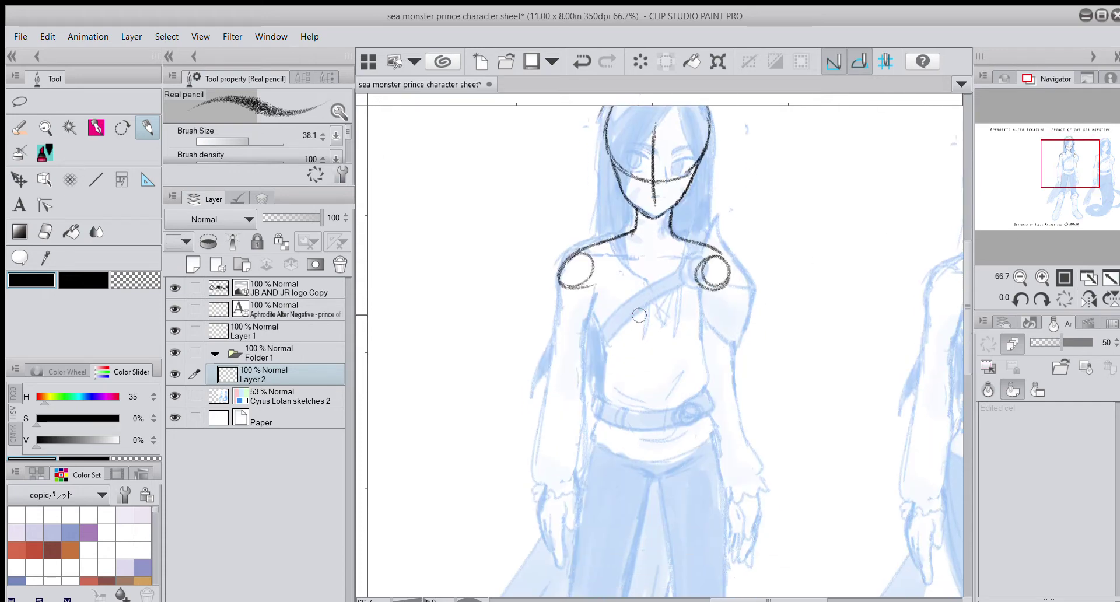
left_click_drag(585, 291, 601, 389)
left_click_drag(601, 388, 642, 363)
mouse_move(587, 314)
left_mouse_down()
mouse_move(613, 360)
mouse_move(698, 311)
left_mouse_up()
Step: Mark the elbow and wrist joints with small circles on both arms and add an upper-arm line on the right
left_click_drag(565, 384, 561, 373)
left_click_drag(560, 475, 558, 485)
left_click_drag(730, 456, 733, 465)
left_click_drag(717, 274, 714, 287)
left_click_drag(716, 279, 722, 355)
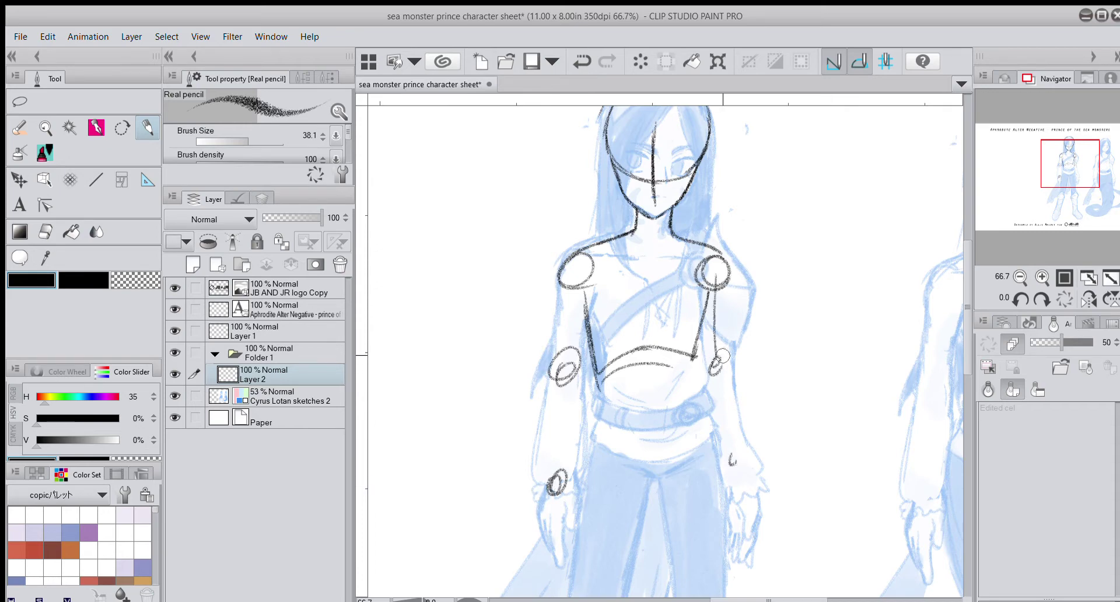
Step: Sketch the pelvis block below the belt with a waistline, short sides and an angled lower edge
left_click_drag(1056, 195, 1067, 185)
left_click_drag(638, 243, 750, 240)
mouse_move(641, 205)
left_mouse_down()
mouse_move(680, 215)
mouse_move(643, 233)
left_mouse_up()
left_click_drag(750, 207, 756, 233)
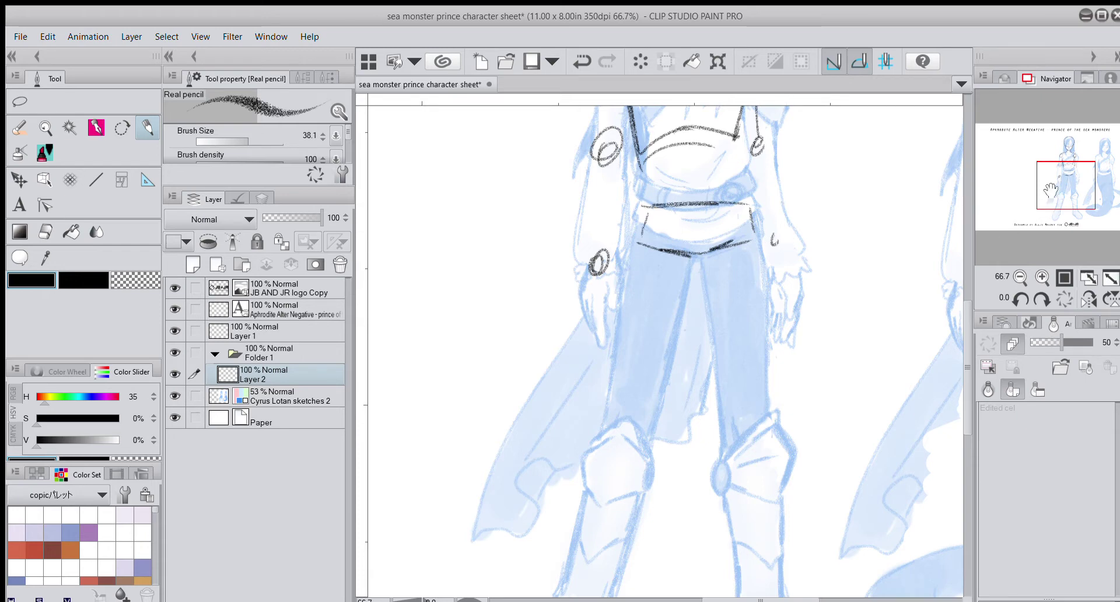
Step: Mark the knees and ankles of both legs with joint circles
left_click_drag(1050, 190, 1047, 202)
mouse_move(657, 318)
left_mouse_down()
mouse_move(633, 333)
mouse_move(657, 295)
left_mouse_up()
mouse_move(779, 295)
left_mouse_down()
mouse_move(766, 327)
mouse_move(785, 336)
left_mouse_up()
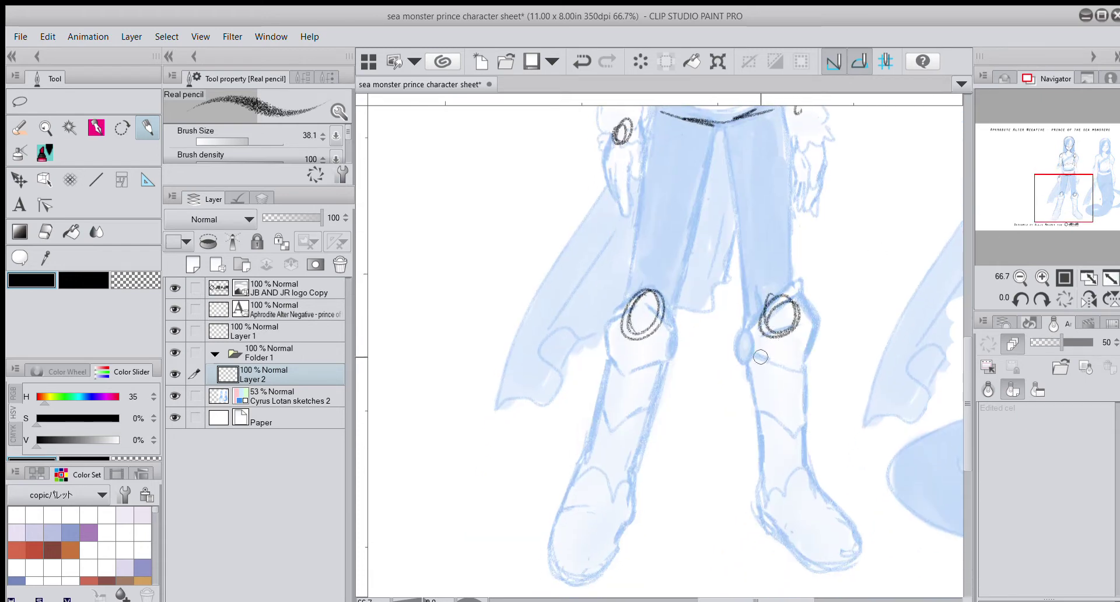
mouse_move(601, 481)
left_mouse_down()
mouse_move(584, 508)
mouse_move(636, 484)
left_mouse_up()
mouse_move(790, 474)
left_mouse_down()
mouse_move(764, 502)
mouse_move(781, 493)
left_mouse_up()
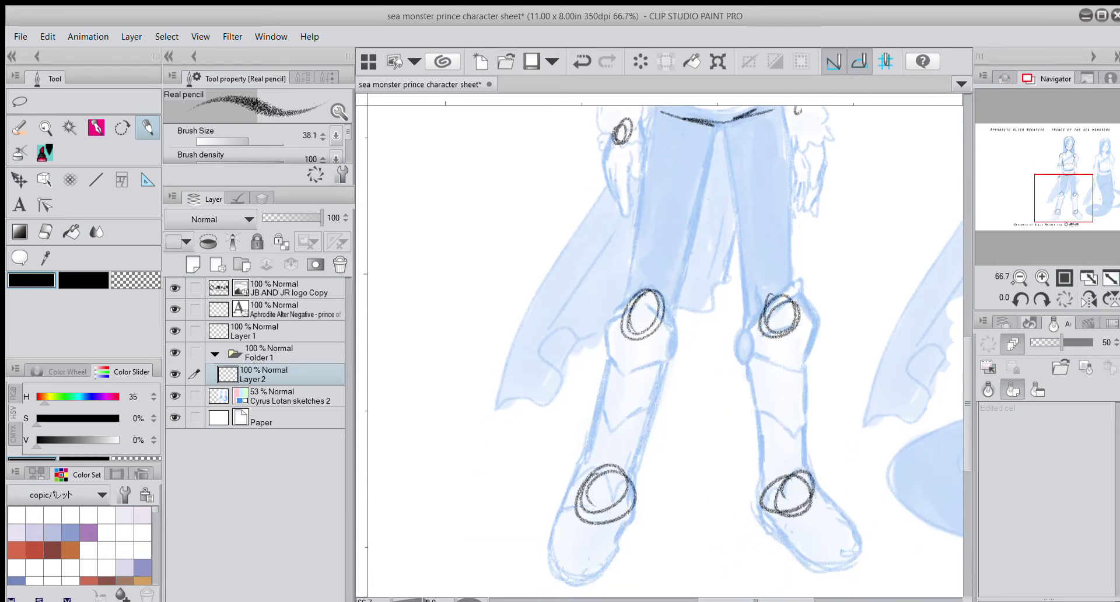
Step: Move the black construction sketch into the empty area to the left of the blue figures
mouse_move(1046, 216)
left_mouse_down()
mouse_move(1053, 202)
mouse_move(1042, 207)
left_mouse_up()
left_click(1020, 278)
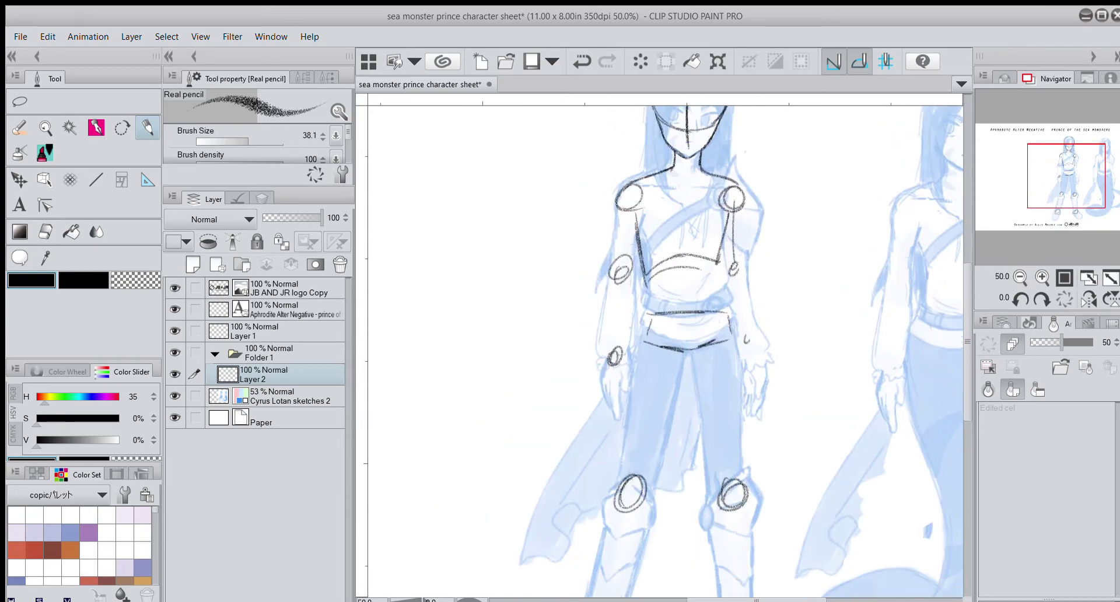
key("k")
left_click_drag(831, 296, 647, 295)
left_click_drag(1043, 190, 1025, 183)
left_click_drag(644, 330, 615, 329)
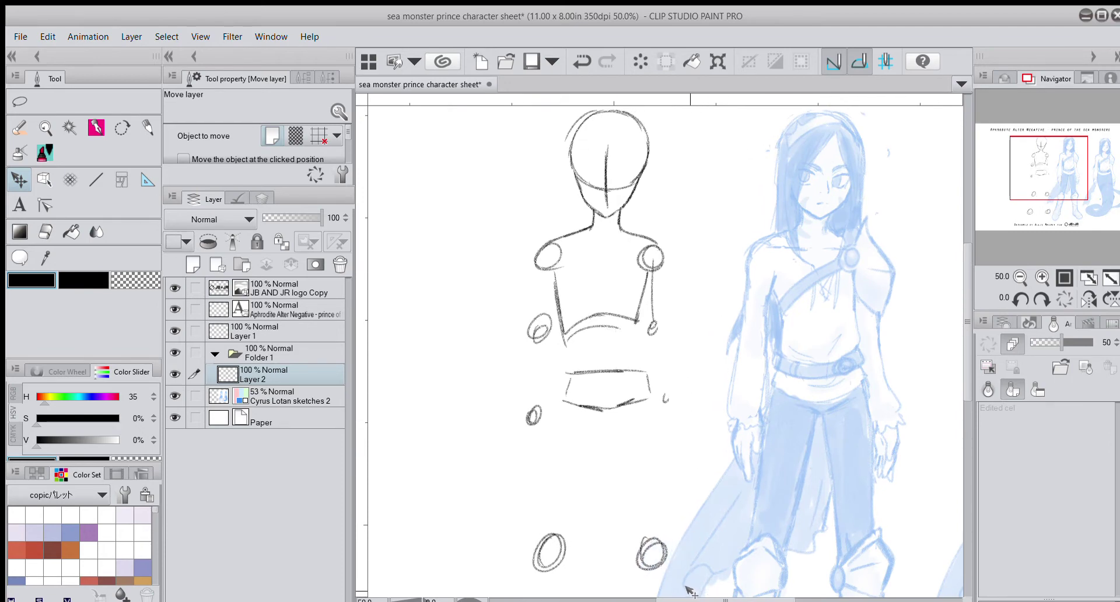
Step: Refine the neck lines with the pencil and add the collarbones on the moved construction figure
left_click(149, 132)
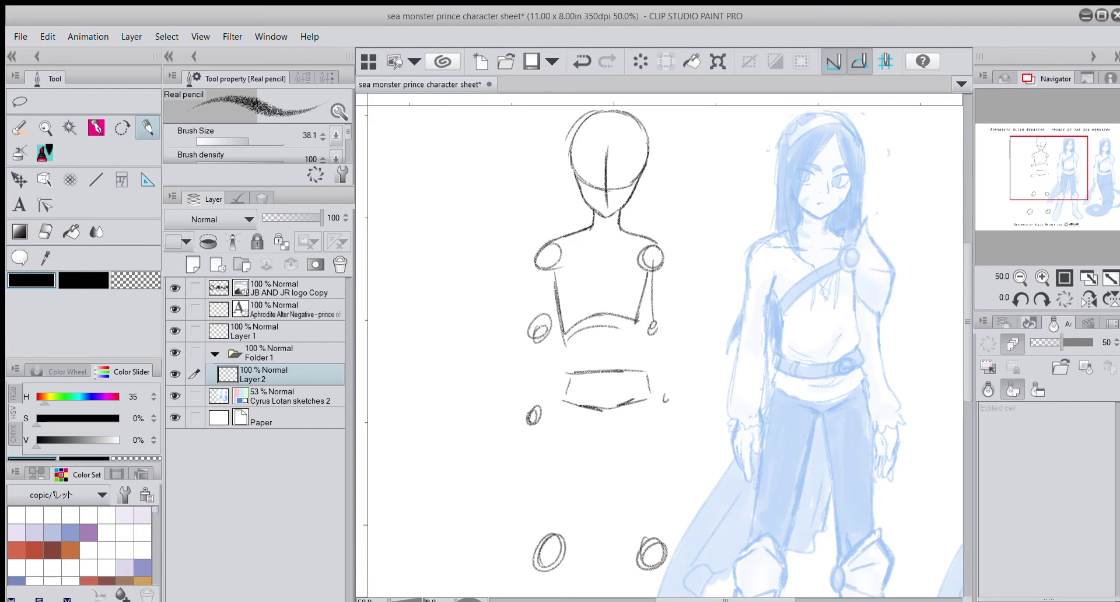
left_click(1043, 279)
left_click(1043, 279)
left_click_drag(1055, 168, 1047, 150)
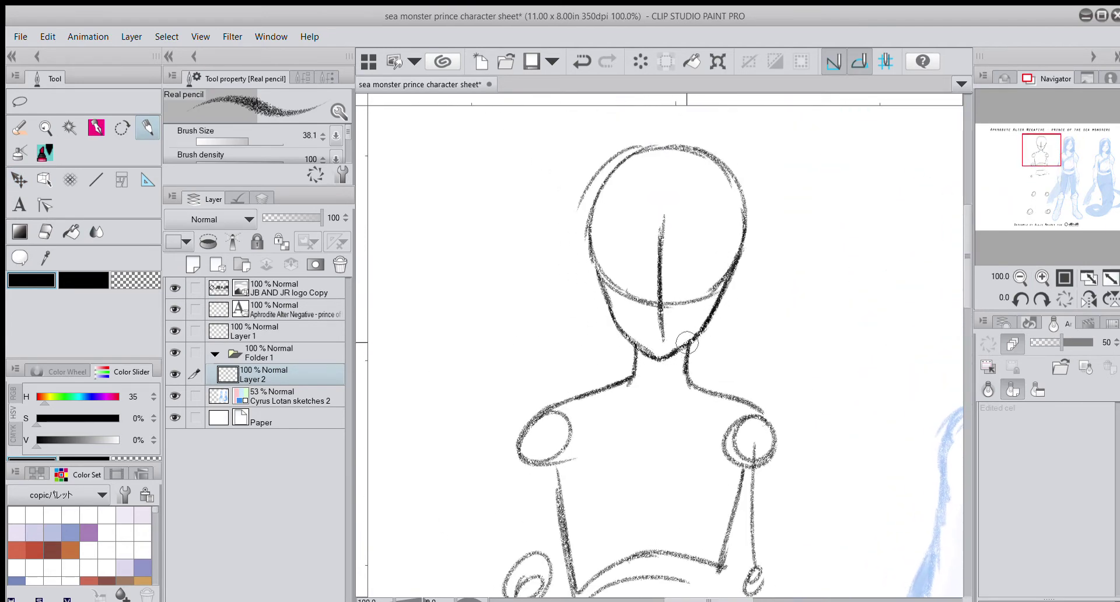
left_click_drag(1070, 155, 1060, 163)
left_click_drag(497, 237, 493, 281)
left_click_drag(549, 234, 547, 283)
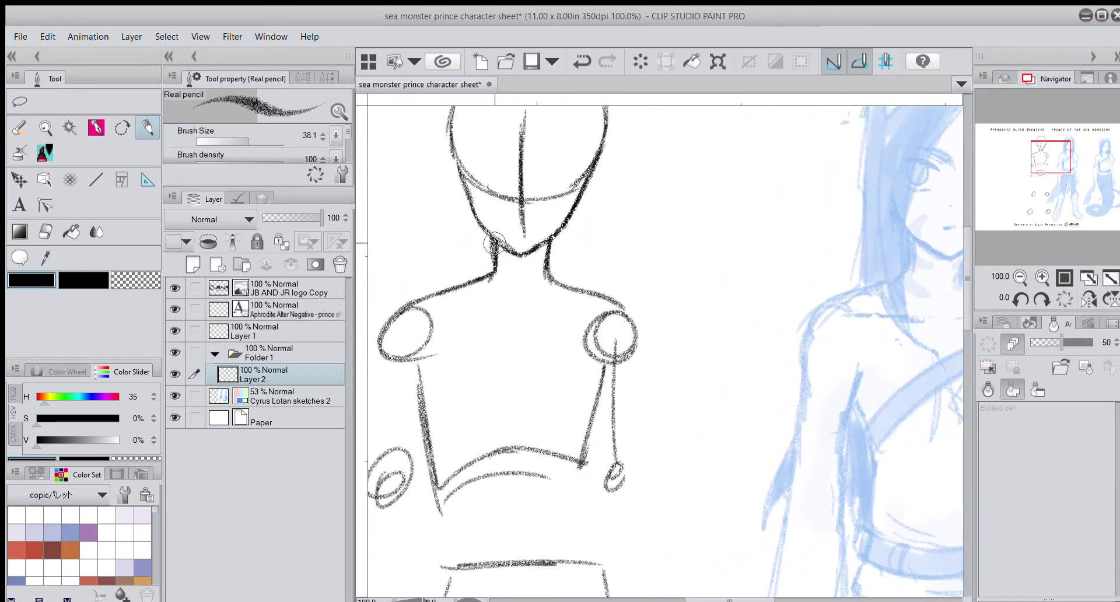
mouse_move(497, 240)
left_mouse_down()
mouse_move(512, 296)
mouse_move(473, 308)
mouse_move(501, 315)
left_mouse_up()
left_click_drag(529, 312, 574, 304)
Step: Sketch the left arm bent upward with elbow and hand circles, and the right arm hanging beside the torso
left_click(1020, 277)
left_click_drag(1062, 179, 1058, 190)
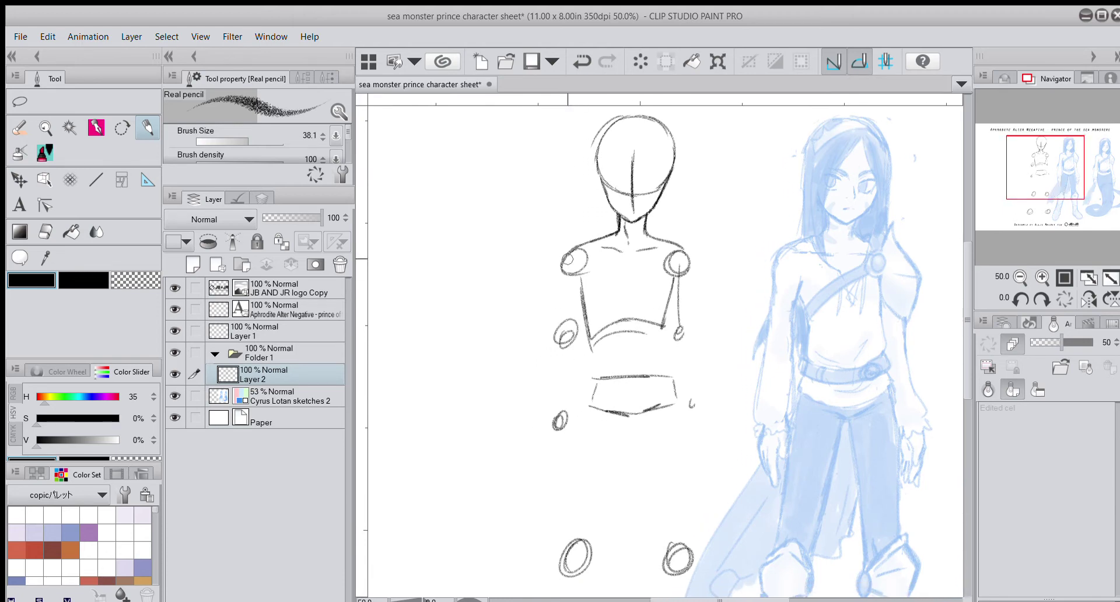
mouse_move(558, 275)
left_mouse_down()
mouse_move(525, 329)
mouse_move(544, 335)
mouse_move(563, 297)
mouse_move(516, 344)
left_mouse_up()
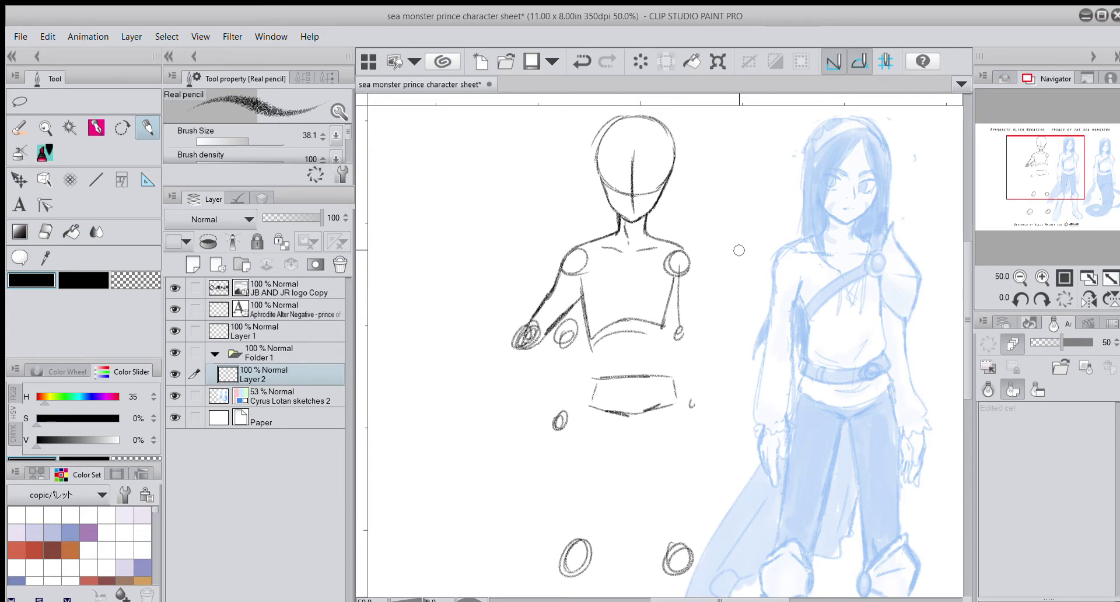
mouse_move(482, 267)
left_mouse_down()
mouse_move(506, 318)
mouse_move(497, 263)
mouse_move(526, 302)
mouse_move(508, 277)
mouse_move(533, 349)
left_mouse_up()
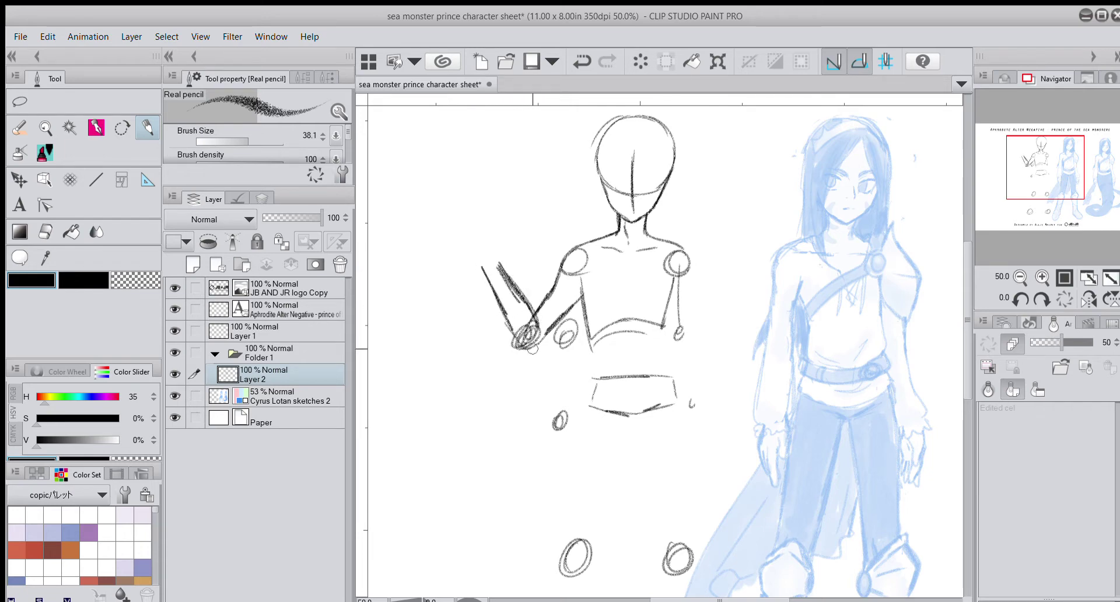
mouse_move(467, 249)
left_mouse_down()
mouse_move(487, 270)
mouse_move(475, 232)
mouse_move(470, 257)
left_mouse_up()
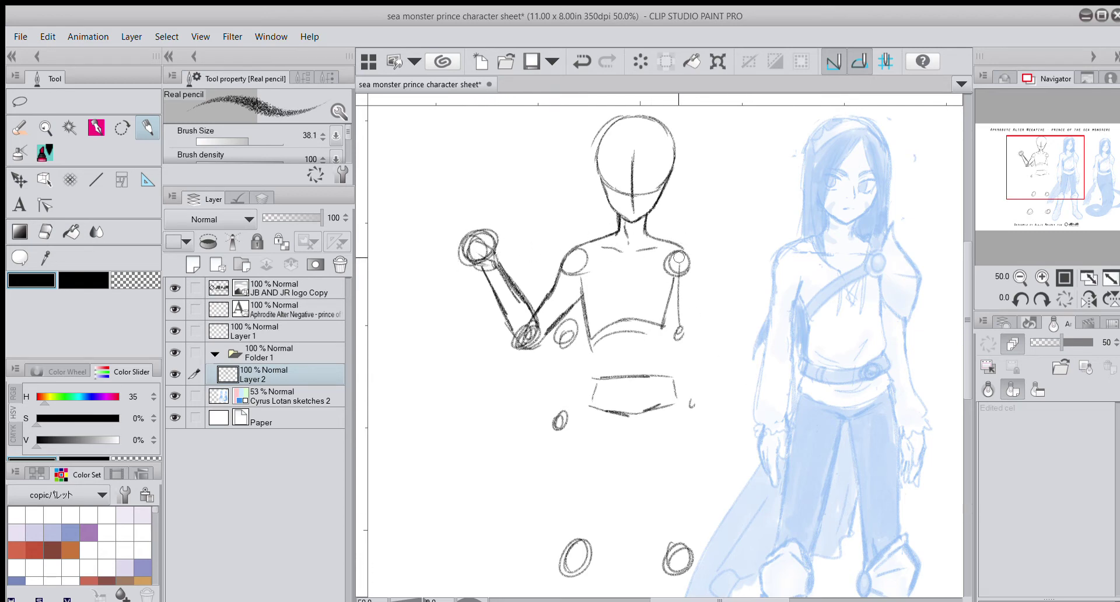
left_click_drag(679, 258, 709, 397)
left_click_drag(674, 336, 695, 402)
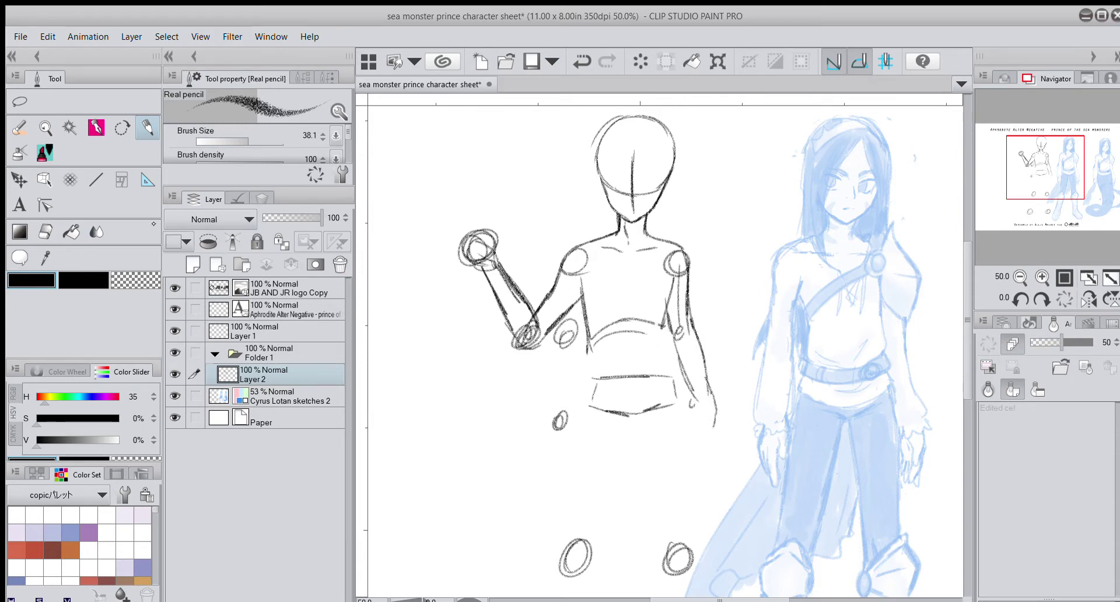
Step: Erase the old ribcage and pelvis lines with the Hard eraser
key("e")
left_click(297, 81)
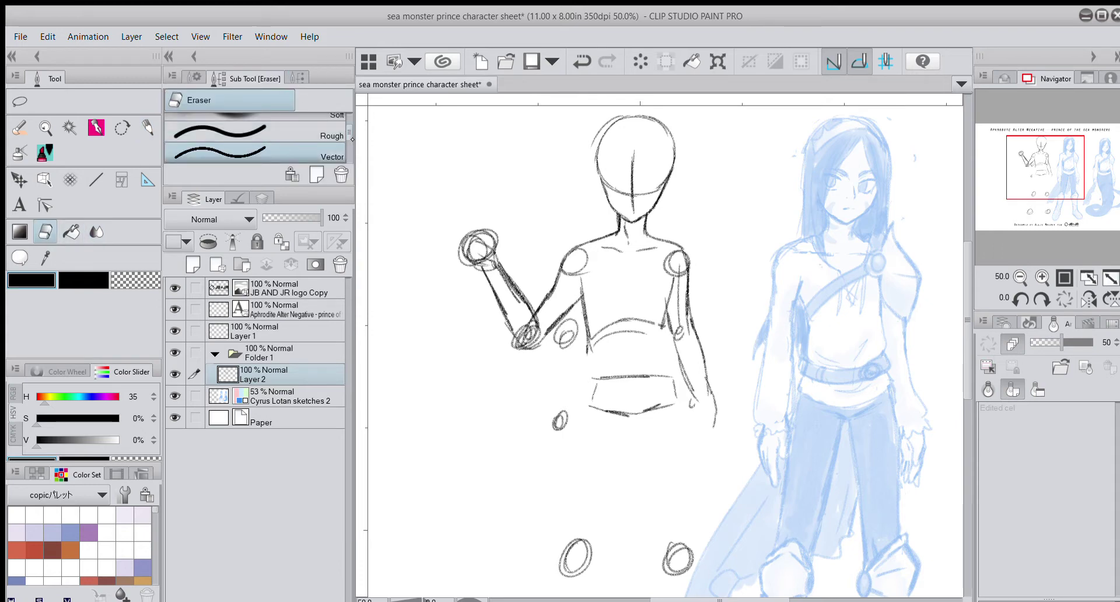
scroll(280, 137, "up", 2)
left_click(256, 123)
left_click(214, 82)
mouse_move(653, 316)
left_mouse_down()
mouse_move(634, 376)
mouse_move(659, 426)
mouse_move(604, 372)
left_mouse_up()
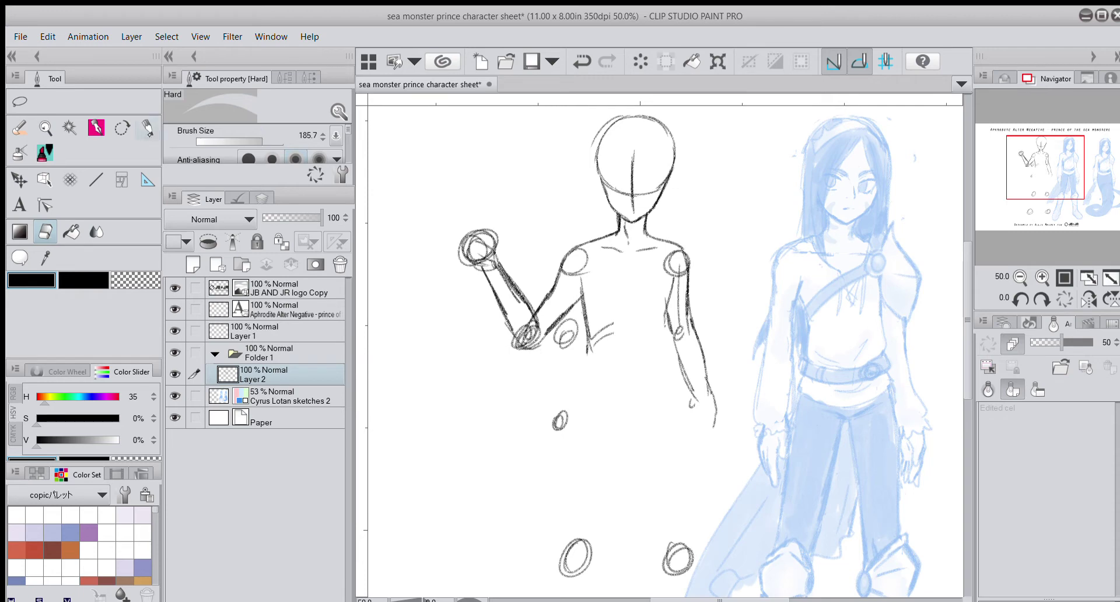
left_click_drag(595, 309, 640, 311)
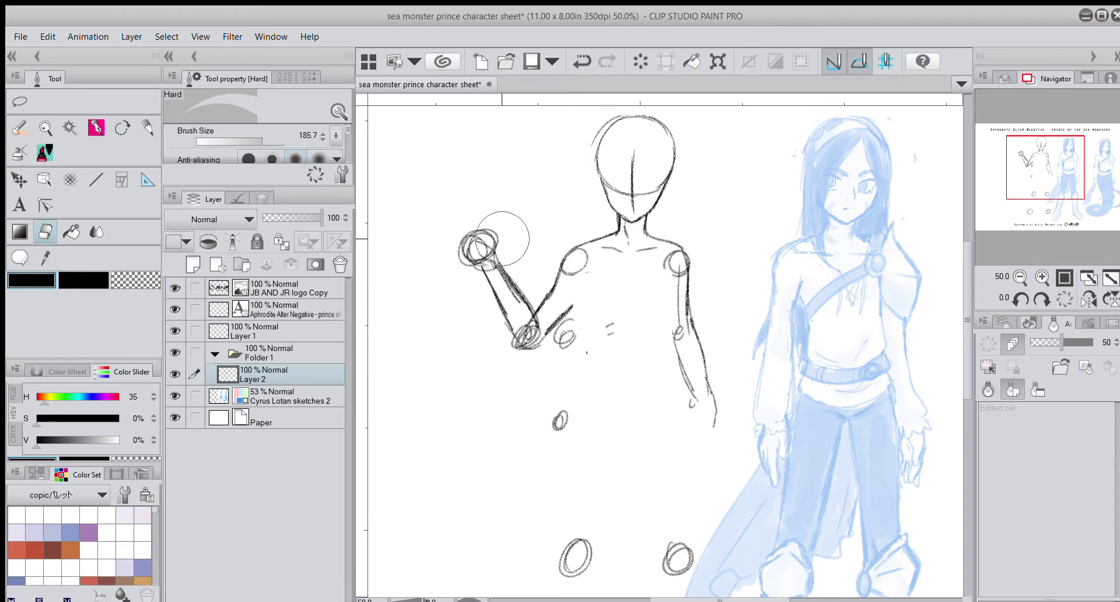
Step: Redraw the ribcage with the pencil, with sides running down from the armpits to a closed lower edge
key("p")
mouse_move(578, 283)
left_mouse_down()
mouse_move(590, 337)
mouse_move(668, 324)
left_mouse_up()
mouse_move(670, 330)
left_mouse_down()
mouse_move(676, 281)
mouse_move(671, 336)
left_mouse_up()
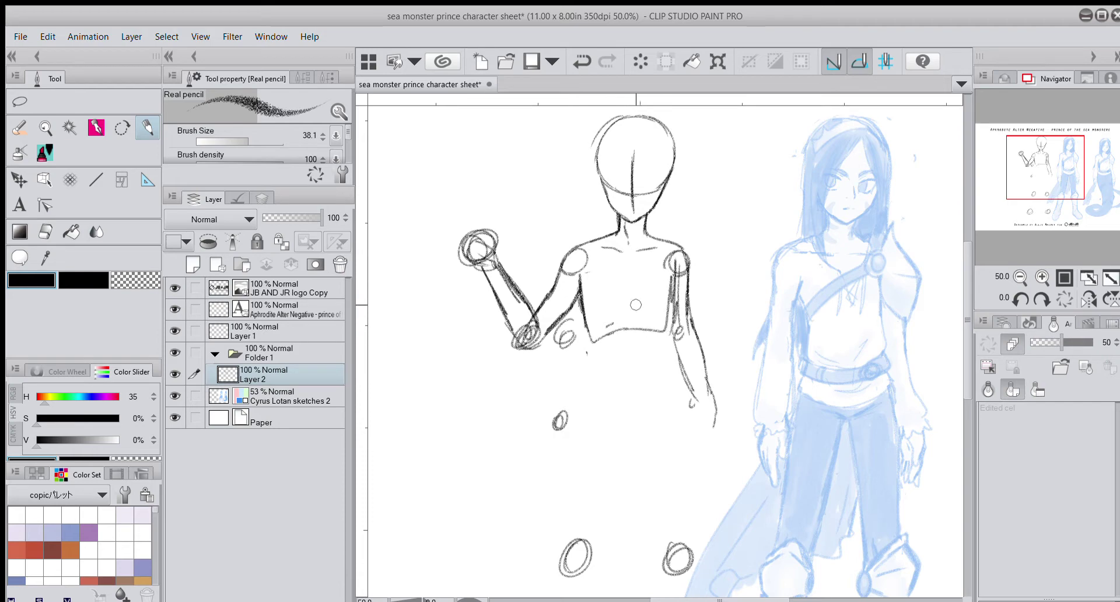
Step: Add a torso centre line, tilted guide lines along the shoulders and a short hip line
left_click_drag(623, 280, 632, 372)
mouse_move(595, 243)
left_mouse_down()
mouse_move(561, 264)
mouse_move(619, 238)
mouse_move(694, 260)
mouse_move(689, 281)
left_mouse_up()
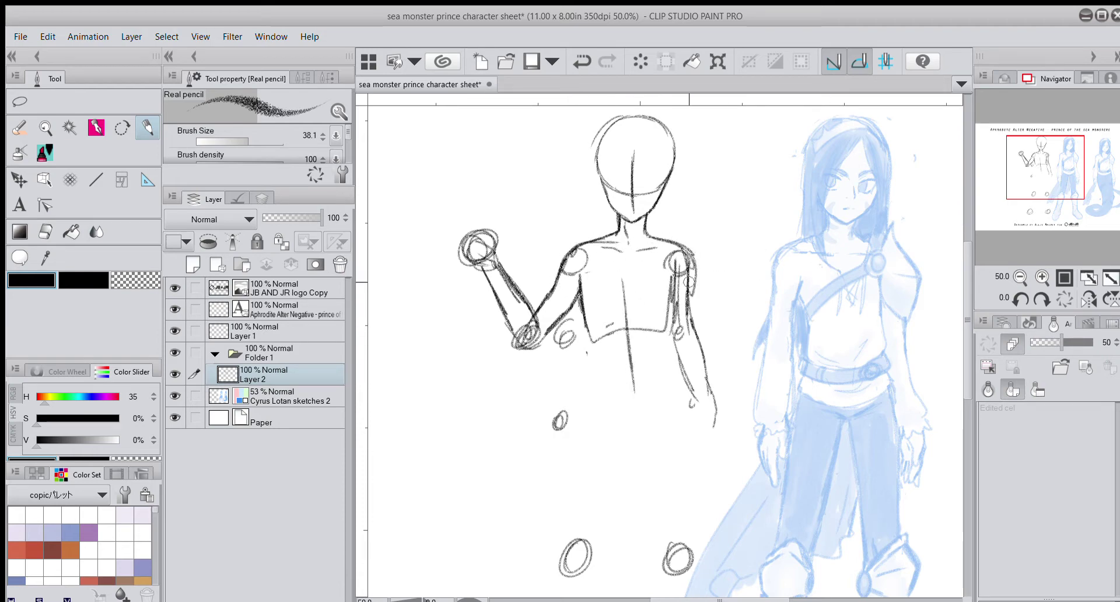
mouse_move(559, 243)
left_mouse_down()
mouse_move(699, 230)
mouse_move(594, 242)
left_mouse_up()
left_click_drag(610, 400, 662, 406)
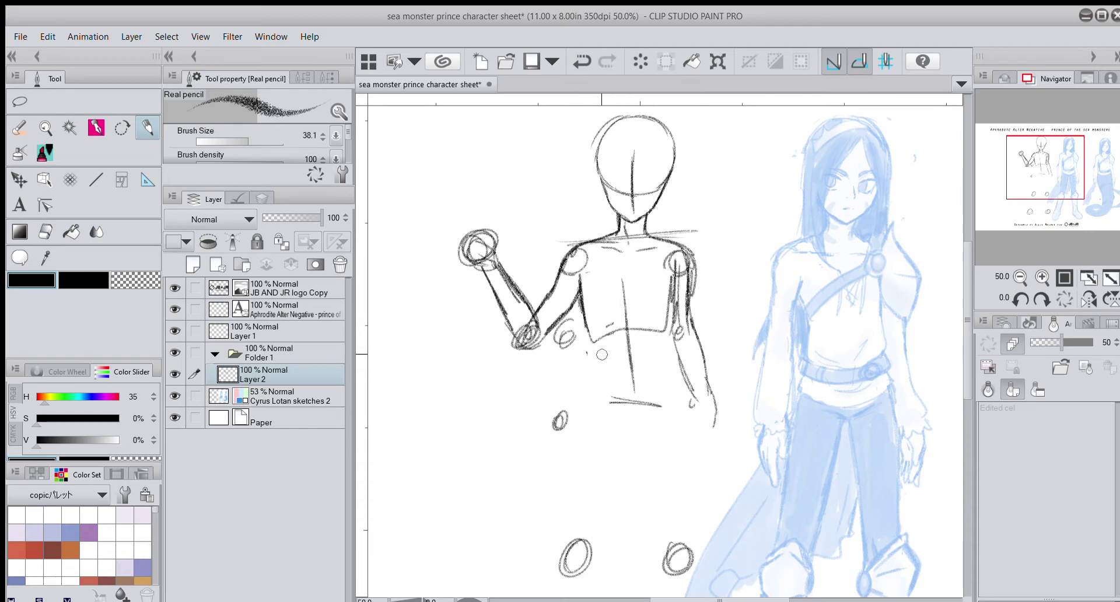
Step: Try sketching the waist sides and pointed pelvis outline below the ribcage, and undo those strokes
left_click_drag(658, 306, 666, 408)
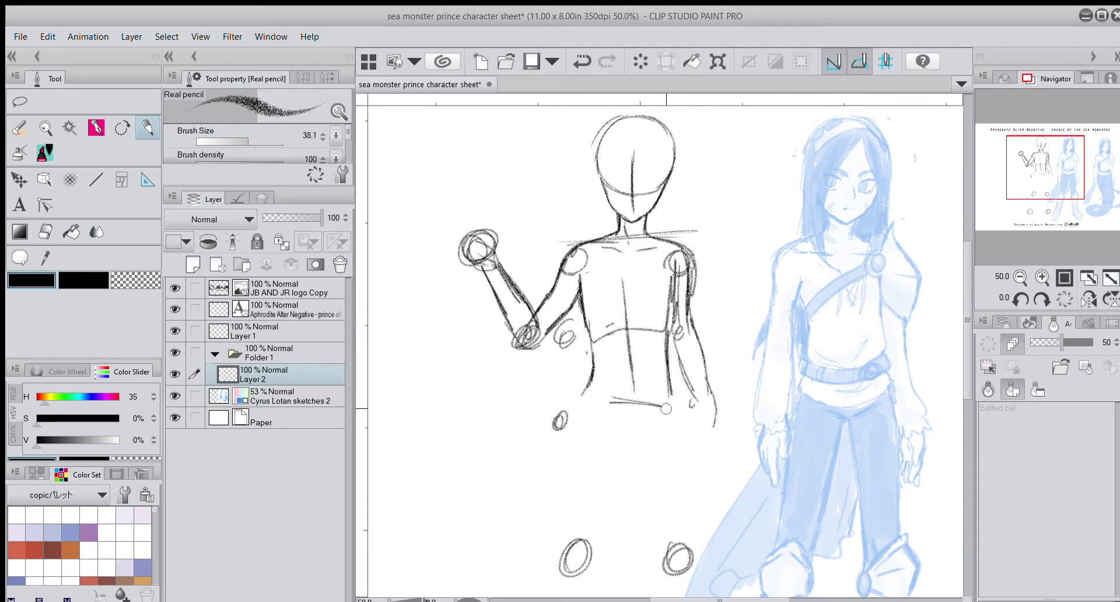
mouse_move(592, 367)
left_mouse_down()
mouse_move(607, 417)
mouse_move(666, 410)
left_mouse_up()
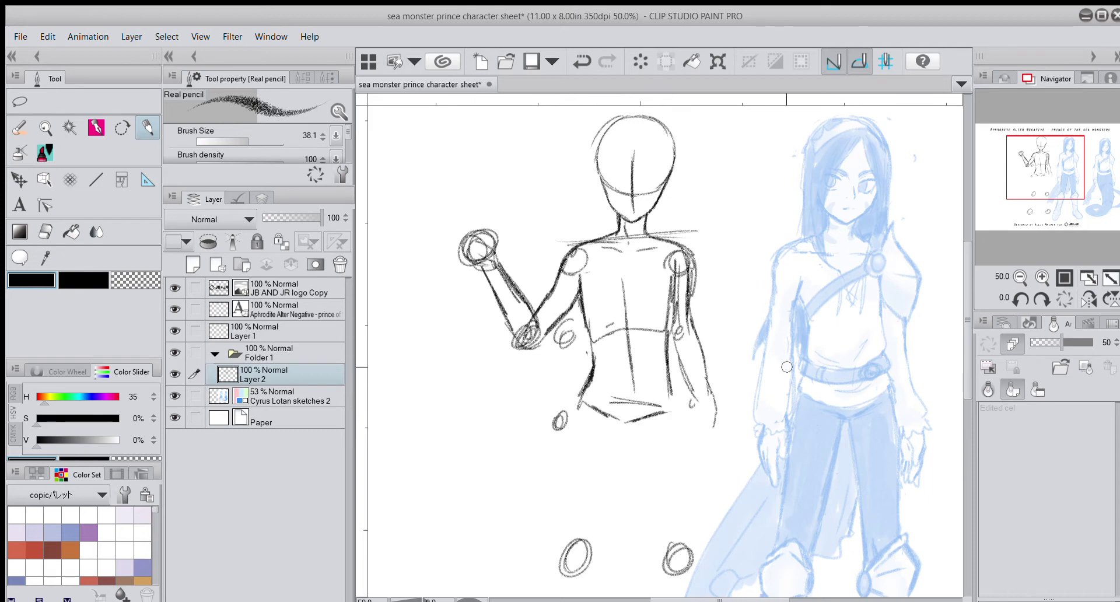
left_click_drag(1042, 219, 1044, 172)
left_click(582, 60)
left_click(581, 61)
left_click(582, 61)
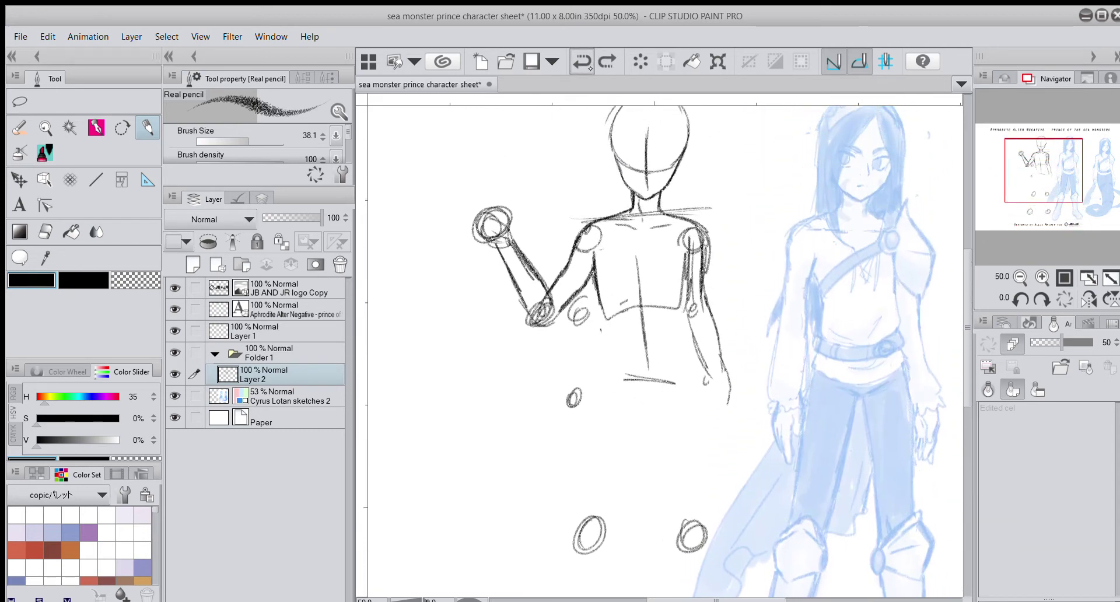
Step: Undo the last stroke and resketch both waist sides below the ribcage, joining them with a hip line
left_click(582, 61)
left_click_drag(609, 309, 619, 373)
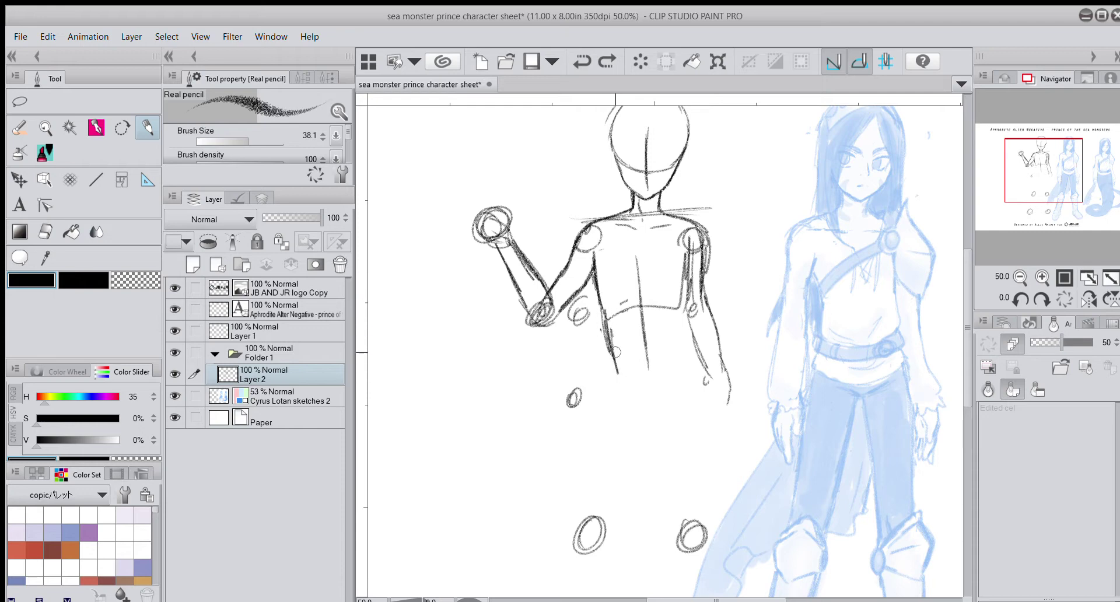
left_click_drag(682, 276, 693, 379)
left_click_drag(606, 315, 614, 387)
left_click_drag(605, 341, 616, 392)
left_click_drag(683, 386, 691, 381)
left_click_drag(680, 320, 705, 381)
Step: Sketch the outer leg lines from the hips past the knee circles, extending one toward the ankle
left_click_drag(1038, 197, 1039, 214)
left_click(1030, 286)
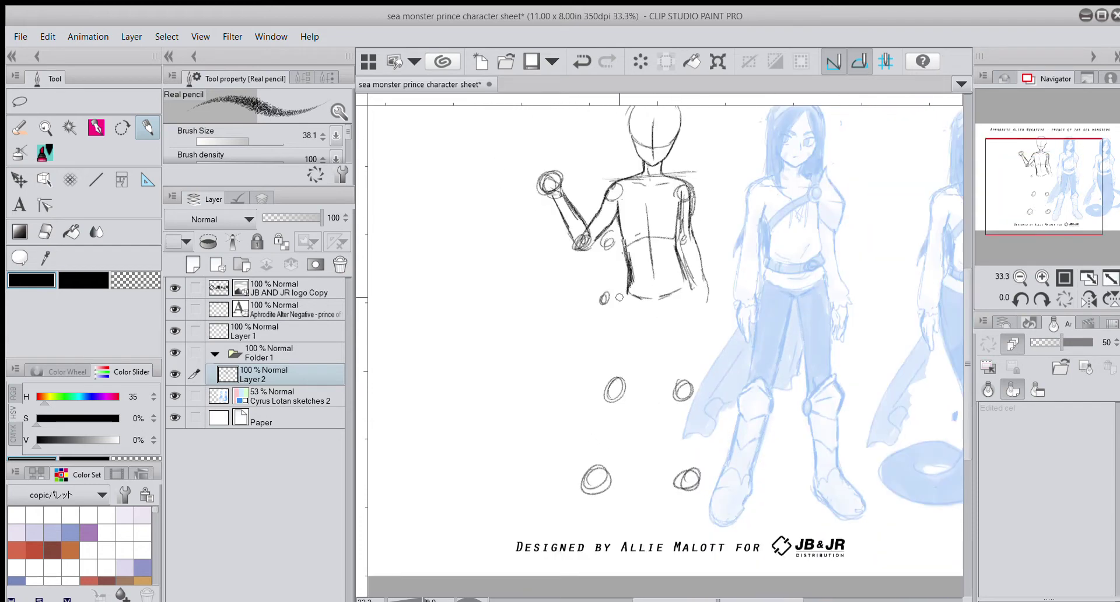
left_click_drag(625, 290, 611, 379)
left_click_drag(618, 335, 610, 363)
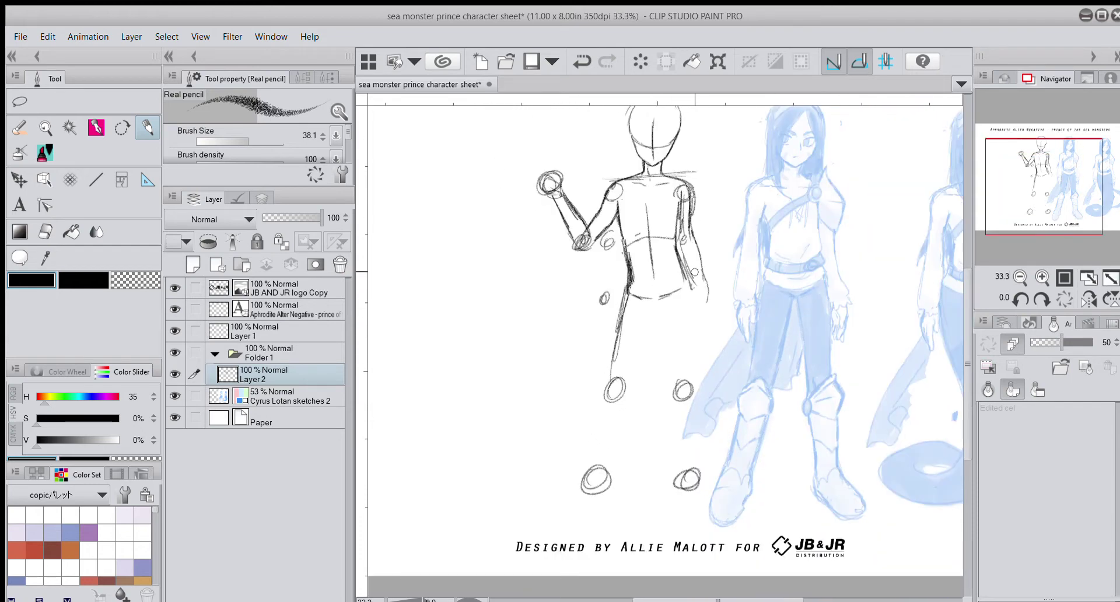
left_click_drag(685, 274, 694, 382)
left_click_drag(619, 333, 591, 427)
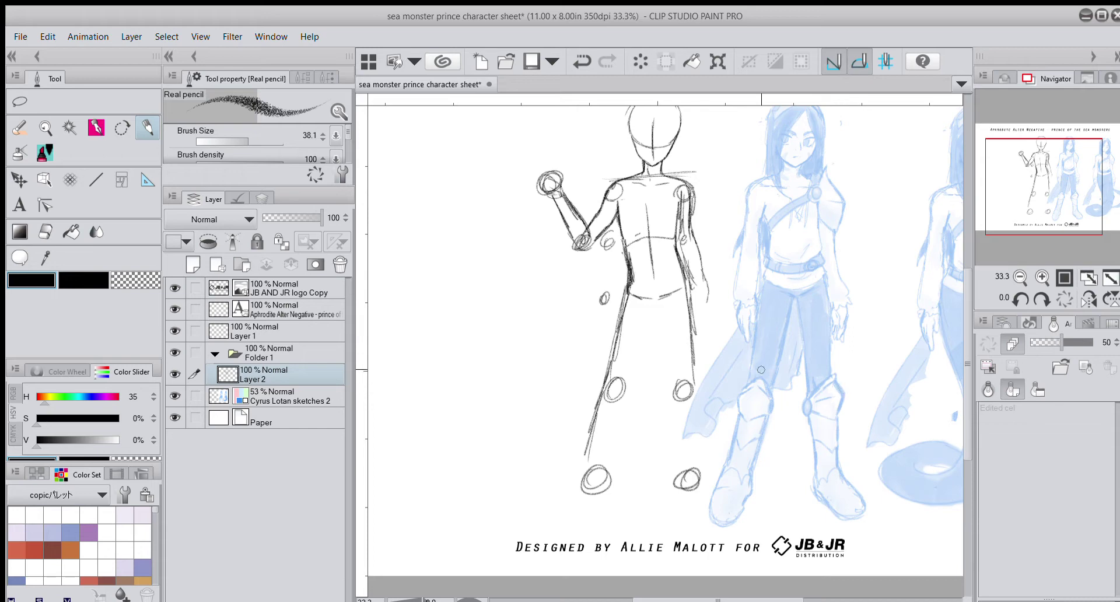
Step: Lower Layer 2's opacity to 31% and erase the torso, raised arm and upper thighs with the Hard eraser
left_click(281, 222)
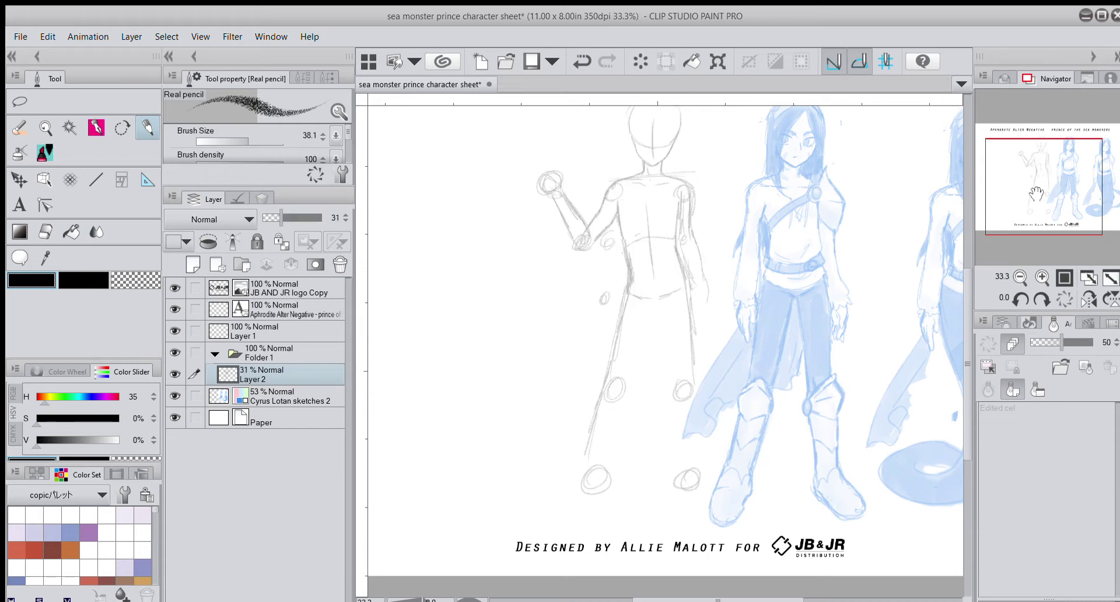
left_click_drag(1036, 194, 1035, 180)
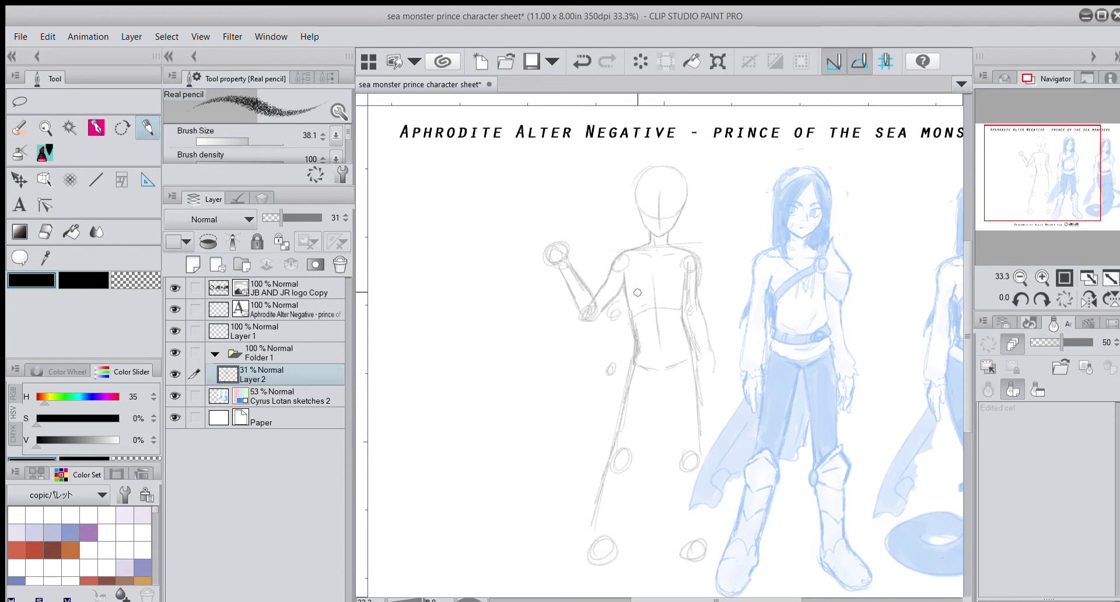
left_click(52, 236)
left_click(276, 140)
mouse_move(642, 358)
left_mouse_down()
mouse_move(671, 335)
mouse_move(607, 345)
mouse_move(484, 221)
left_mouse_up()
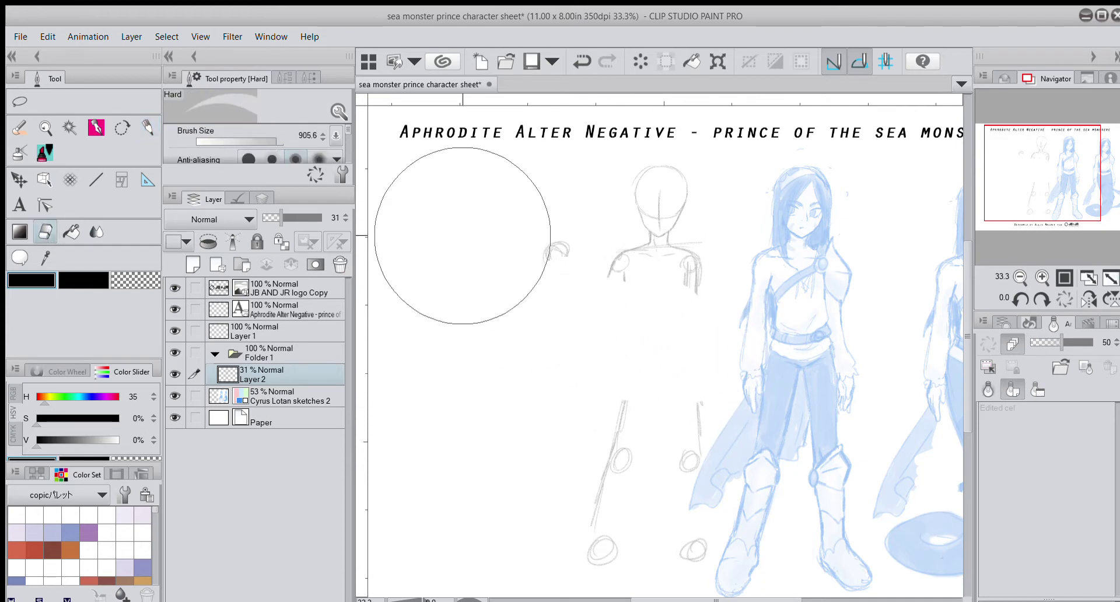
left_click(148, 128)
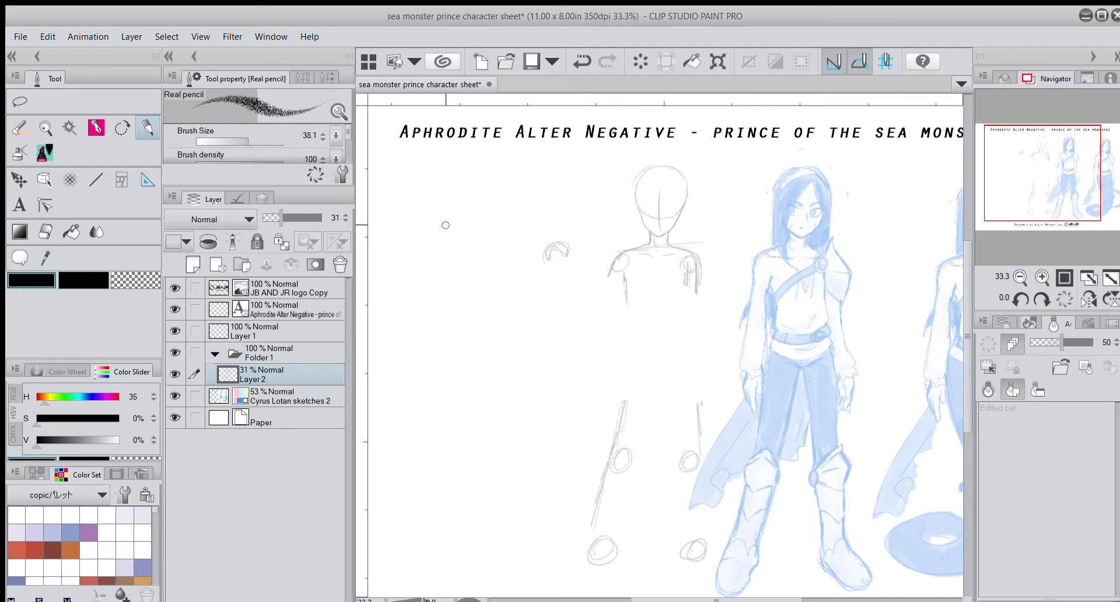
Step: Move the sketch layer over the nearest blue standing figure and set its opacity to 75%
key("k")
left_click_drag(658, 295, 797, 322)
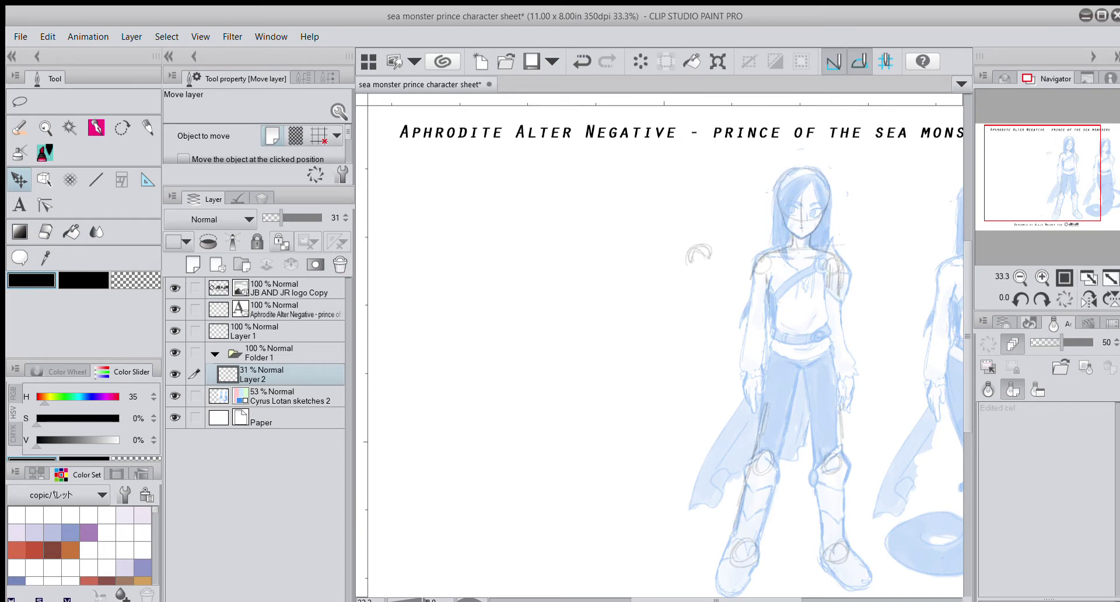
left_click_drag(281, 218, 308, 218)
Step: Draw the armpit line with the Real pencil, set its brush size to 69, and sketch the raised arm's upper arm and elbow
left_click(147, 128)
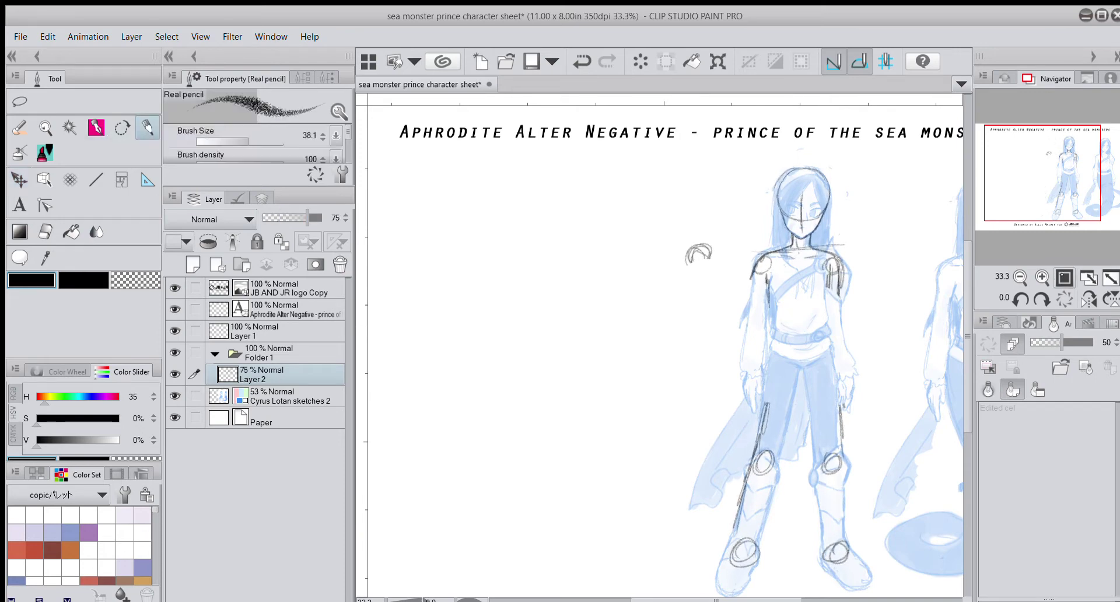
left_click(1042, 277)
left_click_drag(1055, 188, 1066, 184)
left_click_drag(730, 273, 729, 314)
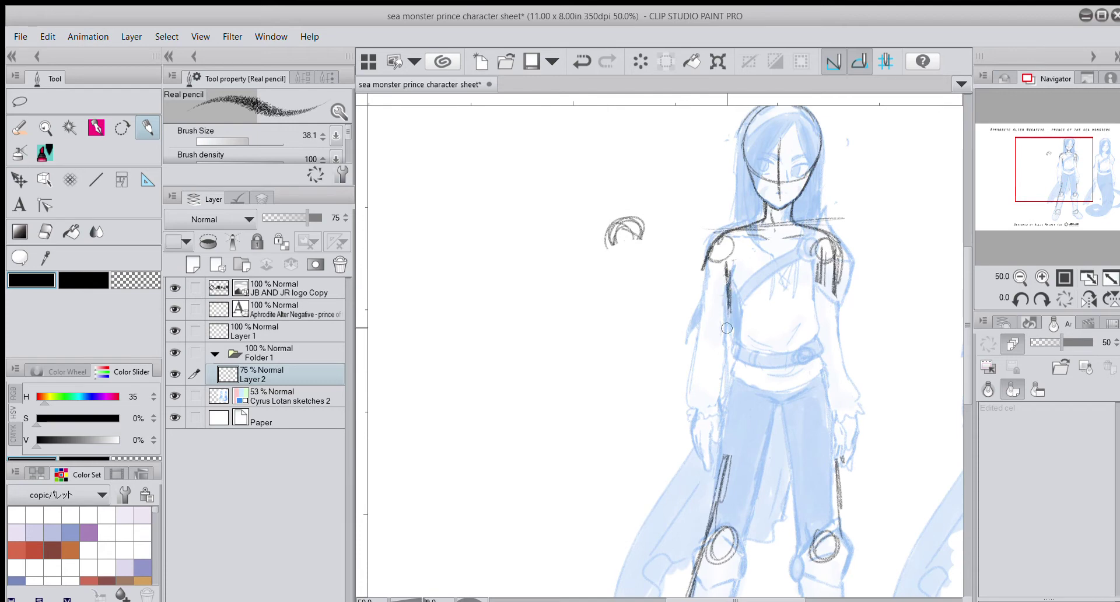
left_click_drag(249, 142, 254, 143)
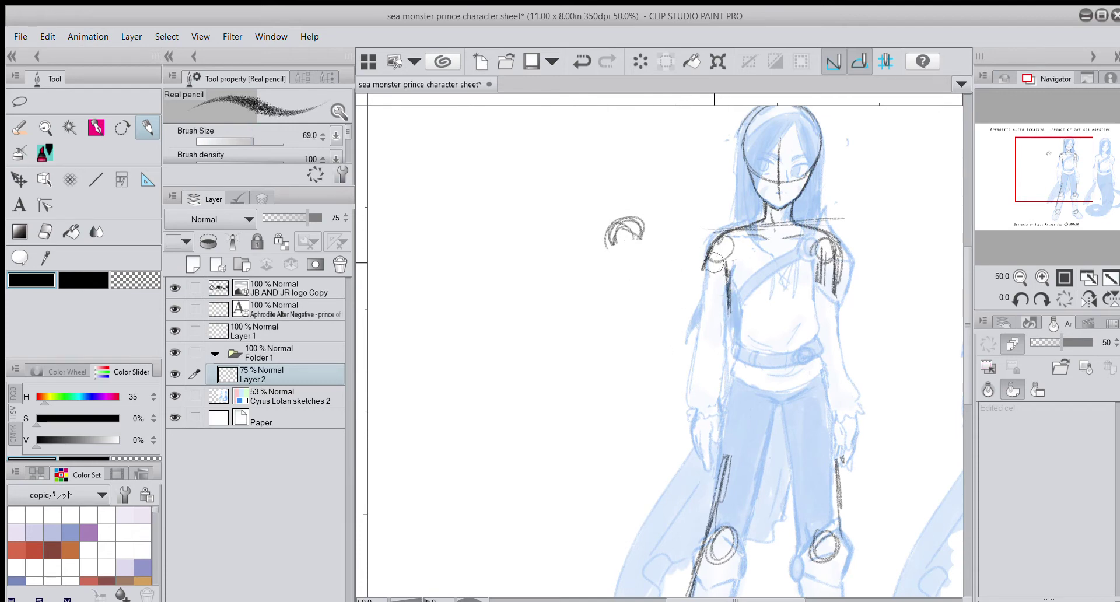
left_click_drag(713, 245, 677, 320)
mouse_move(694, 314)
left_mouse_down()
mouse_move(686, 326)
mouse_move(703, 330)
left_mouse_up()
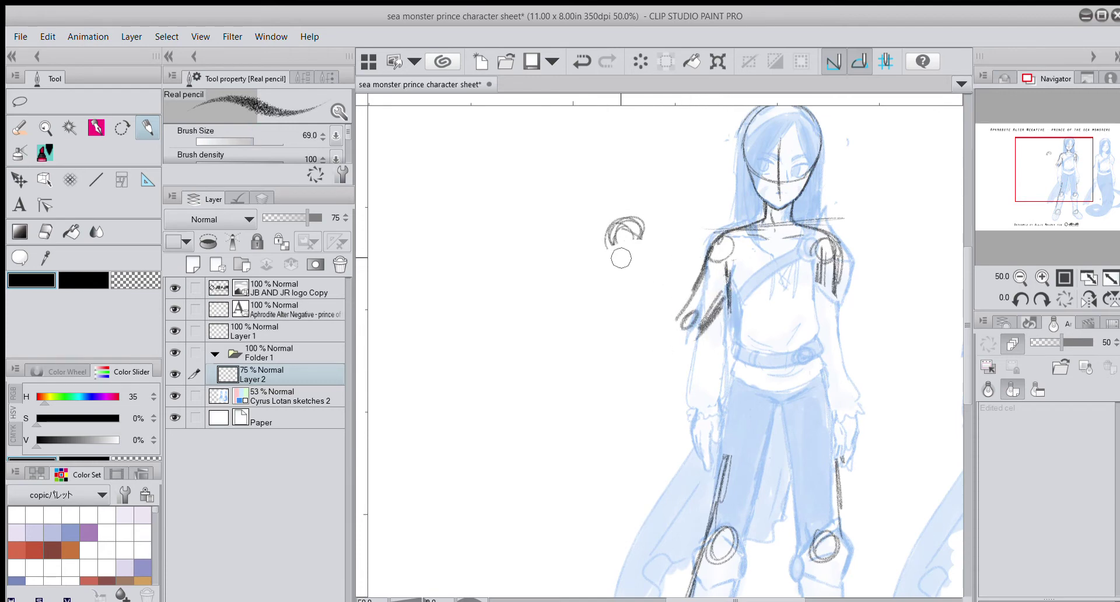
Step: Sketch the raised forearm, hand circles and elbow curve, and thicken the opposite shoulder
mouse_move(627, 263)
left_mouse_down()
mouse_move(684, 336)
mouse_move(664, 277)
mouse_move(674, 290)
left_mouse_up()
left_click_drag(647, 253, 690, 310)
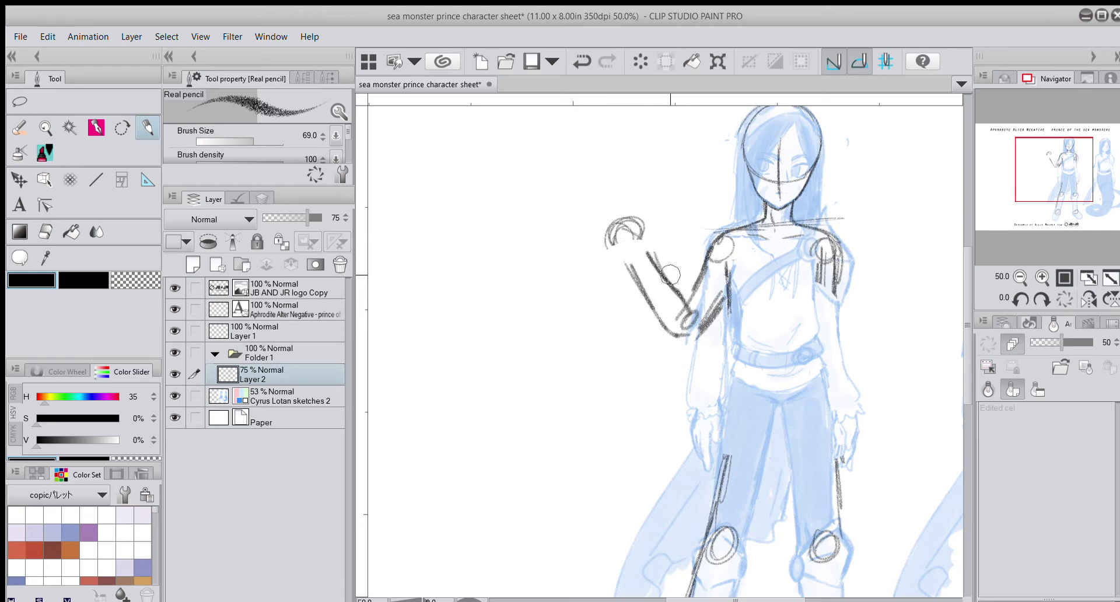
left_click_drag(670, 274, 635, 253)
left_click_drag(828, 246, 849, 312)
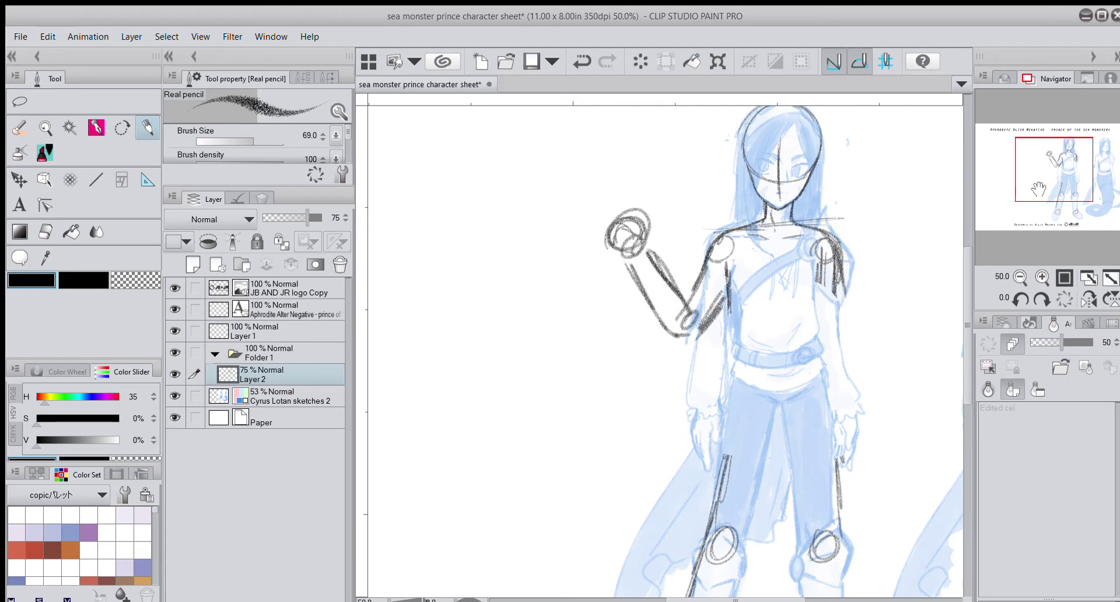
left_click_drag(1039, 188, 1062, 181)
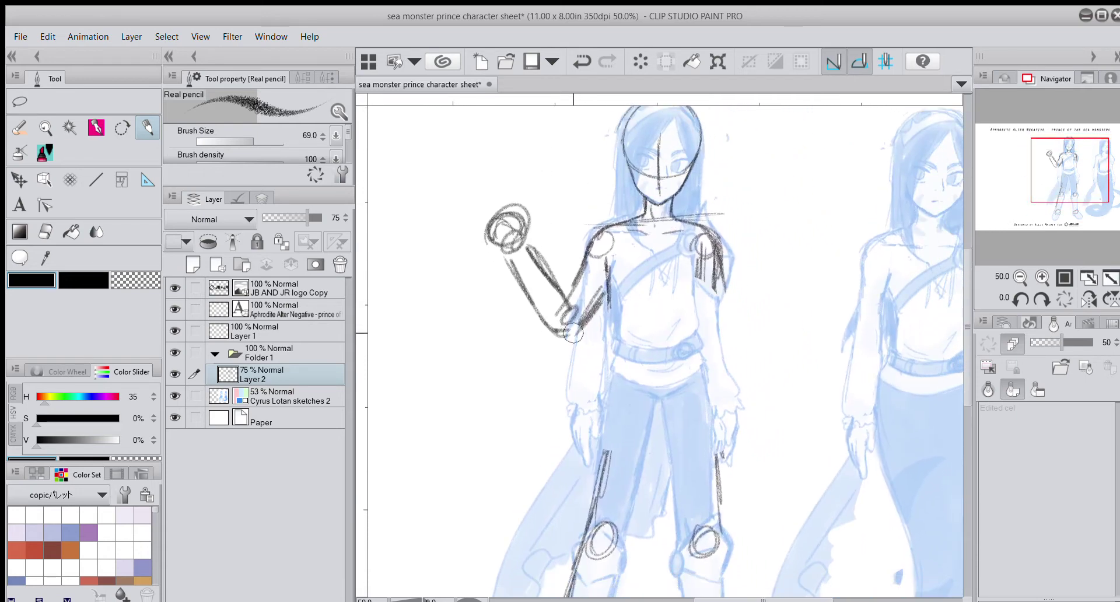
left_click_drag(591, 318, 568, 337)
Step: Redraw the torso over the blue figure with a centre line, lower ribcage arc, waist side and curved hip lines
left_click_drag(1057, 181, 1054, 203)
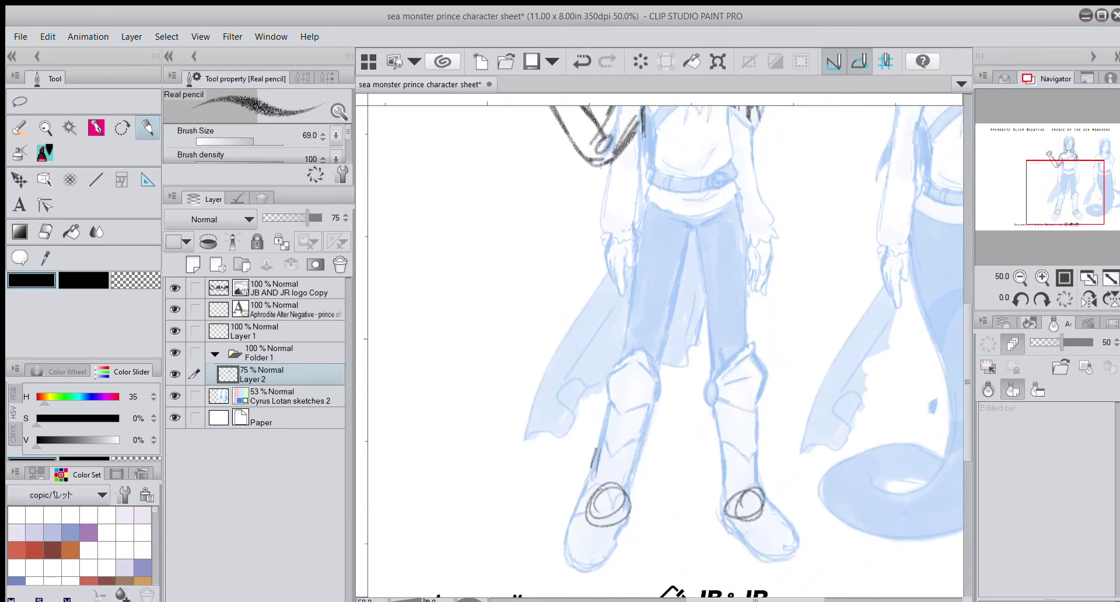
left_click_drag(1059, 192, 1038, 172)
mouse_move(631, 238)
left_mouse_down()
mouse_move(642, 277)
mouse_move(719, 232)
mouse_move(636, 286)
mouse_move(712, 256)
left_mouse_up()
mouse_move(680, 210)
left_mouse_down()
mouse_move(672, 265)
mouse_move(637, 304)
mouse_move(714, 308)
left_mouse_up()
left_click_drag(624, 324, 706, 327)
left_click_drag(721, 257, 720, 298)
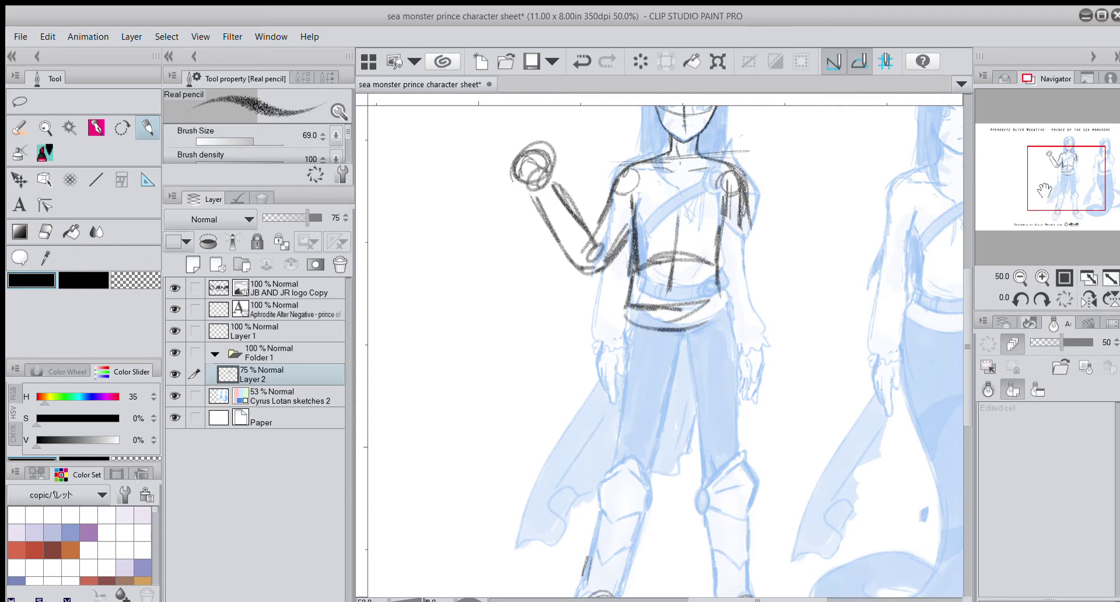
Step: Sketch the inner and outer lines of both thighs, spreading down from the hips and crotch
left_click_drag(1044, 189, 1044, 204)
left_click_drag(641, 195, 623, 301)
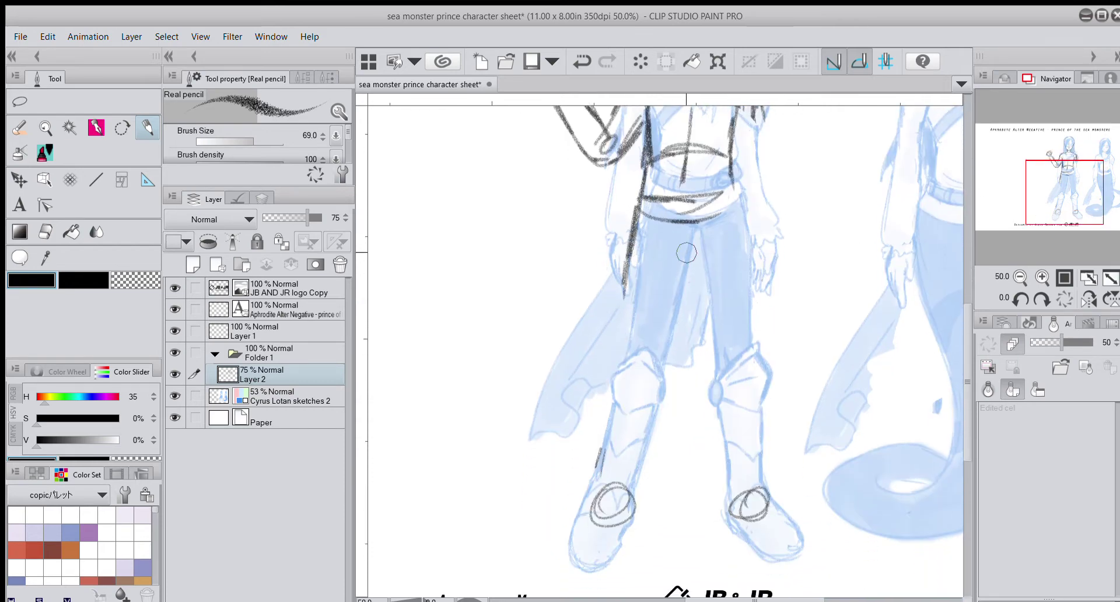
left_click_drag(686, 253, 661, 321)
mouse_move(671, 274)
left_mouse_down()
mouse_move(691, 225)
mouse_move(717, 339)
left_mouse_up()
left_click_drag(737, 169, 755, 326)
left_click_drag(693, 255, 710, 334)
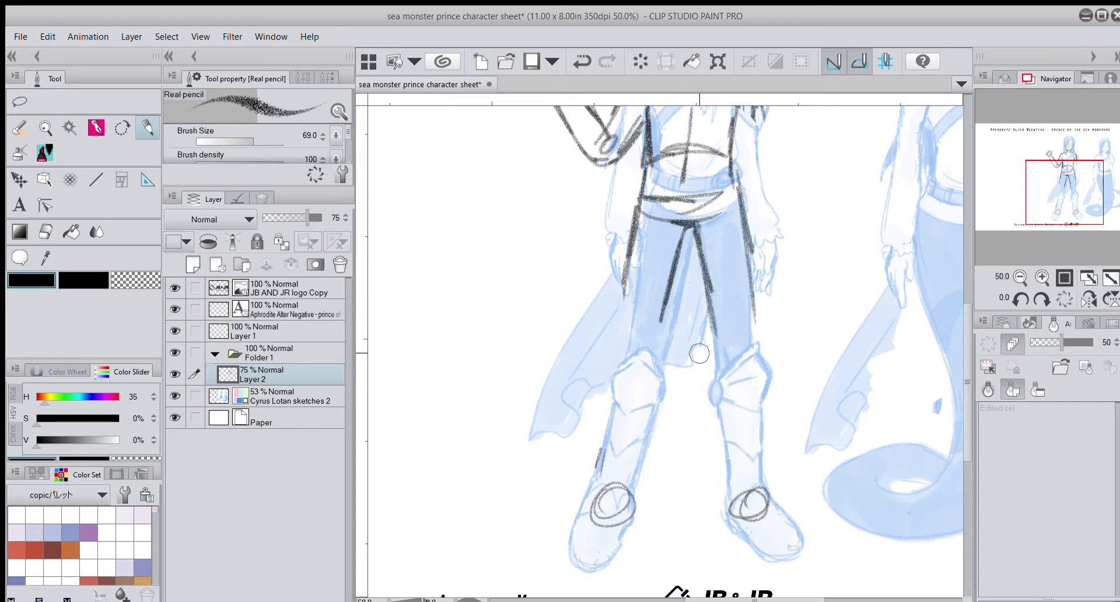
Step: Add a knee circle and extend the inner and outer lines of both legs down to the ankles
mouse_move(635, 281)
left_mouse_down()
mouse_move(611, 341)
mouse_move(620, 357)
mouse_move(634, 338)
mouse_move(608, 357)
mouse_move(597, 395)
left_mouse_up()
left_click_drag(653, 339, 636, 403)
left_click_drag(641, 389, 608, 471)
left_click_drag(606, 379, 571, 501)
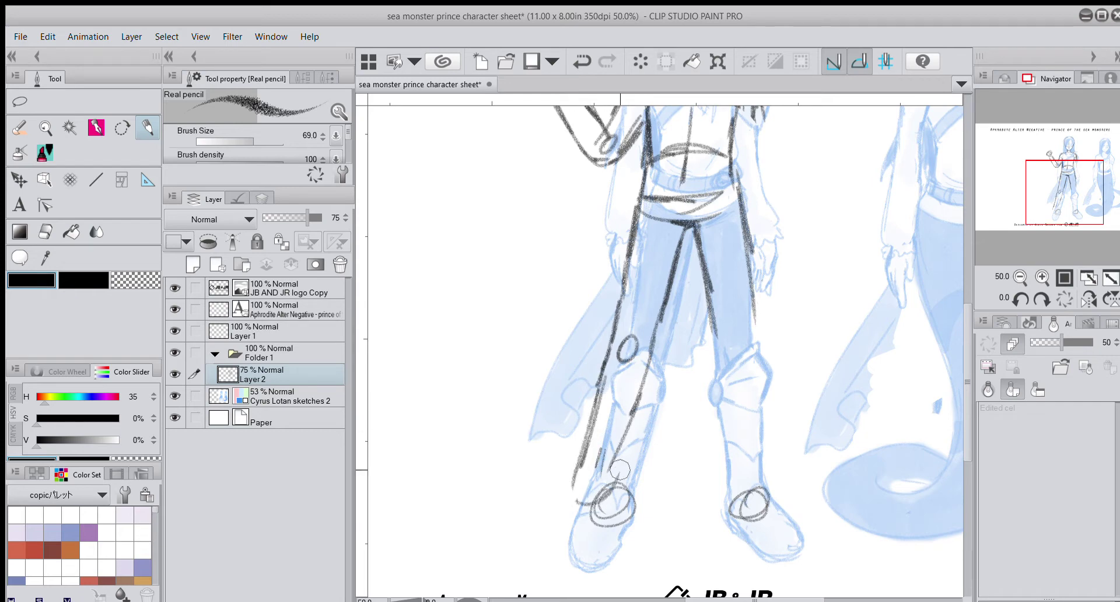
left_click_drag(636, 397, 600, 500)
left_click_drag(709, 318, 749, 489)
left_click_drag(757, 306, 775, 471)
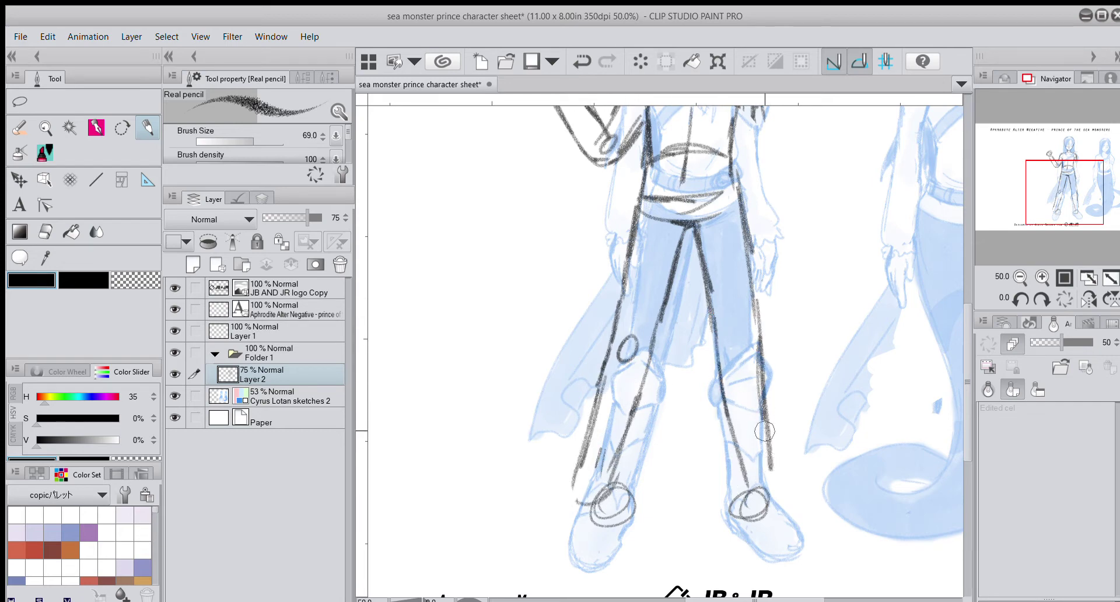
mouse_move(760, 403)
left_mouse_down()
mouse_move(770, 491)
mouse_move(739, 522)
mouse_move(758, 487)
left_mouse_up()
Step: Redraw the ankle circles and outline both feet pointing outward
mouse_move(609, 484)
left_mouse_down()
mouse_move(585, 516)
mouse_move(612, 493)
mouse_move(627, 513)
left_mouse_up()
left_click_drag(729, 503, 725, 512)
mouse_move(633, 434)
left_mouse_down()
mouse_move(601, 496)
mouse_move(569, 496)
mouse_move(604, 484)
left_mouse_up()
left_click_drag(772, 485, 811, 516)
mouse_move(747, 461)
left_mouse_down()
mouse_move(735, 521)
mouse_move(776, 549)
mouse_move(811, 514)
left_mouse_up()
left_click_drag(760, 540, 825, 557)
mouse_move(570, 489)
left_mouse_down()
mouse_move(543, 508)
mouse_move(546, 545)
mouse_move(609, 496)
mouse_move(591, 526)
mouse_move(546, 545)
mouse_move(531, 528)
mouse_move(607, 519)
mouse_move(613, 482)
mouse_move(608, 527)
left_mouse_up()
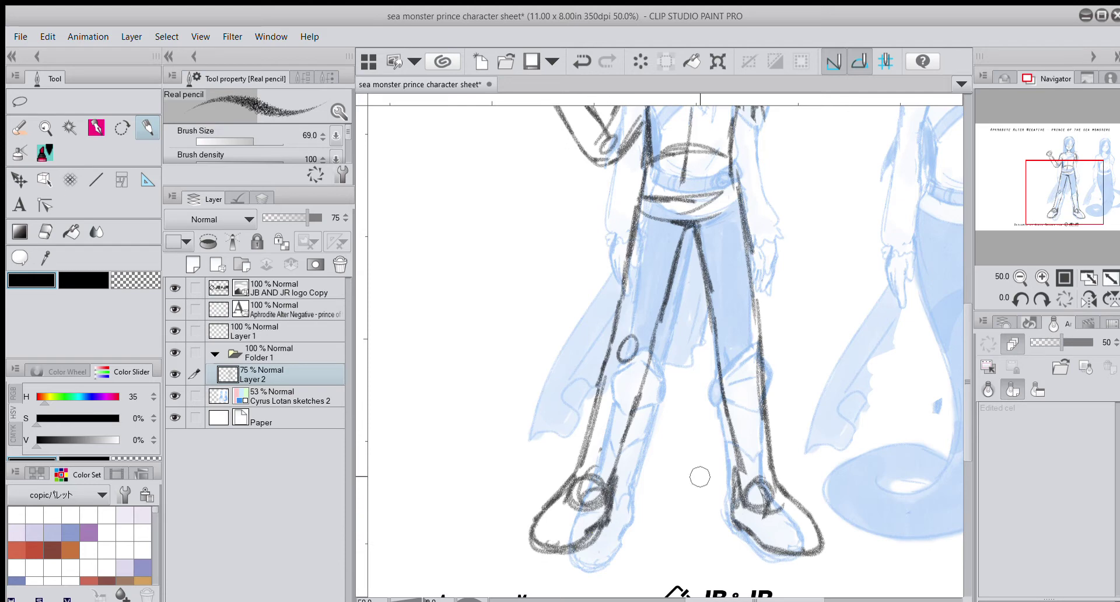
Step: Reinforce the inner and outer contours of both legs from hips to shins, undoing and redrawing a stray stroke
left_click_drag(1032, 204, 1036, 193)
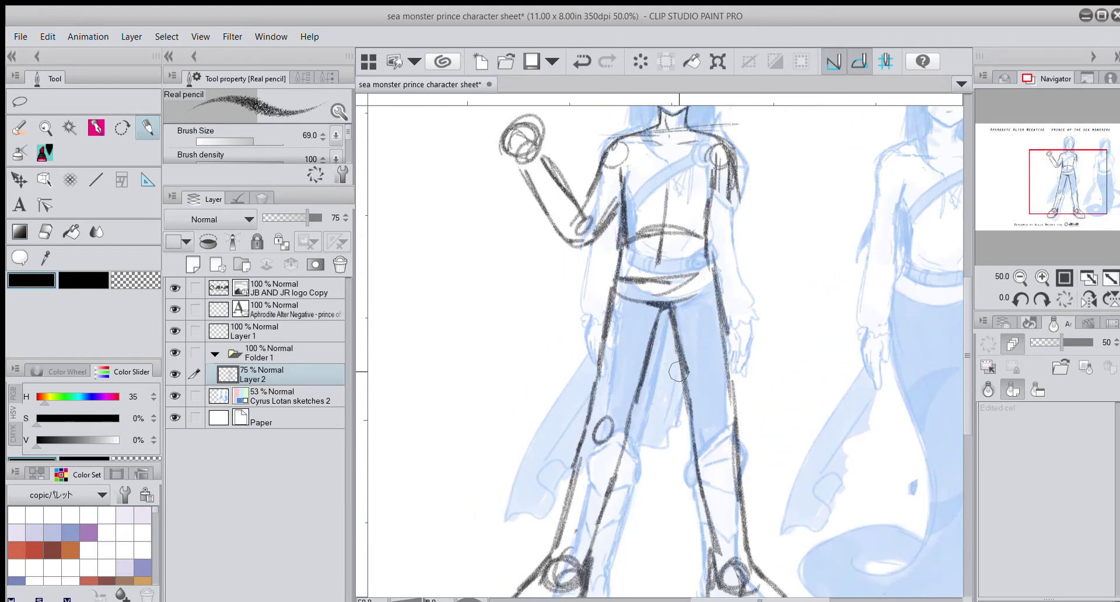
left_click_drag(681, 379, 696, 438)
left_click_drag(715, 295, 727, 416)
left_click_drag(724, 336, 733, 451)
left_click_drag(730, 388, 739, 488)
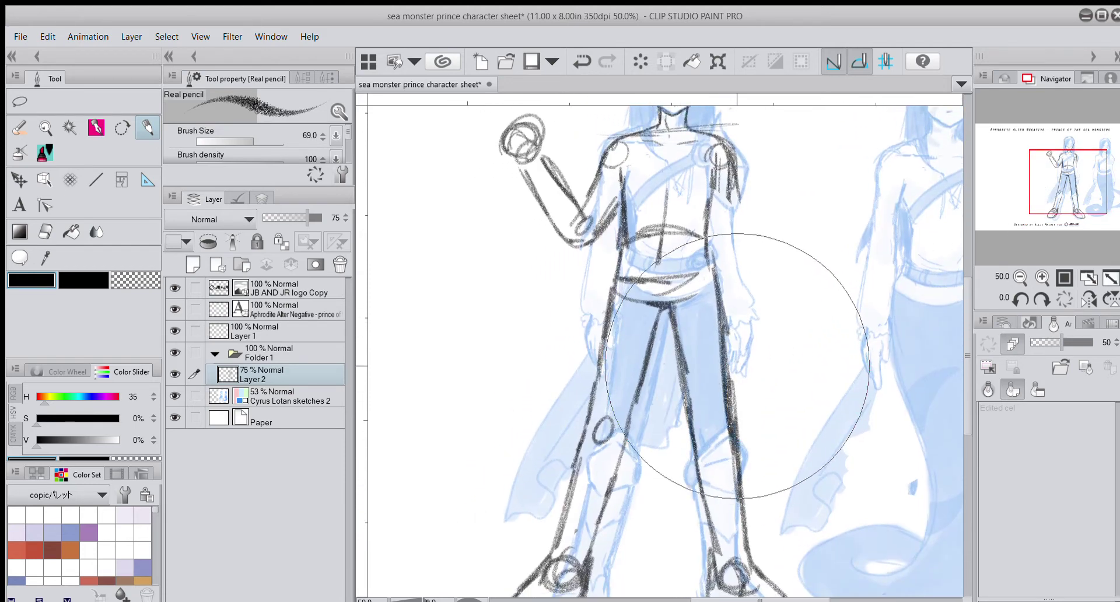
key("ctrl+z")
left_click_drag(723, 336, 732, 417)
left_click_drag(729, 373, 744, 493)
left_click_drag(692, 424, 699, 492)
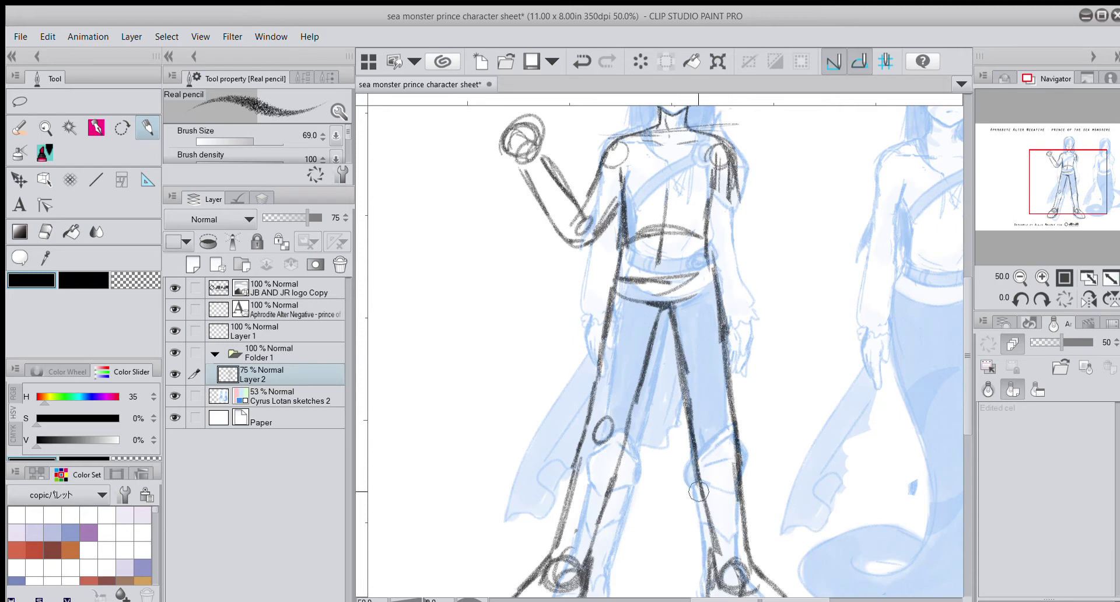
left_click_drag(649, 330, 604, 503)
left_click_drag(625, 289, 605, 385)
Step: Set the pencil's brush size to 46.4 and draw a slightly higher crown curve over the head circle
mouse_move(1039, 197)
left_mouse_down()
mouse_move(1050, 163)
mouse_move(1072, 152)
left_mouse_up()
left_click(1042, 278)
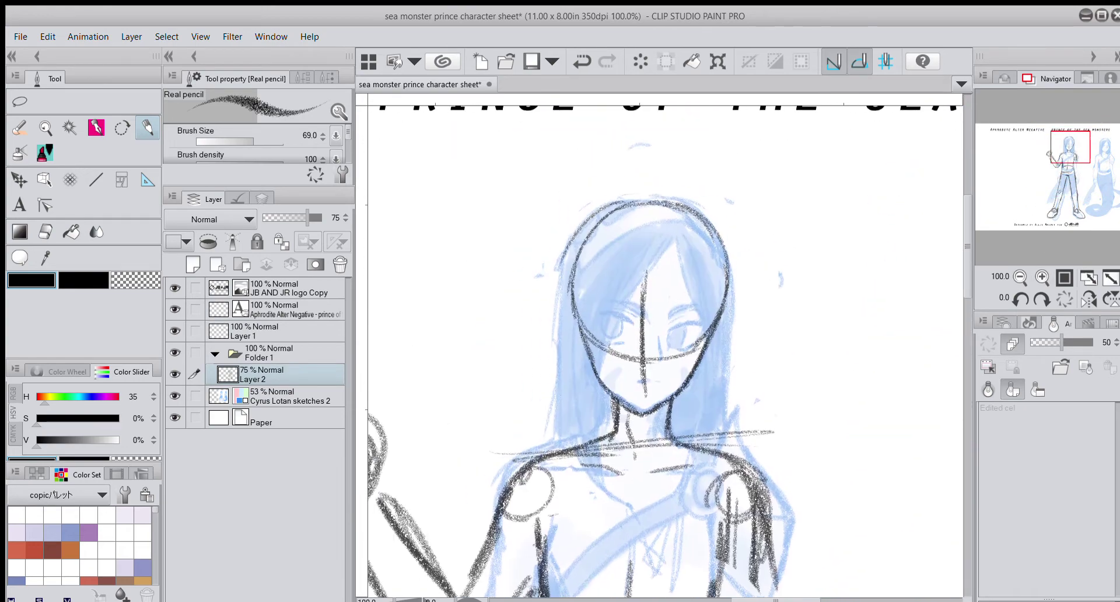
left_click_drag(253, 142, 250, 142)
mouse_move(618, 204)
left_mouse_down()
mouse_move(574, 272)
mouse_move(655, 193)
mouse_move(703, 205)
mouse_move(724, 309)
left_mouse_up()
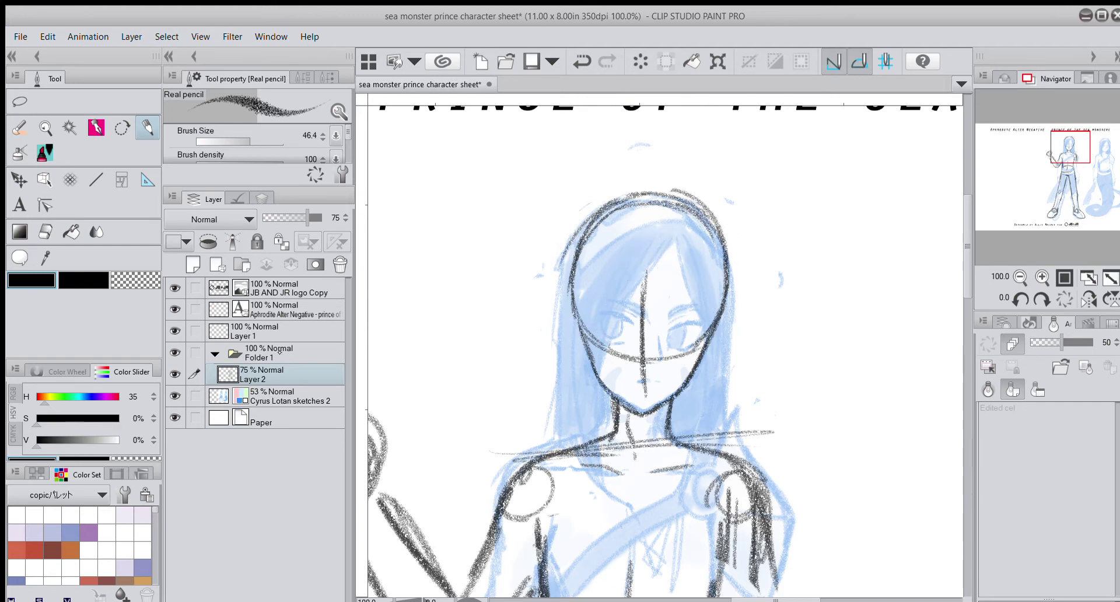
Step: Move the sketch layer off the blue figure into the empty space to its left on the sheet
left_click(24, 181)
left_click(1020, 277)
left_click(1021, 278)
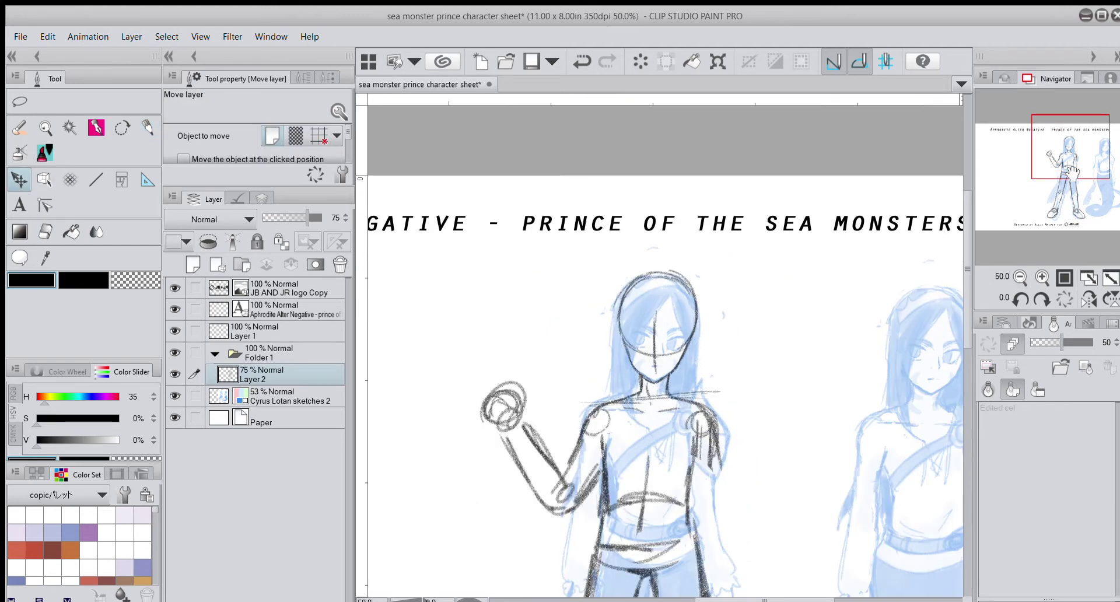
left_click_drag(1073, 174, 1067, 171)
mouse_move(749, 359)
left_mouse_down()
mouse_move(618, 371)
mouse_move(582, 346)
left_mouse_up()
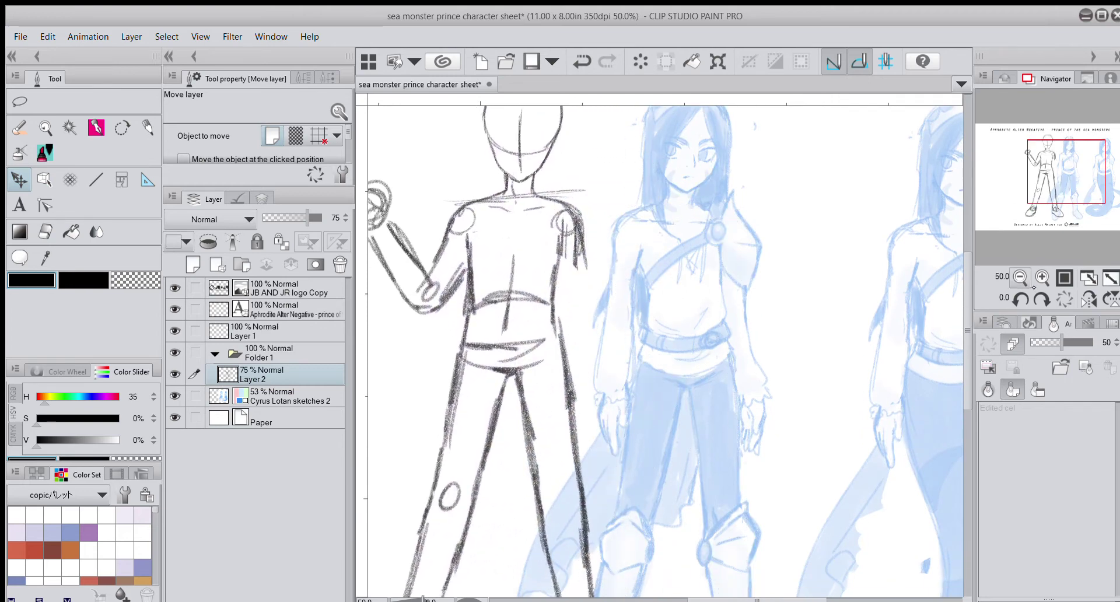
left_click(1021, 277)
left_click_drag(1057, 230, 1045, 236)
left_click_drag(648, 440, 629, 437)
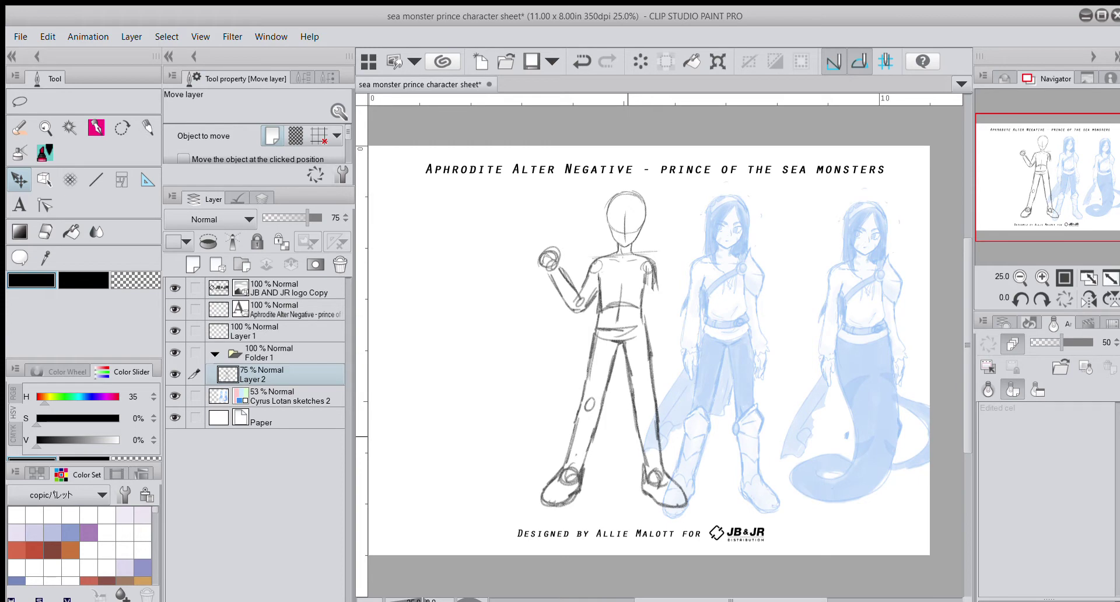
Step: Erase the raised arm of the black sketch from the shoulder through the elbow to the hand circles
key("p")
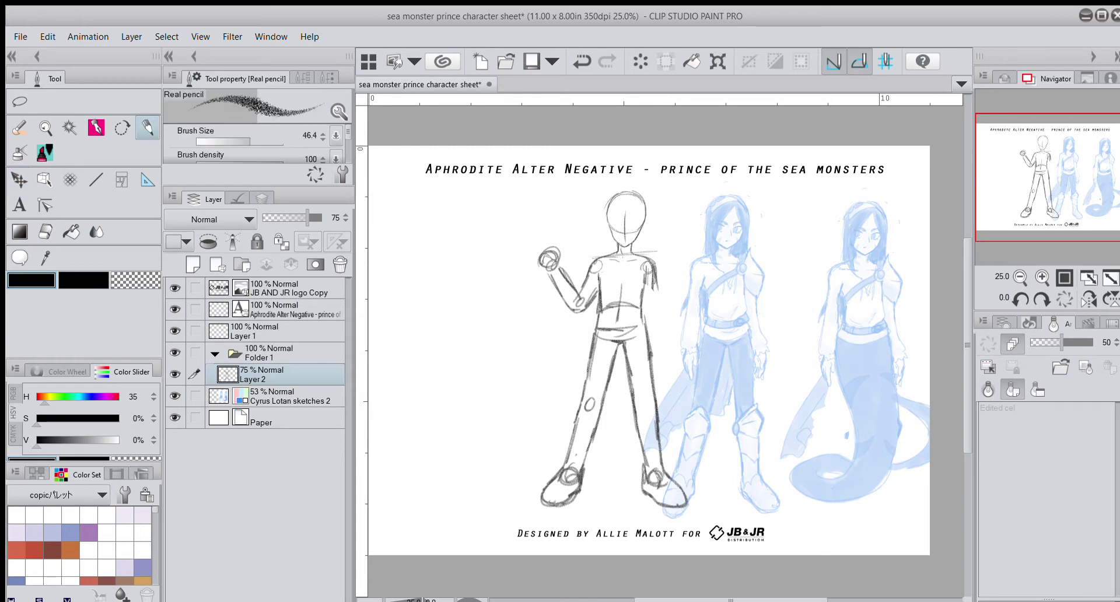
left_click(1043, 278)
left_click_drag(1061, 185, 1053, 173)
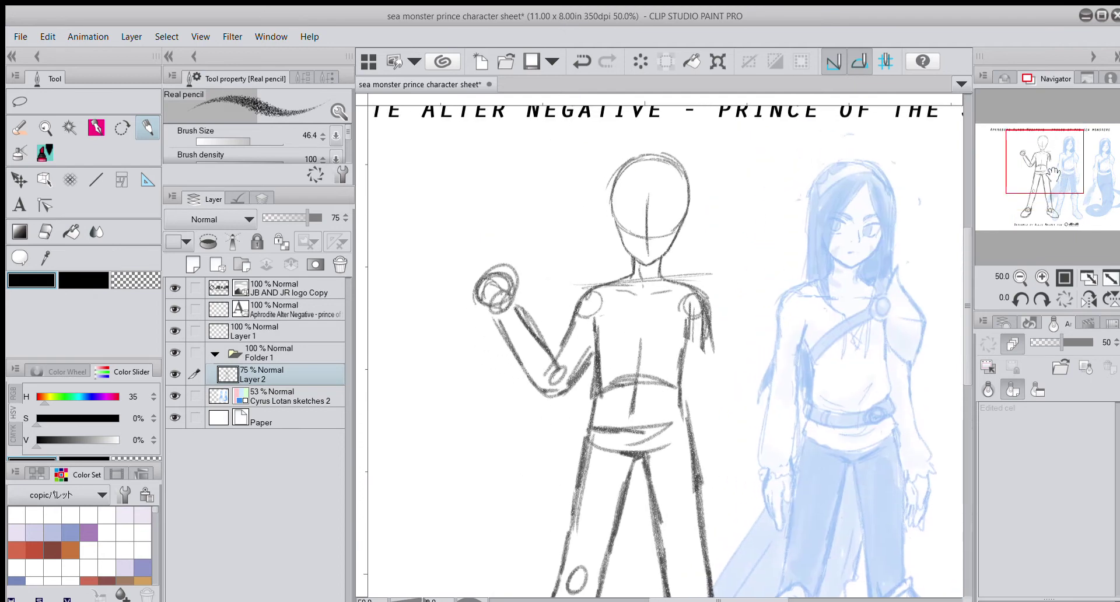
left_click(1042, 278)
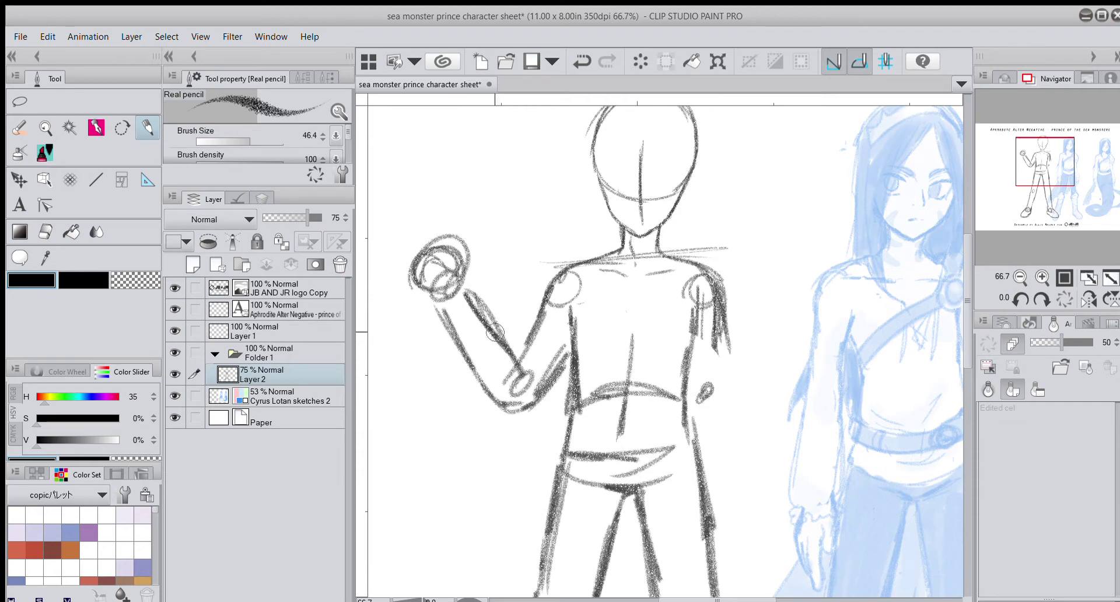
left_click_drag(495, 333, 513, 350)
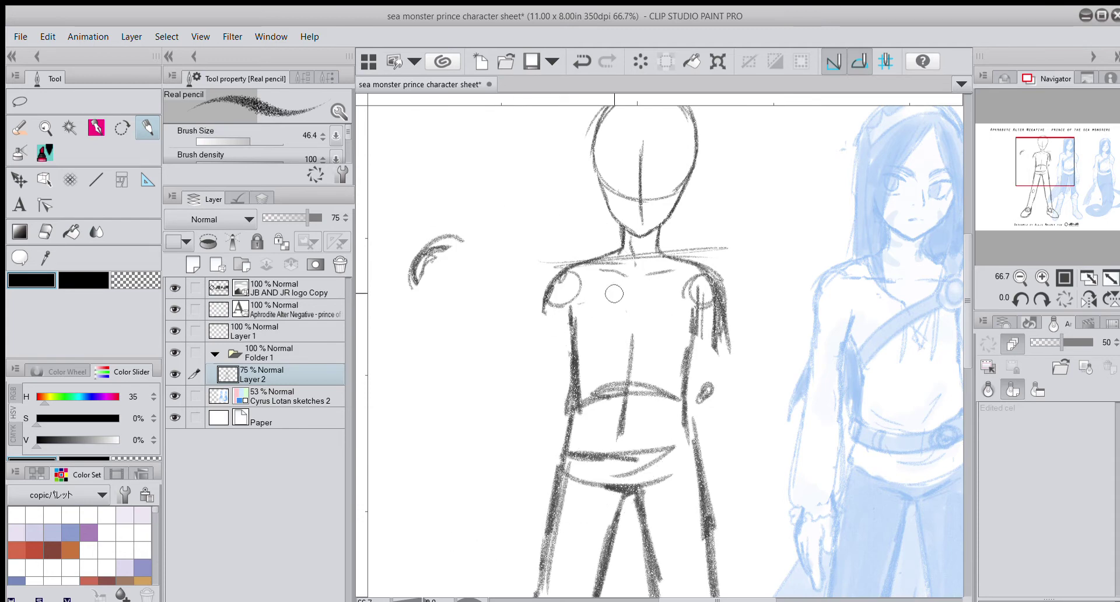
Step: Redraw the raised arm with an elbow circle, two forearm contour lines, and upper-arm lines reaching up to the shoulder
left_click_drag(519, 364, 511, 358)
left_click_drag(465, 309, 523, 357)
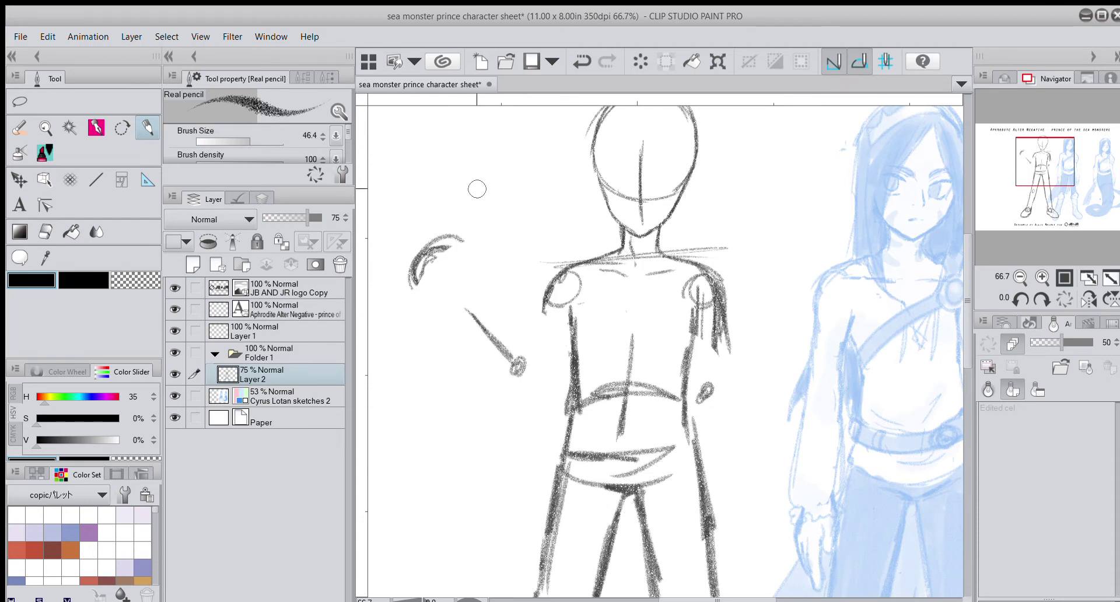
left_click_drag(453, 307, 517, 382)
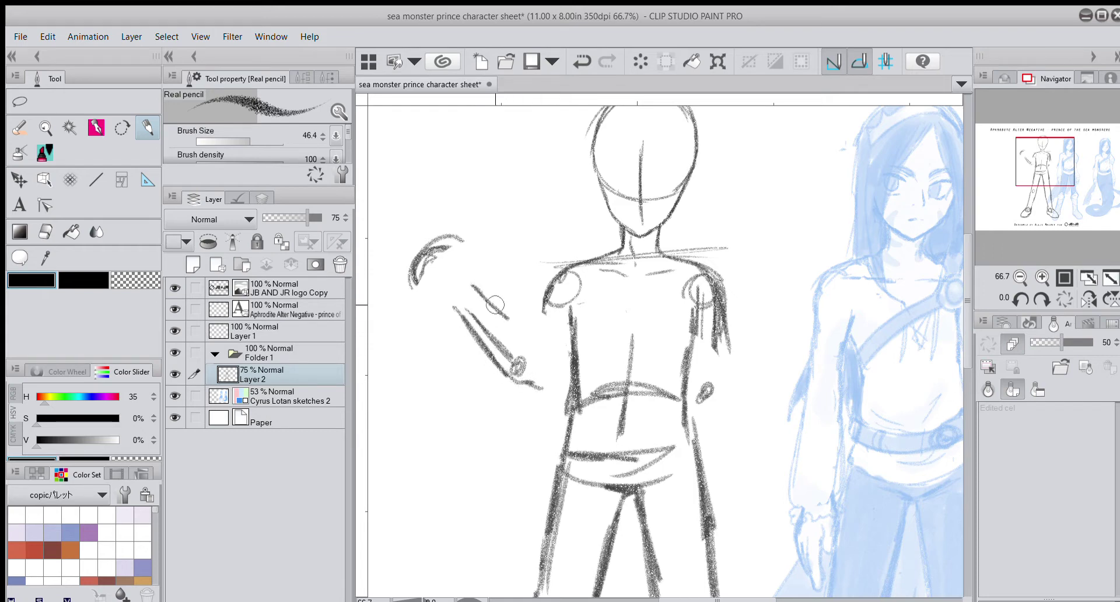
left_click_drag(472, 286, 554, 363)
mouse_move(548, 290)
left_mouse_down()
mouse_move(518, 379)
mouse_move(537, 388)
left_mouse_up()
mouse_move(466, 312)
left_mouse_down()
mouse_move(535, 396)
mouse_move(582, 340)
left_mouse_up()
Step: Draw the lowered arm away from the torso with upper-arm and forearm contours, ending in a simple rounded hand
left_click_drag(719, 299, 747, 388)
mouse_move(727, 350)
left_mouse_down()
mouse_move(703, 403)
mouse_move(753, 408)
mouse_move(776, 449)
left_mouse_up()
left_click_drag(709, 402, 753, 473)
mouse_move(739, 363)
left_mouse_down()
mouse_move(778, 485)
mouse_move(759, 485)
left_mouse_up()
mouse_move(766, 492)
left_mouse_down()
mouse_move(808, 523)
mouse_move(796, 532)
left_mouse_up()
Step: Set the pencil's brush size to 27.4 and draw the curved brow line, lower eye guideline and nose stroke on the face
left_click(1020, 277)
left_click(1020, 277)
left_click(1020, 277)
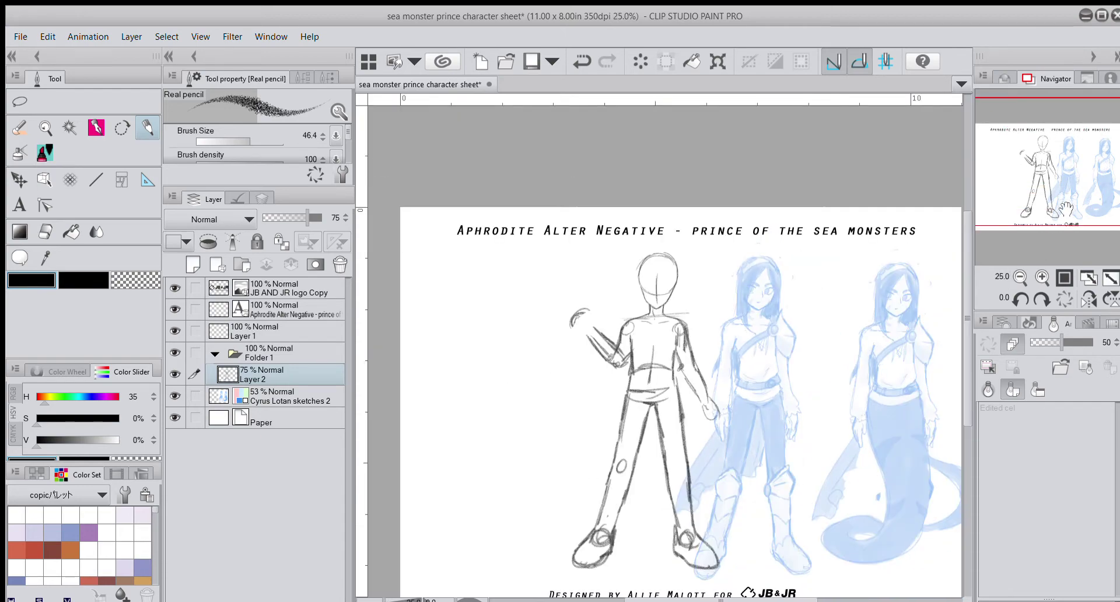
left_click_drag(1067, 211, 1065, 229)
left_click(1042, 278)
left_click(1043, 278)
left_click(1042, 277)
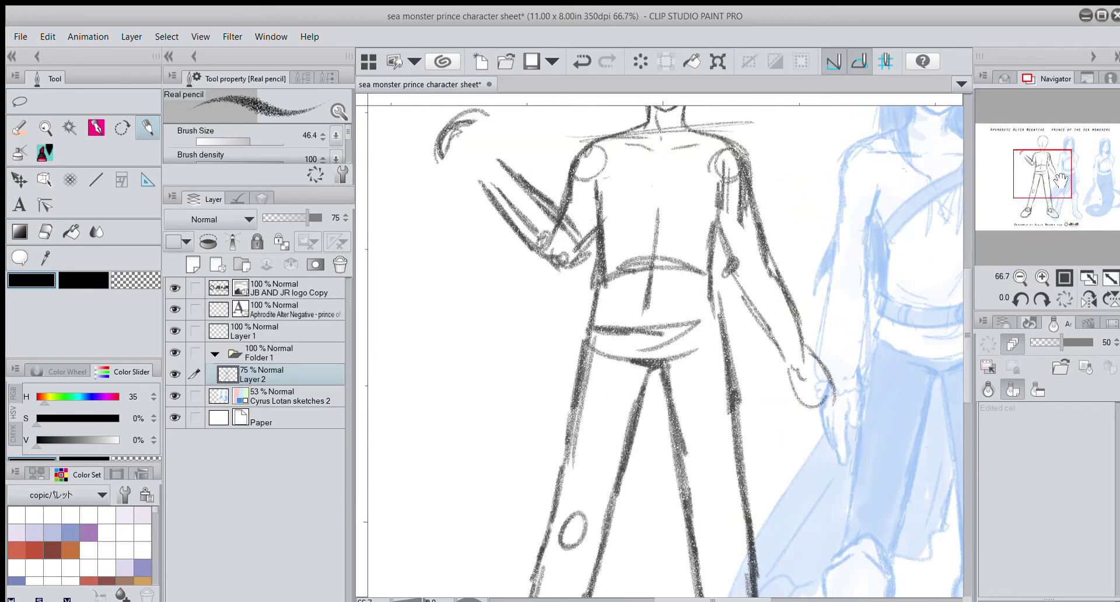
left_click_drag(1062, 180, 1065, 158)
key("ctrl+plus")
key("ctrl+plus")
key("ctrl+plus")
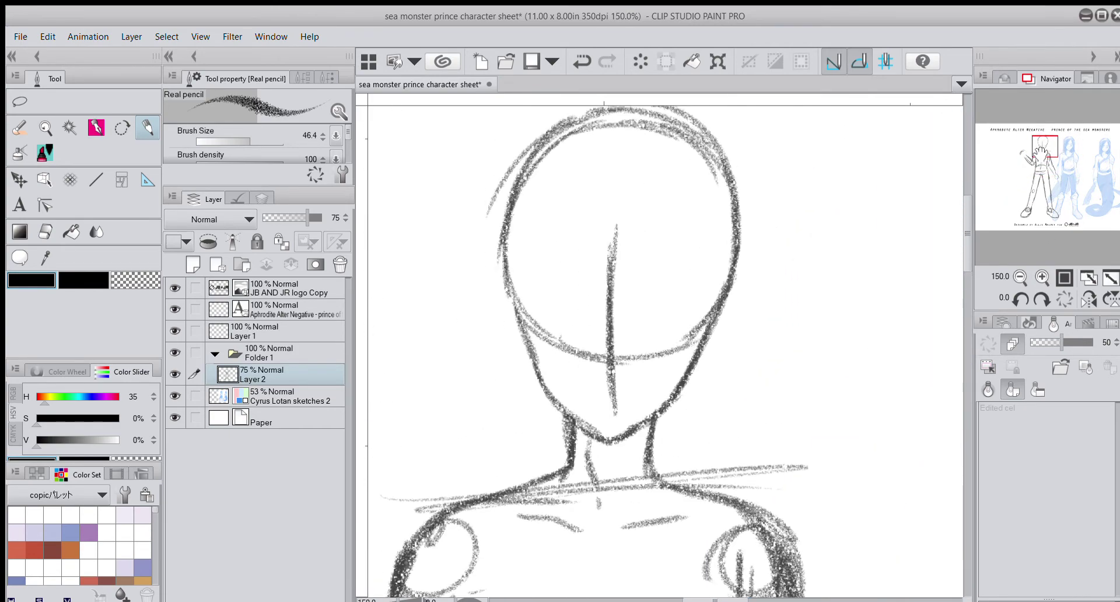
key("bracketleft")
key("bracketleft")
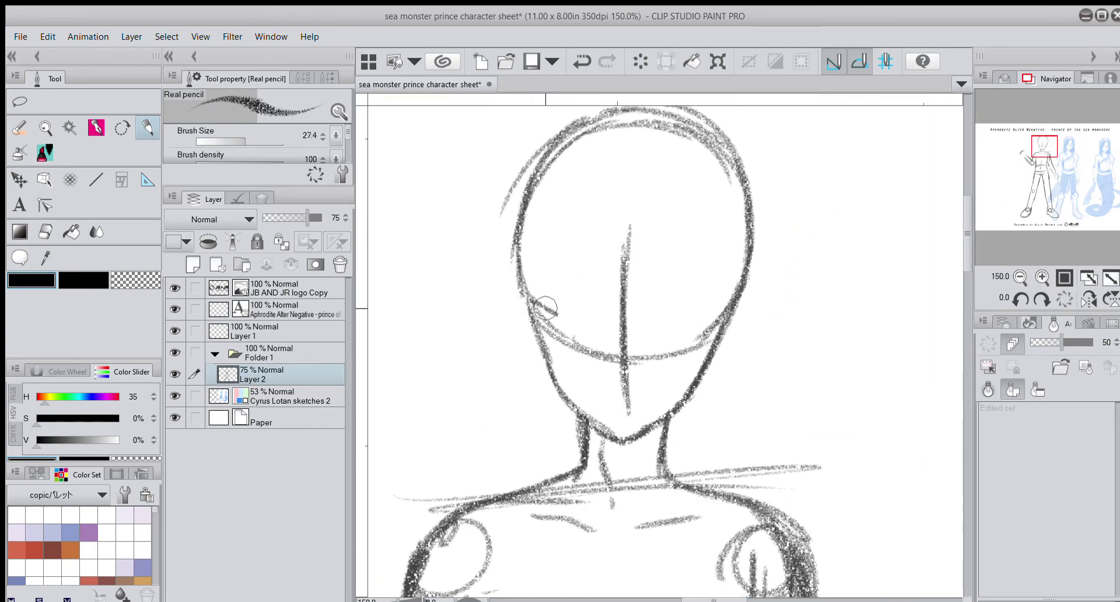
left_click_drag(528, 299, 732, 303)
left_click_drag(548, 365, 691, 357)
left_click_drag(620, 344, 612, 375)
Step: Sketch frowning eyebrows, eyes with dark pupils and lower lids, and a short stern mouth along the face guidelines
key("ctrl+plus")
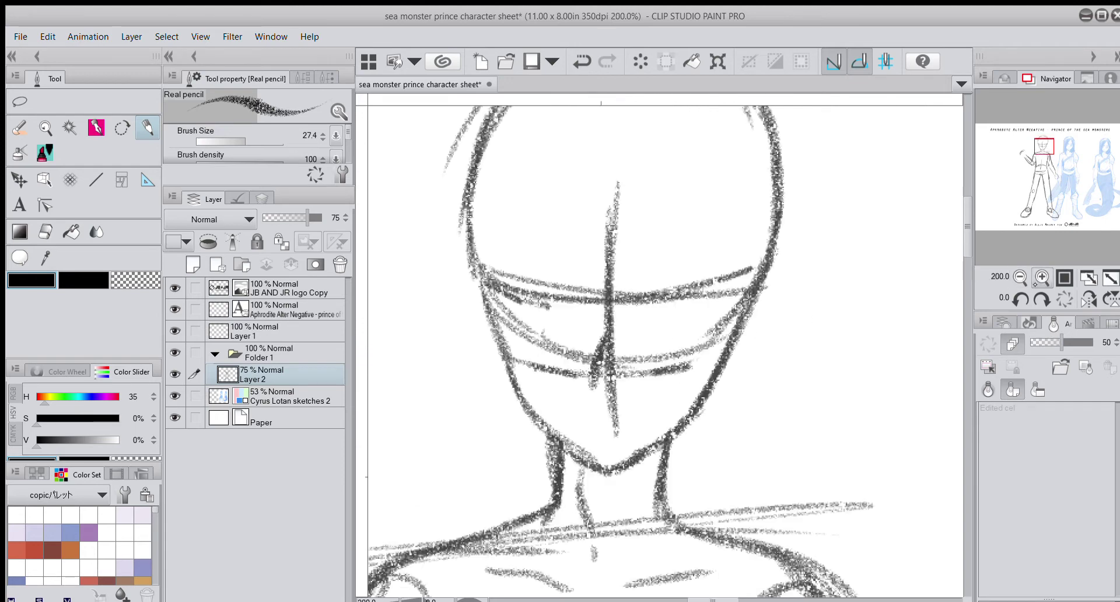
mouse_move(513, 295)
left_mouse_down()
mouse_move(574, 323)
mouse_move(542, 344)
mouse_move(575, 326)
left_mouse_up()
mouse_move(655, 314)
left_mouse_down()
mouse_move(700, 303)
mouse_move(671, 318)
mouse_move(677, 353)
mouse_move(689, 337)
mouse_move(644, 303)
mouse_move(590, 312)
mouse_move(554, 283)
mouse_move(576, 288)
mouse_move(545, 273)
left_mouse_up()
left_click_drag(639, 294, 712, 274)
left_click_drag(583, 406, 649, 415)
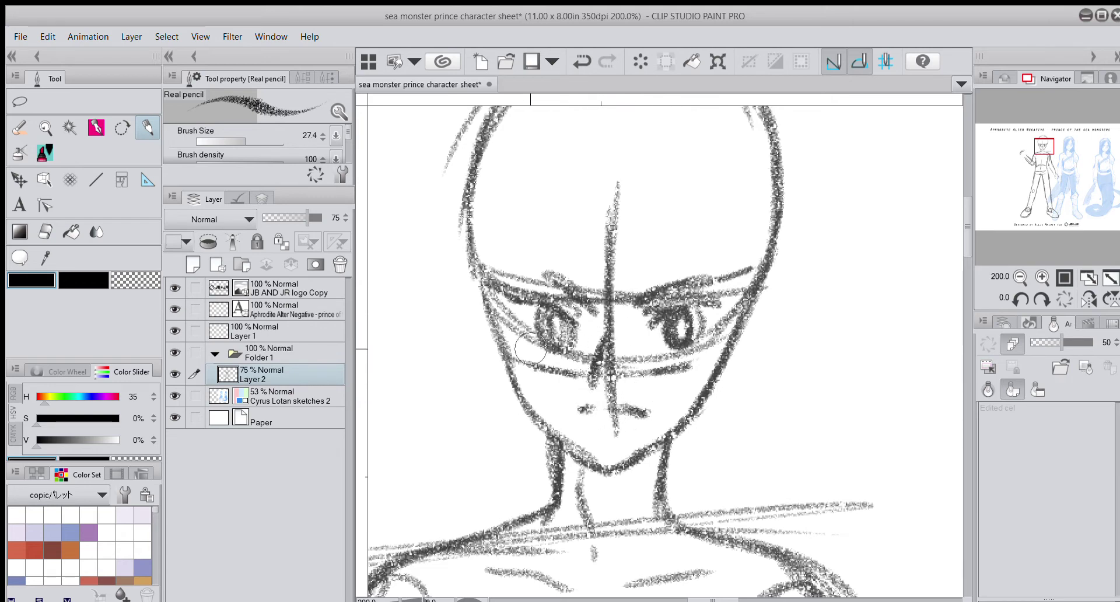
left_click_drag(528, 345, 546, 353)
left_click_drag(671, 350, 711, 344)
mouse_move(678, 311)
left_mouse_down()
mouse_move(649, 325)
mouse_move(725, 302)
left_mouse_up()
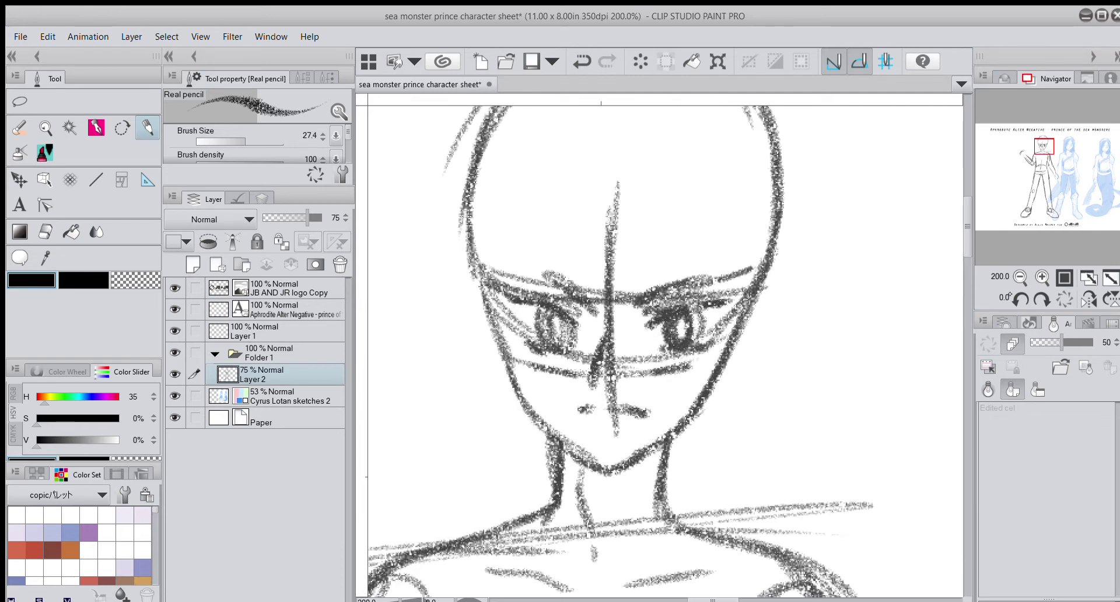
Step: Sketch the first diagonal fringe strands across the forehead and a long light strand down the side of the face
left_click(1021, 277)
left_click(1020, 278)
left_click(1020, 278)
left_click(1020, 278)
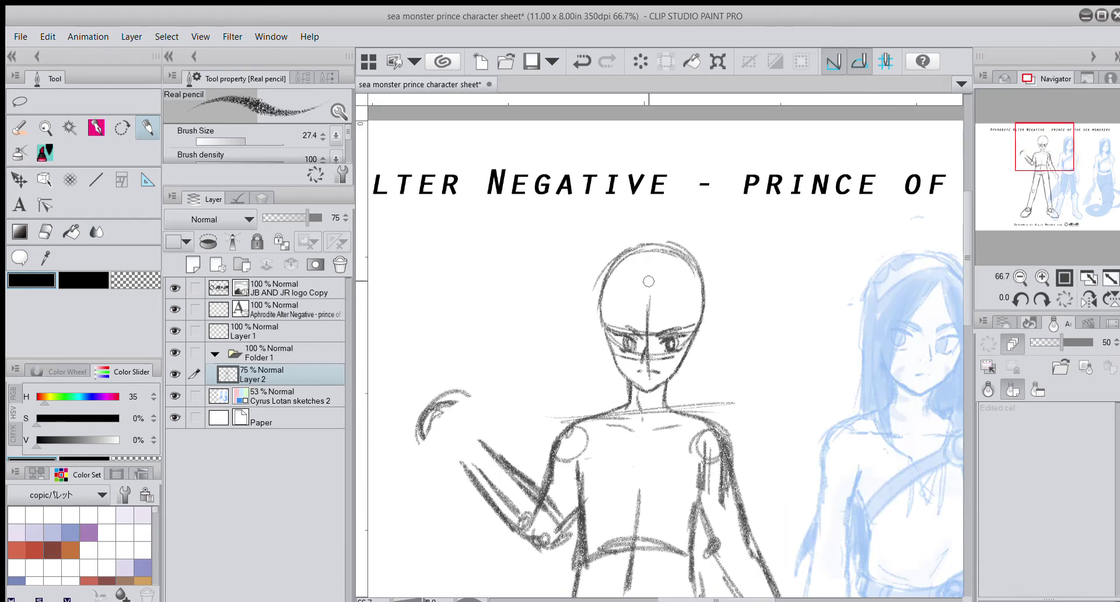
left_click_drag(782, 305, 706, 264)
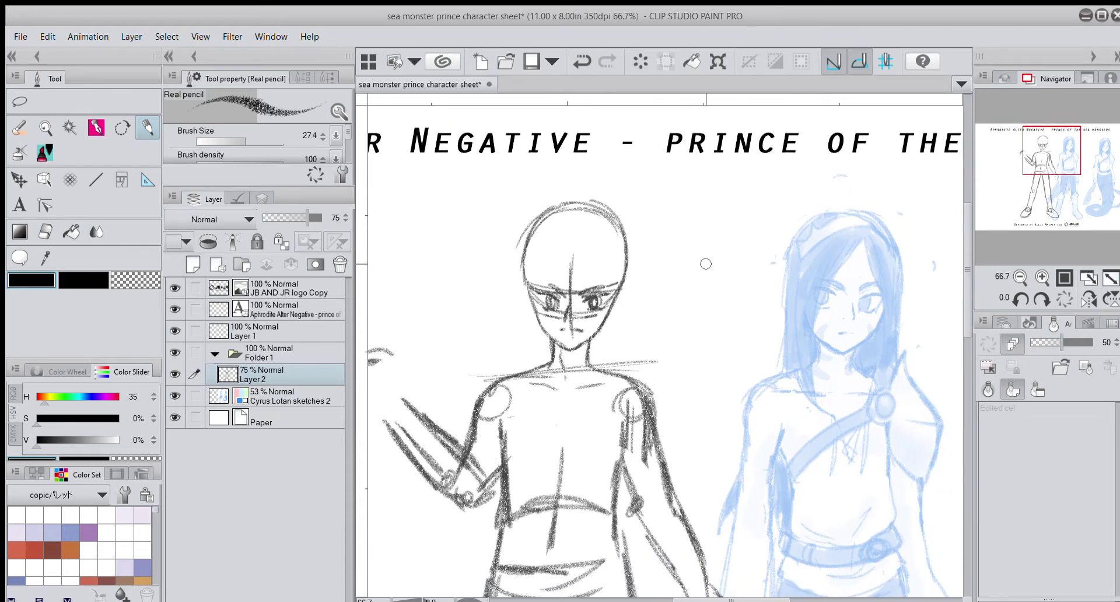
left_click_drag(577, 234, 530, 361)
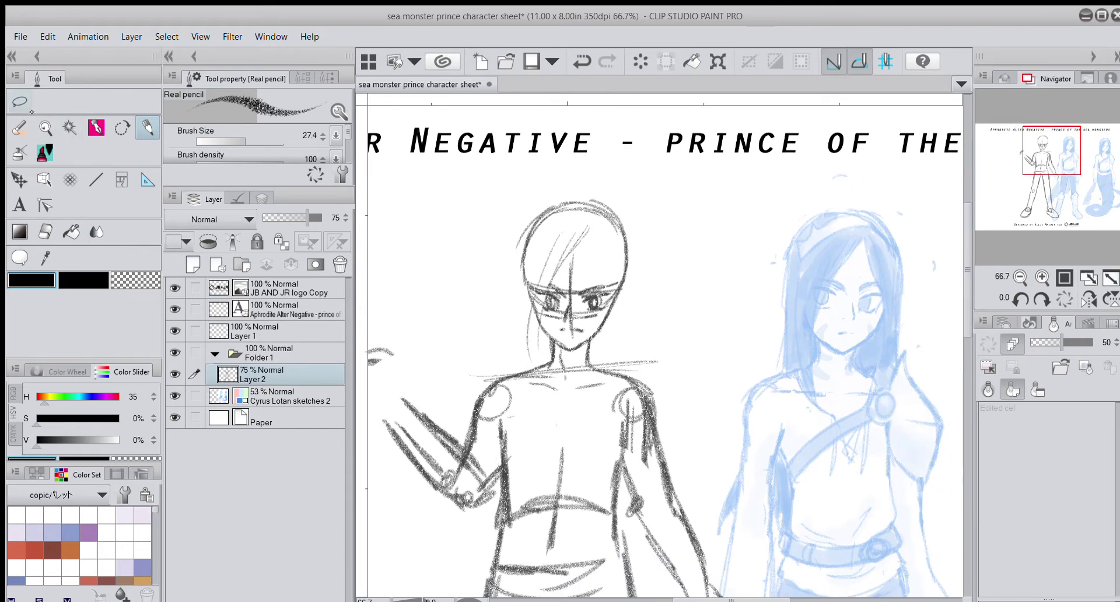
Step: Lasso the facial features, apply a Scale/Rotate transformation to them, and clear the selection
key("m")
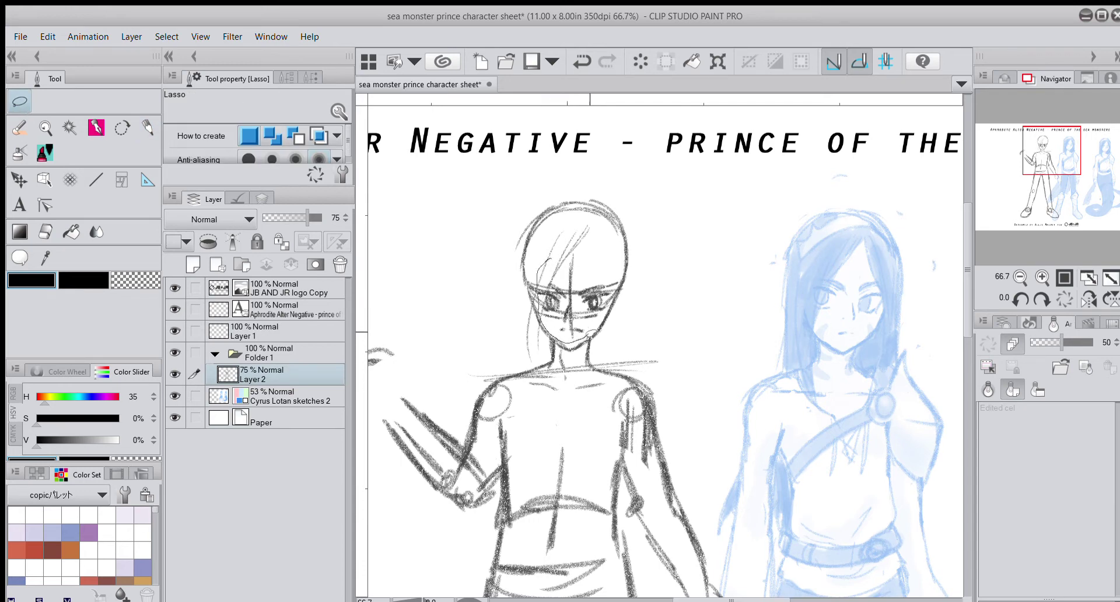
left_click_drag(600, 263, 548, 264)
key("ctrl+t")
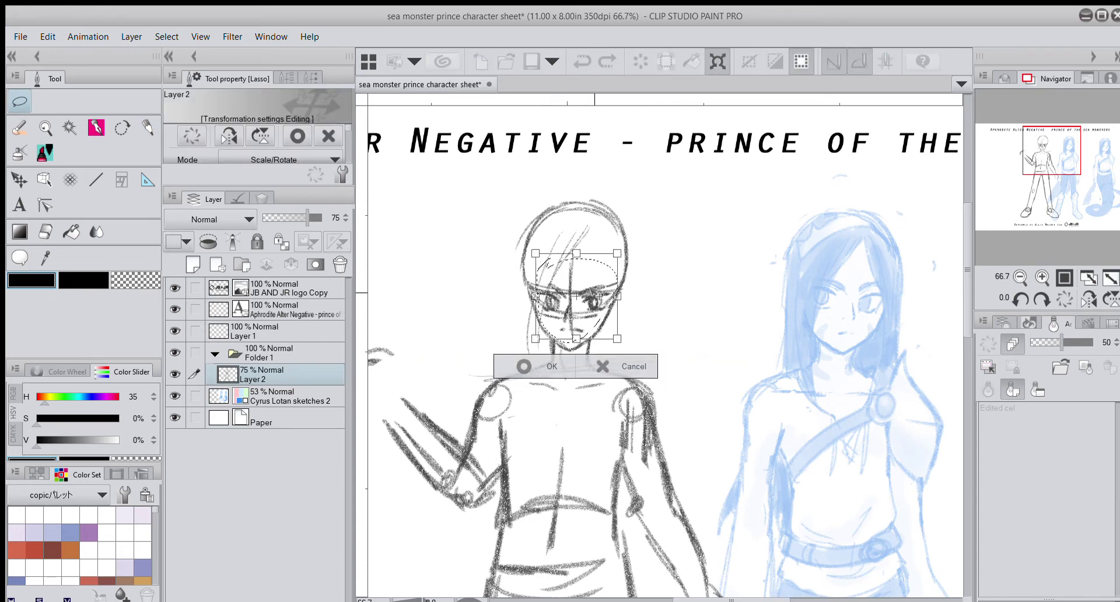
left_click(539, 367)
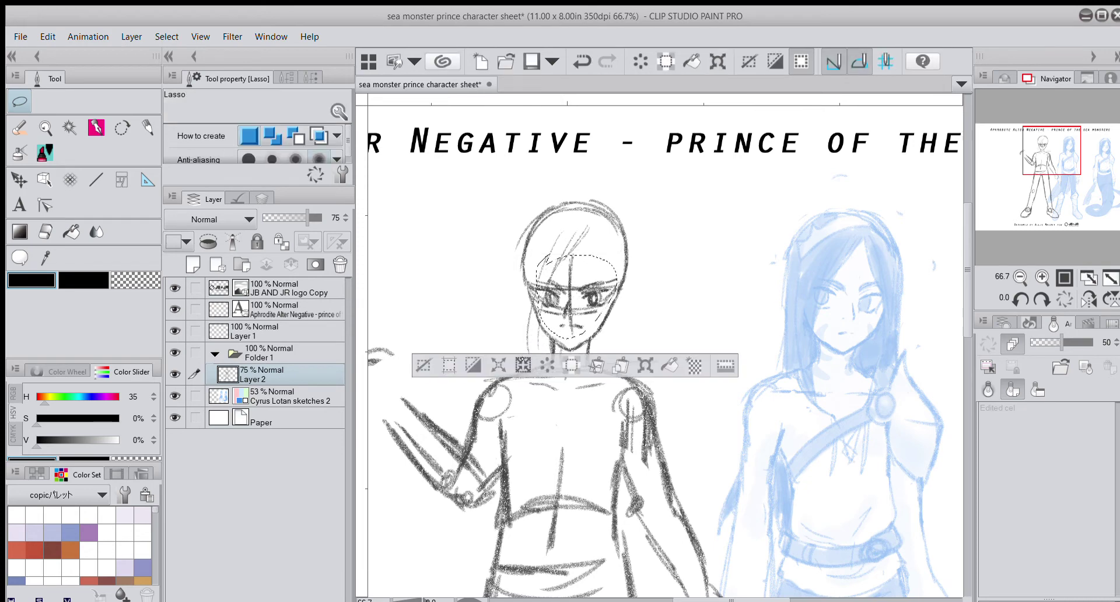
left_click(424, 365)
Step: Lasso the nose and mouth, shift them slightly lower on the face with a transformation, and clear the selection
left_click_drag(580, 340, 571, 296)
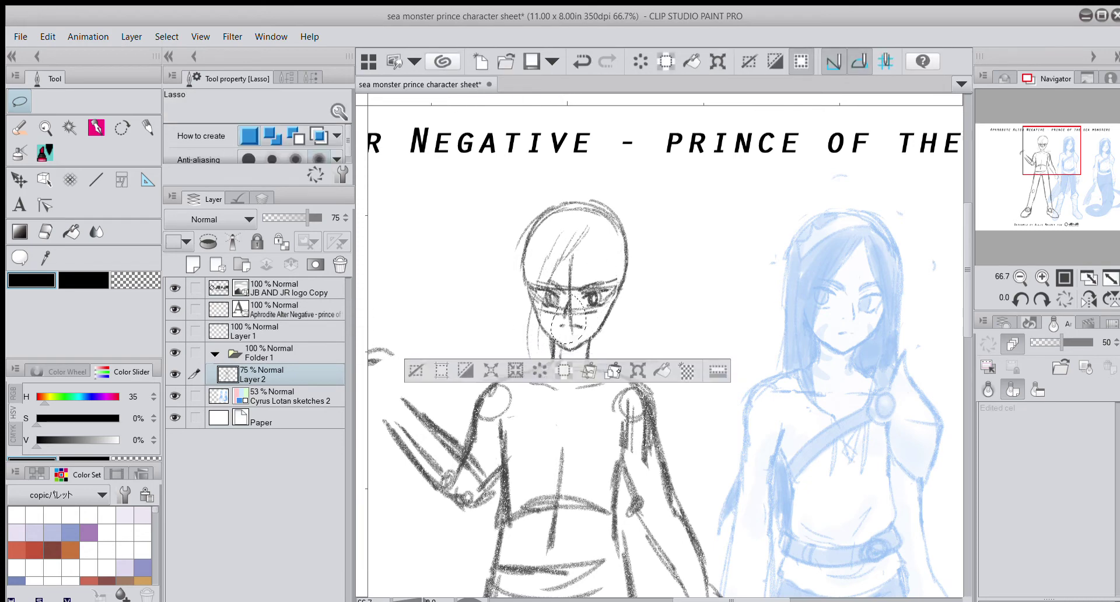
left_click(638, 371)
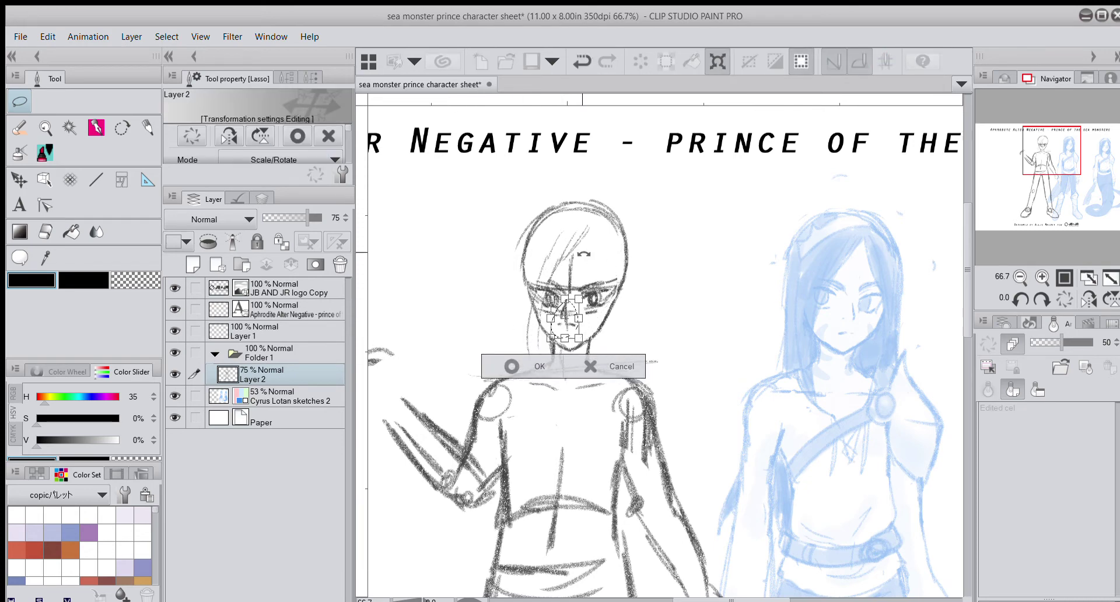
key("ctrl+z")
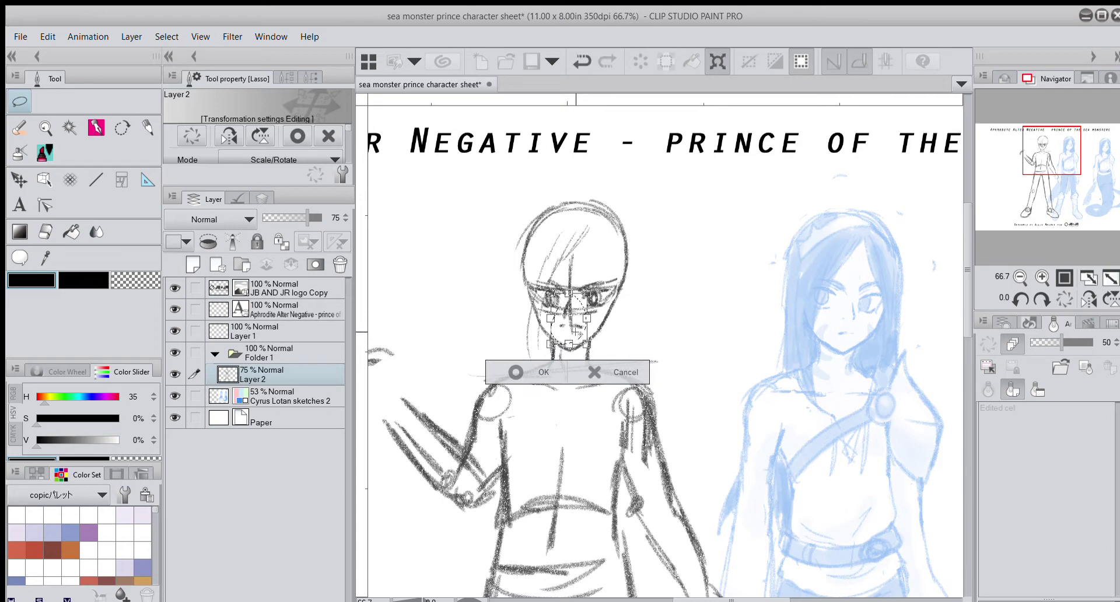
left_click_drag(565, 320, 566, 326)
left_click(534, 379)
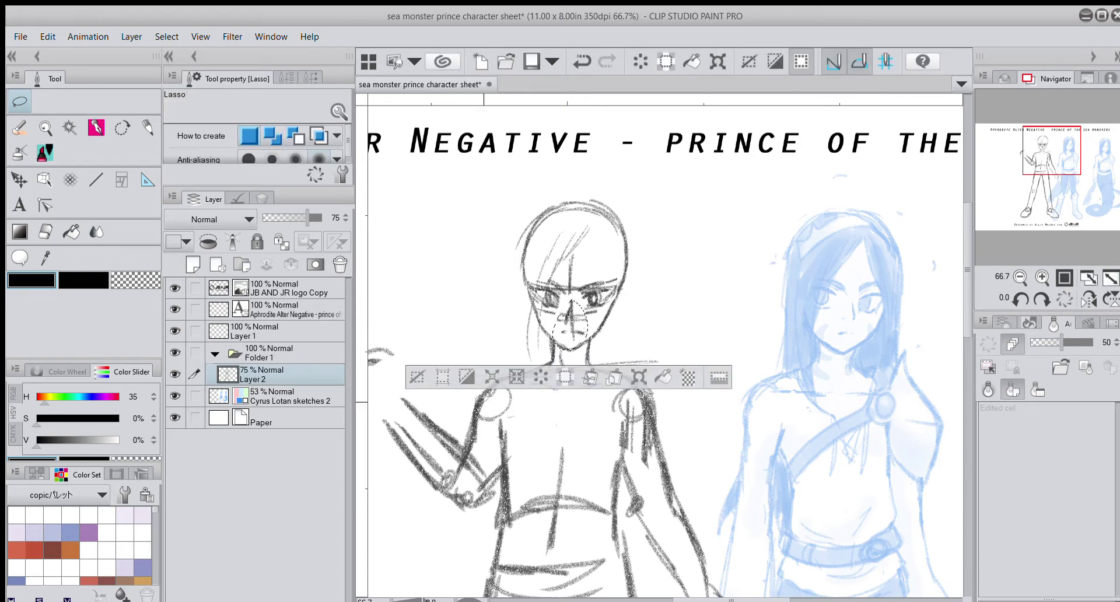
left_click(419, 377)
Step: Pencil in the other half of the parted fringe and long hair strands falling past both shoulders onto the chest
key("p")
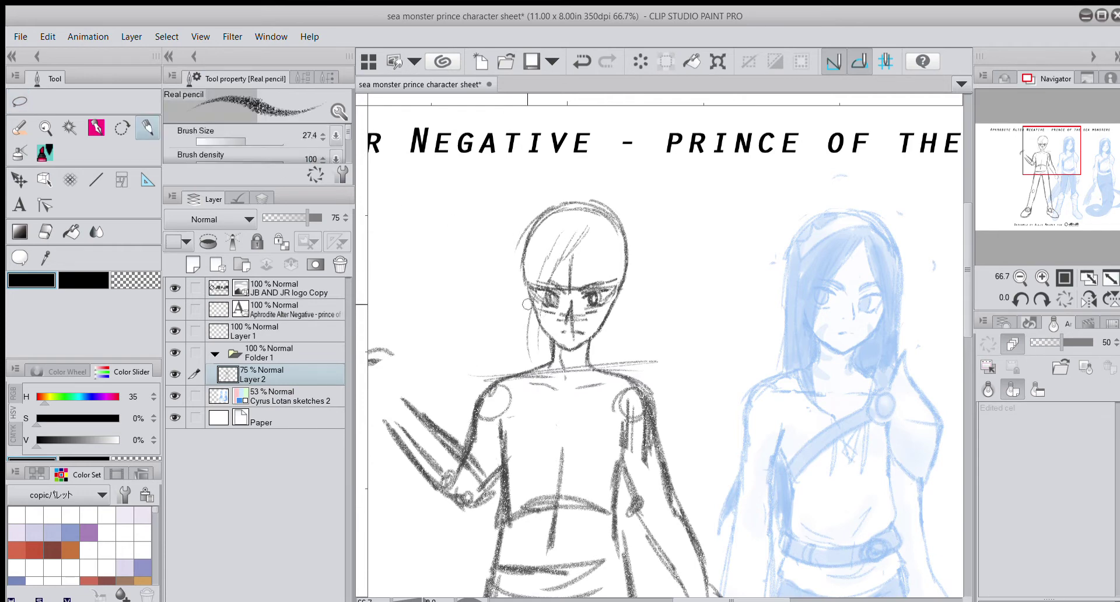
left_click_drag(589, 239, 616, 377)
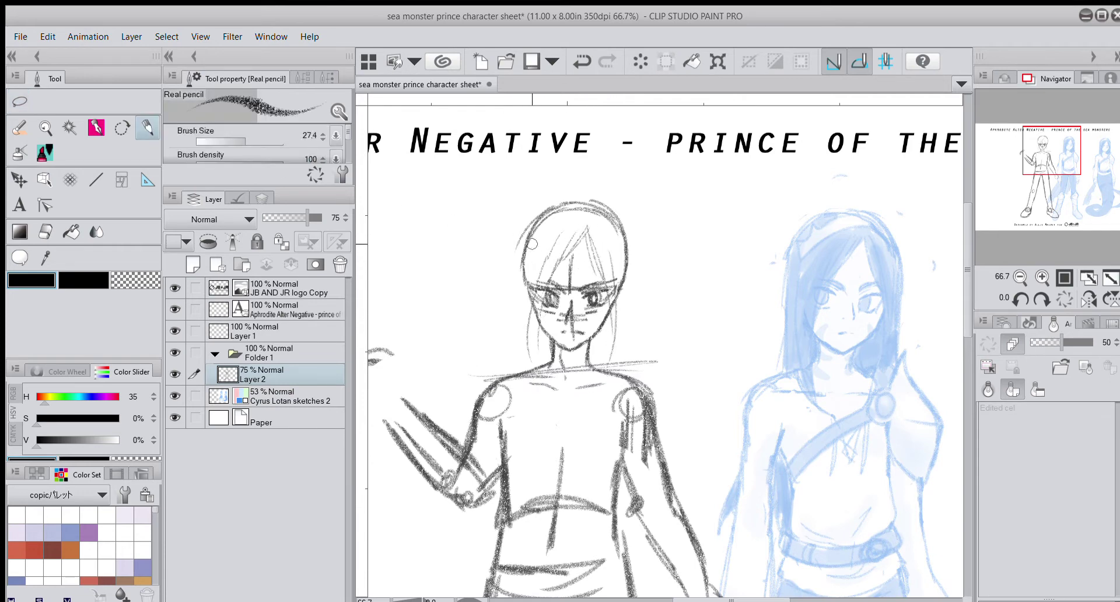
left_click_drag(537, 239, 530, 369)
mouse_move(538, 268)
left_mouse_down()
mouse_move(519, 420)
mouse_move(534, 433)
left_mouse_up()
mouse_move(610, 315)
left_mouse_down()
mouse_move(609, 380)
mouse_move(586, 451)
left_mouse_up()
left_click_drag(617, 293, 589, 438)
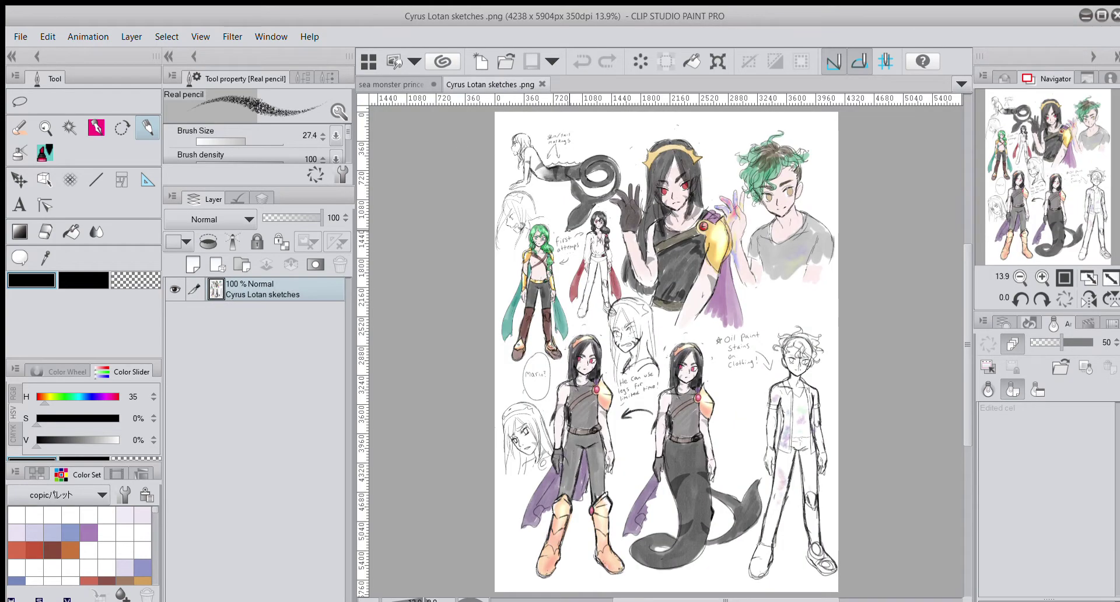
Step: Check the crowned portrait in the Cyrus Lotan sketches, return to the character sheet, and draw the fringe strand and curved headband
scroll(671, 250, "up", 5)
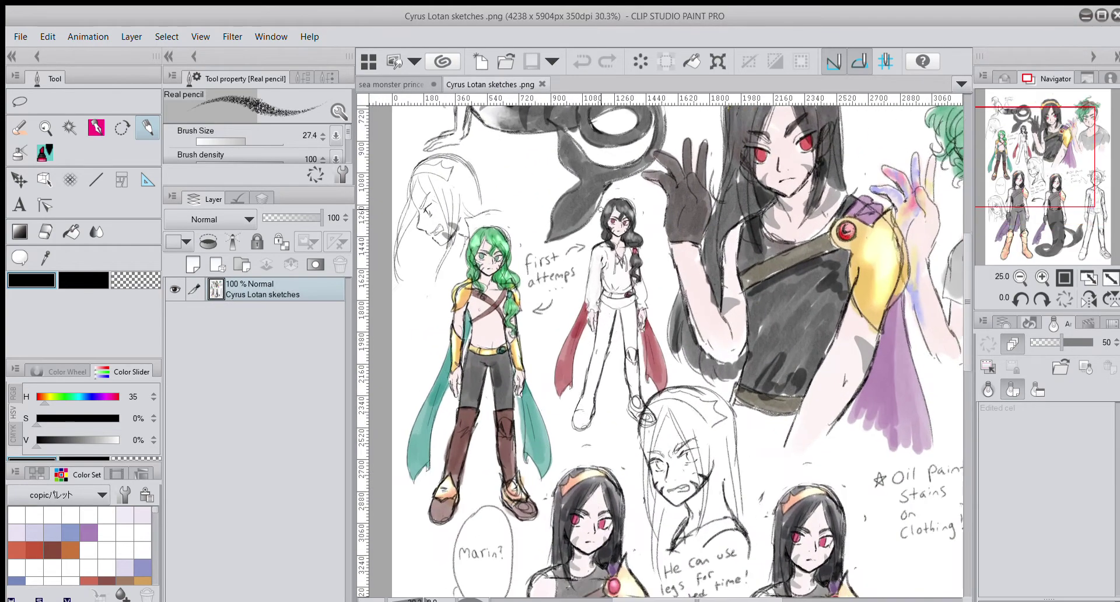
left_click_drag(1024, 169, 1041, 140)
scroll(781, 171, "up", 2)
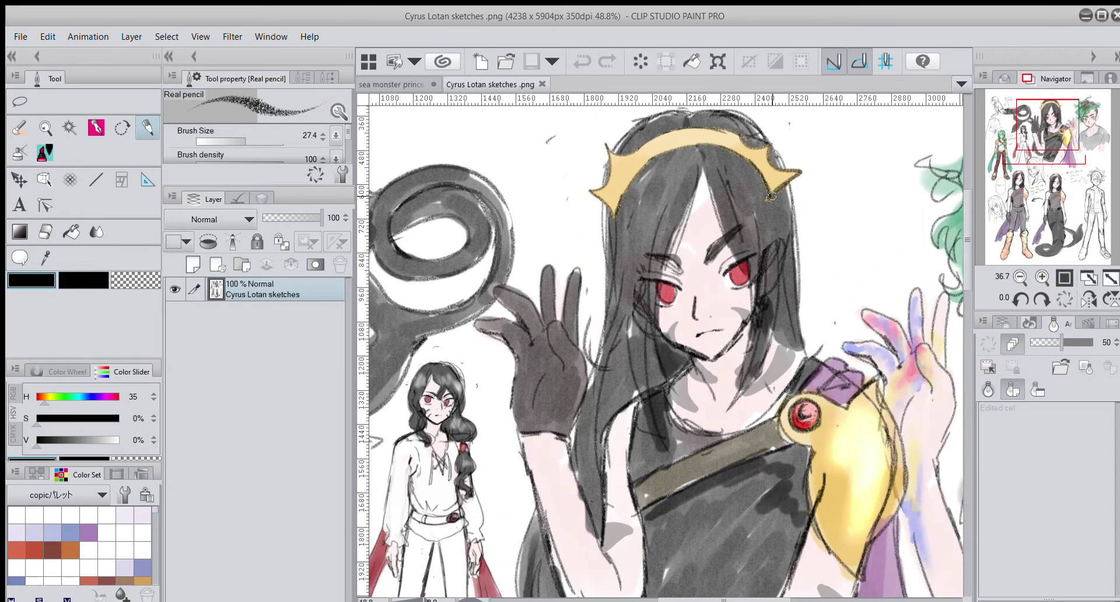
left_click(395, 84)
left_click_drag(586, 232, 549, 285)
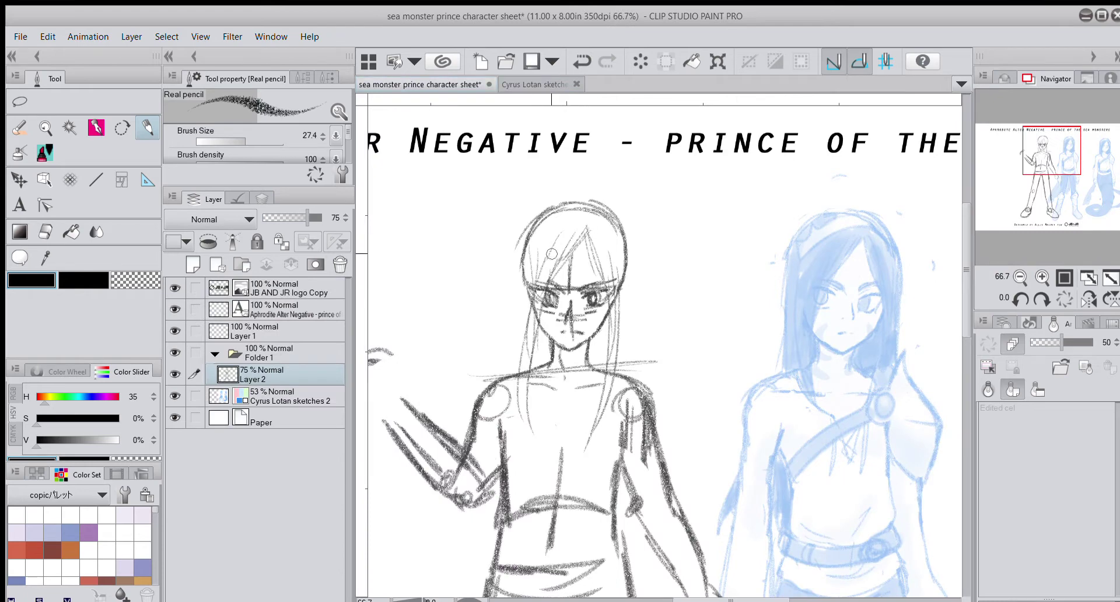
mouse_move(548, 237)
left_mouse_down()
mouse_move(610, 249)
mouse_move(528, 259)
left_mouse_up()
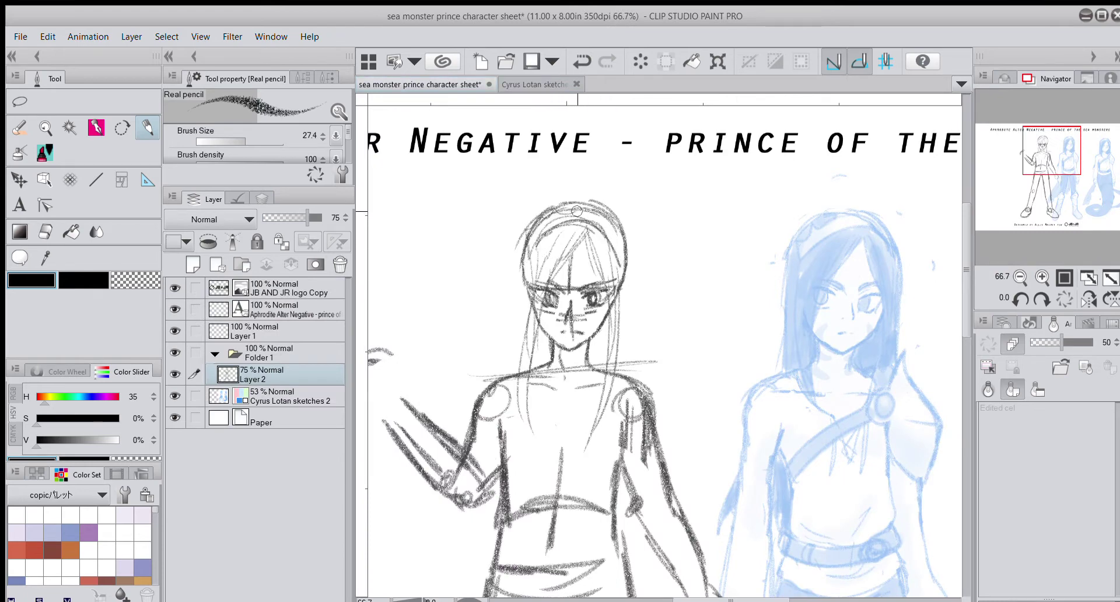
Step: Add outer hair strands along both sides of the head, running from the headband down to the shoulders
left_click_drag(525, 247, 512, 347)
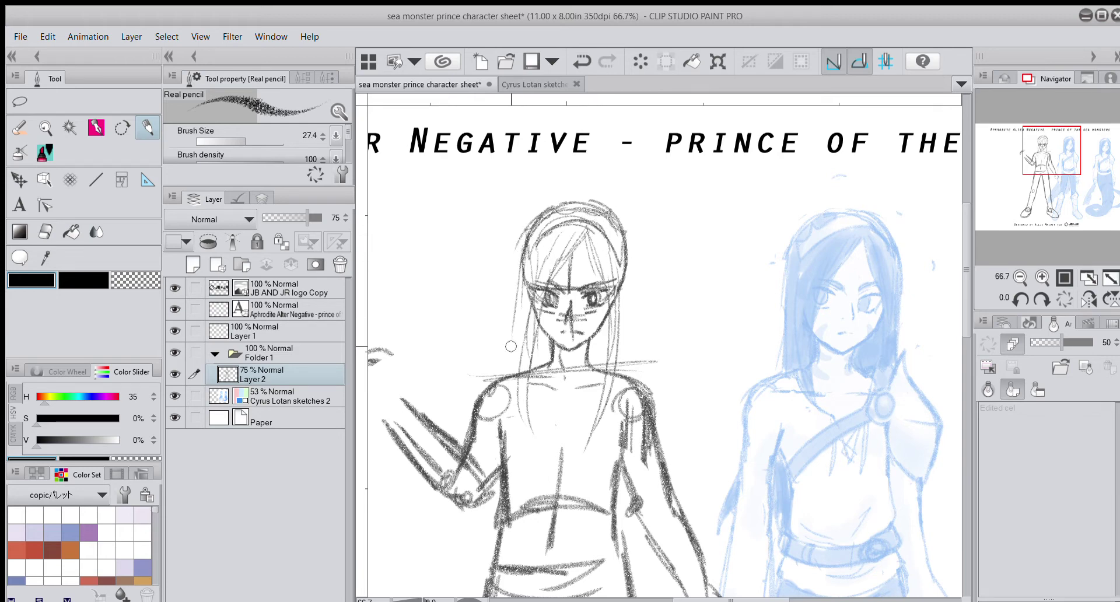
left_click_drag(524, 277, 514, 373)
left_click_drag(622, 240, 626, 375)
left_click_drag(627, 280, 619, 387)
left_click_drag(527, 285, 506, 376)
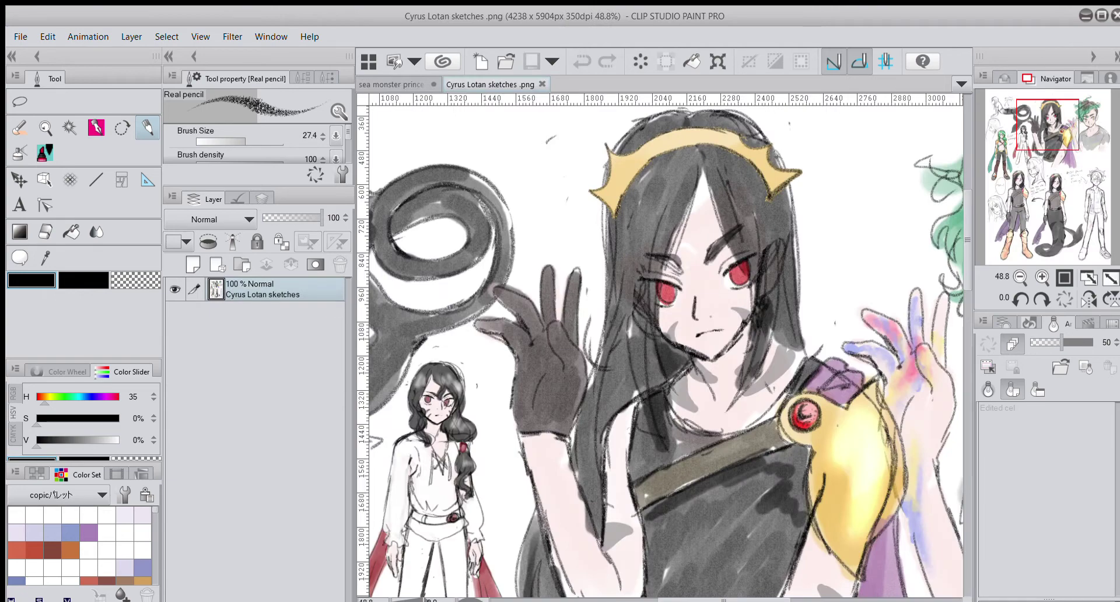
Step: Erase the shoulder circle and upper-arm lines above the lowered arm, along with the hair strands overlapping them
left_click(411, 86)
left_click_drag(1045, 162, 1045, 166)
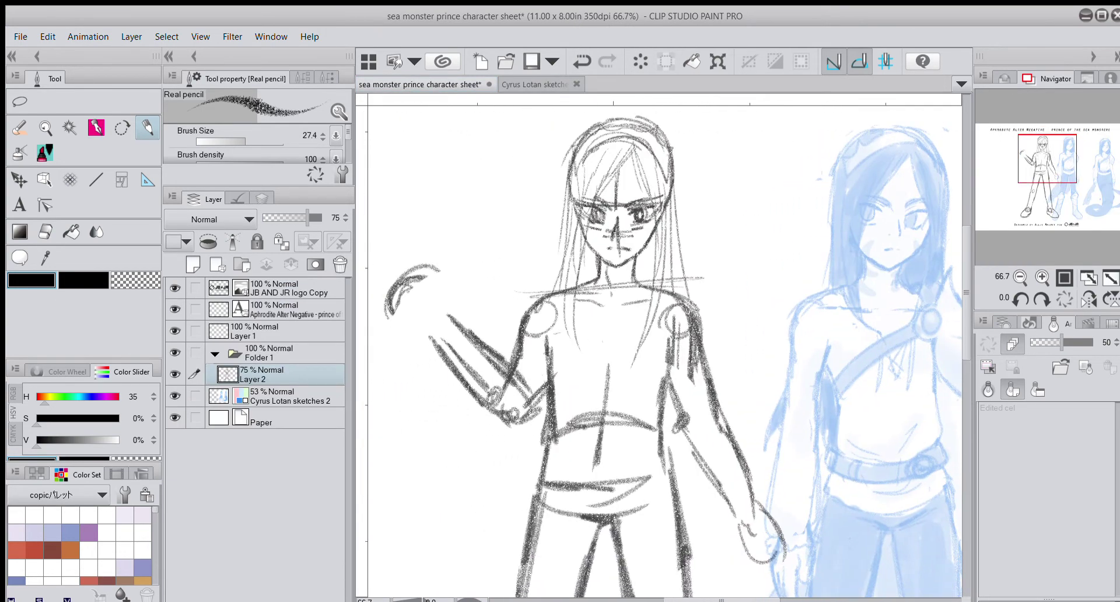
key("e")
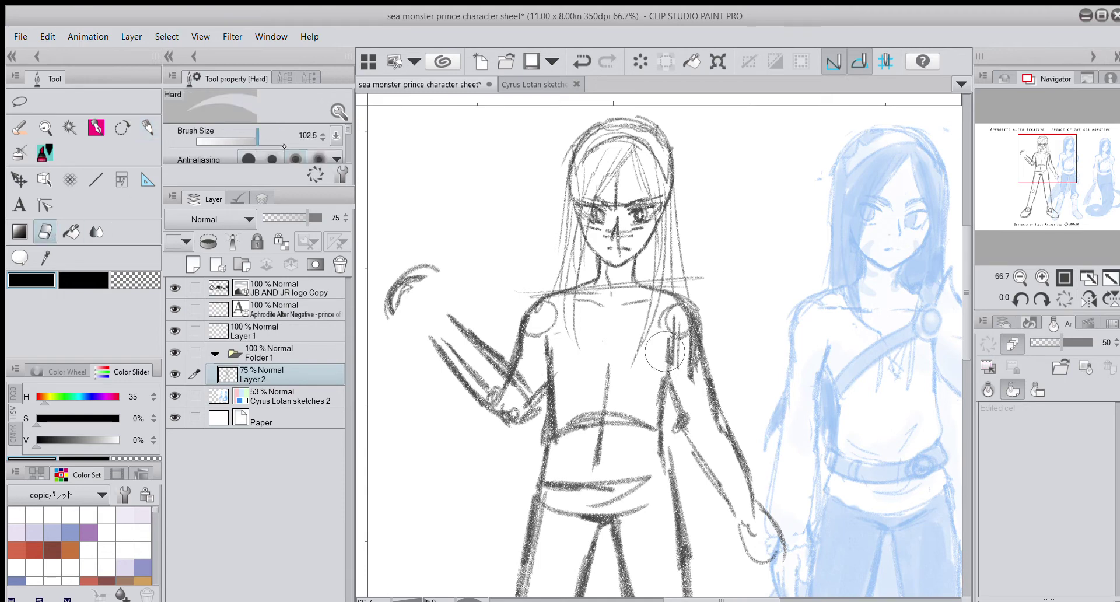
mouse_move(666, 352)
left_mouse_down()
mouse_move(649, 298)
mouse_move(659, 303)
mouse_move(640, 351)
mouse_move(675, 297)
mouse_move(698, 350)
left_mouse_up()
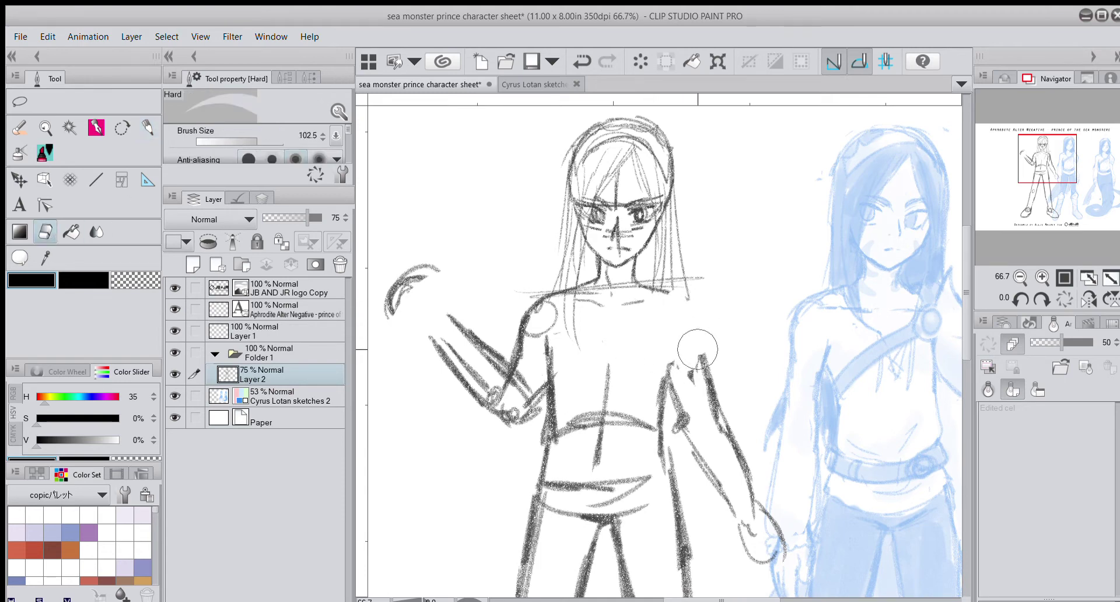
Step: Set the pencil's brush size to 60.4 and draw a pointed shoulder guard with a round brooch over the erased shoulder
key("p")
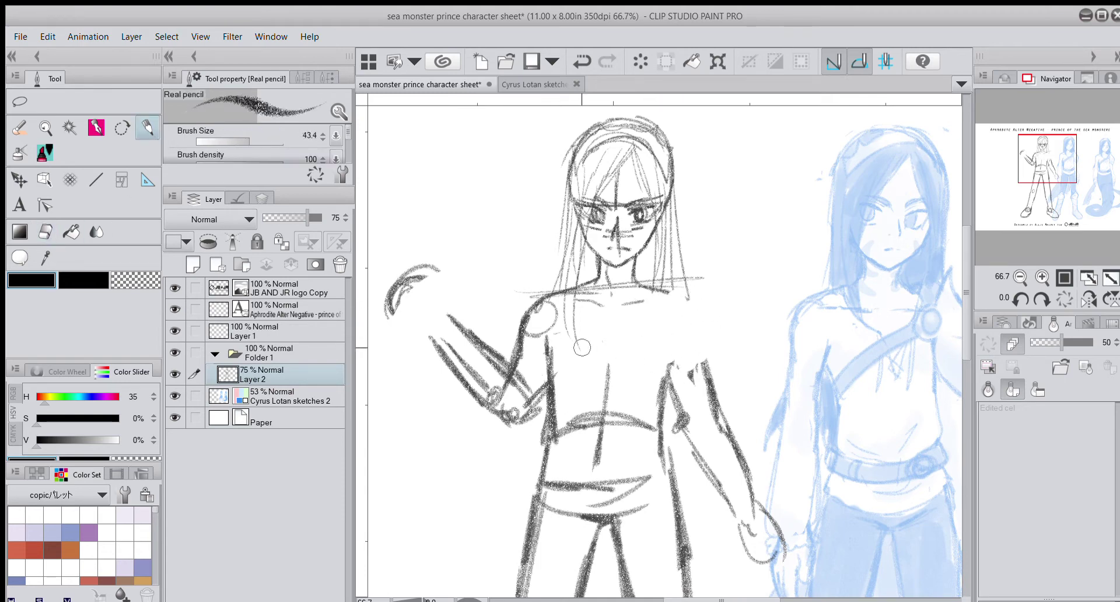
mouse_move(668, 287)
left_mouse_down()
mouse_move(655, 318)
mouse_move(665, 295)
left_mouse_up()
left_click_drag(249, 135, 252, 144)
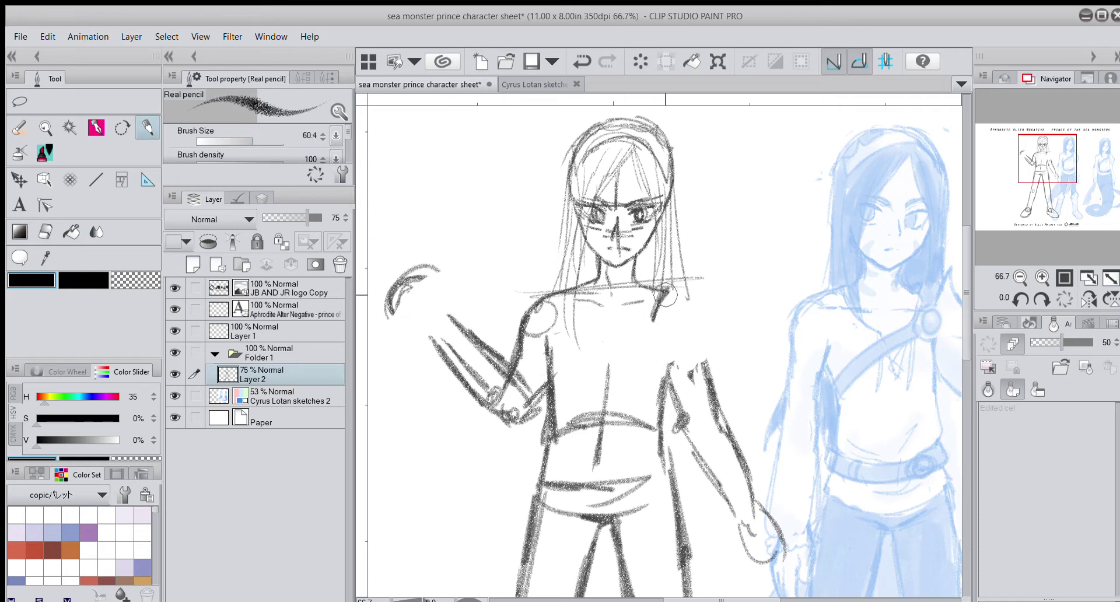
mouse_move(653, 315)
left_mouse_down()
mouse_move(672, 269)
mouse_move(704, 318)
mouse_move(719, 391)
mouse_move(677, 376)
left_mouse_up()
mouse_move(657, 340)
left_mouse_down()
mouse_move(642, 344)
mouse_move(654, 318)
mouse_move(680, 378)
mouse_move(721, 385)
left_mouse_up()
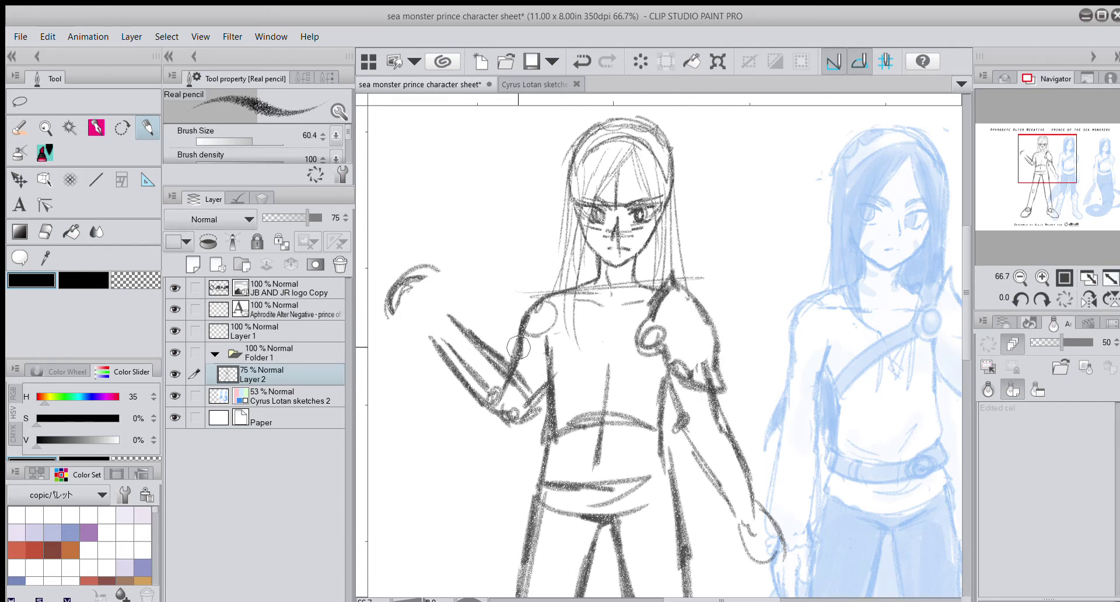
Step: Draw both edges of a diagonal chest strap from the shoulder brooch to the opposite side of the torso
left_click_drag(639, 325, 540, 392)
left_click_drag(632, 344, 575, 380)
left_click_drag(651, 337, 594, 374)
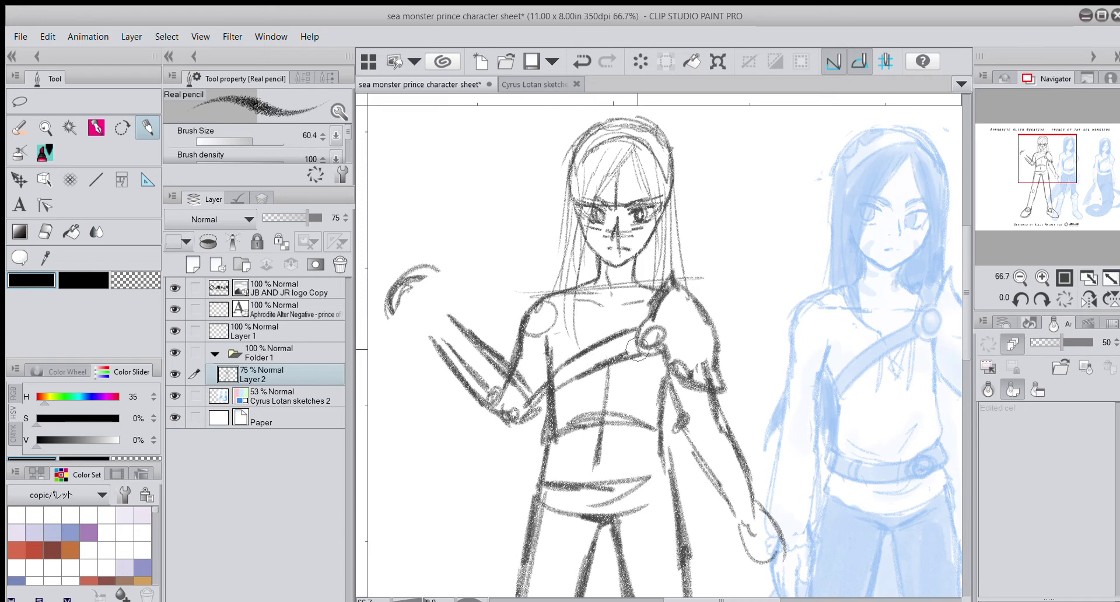
Step: Draw an open neckline on the shirt and a waist belt with a round buckle above the hips
mouse_move(668, 303)
left_mouse_down()
mouse_move(624, 344)
mouse_move(604, 344)
mouse_move(569, 298)
mouse_move(601, 347)
mouse_move(610, 310)
mouse_move(566, 292)
mouse_move(572, 306)
mouse_move(590, 301)
left_mouse_up()
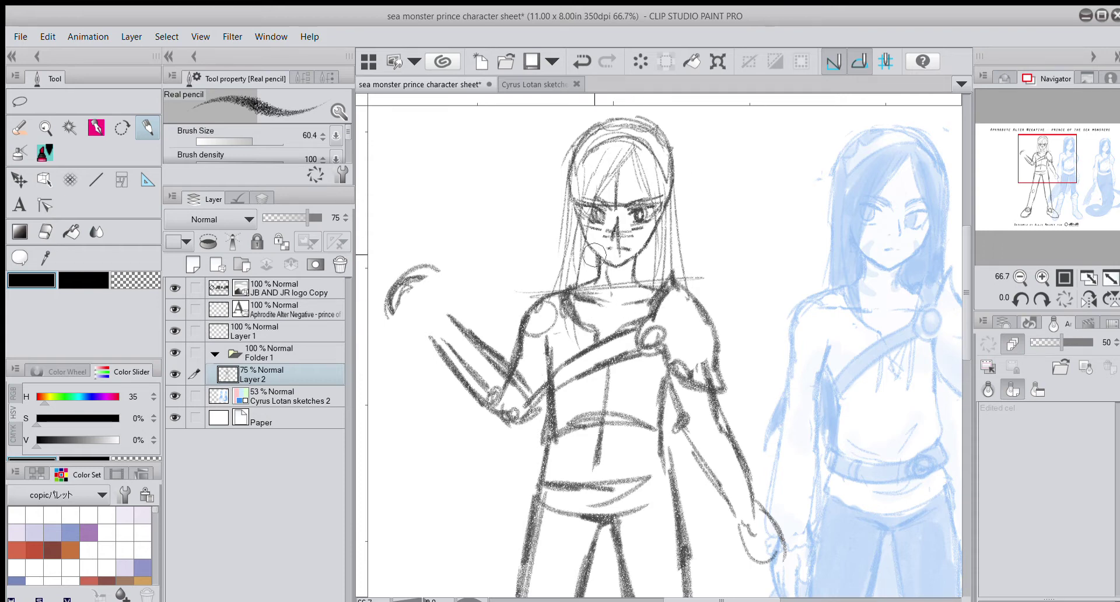
left_click(1021, 278)
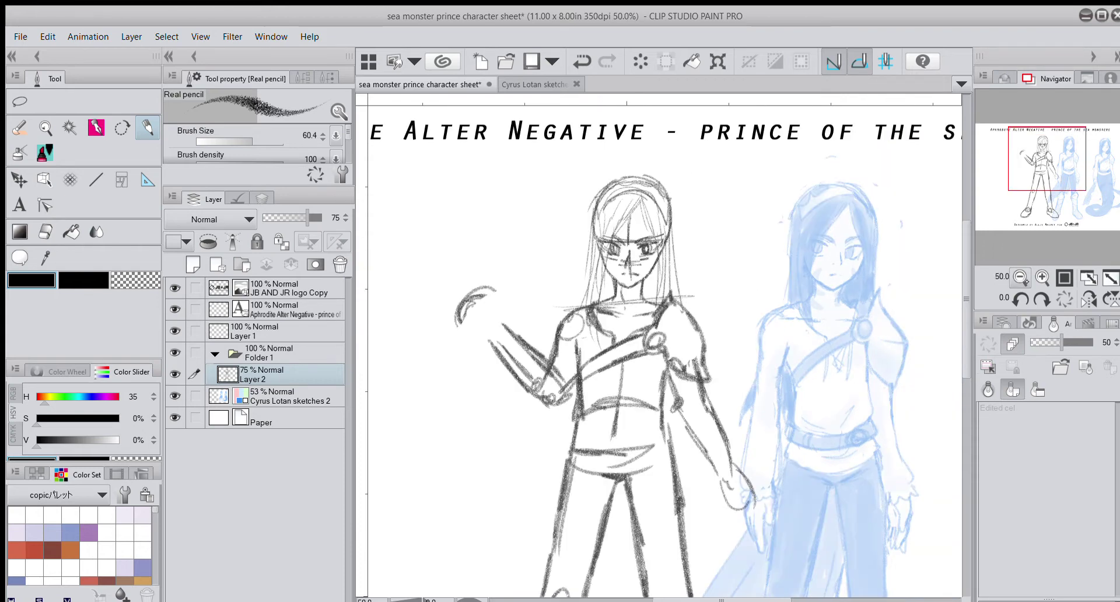
left_click(1021, 278)
left_click_drag(1070, 189, 1045, 210)
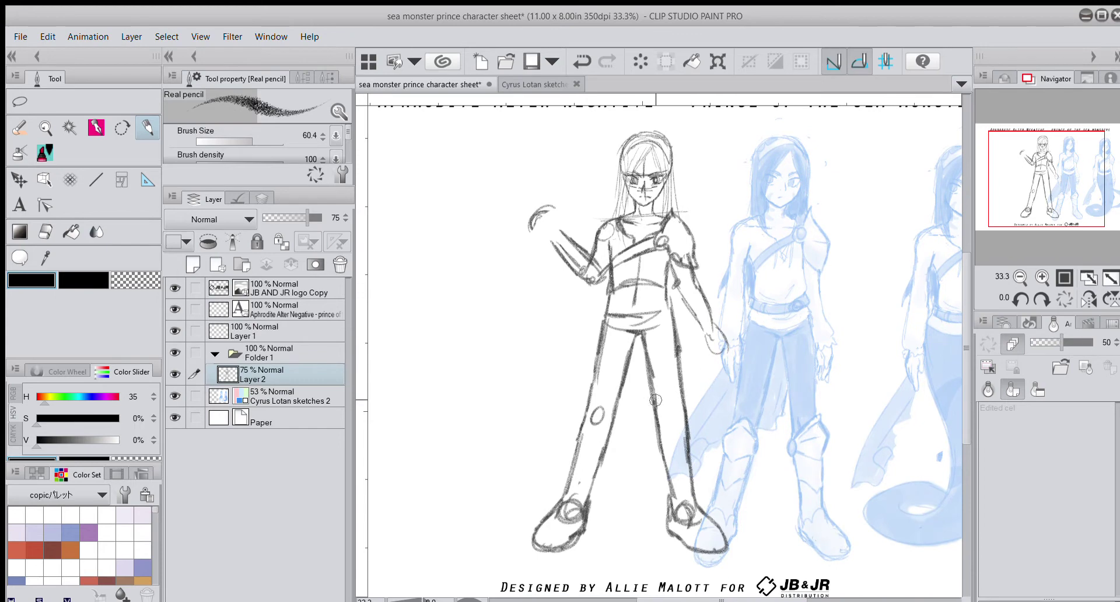
mouse_move(632, 311)
left_mouse_down()
mouse_move(667, 296)
mouse_move(666, 315)
left_mouse_up()
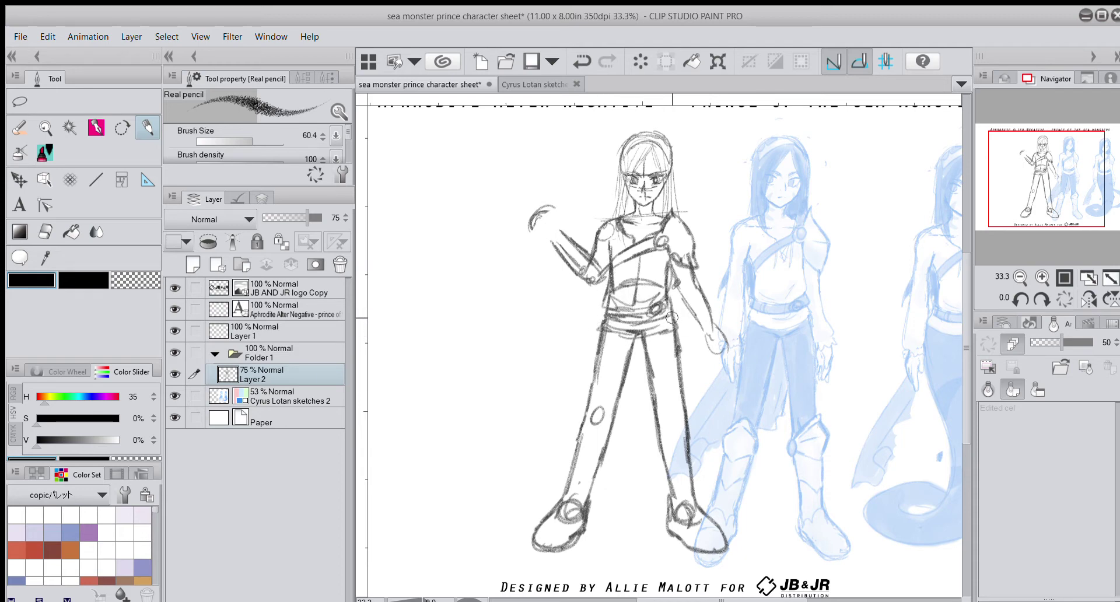
left_click_drag(672, 317, 640, 332)
Step: Draw pointed knee guards on both legs and boot detail lines running down to the ankles
left_click_drag(600, 363, 593, 401)
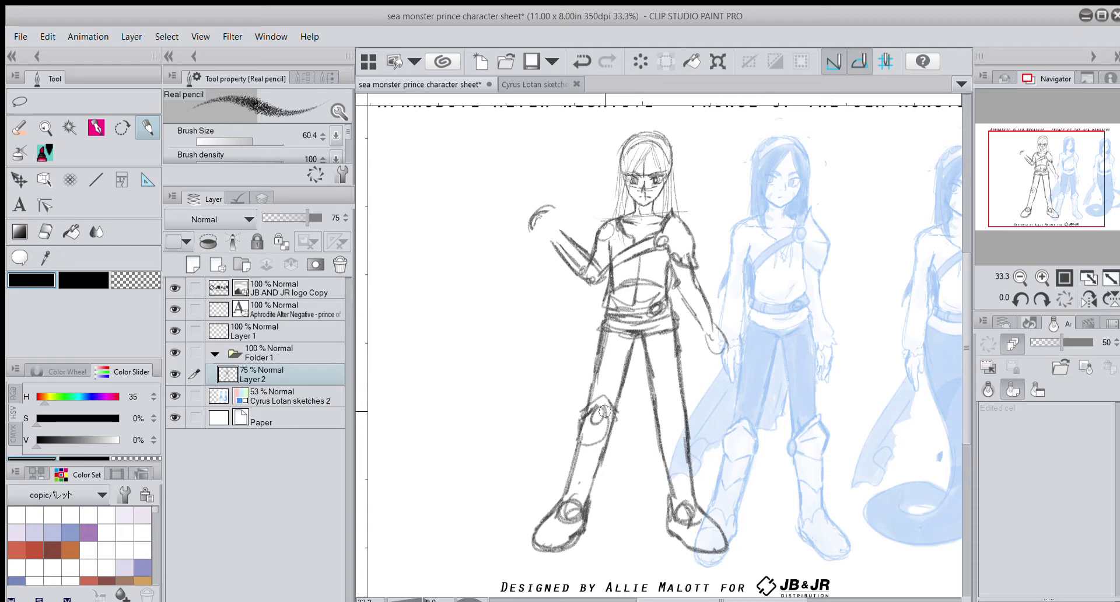
mouse_move(604, 412)
left_mouse_down()
mouse_move(594, 447)
mouse_move(591, 420)
mouse_move(589, 440)
mouse_move(610, 426)
mouse_move(597, 459)
mouse_move(570, 473)
mouse_move(605, 442)
mouse_move(585, 527)
left_mouse_up()
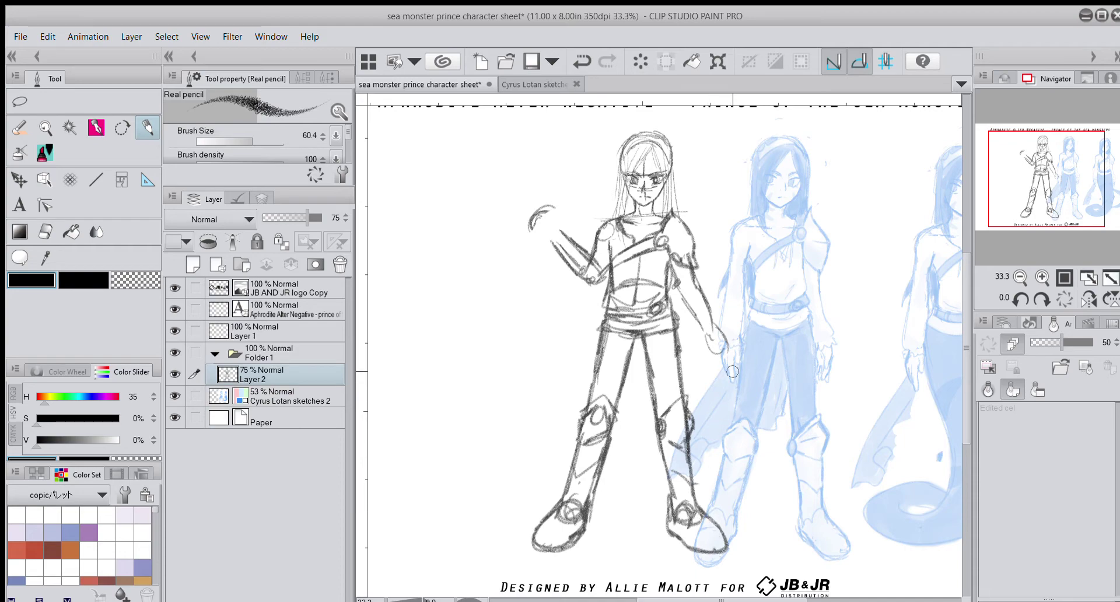
Step: Draw the rough outline of the raised fist, joining it to the end of the bent forearm
left_click(1043, 278)
left_click(1043, 278)
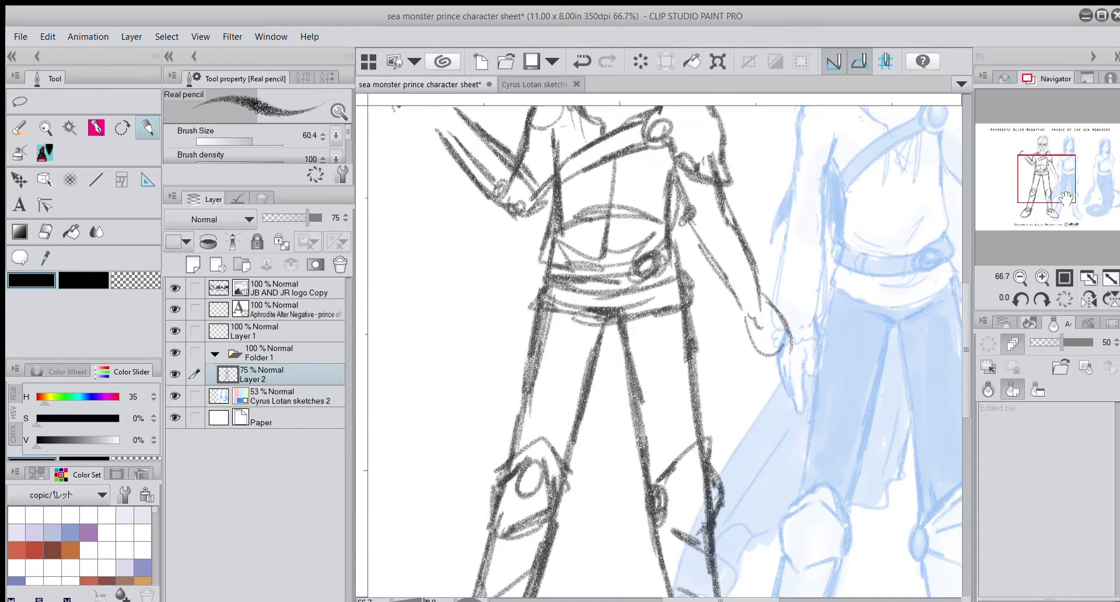
left_click_drag(1067, 199, 1055, 175)
mouse_move(533, 305)
left_mouse_down()
mouse_move(498, 320)
mouse_move(536, 297)
mouse_move(540, 351)
mouse_move(536, 335)
mouse_move(548, 333)
mouse_move(601, 370)
mouse_move(617, 400)
mouse_move(525, 327)
left_mouse_up()
mouse_move(531, 283)
left_mouse_down()
mouse_move(570, 322)
mouse_move(540, 274)
mouse_move(575, 271)
left_mouse_up()
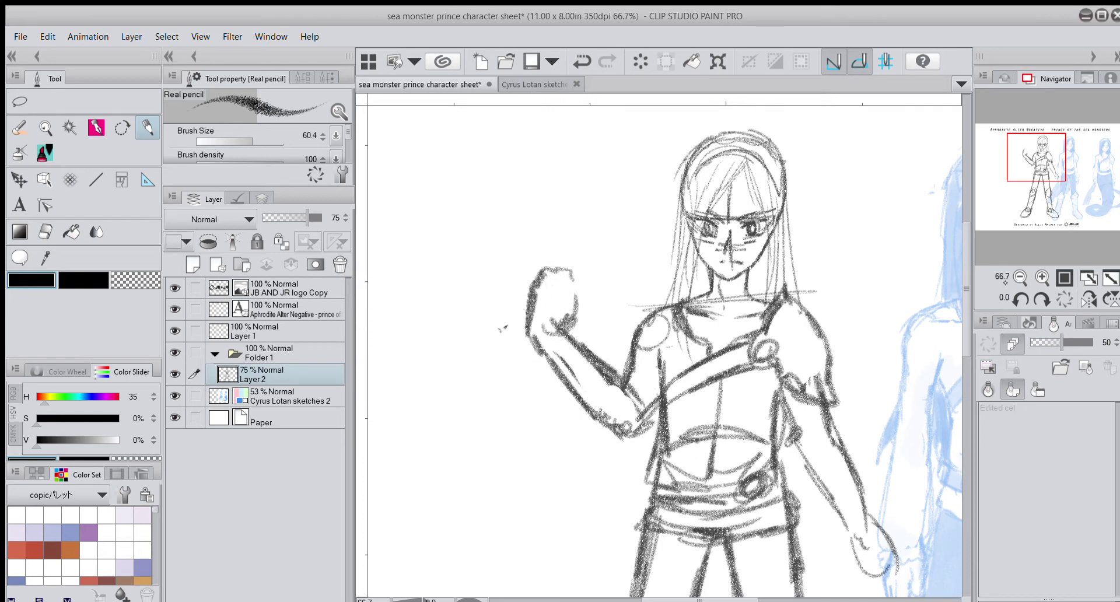
Step: Set the pencil's brush size to 35.6 and draw the curled fingers and knuckles of the raised fist
left_click(1043, 277)
left_click_drag(1039, 163, 1030, 162)
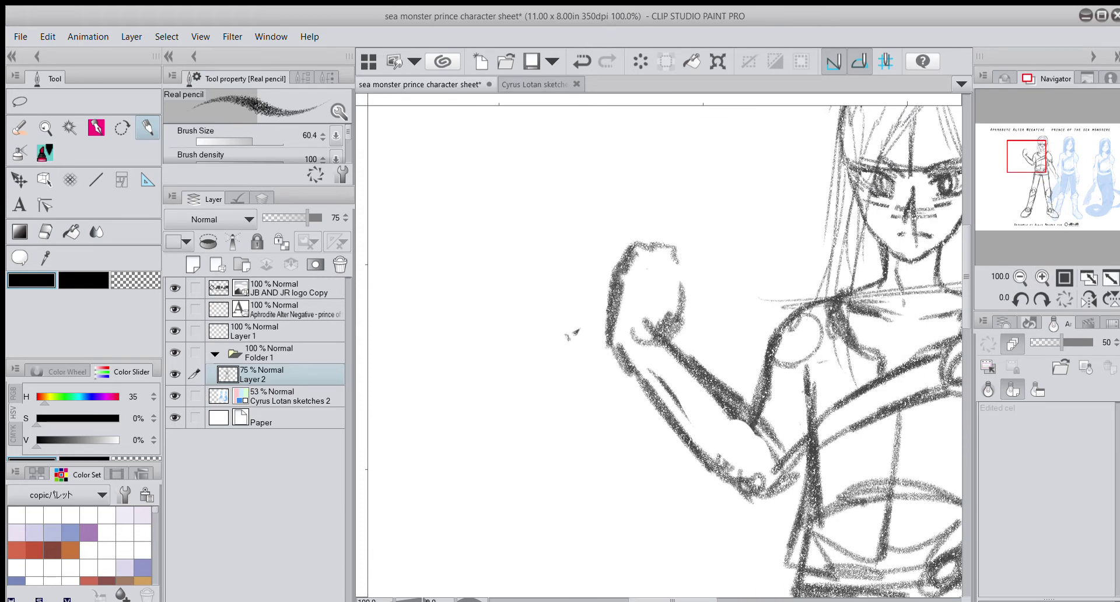
left_click(248, 142)
mouse_move(642, 278)
left_mouse_down()
mouse_move(663, 249)
mouse_move(693, 277)
mouse_move(679, 295)
mouse_move(690, 309)
mouse_move(653, 339)
mouse_move(648, 237)
mouse_move(700, 243)
mouse_move(695, 298)
mouse_move(652, 228)
mouse_move(697, 242)
left_mouse_up()
left_click_drag(627, 251, 677, 229)
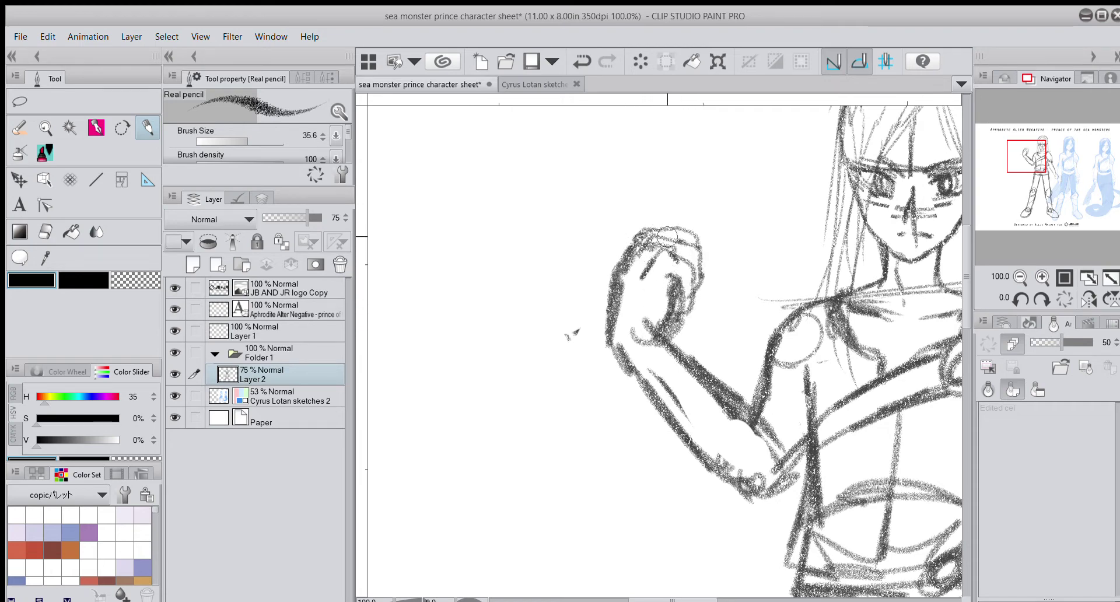
Step: Sketch loose sleeves around both forearms, finishing the lowered arm's sleeve with a ruffled cuff at the wrist
left_click_drag(1030, 157, 1037, 162)
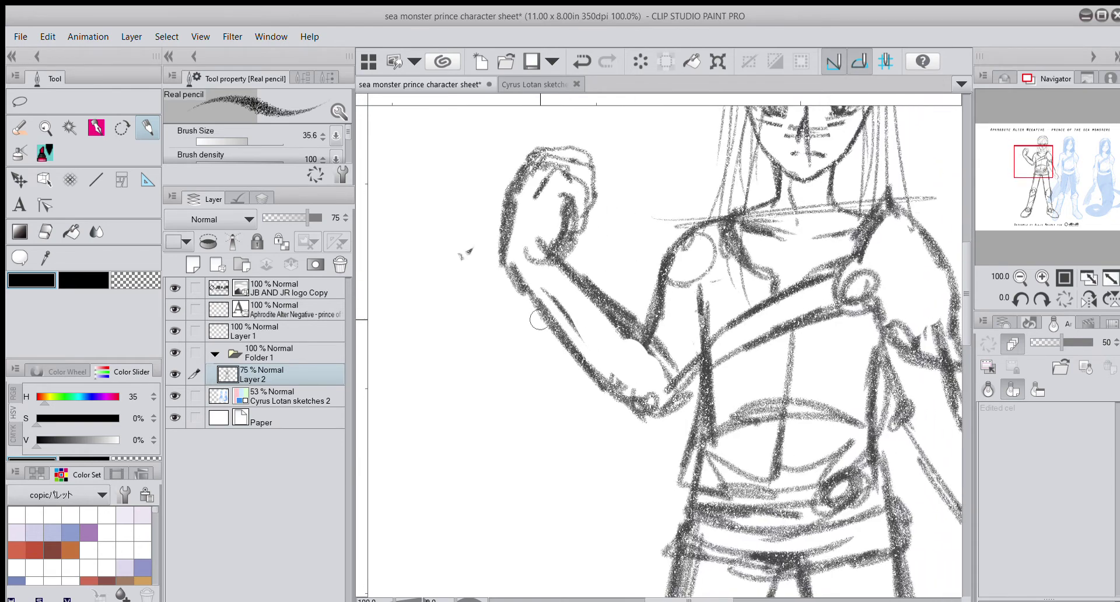
mouse_move(539, 320)
left_mouse_down()
mouse_move(497, 291)
mouse_move(551, 280)
mouse_move(563, 245)
mouse_move(544, 328)
mouse_move(600, 403)
mouse_move(642, 421)
left_mouse_up()
mouse_move(565, 259)
left_mouse_down()
mouse_move(669, 333)
mouse_move(687, 387)
left_mouse_up()
left_click_drag(1040, 178, 1054, 186)
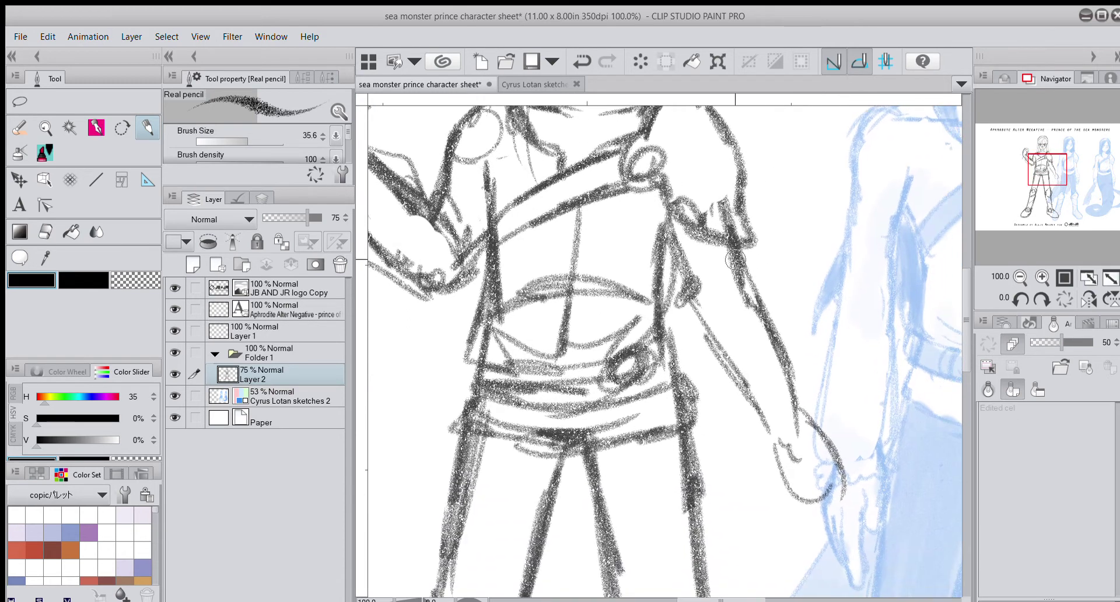
left_click_drag(737, 260, 810, 412)
mouse_move(698, 311)
left_mouse_down()
mouse_move(782, 443)
mouse_move(817, 409)
left_mouse_up()
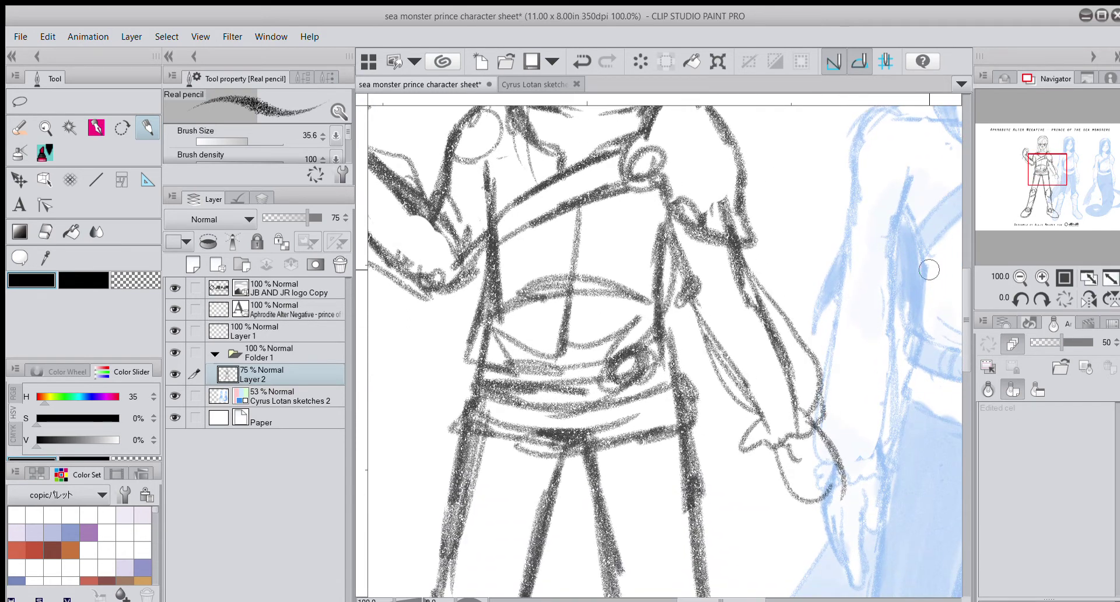
Step: Draw the lowered hand with spread fingers below the ruffled cuff
left_click_drag(1052, 182, 1059, 188)
mouse_move(684, 338)
left_mouse_down()
mouse_move(688, 380)
mouse_move(722, 408)
left_mouse_up()
left_click_drag(716, 369, 778, 408)
left_click_drag(719, 341, 783, 415)
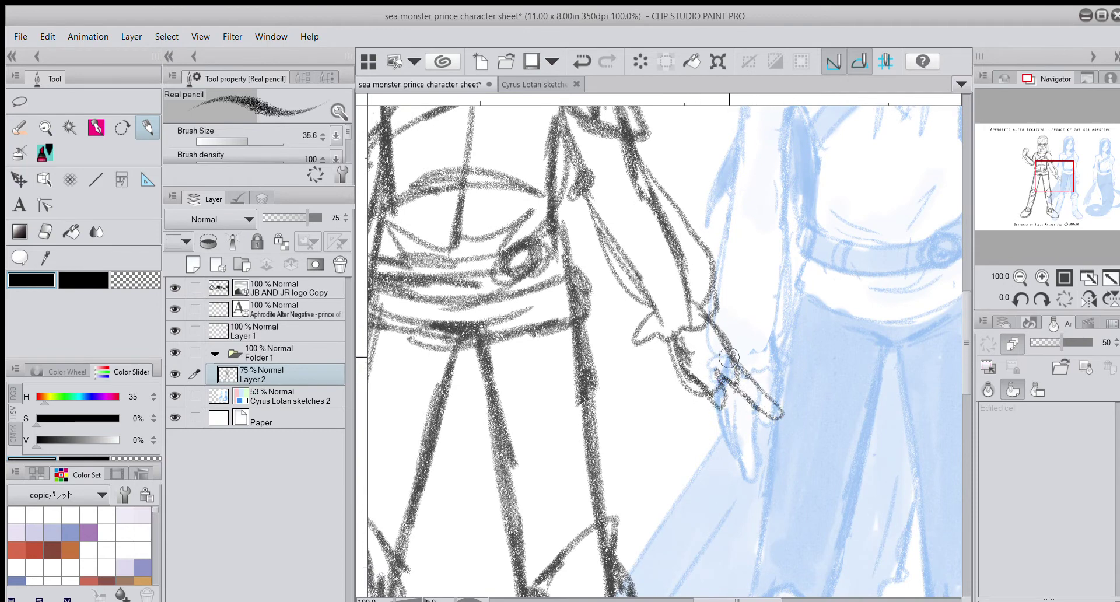
mouse_move(722, 378)
left_mouse_down()
mouse_move(759, 429)
mouse_move(743, 420)
left_mouse_up()
Step: Draw long hair strands sweeping from the head over the shoulder and out behind the raised arm
left_click(1021, 277)
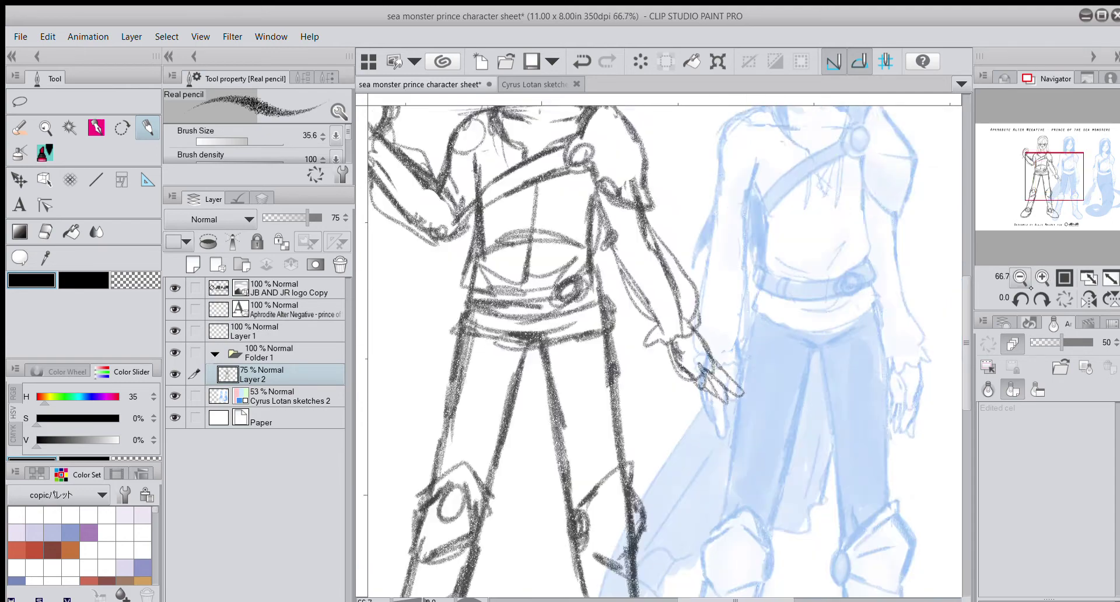
left_click(1020, 277)
left_click(1021, 277)
left_click_drag(1069, 220, 1066, 209)
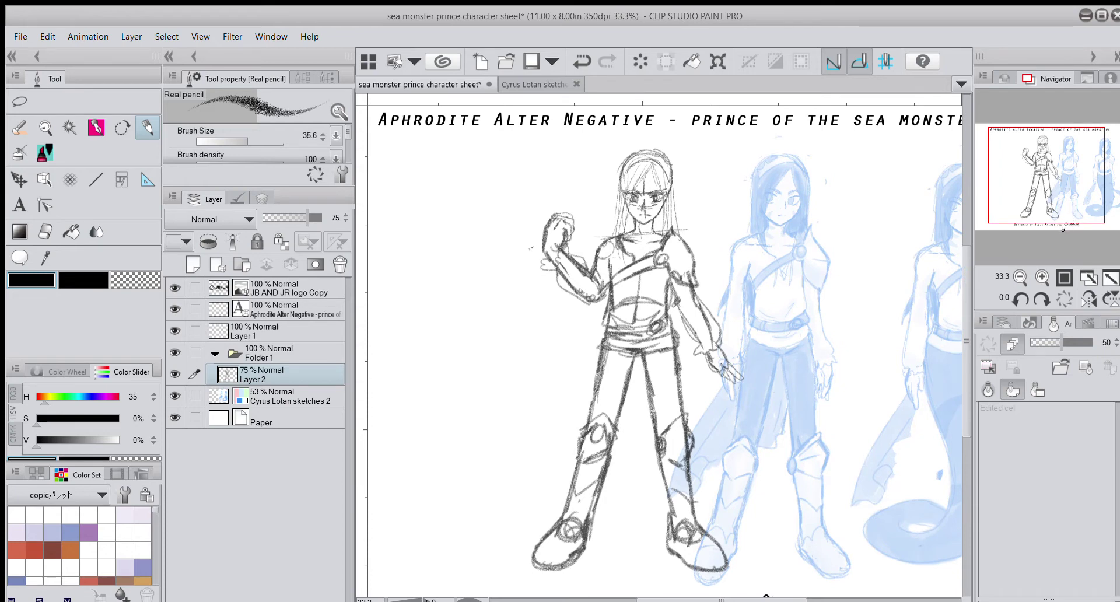
left_click_drag(1062, 216, 1025, 220)
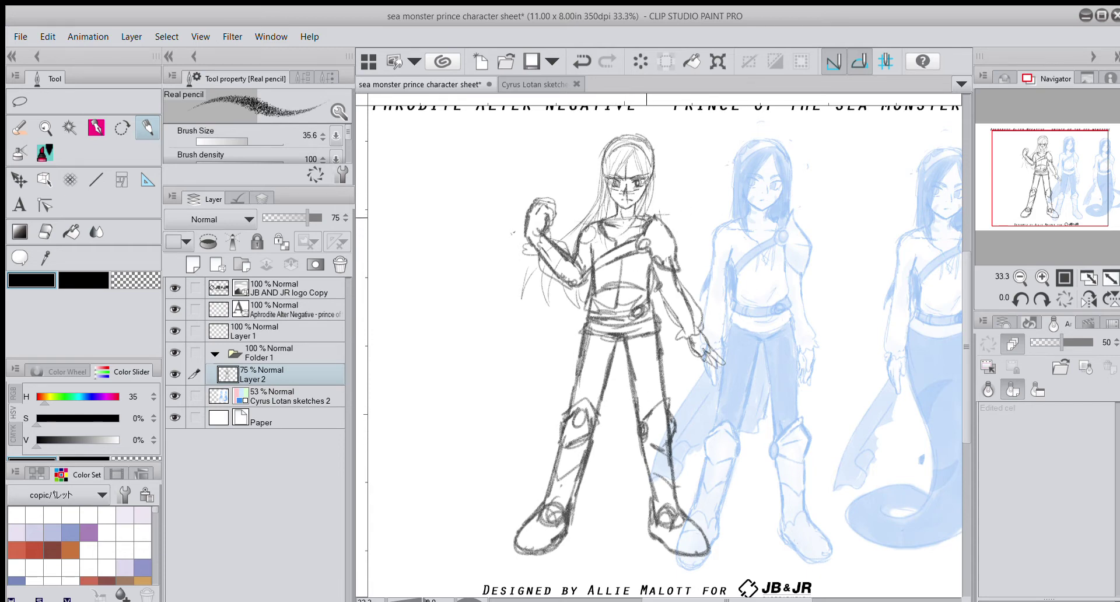
Step: Set the pencil's brush size to 64.6 and draw a cape with a wavy hem billowing out behind the waist
left_click_drag(248, 142, 253, 141)
left_click_drag(585, 286, 466, 424)
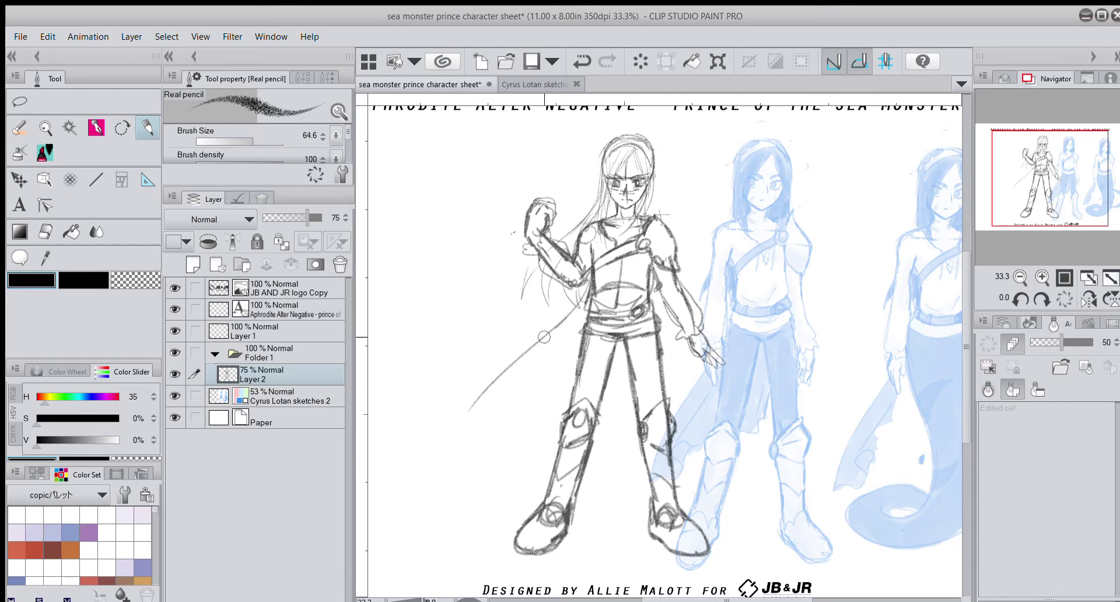
mouse_move(544, 337)
left_mouse_down()
mouse_move(458, 439)
mouse_move(506, 432)
mouse_move(517, 413)
mouse_move(557, 401)
mouse_move(513, 417)
mouse_move(570, 381)
left_mouse_up()
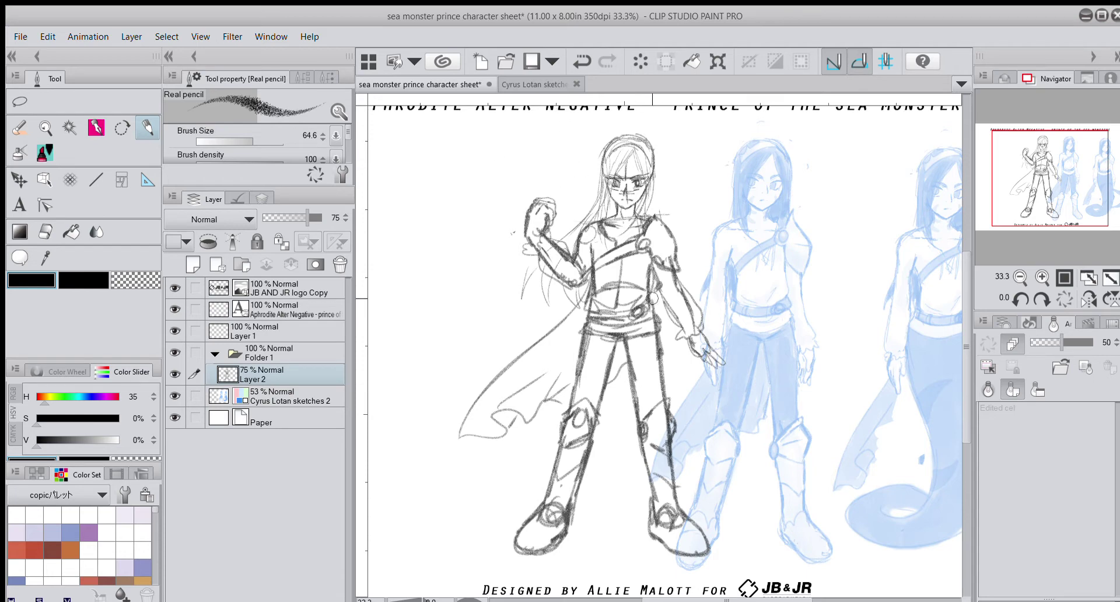
Step: Duplicate the Layer 2 sketch and hide the original layer
scroll(625, 295, "down", 1)
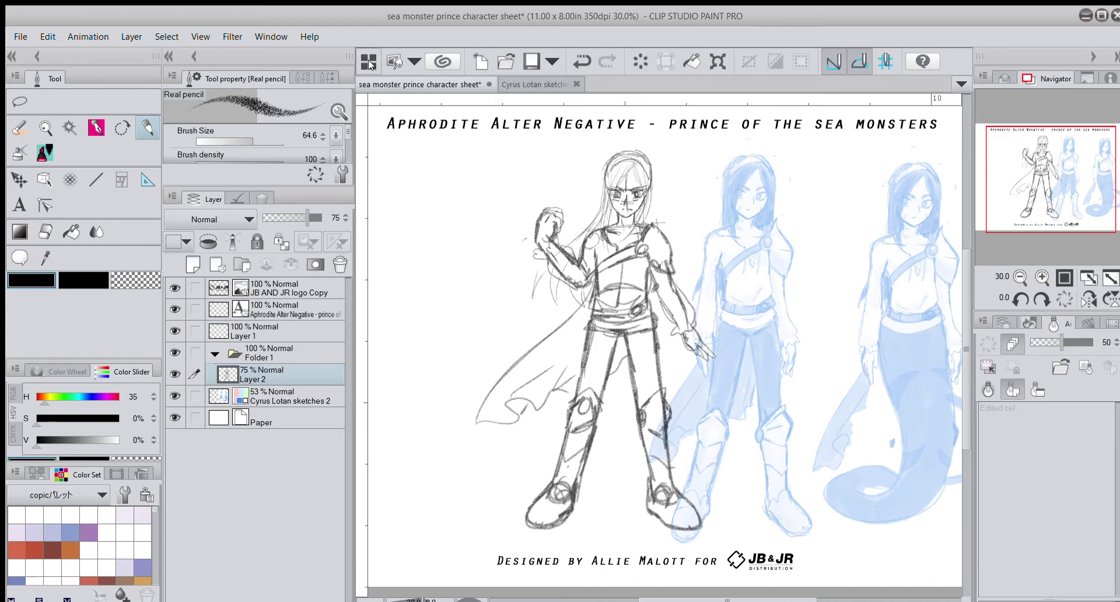
key("ctrl+c")
key("ctrl+v")
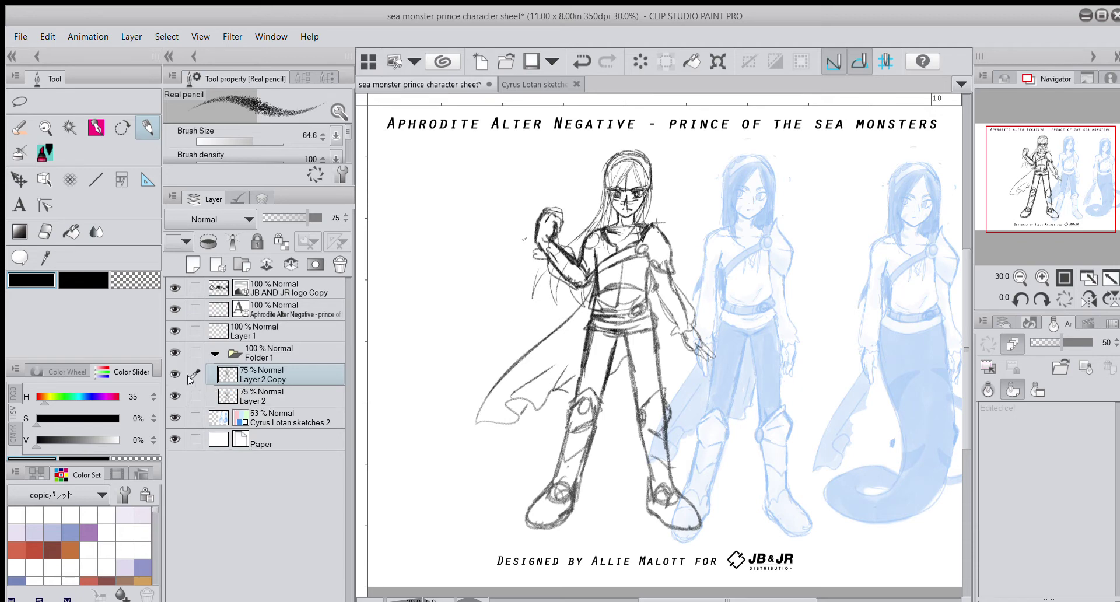
left_click(175, 396)
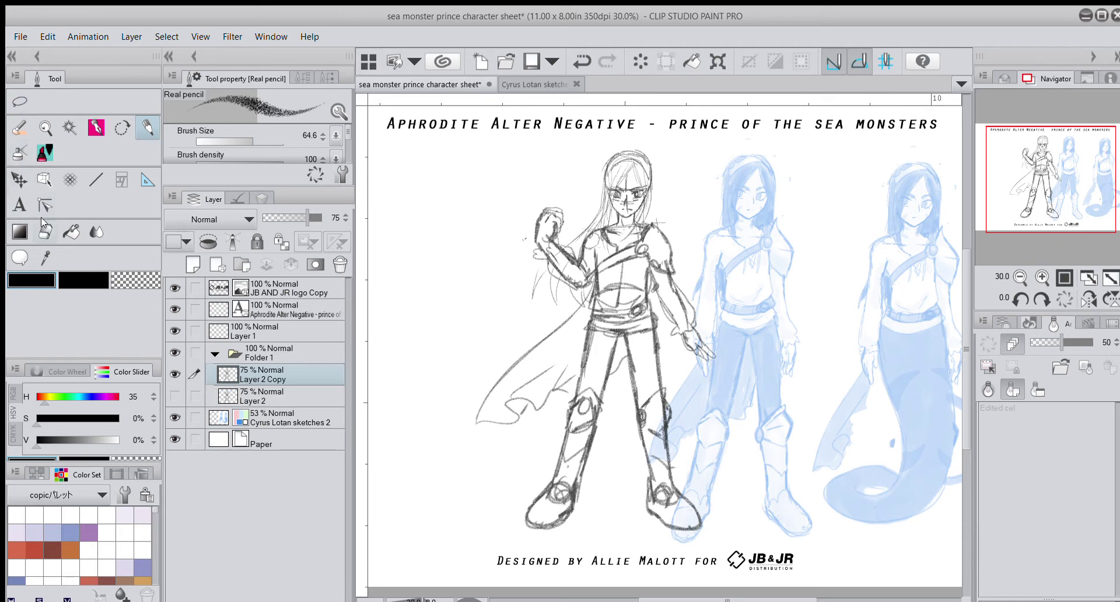
Step: Set the hard eraser's brush size to 241.8 and erase both legs below the hips on the copied sketch
left_click(45, 231)
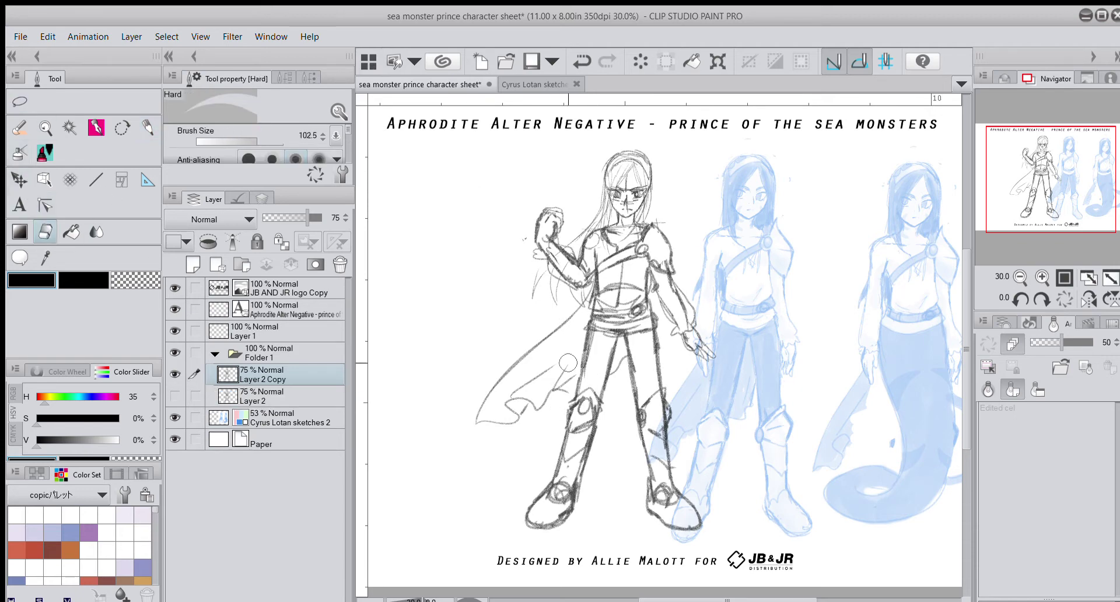
left_click_drag(258, 140, 264, 140)
mouse_move(619, 391)
left_mouse_down()
mouse_move(631, 348)
mouse_move(657, 352)
mouse_move(531, 469)
mouse_move(535, 503)
mouse_move(684, 483)
mouse_move(636, 530)
mouse_move(683, 525)
left_mouse_up()
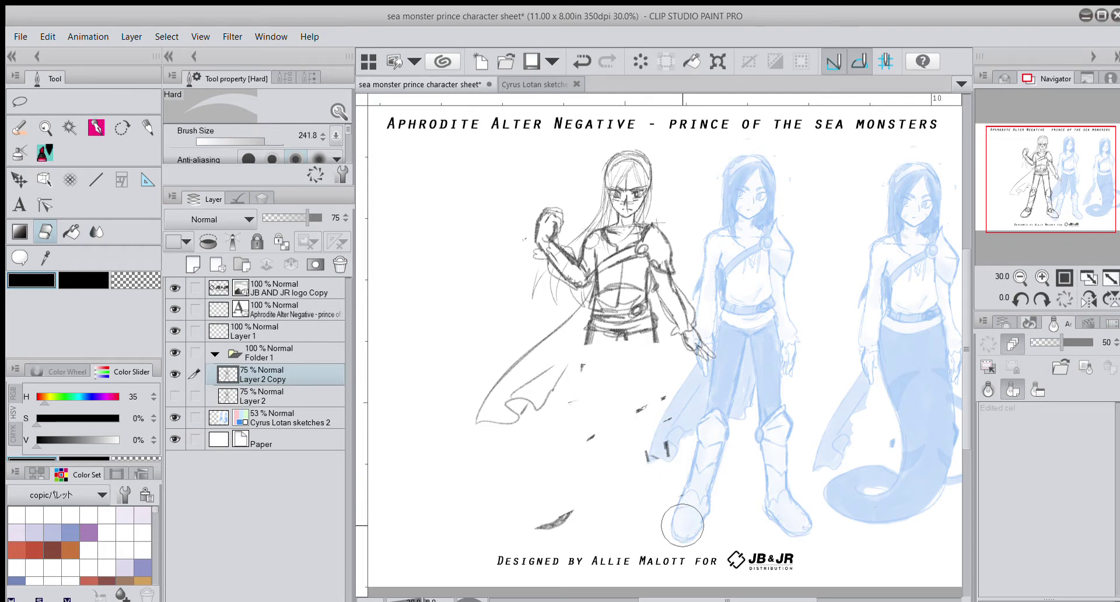
mouse_move(601, 432)
left_mouse_down()
mouse_move(619, 473)
mouse_move(645, 453)
mouse_move(574, 345)
mouse_move(583, 379)
left_mouse_up()
Step: Erase the fingertips of the lowered hand on the copied sketch
left_click(1042, 277)
left_click(1043, 278)
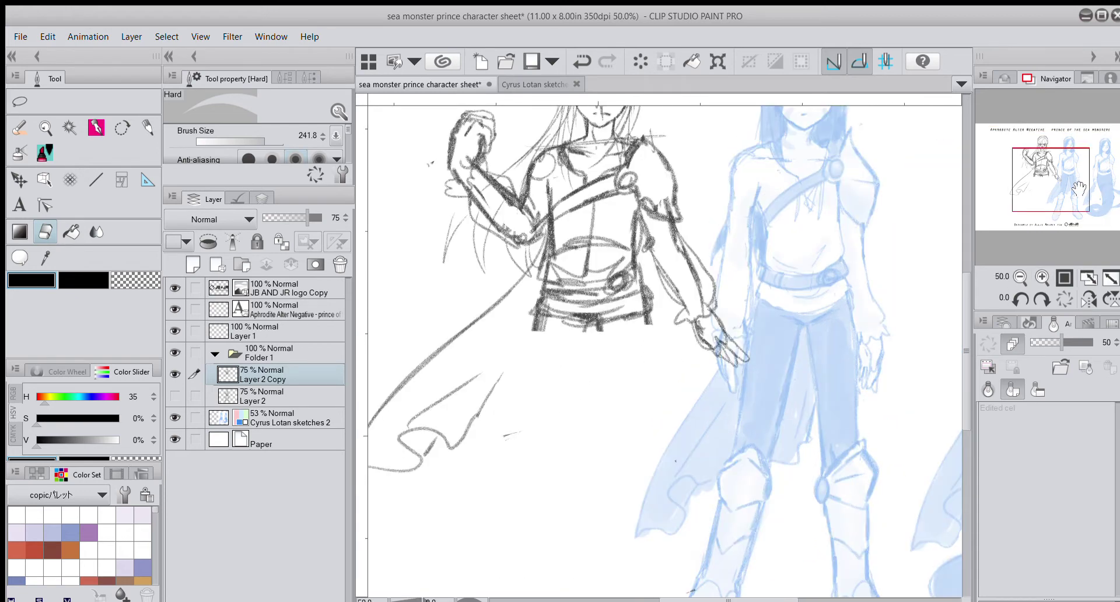
left_click_drag(1056, 192, 1049, 198)
left_click_drag(759, 309, 759, 332)
Step: Draw both edges of a straight upper leg below the hips with the pencil
left_click(148, 128)
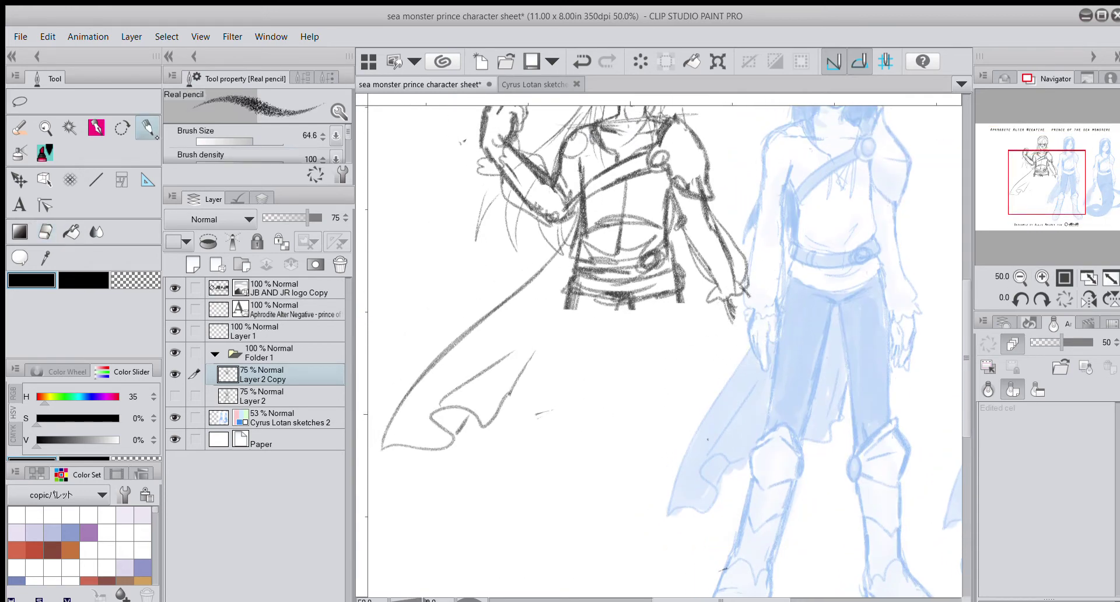
mouse_move(588, 283)
left_mouse_down()
mouse_move(566, 318)
mouse_move(665, 307)
mouse_move(568, 321)
mouse_move(577, 439)
left_mouse_up()
left_click_drag(629, 315, 624, 425)
Step: Move the copied sketch over the middle blue reference figure, lining up the torsos
left_click(44, 179)
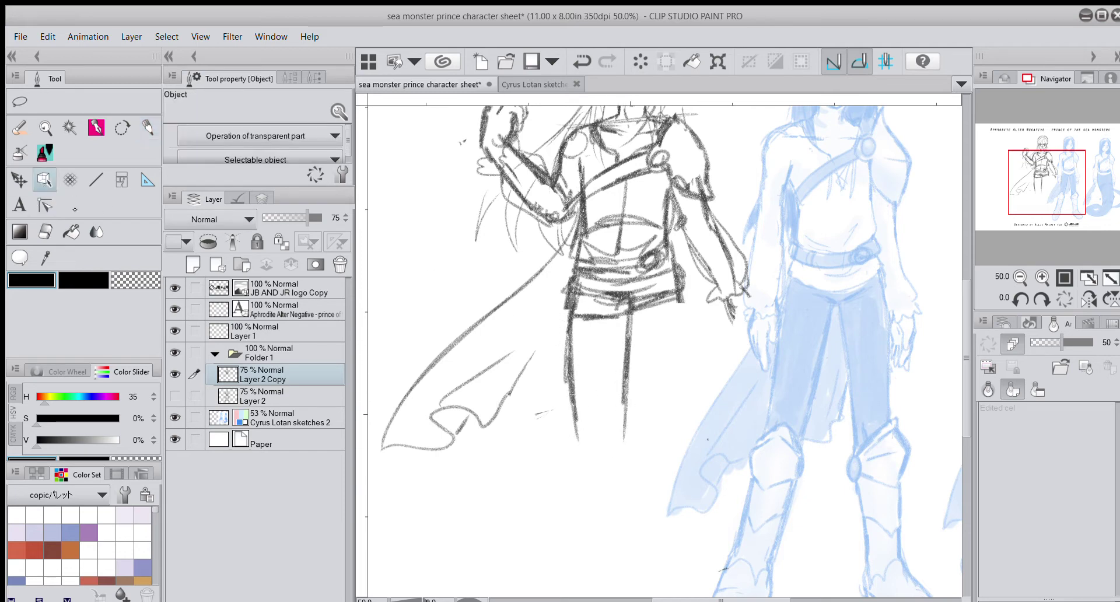
left_click(19, 180)
left_click_drag(652, 289, 851, 285)
Step: Extend both edges of the straight leg past the knee down to the lower shin with the pencil
left_click(148, 128)
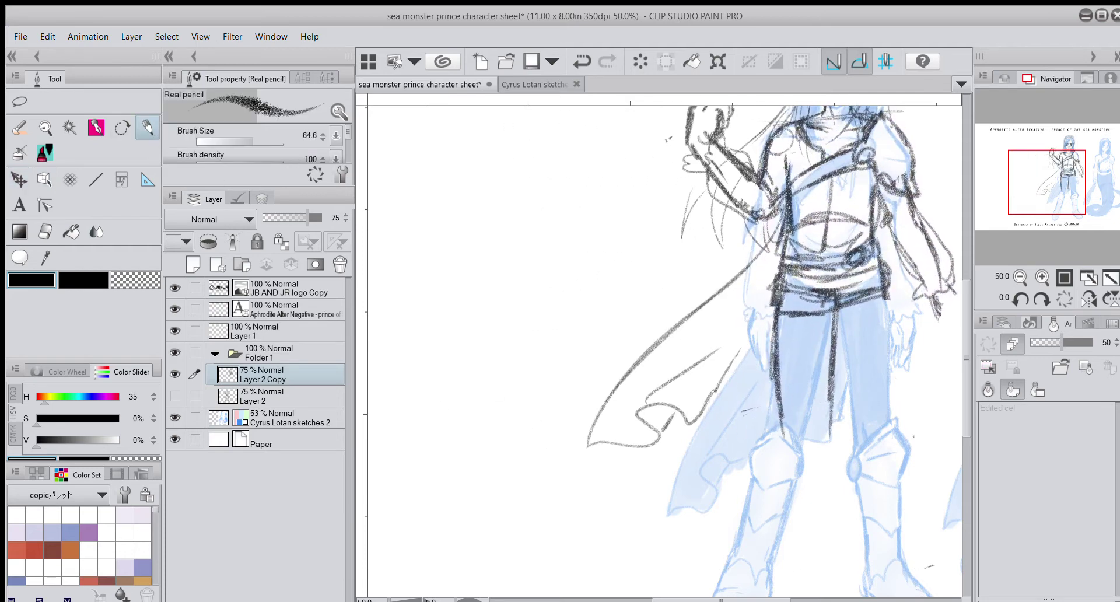
left_click_drag(1030, 188, 1035, 202)
left_click_drag(739, 299, 754, 426)
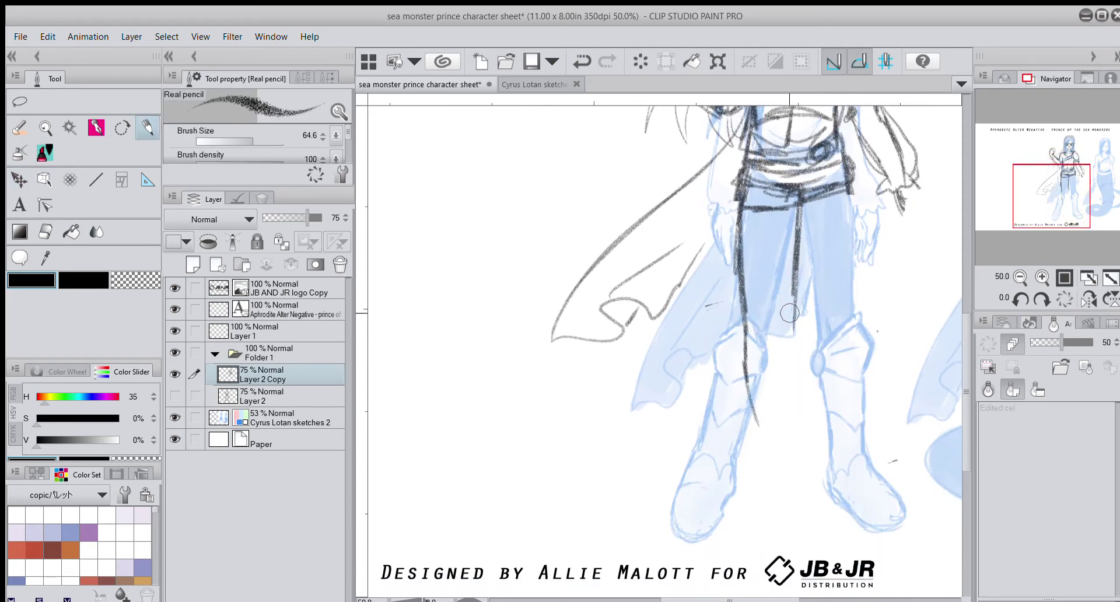
left_click_drag(789, 281, 801, 487)
left_click_drag(750, 385, 766, 478)
Step: Draw a diamond-shaped knee guard on the straight leg and reinforce the shin lines below it
mouse_move(761, 362)
left_mouse_down()
mouse_move(753, 330)
mouse_move(748, 356)
left_mouse_up()
mouse_move(758, 312)
left_mouse_down()
mouse_move(802, 343)
mouse_move(734, 379)
left_mouse_up()
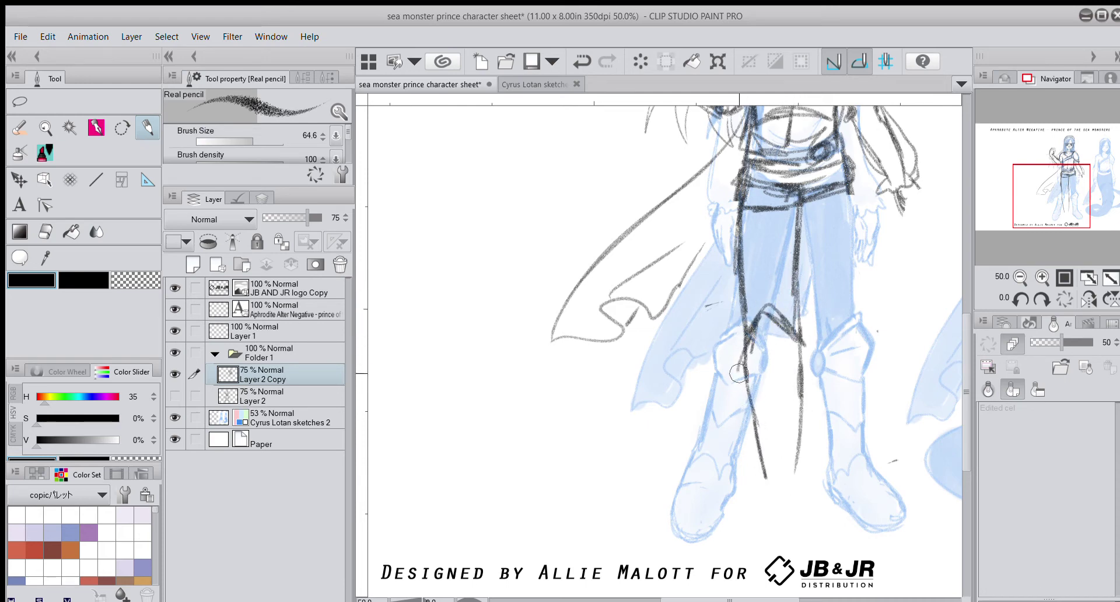
mouse_move(759, 332)
left_mouse_down()
mouse_move(741, 391)
mouse_move(795, 362)
left_mouse_up()
left_click_drag(752, 403, 764, 495)
left_click_drag(793, 388, 797, 475)
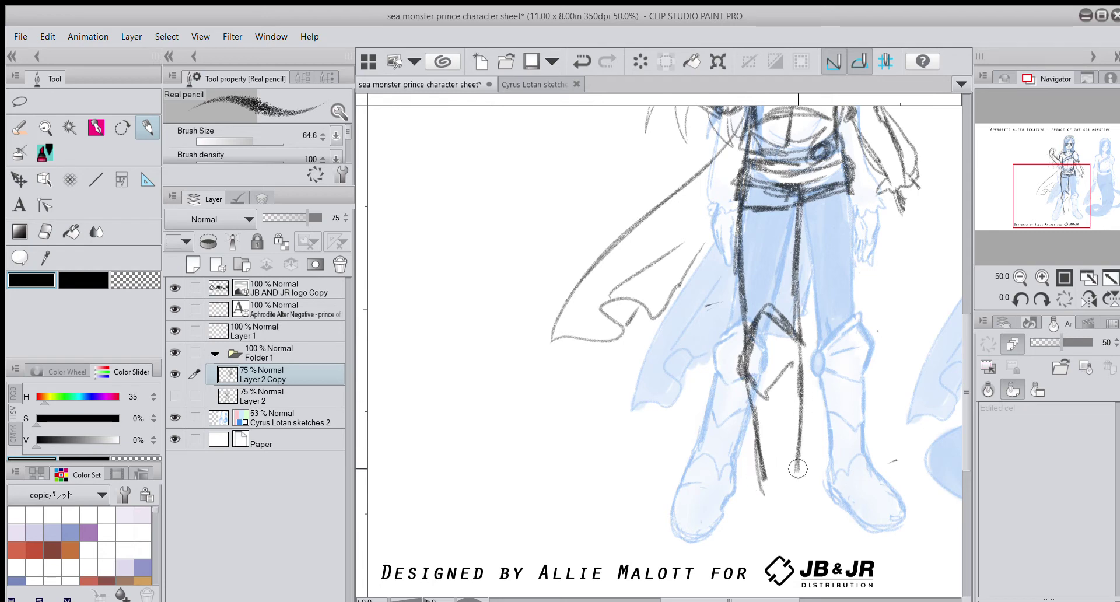
left_click_drag(794, 438, 798, 488)
mouse_move(759, 347)
left_mouse_down()
mouse_move(746, 398)
mouse_move(800, 347)
left_mouse_up()
Step: Draw a front-facing boot at the end of the straight leg and the other leg's outer edge from hip to calf
left_click_drag(756, 429, 751, 523)
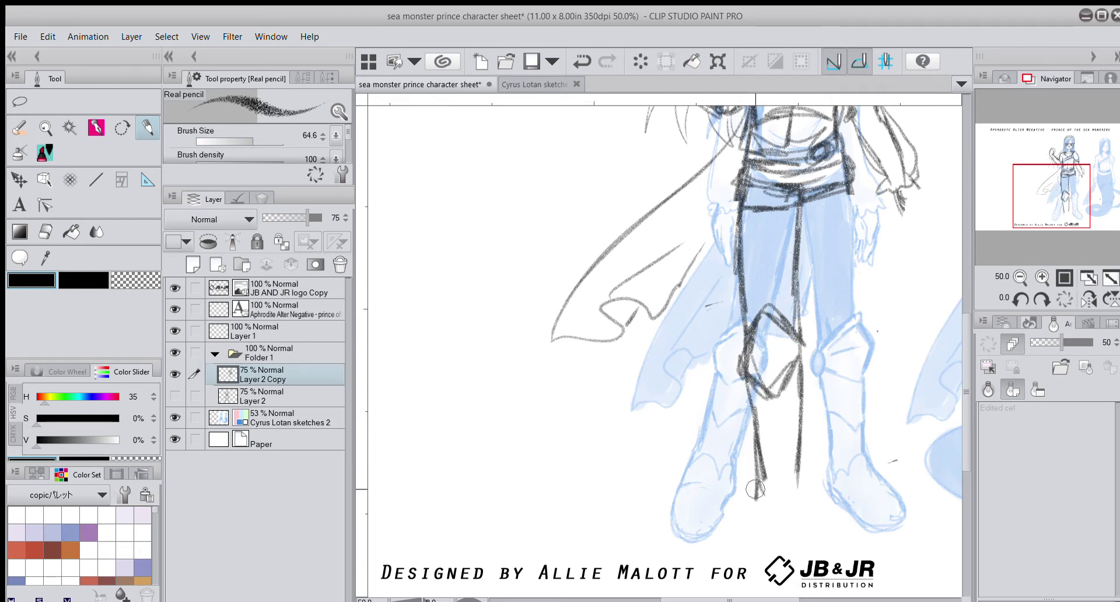
left_click_drag(758, 482, 750, 525)
mouse_move(755, 440)
left_mouse_down()
mouse_move(748, 520)
mouse_move(759, 563)
mouse_move(795, 565)
mouse_move(811, 513)
left_mouse_up()
mouse_move(796, 464)
left_mouse_down()
mouse_move(806, 518)
mouse_move(770, 554)
mouse_move(793, 570)
left_mouse_up()
left_click_drag(846, 182, 812, 448)
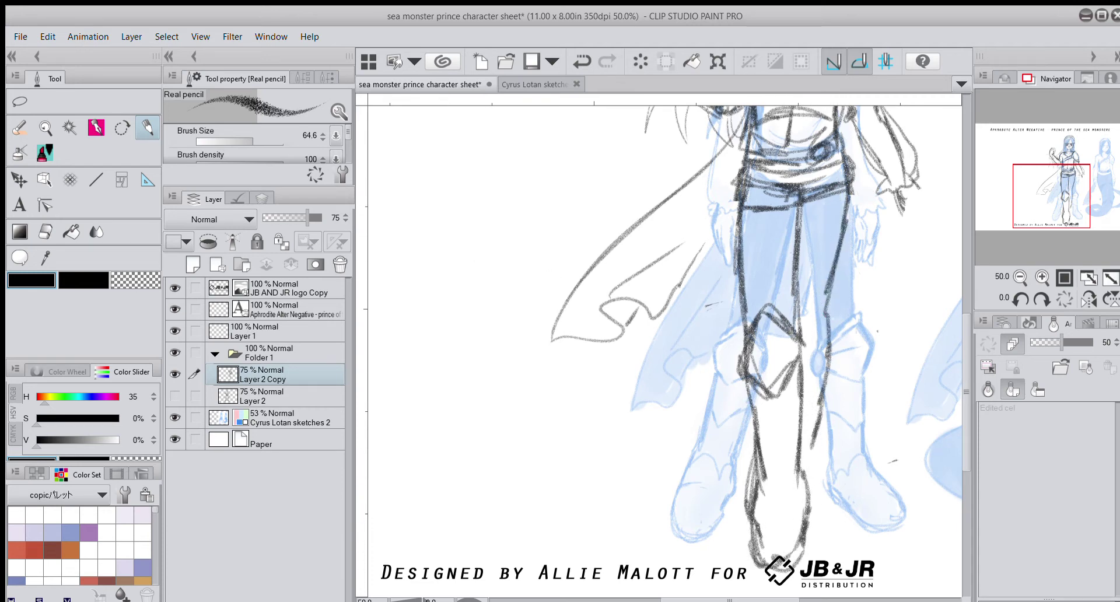
Step: Move the copied sketch off the reference figure, back to the empty area beside it
left_click(19, 181)
left_click_drag(845, 370, 612, 360)
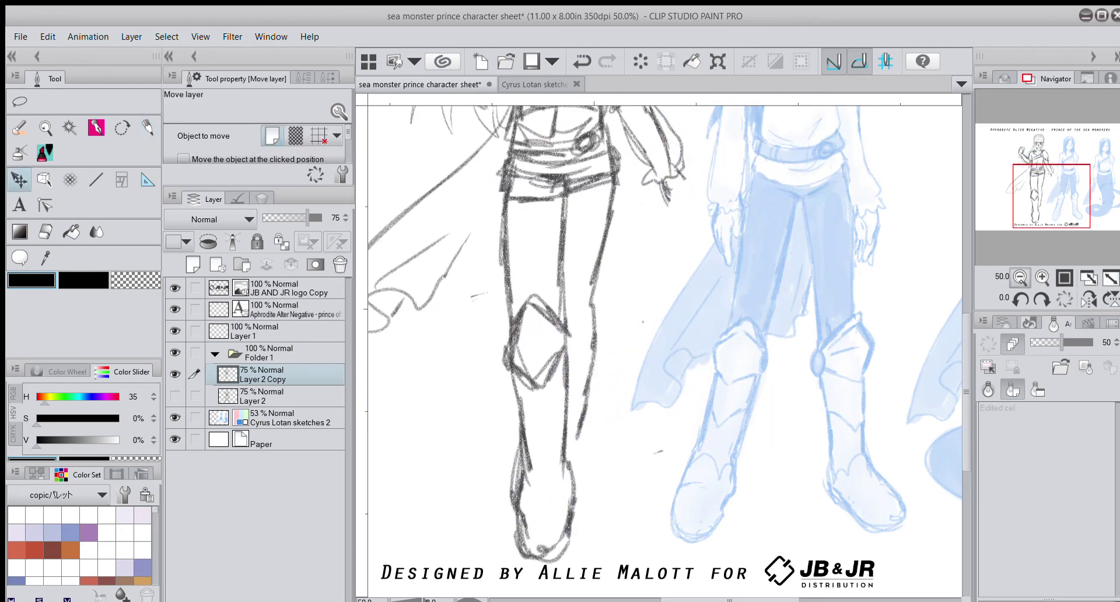
left_click(1020, 279)
left_click(1020, 279)
left_click(1051, 262)
left_click_drag(1034, 236, 1050, 183)
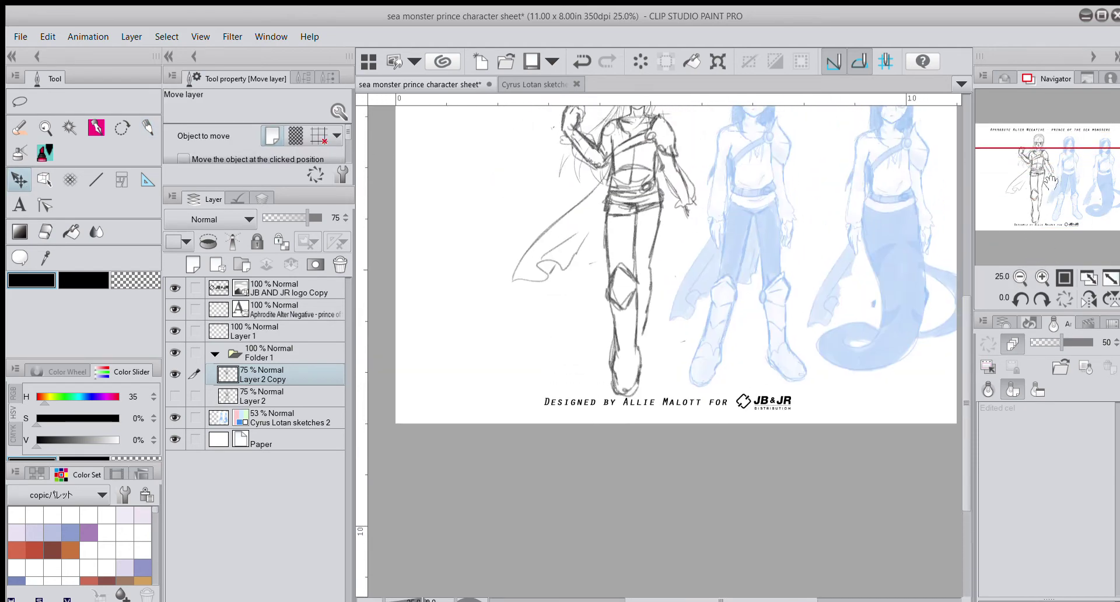
Step: Erase both legs of the black sketch below the tunic hem, including the knee guard and boot
left_click(1042, 278)
key("e")
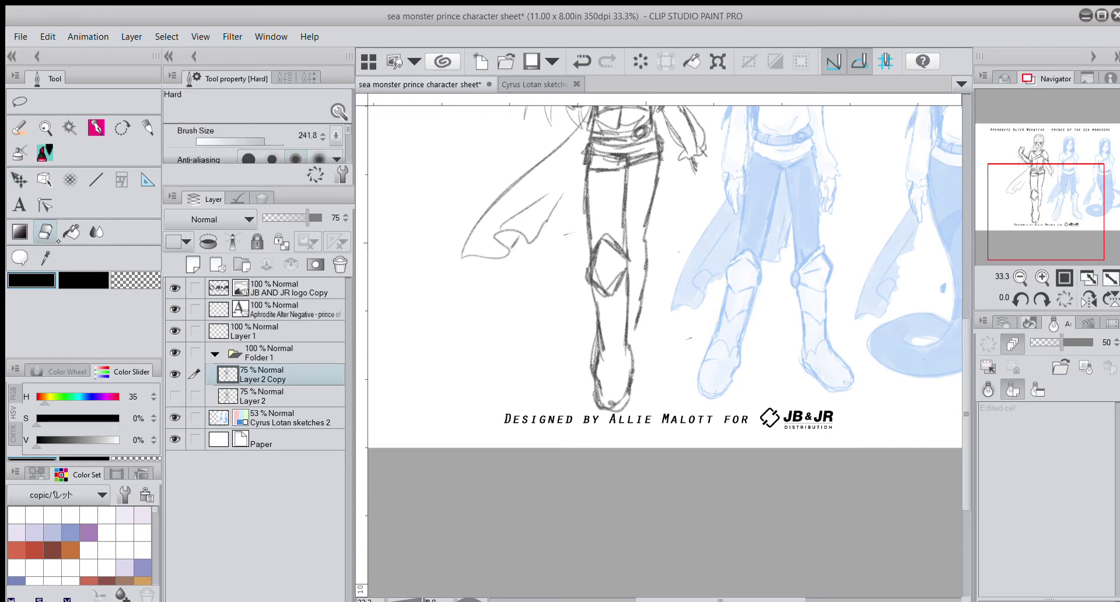
mouse_move(613, 316)
left_mouse_down()
mouse_move(609, 241)
mouse_move(595, 376)
mouse_move(613, 375)
mouse_move(610, 205)
mouse_move(626, 227)
mouse_move(635, 317)
mouse_move(590, 194)
mouse_move(593, 255)
left_mouse_up()
Step: Redraw the front leg with the pencil as a straight leg with a knee oval and a front-facing boot
key("p")
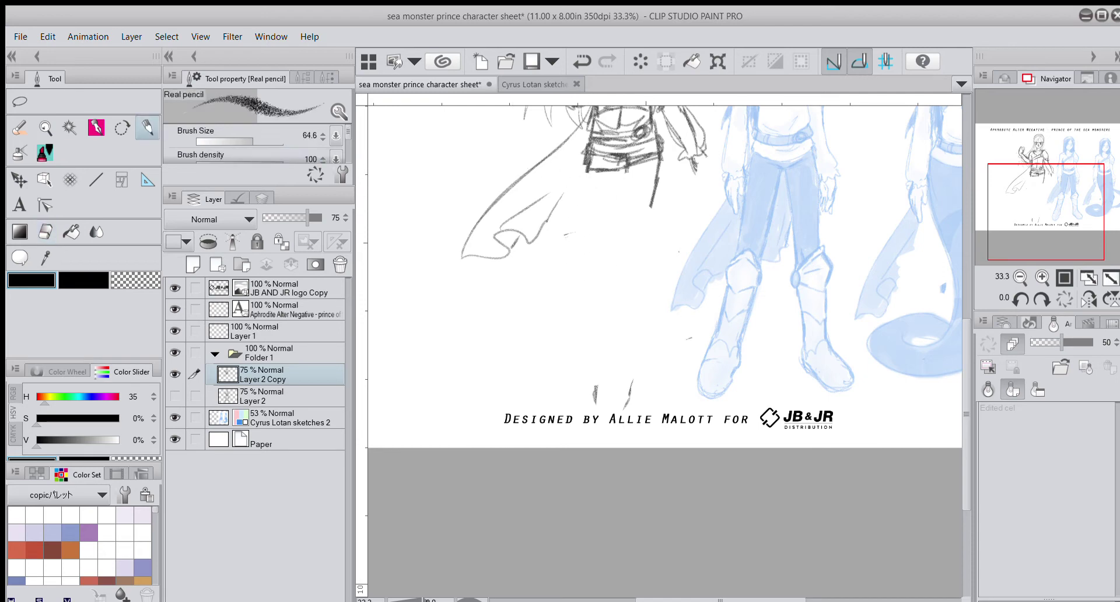
left_click_drag(587, 169, 591, 227)
mouse_move(618, 223)
left_mouse_down()
mouse_move(621, 262)
mouse_move(601, 268)
mouse_move(595, 301)
mouse_move(604, 352)
left_mouse_up()
mouse_move(623, 273)
left_mouse_down()
mouse_move(616, 355)
mouse_move(592, 362)
left_mouse_up()
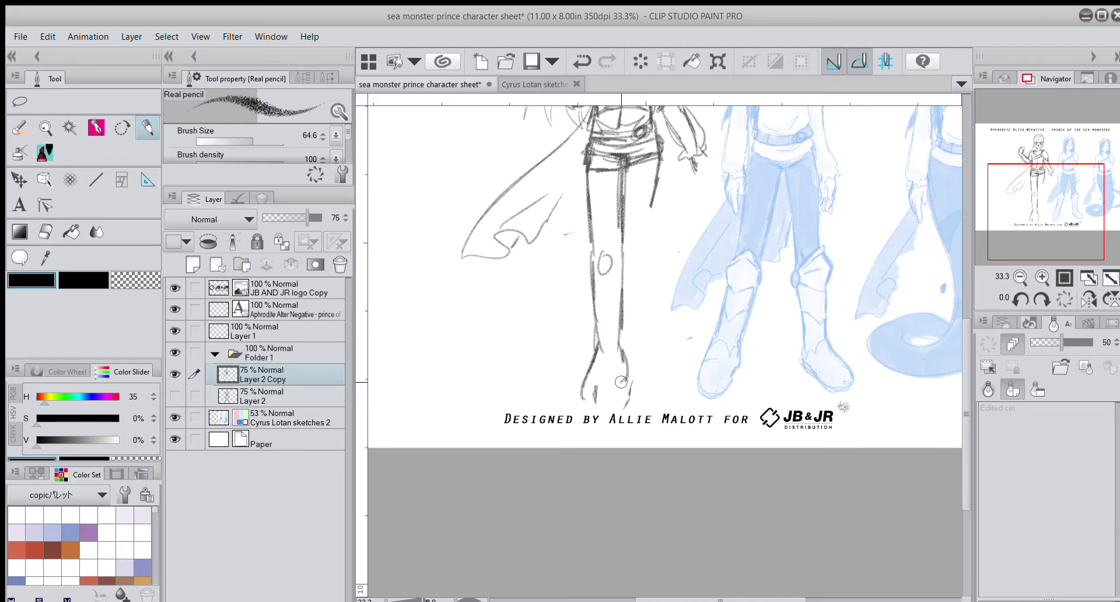
left_click_drag(597, 417, 623, 401)
left_click_drag(619, 315, 624, 322)
Step: Draw the second leg close behind the front one, with its foot tucked behind the boot and hatching at the knee
left_click_drag(651, 196, 640, 317)
mouse_move(653, 186)
left_mouse_down()
mouse_move(642, 350)
mouse_move(640, 335)
mouse_move(627, 379)
mouse_move(638, 322)
left_mouse_up()
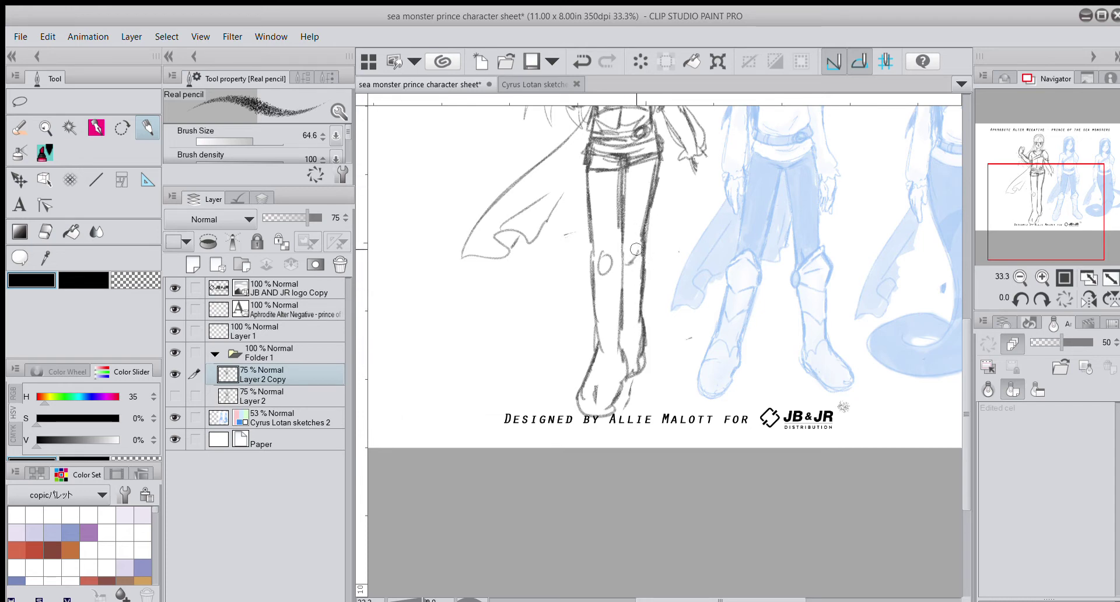
left_click_drag(628, 273, 640, 261)
left_click_drag(625, 285, 641, 265)
left_click_drag(628, 291, 641, 273)
left_click_drag(844, 407, 829, 535)
left_click_drag(608, 510, 585, 541)
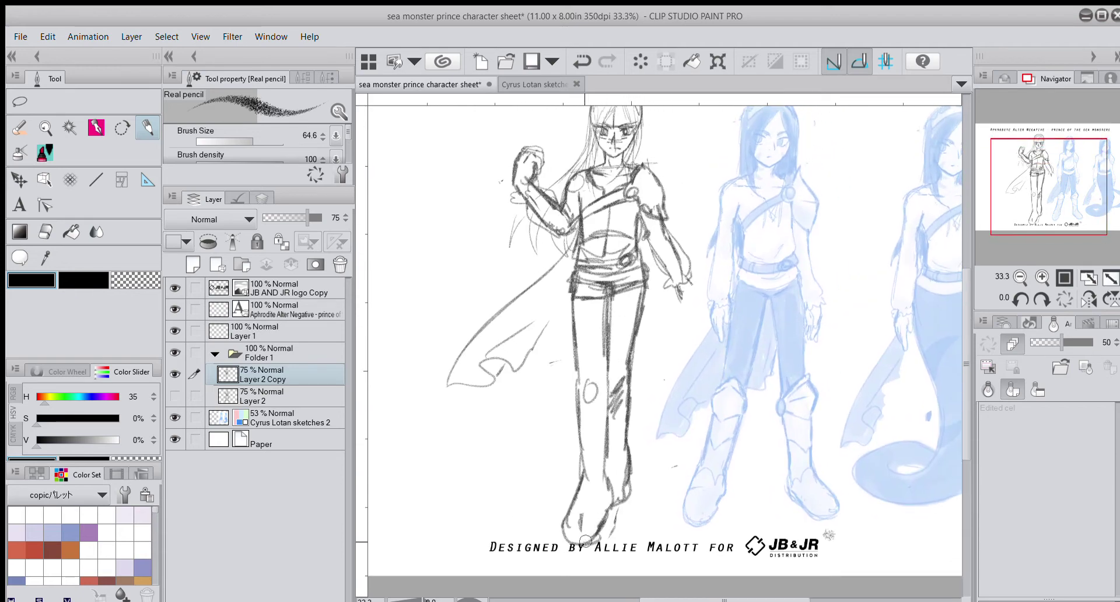
Step: Remove the lowered arm and hand below the shoulder guard
left_click(1042, 278)
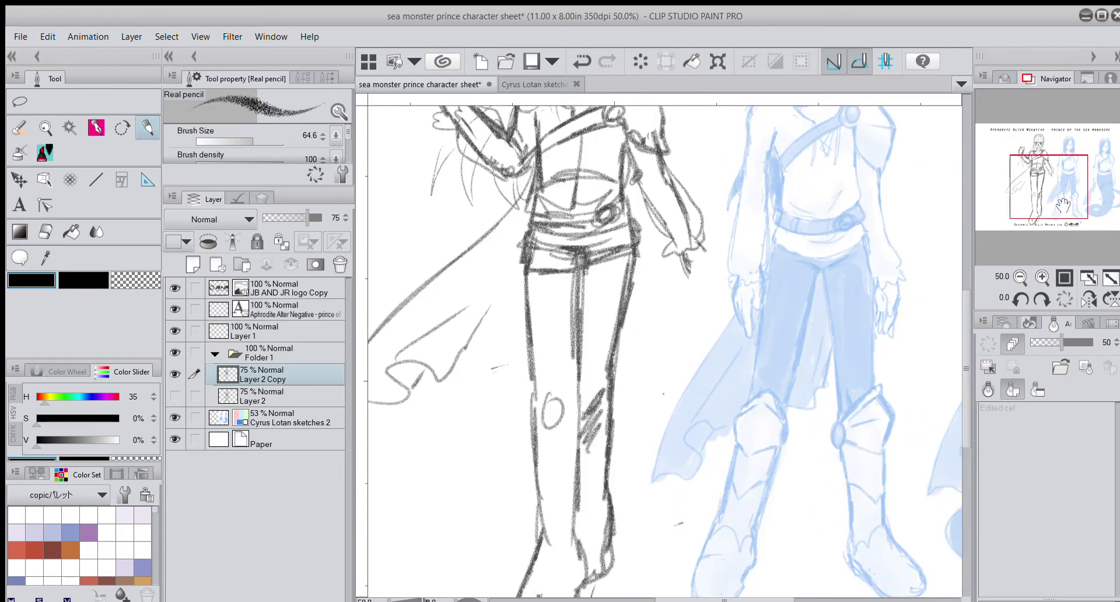
left_click_drag(697, 214, 671, 318)
left_click_drag(651, 282, 648, 320)
key("ctrl+z")
key("ctrl+z")
key("ctrl+z")
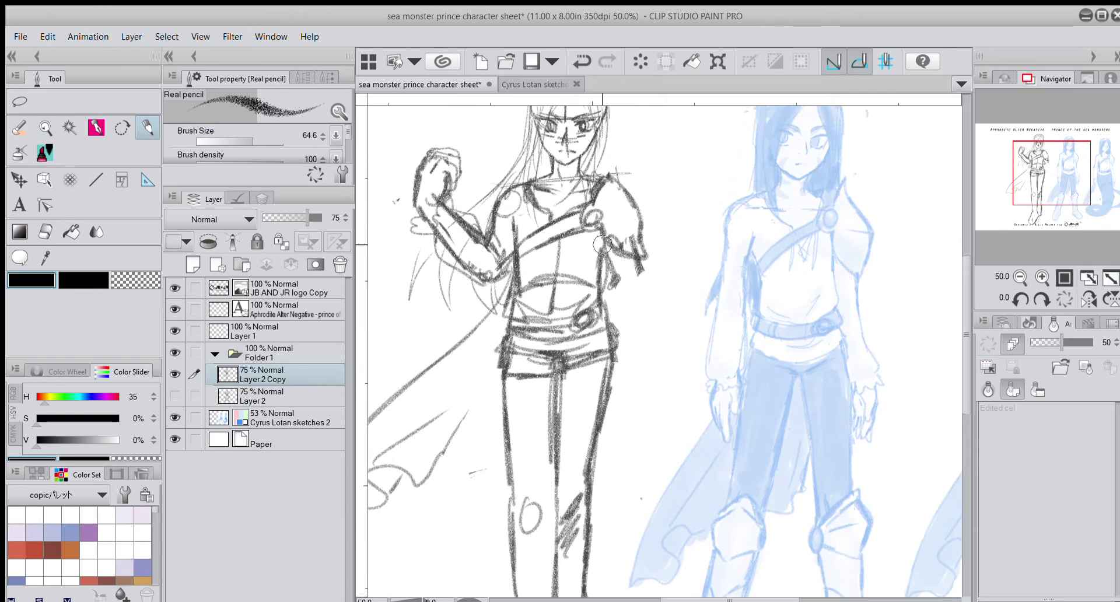
Step: Redraw the lowered arm as a longer arm from the shoulder guard to the wrist, with an elbow circle
mouse_move(604, 252)
left_mouse_down()
mouse_move(614, 286)
mouse_move(632, 272)
mouse_move(660, 328)
left_mouse_up()
left_click_drag(619, 295, 646, 362)
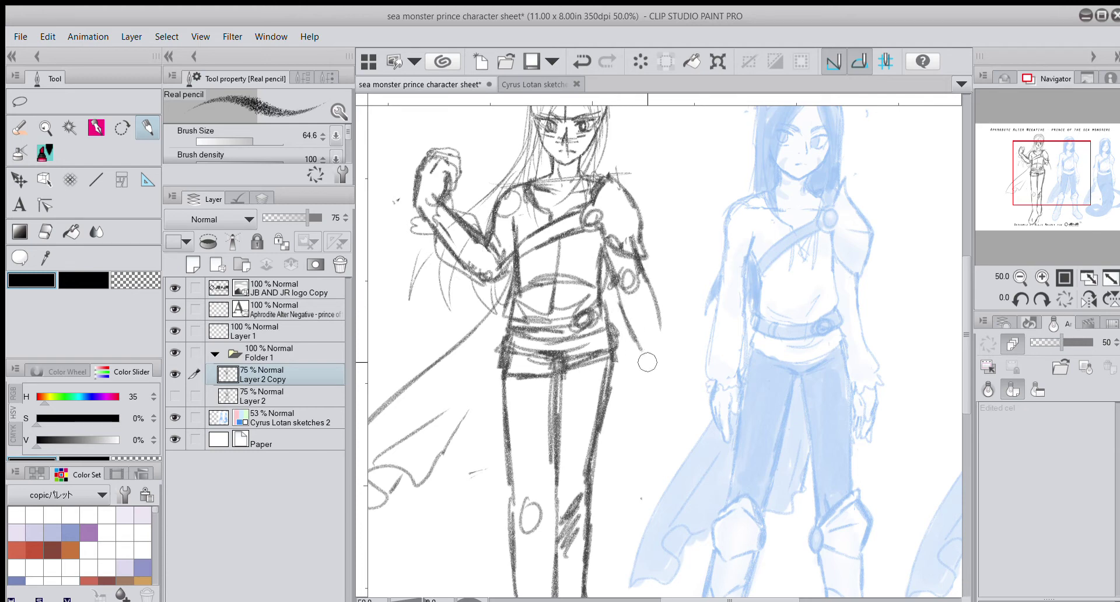
left_click_drag(640, 263, 669, 353)
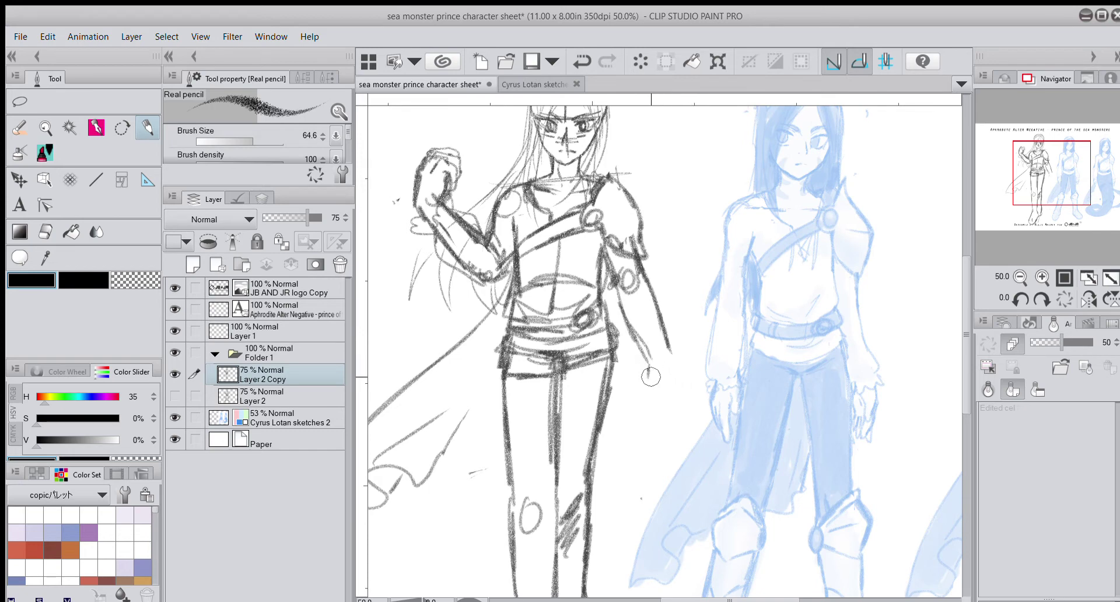
Step: Draw the hand with its fingers hanging down and a loose sleeve with a ruffled cuff at the wrist
mouse_move(674, 360)
left_mouse_down()
mouse_move(675, 400)
mouse_move(646, 388)
left_mouse_up()
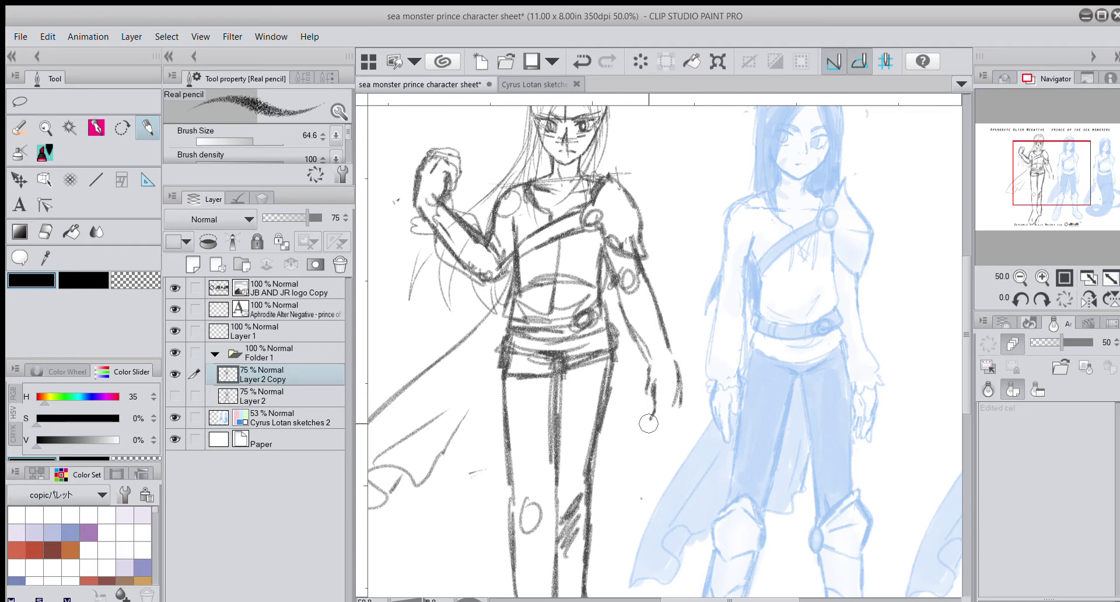
left_click_drag(650, 414, 653, 423)
mouse_move(671, 388)
left_mouse_down()
mouse_move(651, 416)
mouse_move(652, 444)
mouse_move(666, 432)
mouse_move(652, 421)
left_mouse_up()
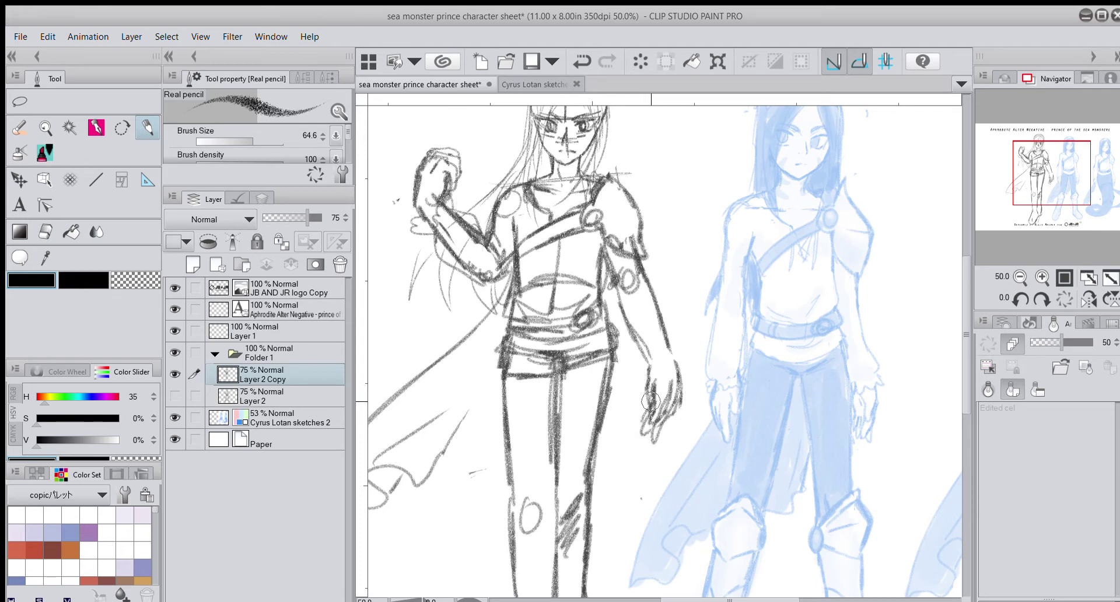
mouse_move(637, 365)
left_mouse_down()
mouse_move(670, 360)
mouse_move(619, 294)
mouse_move(648, 365)
left_mouse_up()
mouse_move(655, 301)
left_mouse_down()
mouse_move(674, 353)
mouse_move(671, 338)
left_mouse_up()
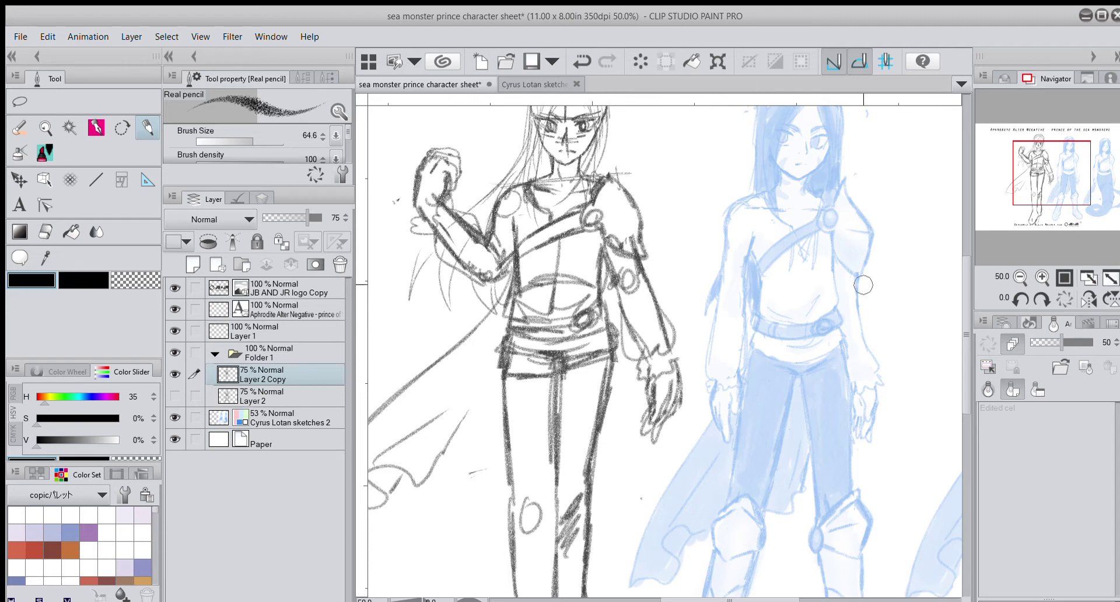
Step: Extend the cape's wavy lower edge toward the front leg and add a fold line
left_click_drag(501, 426, 448, 456)
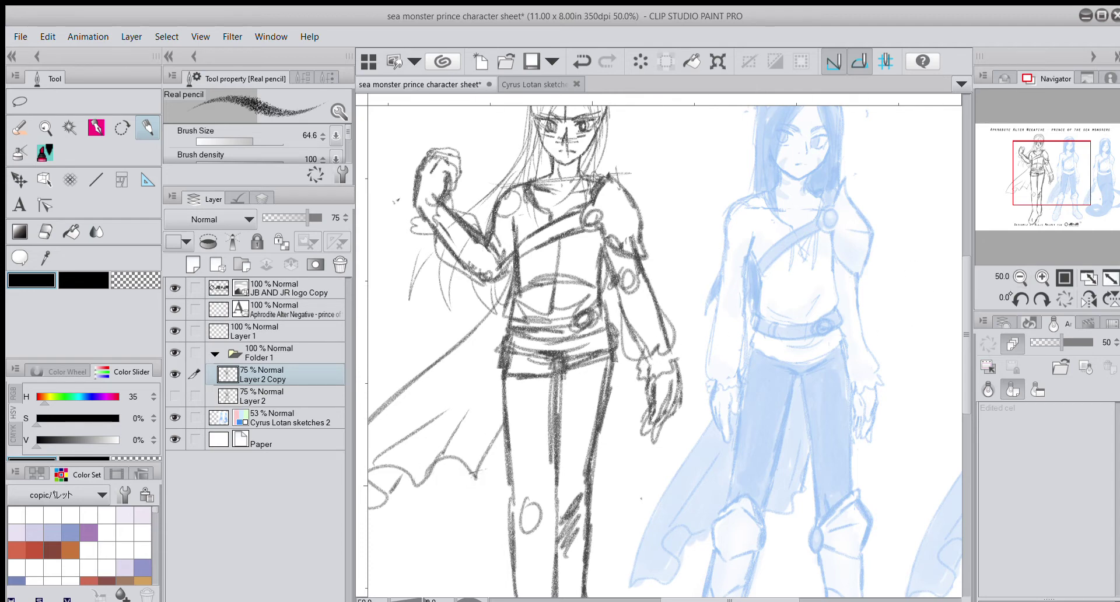
left_click(1021, 278)
left_click(1020, 278)
left_click_drag(1058, 234, 1066, 223)
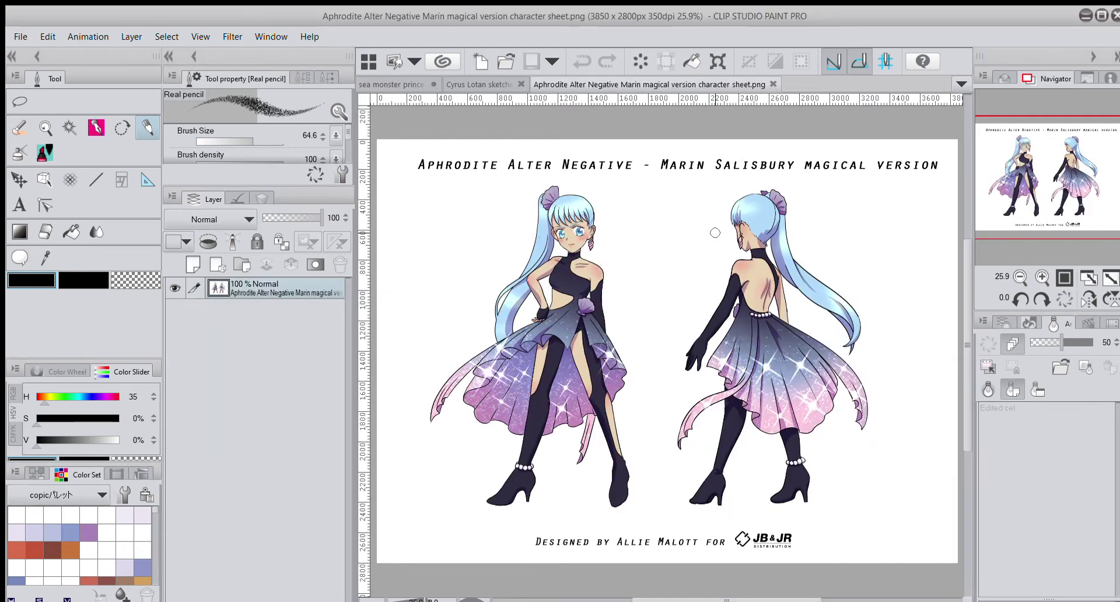
Step: Compare the prince sheet with the finished Marin magical version character sheet for its pose layout
left_click(471, 82)
left_click(377, 85)
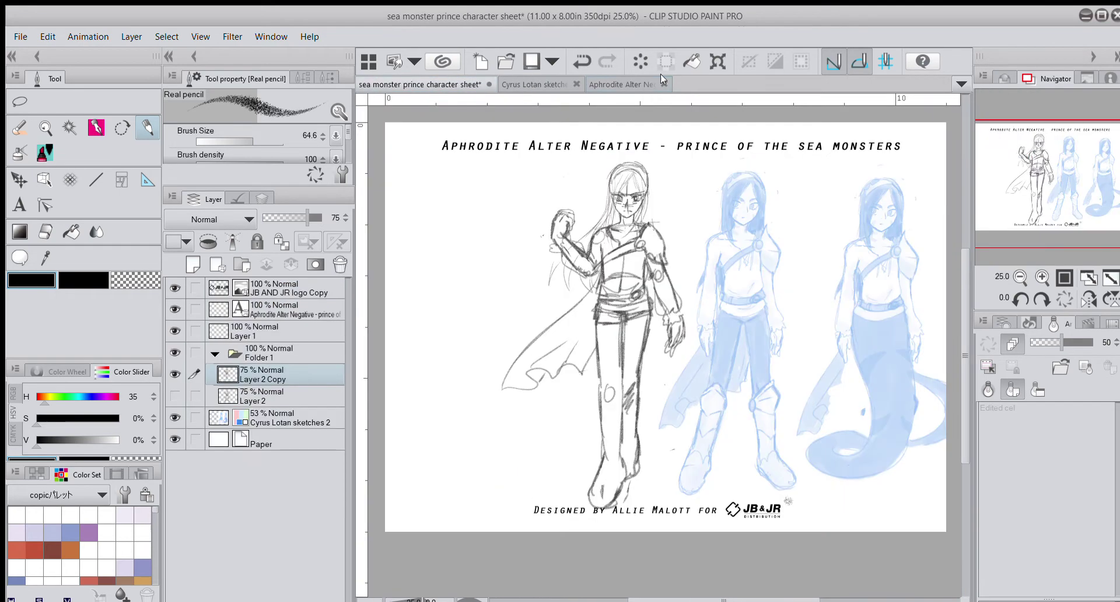
left_click(611, 84)
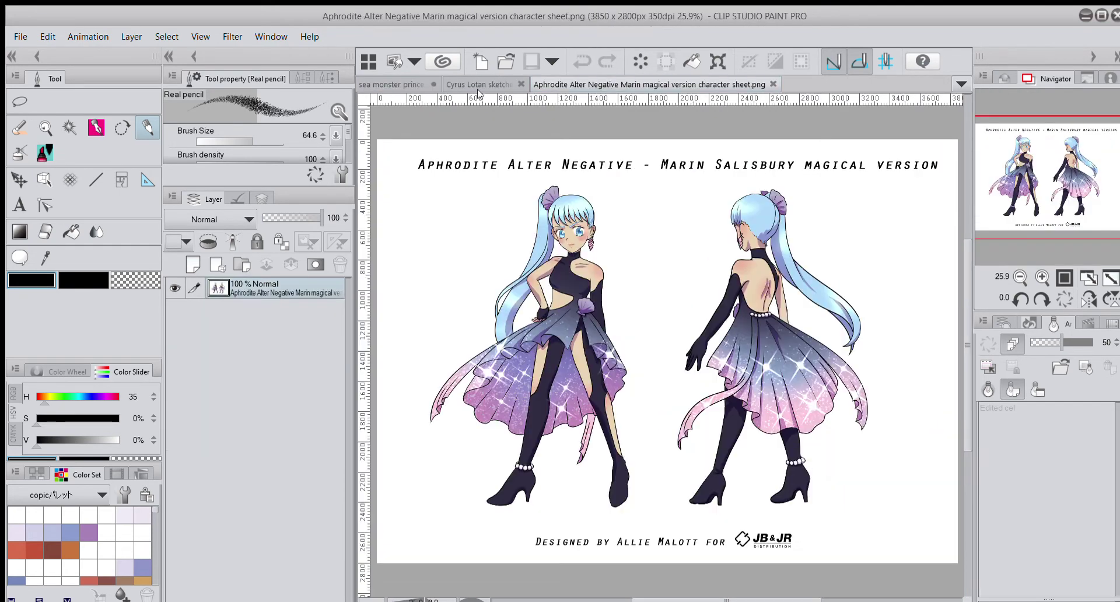
left_click(382, 83)
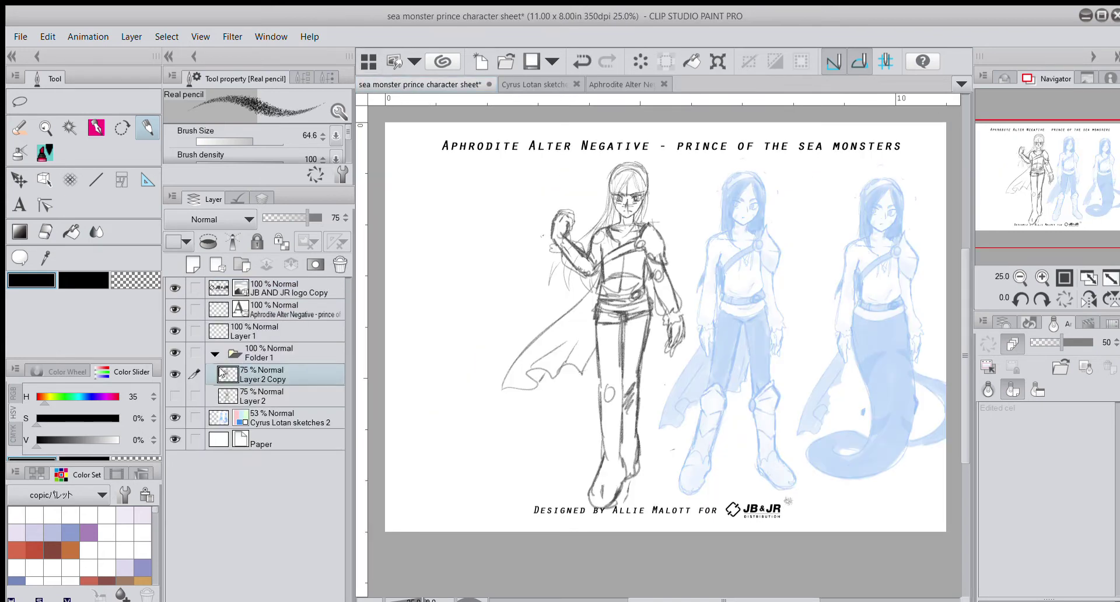
Step: Add a layer inside a new folder and draw a head circle over the middle blue reference figure's head
left_click(243, 264)
left_click(193, 265)
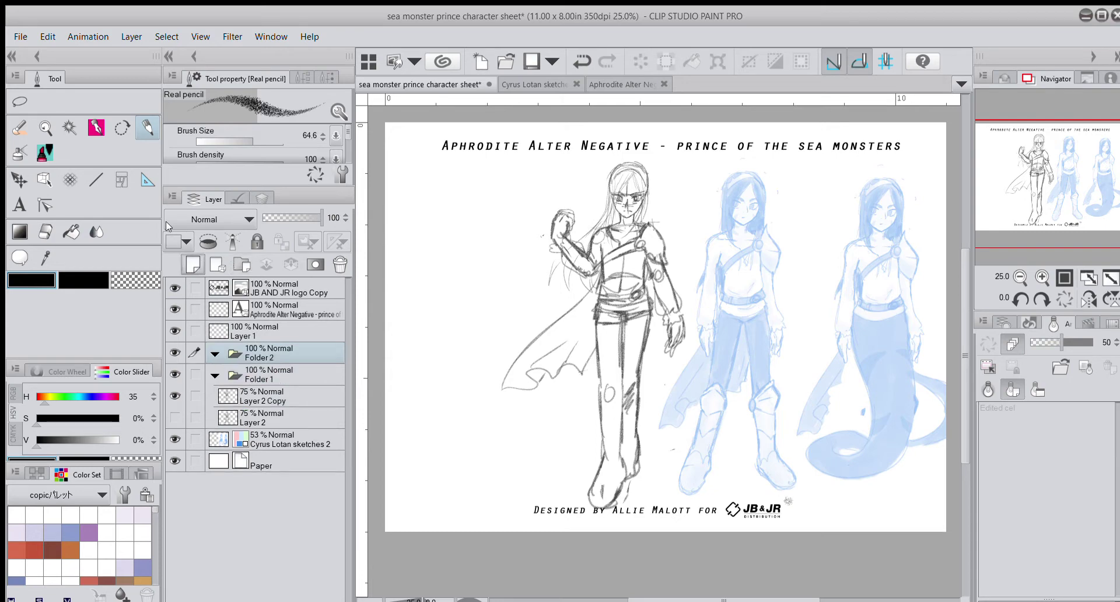
scroll(686, 186, "up", 3)
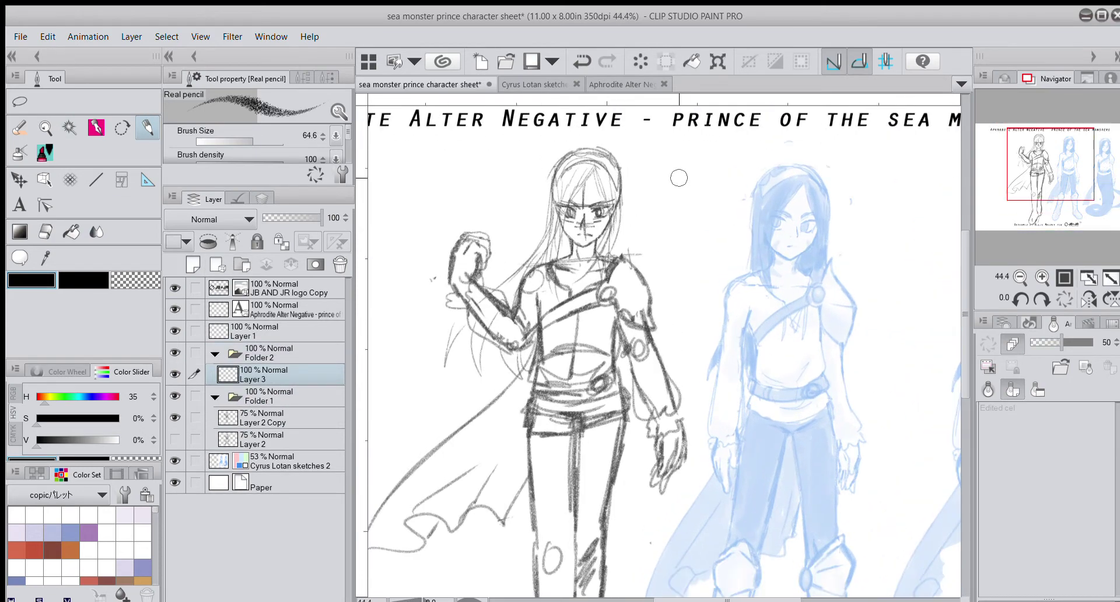
mouse_move(1052, 157)
left_mouse_down()
mouse_move(1071, 190)
mouse_move(1106, 174)
mouse_move(1058, 163)
left_mouse_up()
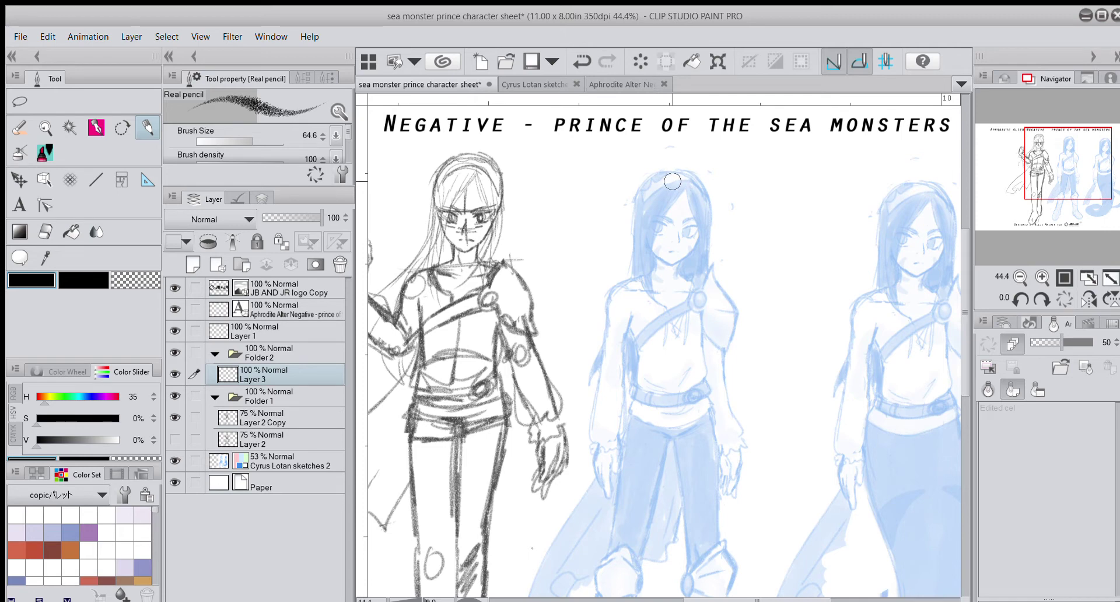
mouse_move(672, 181)
left_mouse_down()
mouse_move(637, 206)
mouse_move(649, 191)
mouse_move(658, 242)
mouse_move(649, 215)
mouse_move(703, 232)
left_mouse_up()
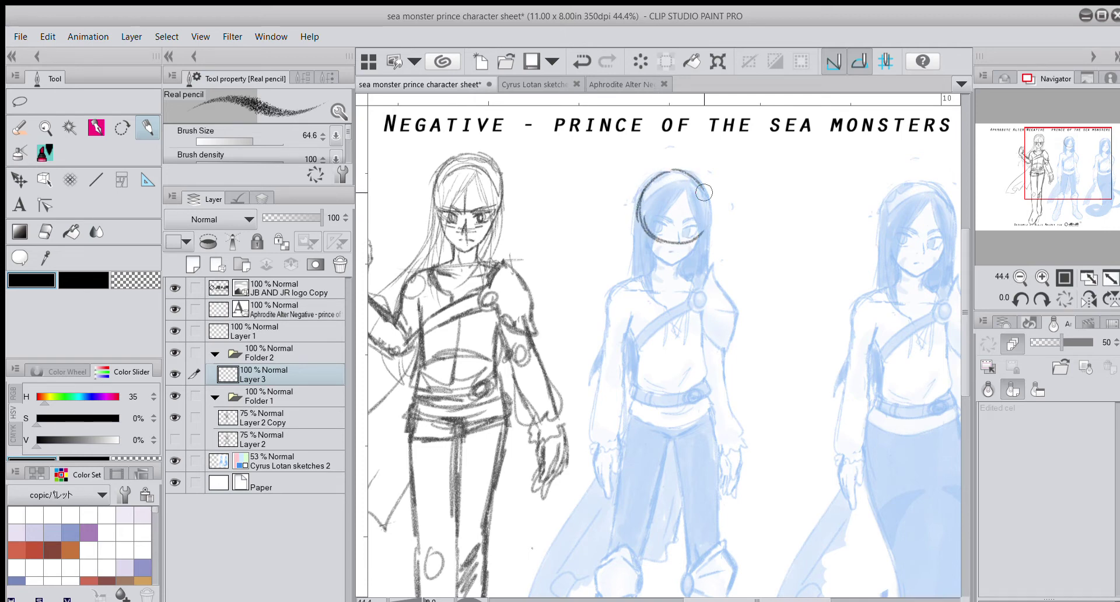
left_click_drag(677, 171, 703, 217)
Step: Sketch the neck, shoulder, extended arm and torso sides of a turned body below the head circle
scroll(662, 233, "up", 2)
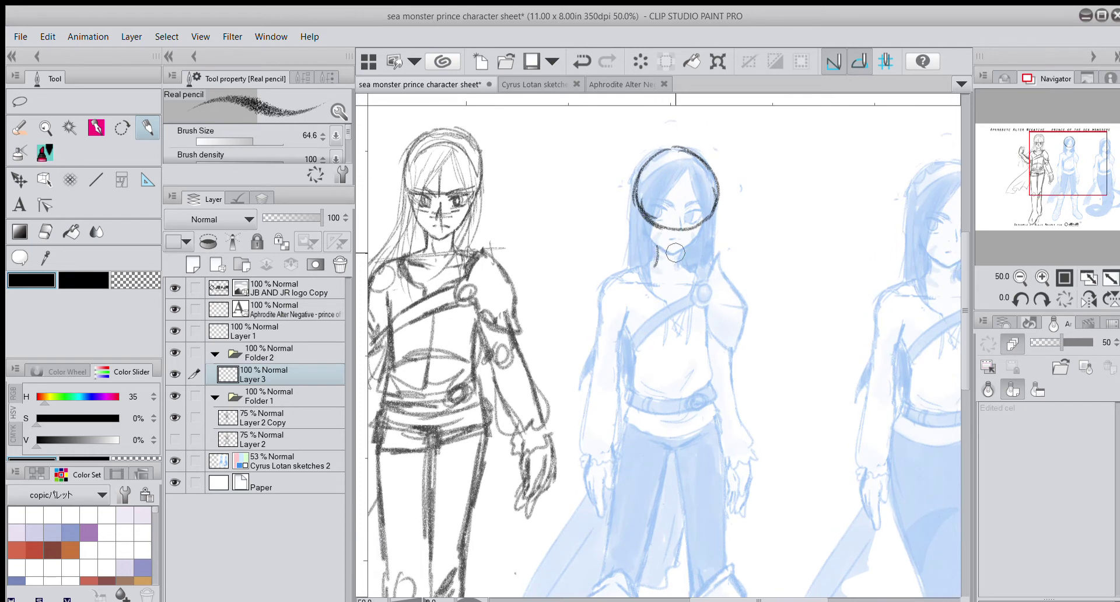
mouse_move(684, 245)
left_mouse_down()
mouse_move(683, 270)
mouse_move(654, 261)
mouse_move(637, 272)
mouse_move(622, 316)
left_mouse_up()
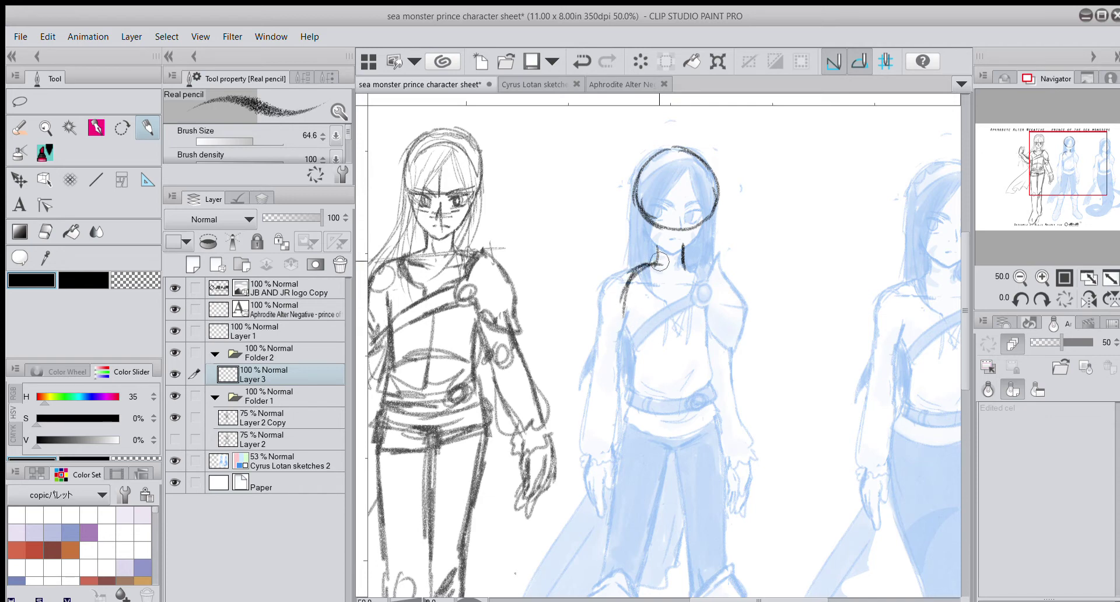
left_click(583, 60)
mouse_move(663, 263)
left_mouse_down()
mouse_move(609, 303)
mouse_move(639, 260)
mouse_move(655, 296)
mouse_move(625, 303)
mouse_move(629, 263)
mouse_move(587, 297)
mouse_move(614, 277)
mouse_move(602, 331)
mouse_move(617, 321)
mouse_move(629, 333)
mouse_move(620, 373)
mouse_move(686, 268)
mouse_move(699, 323)
left_mouse_up()
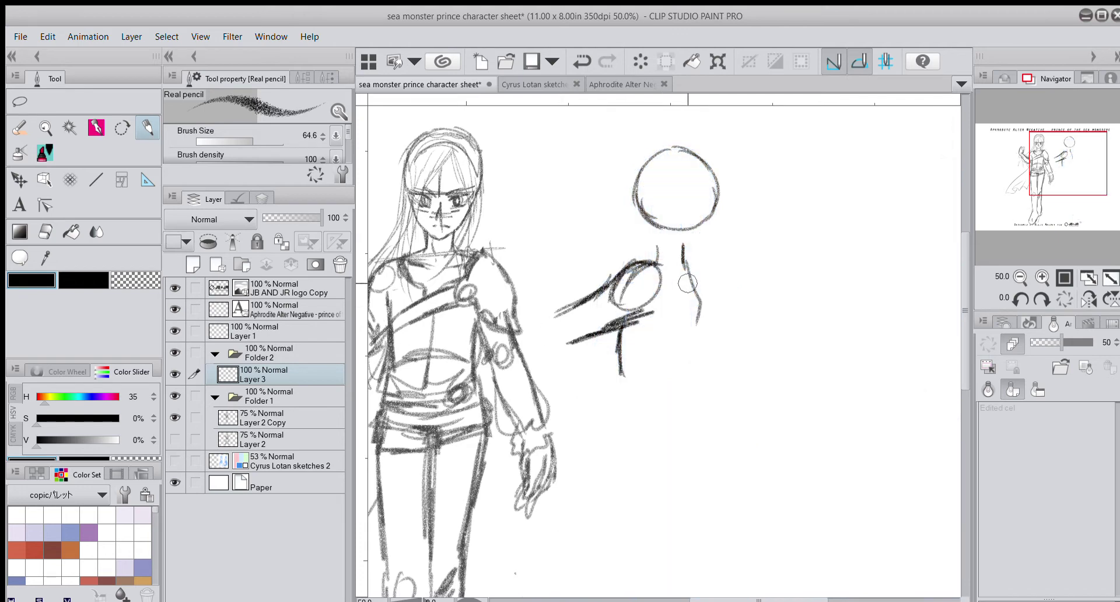
mouse_move(682, 246)
left_mouse_down()
mouse_move(699, 339)
mouse_move(682, 370)
left_mouse_up()
left_click_drag(610, 331, 618, 398)
mouse_move(700, 321)
left_mouse_down()
mouse_move(681, 382)
mouse_move(689, 422)
left_mouse_up()
Step: Sketch the turned figure's hip curve and the near leg from the thigh down to the lower shin
left_click(1027, 282)
left_click_drag(1068, 164, 1069, 183)
mouse_move(617, 260)
left_mouse_down()
mouse_move(625, 331)
mouse_move(649, 299)
mouse_move(677, 305)
mouse_move(621, 318)
mouse_move(635, 364)
left_mouse_up()
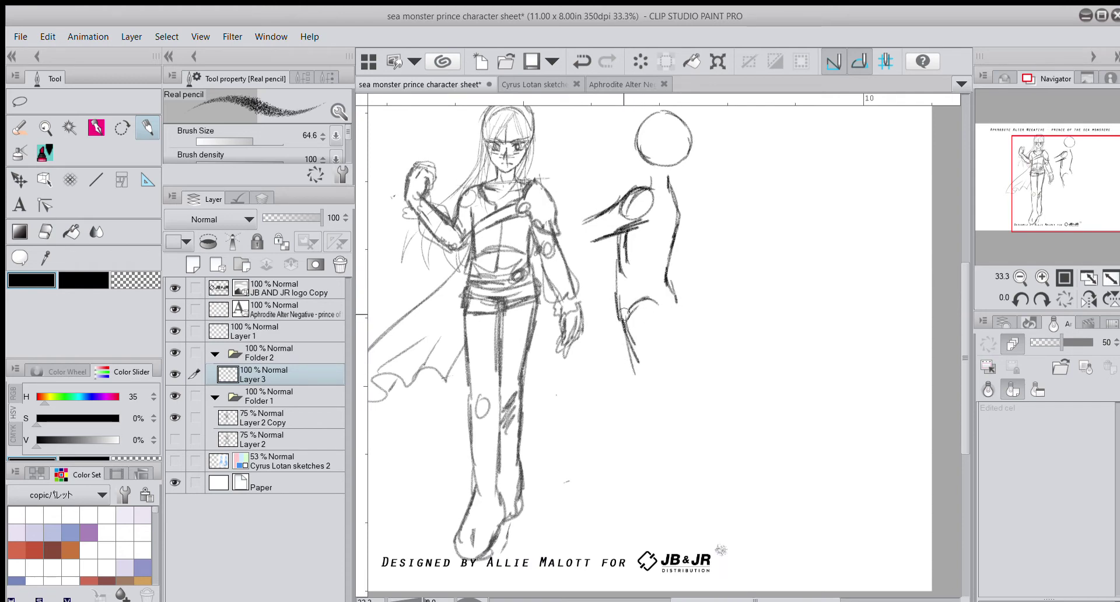
left_click_drag(622, 309, 642, 416)
left_click_drag(671, 322, 683, 493)
left_click_drag(673, 374, 689, 451)
left_click_drag(675, 403, 705, 506)
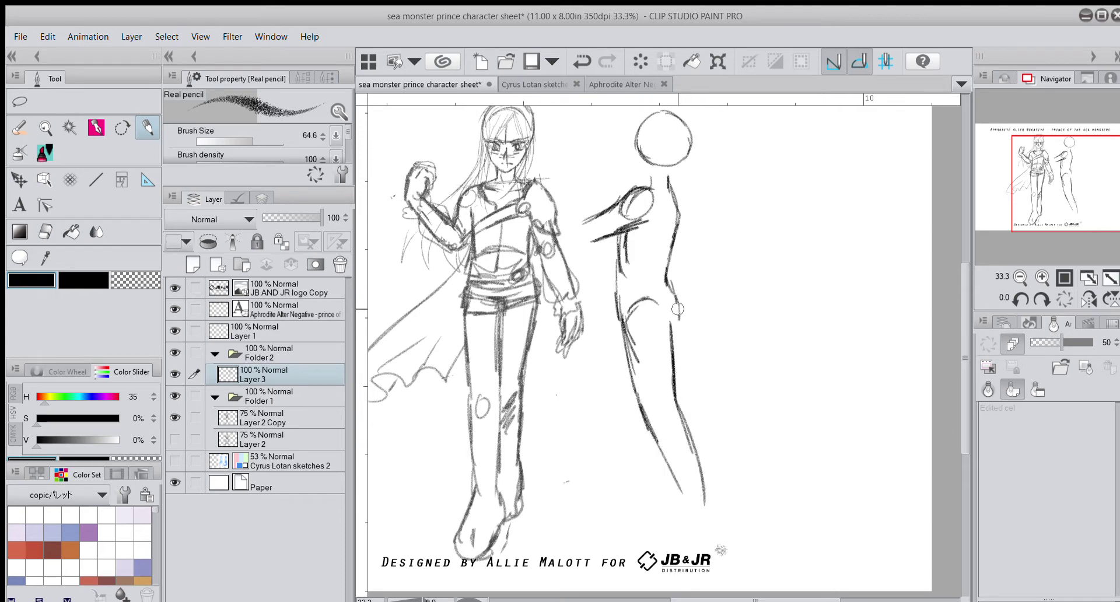
Step: Draw the seat contour, the far leg's front edge and a boot at the end of the near leg
left_click_drag(677, 308, 672, 350)
left_click_drag(628, 343, 617, 492)
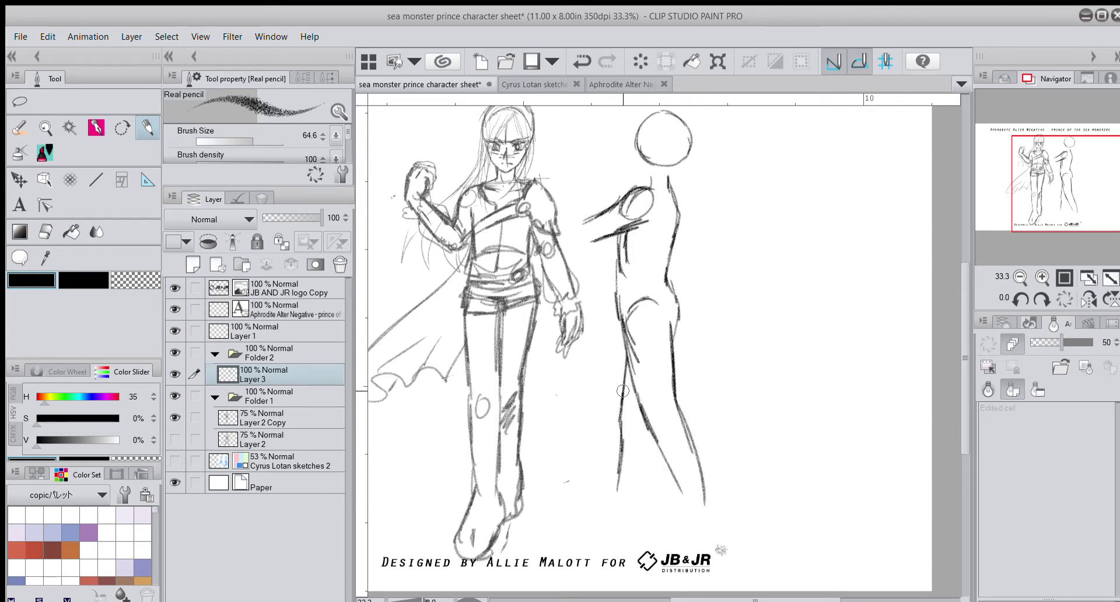
left_click_drag(622, 391, 614, 487)
left_click_drag(668, 469, 680, 528)
mouse_move(698, 488)
left_mouse_down()
mouse_move(716, 523)
mouse_move(670, 504)
mouse_move(651, 528)
mouse_move(660, 555)
mouse_move(714, 490)
left_mouse_up()
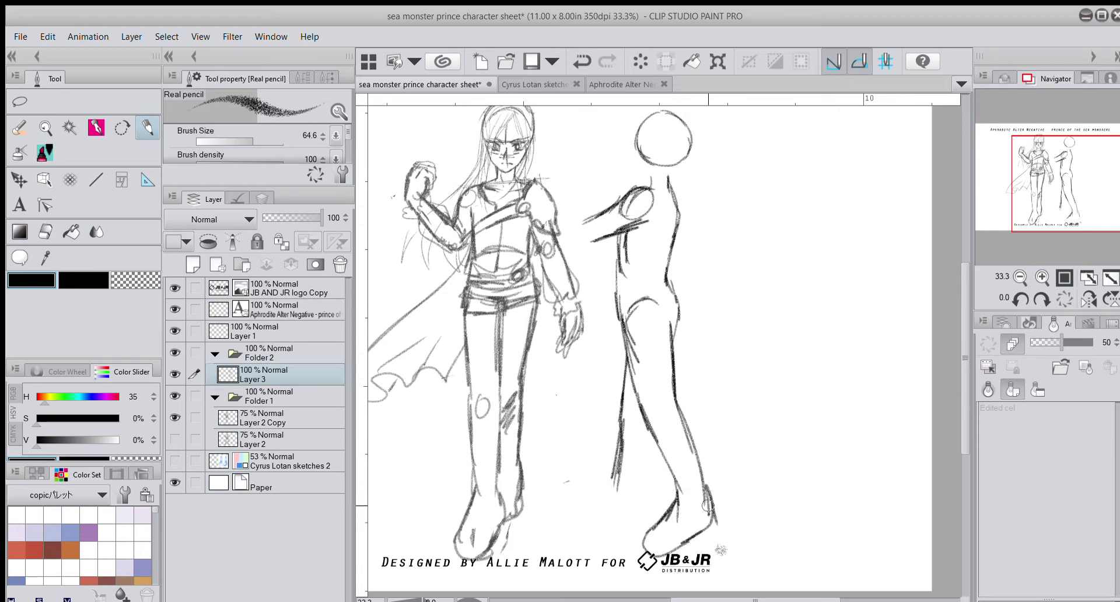
Step: Complete the far leg's shin and ankle and try a flat side-facing foot for it
left_click_drag(619, 445, 612, 496)
left_click_drag(653, 442, 637, 498)
mouse_move(627, 493)
left_mouse_down()
mouse_move(610, 519)
mouse_move(630, 501)
left_mouse_up()
mouse_move(595, 489)
left_mouse_down()
mouse_move(613, 483)
mouse_move(564, 501)
mouse_move(625, 527)
left_mouse_up()
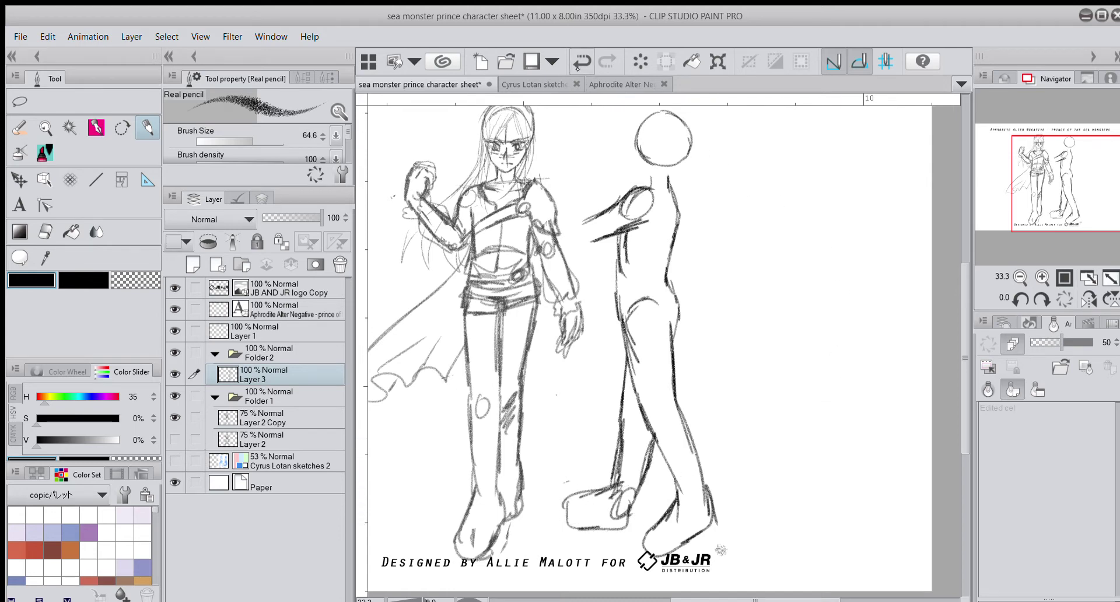
left_click(579, 64)
left_click(581, 65)
Step: Erase the turned figure's hips and both legs below the waist
key("e")
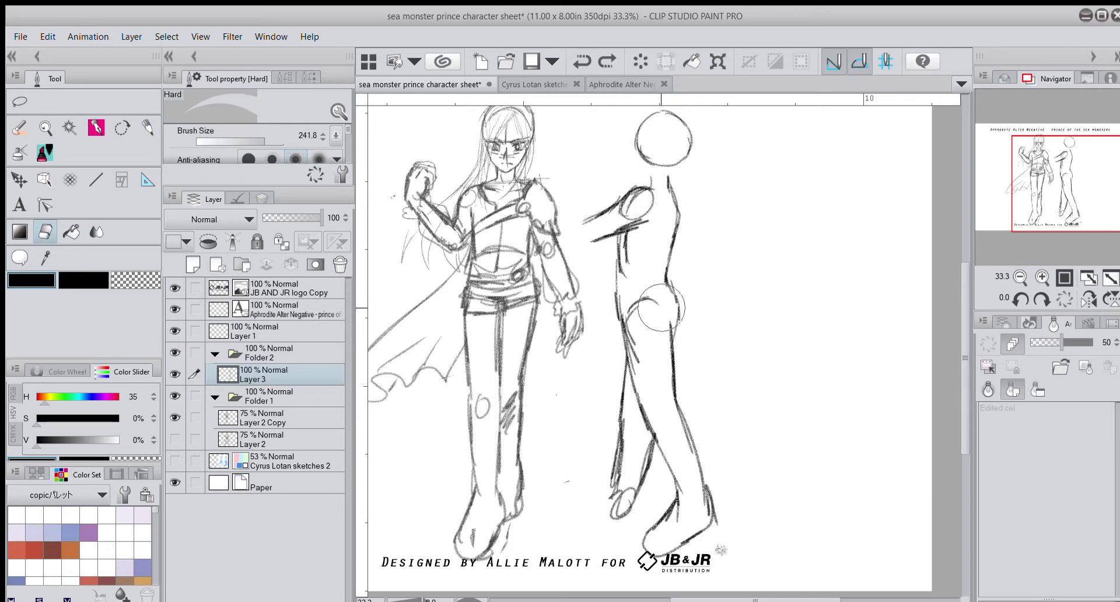
mouse_move(662, 308)
left_mouse_down()
mouse_move(607, 303)
mouse_move(629, 385)
mouse_move(670, 458)
mouse_move(708, 490)
mouse_move(630, 305)
mouse_move(652, 337)
left_mouse_up()
left_click(148, 131)
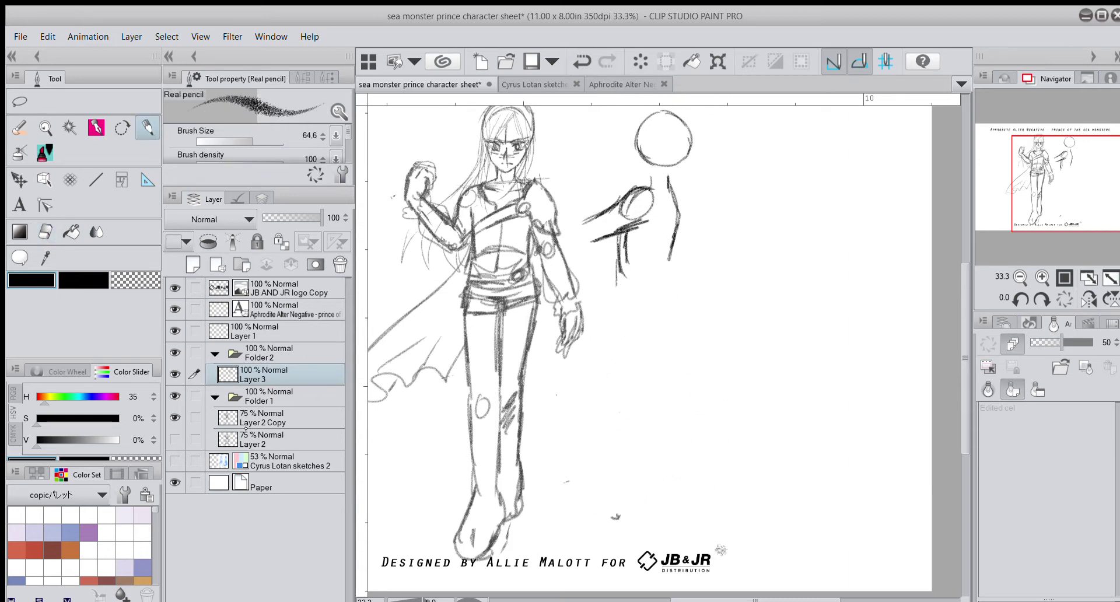
Step: With the blue reference sketches shown and Folder 1 hidden, move the new body sketch to the empty area beside the reference figure
left_click(174, 461)
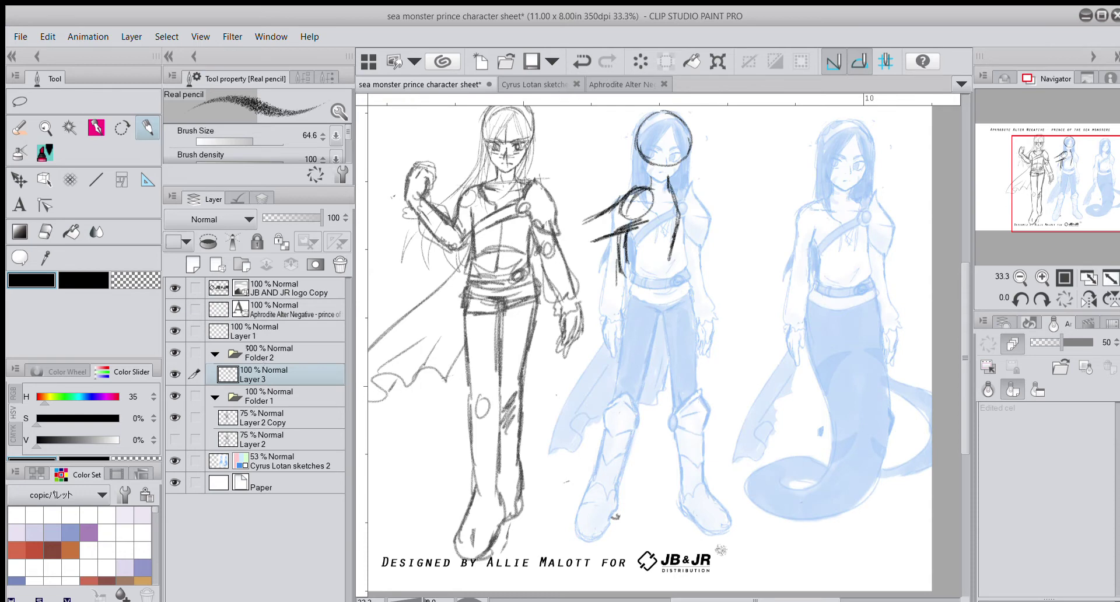
left_click(174, 396)
left_click(19, 180)
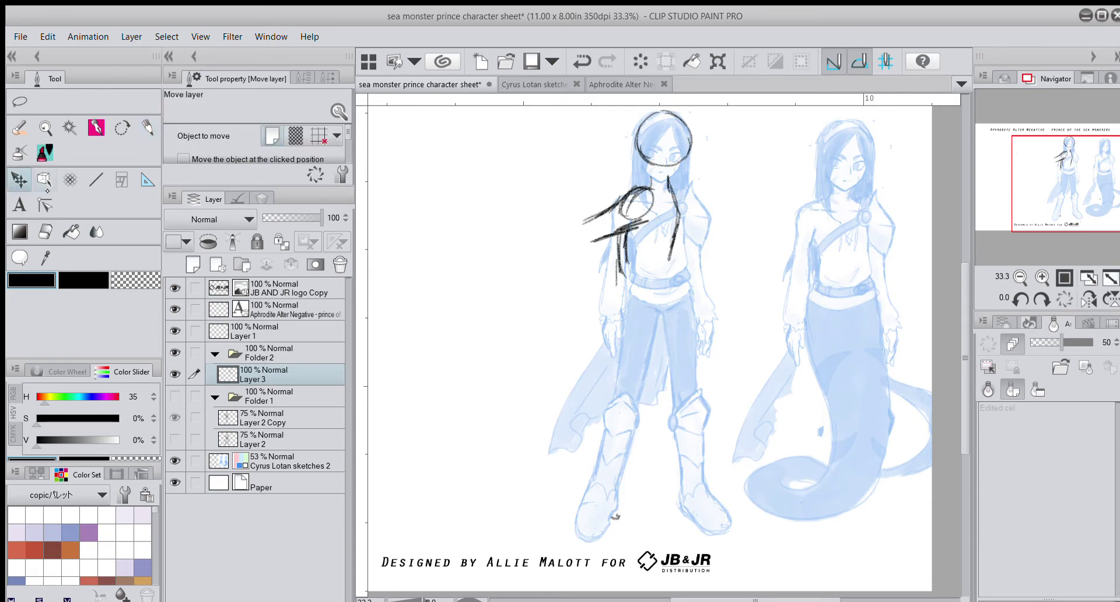
left_click_drag(646, 308, 566, 305)
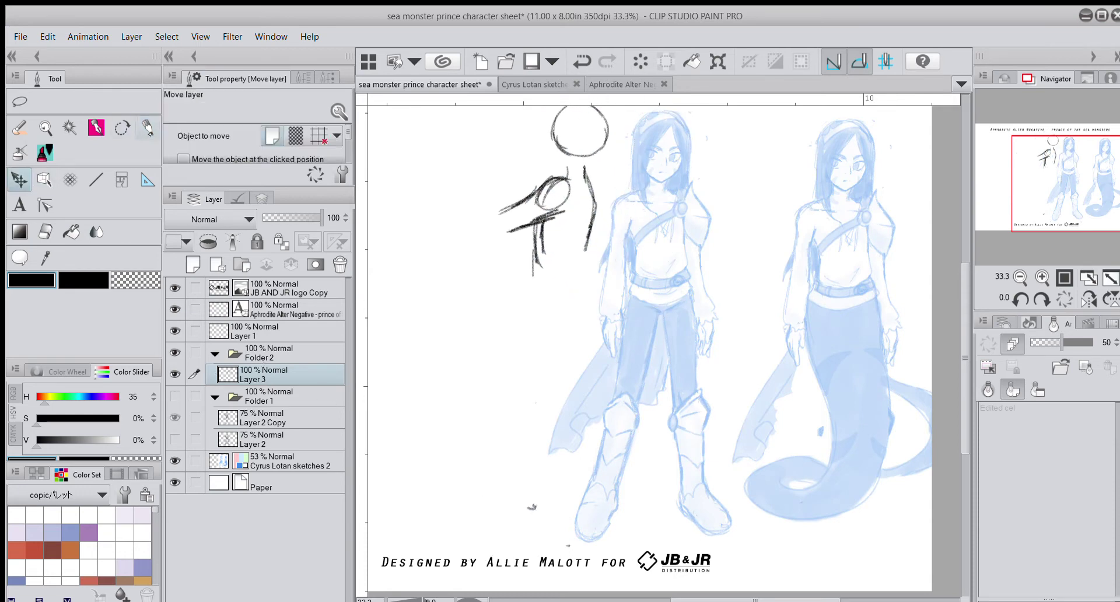
Step: With the Real pencil at size 31.2, draw the turned head's face edge and jawline and darken the front of the neck
left_click(147, 129)
left_click_drag(1056, 180, 1056, 143)
left_click(1042, 278)
left_click(1042, 278)
left_click(1042, 278)
left_click(1042, 278)
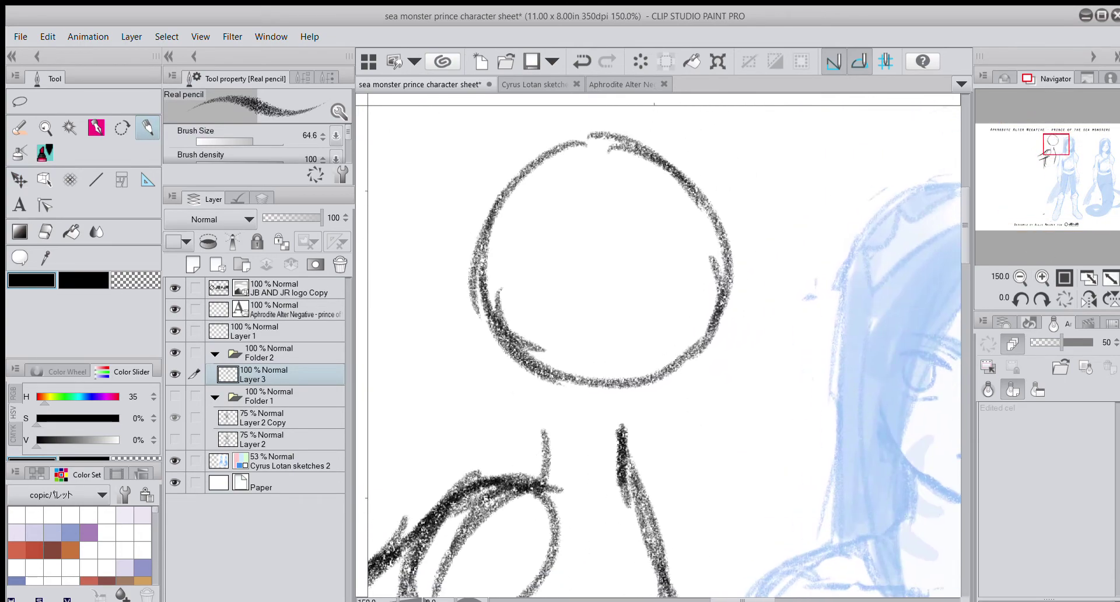
left_click_drag(255, 147, 246, 146)
mouse_move(522, 175)
left_mouse_down()
mouse_move(488, 200)
mouse_move(482, 242)
left_mouse_up()
mouse_move(541, 162)
left_mouse_down()
mouse_move(489, 200)
mouse_move(465, 359)
mouse_move(479, 332)
mouse_move(489, 409)
mouse_move(513, 420)
mouse_move(551, 396)
mouse_move(575, 342)
left_mouse_up()
left_click_drag(548, 403, 546, 470)
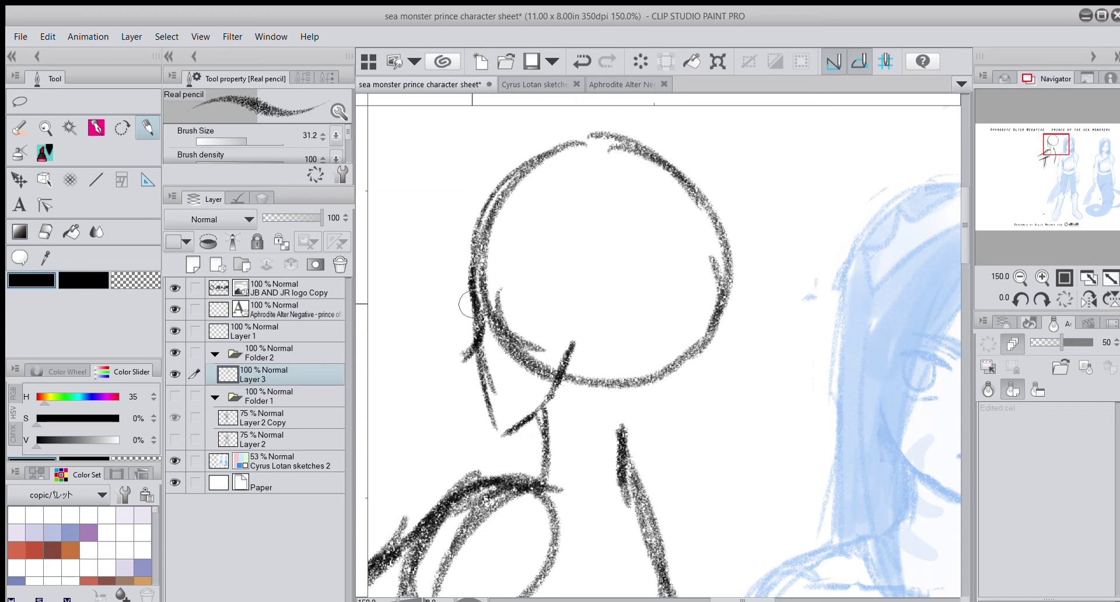
Step: Define the profile's nose, chin and eye, then outline the forehead and crown over the head circle
mouse_move(476, 271)
left_mouse_down()
mouse_move(461, 329)
mouse_move(474, 335)
mouse_move(455, 351)
mouse_move(496, 394)
mouse_move(483, 409)
mouse_move(499, 438)
mouse_move(546, 409)
left_mouse_up()
mouse_move(492, 286)
left_mouse_down()
mouse_move(479, 318)
mouse_move(517, 283)
mouse_move(493, 341)
mouse_move(502, 327)
mouse_move(490, 282)
mouse_move(506, 272)
left_mouse_up()
left_click_drag(524, 158, 474, 257)
left_click_drag(486, 203, 601, 144)
left_click_drag(524, 153, 675, 155)
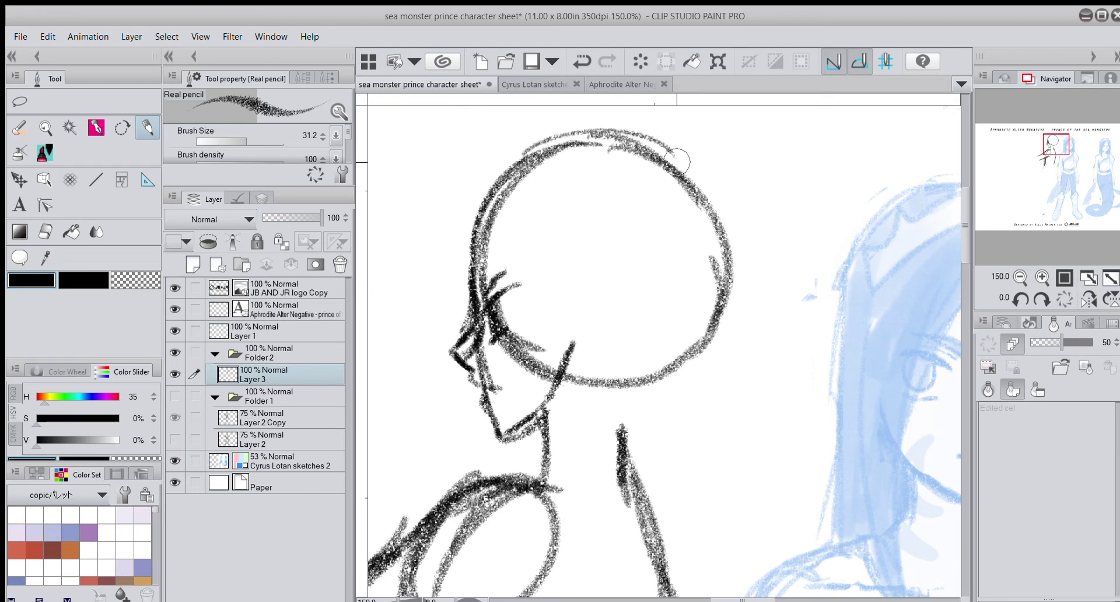
Step: Sketch the pointed fringe locks falling from the forehead across the side of the turned head
mouse_move(493, 210)
left_mouse_down()
mouse_move(524, 197)
mouse_move(579, 253)
left_mouse_up()
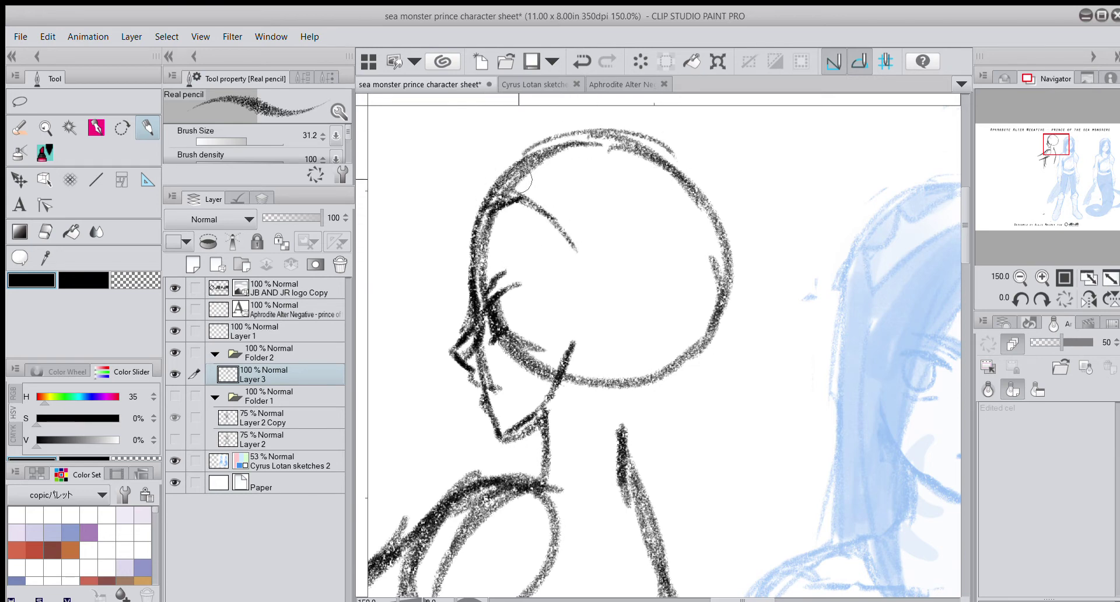
left_click(591, 71)
mouse_move(497, 208)
left_mouse_down()
mouse_move(533, 229)
mouse_move(491, 194)
mouse_move(584, 281)
left_mouse_up()
mouse_move(526, 161)
left_mouse_down()
mouse_move(551, 170)
mouse_move(570, 200)
mouse_move(563, 270)
mouse_move(589, 295)
left_mouse_up()
left_click_drag(509, 223, 551, 341)
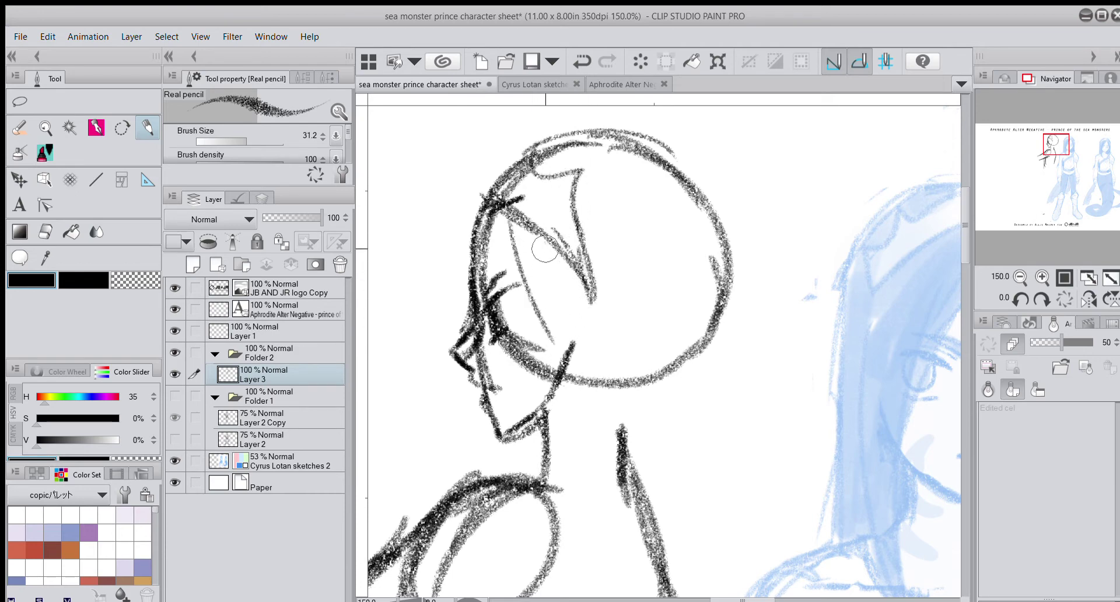
Step: Draw the side hair strands from the temple down to the neck and trace the back of the head
left_click_drag(546, 247, 547, 409)
left_click_drag(575, 269, 534, 469)
left_click_drag(620, 293, 553, 480)
left_click_drag(644, 145, 714, 346)
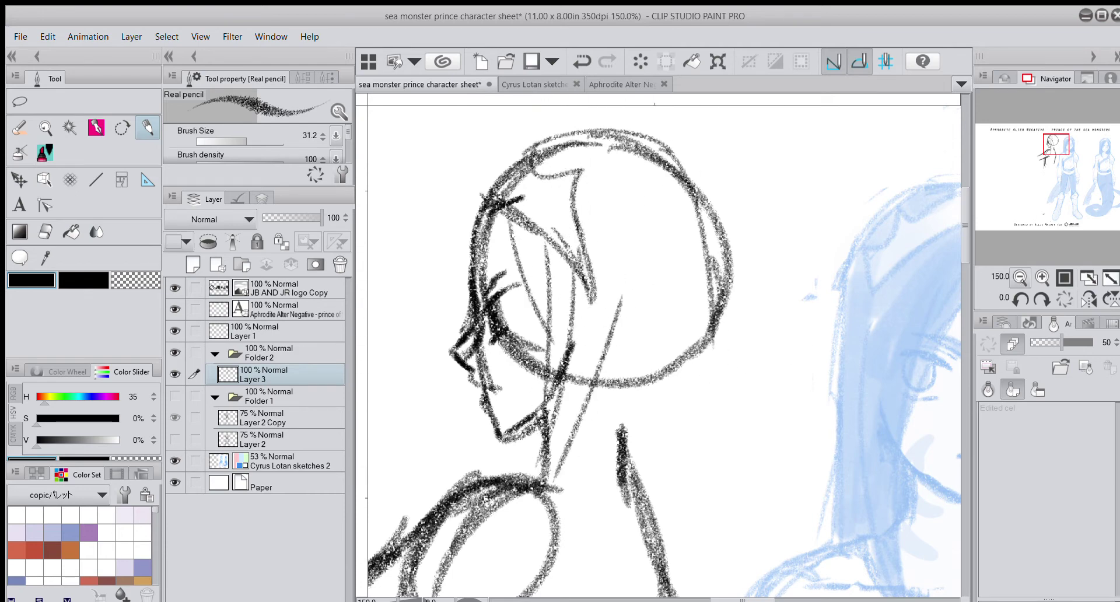
Step: Sketch the long hair strands flowing from the back of the head down behind the turned figure
left_click(1021, 278)
left_click(1021, 278)
left_click_drag(1056, 145, 1061, 156)
left_click_drag(641, 149, 650, 255)
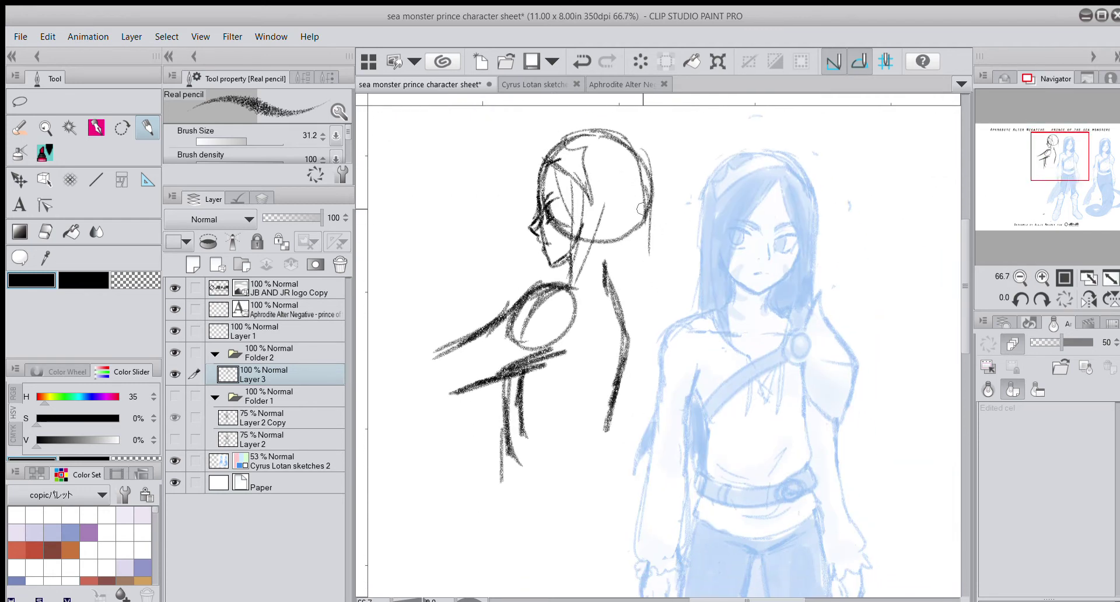
left_click_drag(642, 208, 665, 337)
left_click_drag(604, 201, 660, 315)
left_click_drag(645, 234, 700, 412)
mouse_move(598, 234)
left_mouse_down()
mouse_move(663, 413)
mouse_move(680, 349)
left_mouse_up()
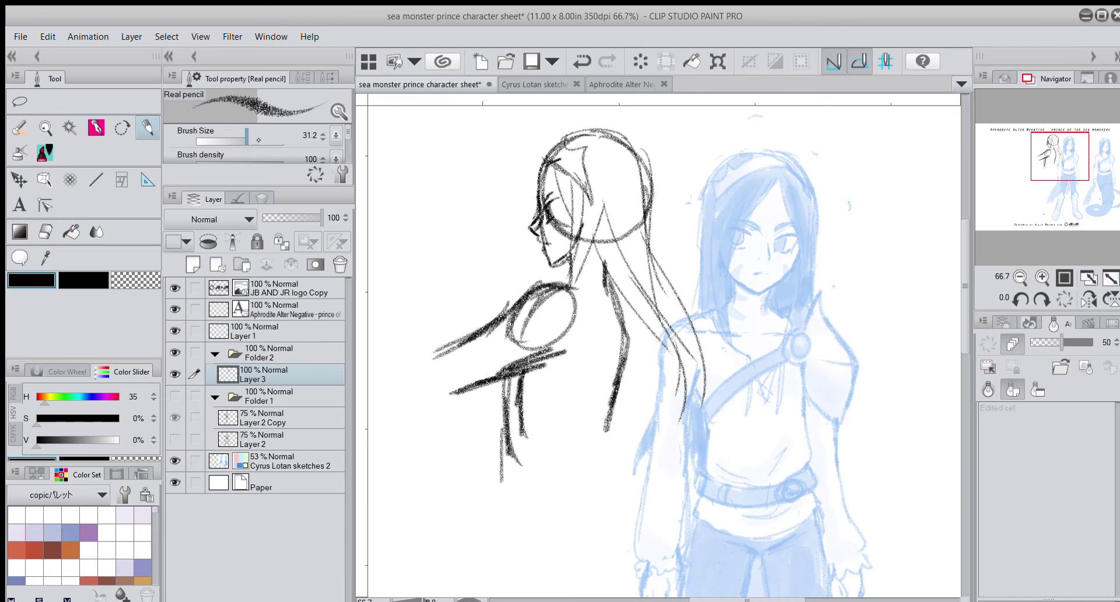
Step: With the pencil at size 43.4, rework the neck, erase the shoulder oval and mark the bent elbow with circles
left_click(259, 140)
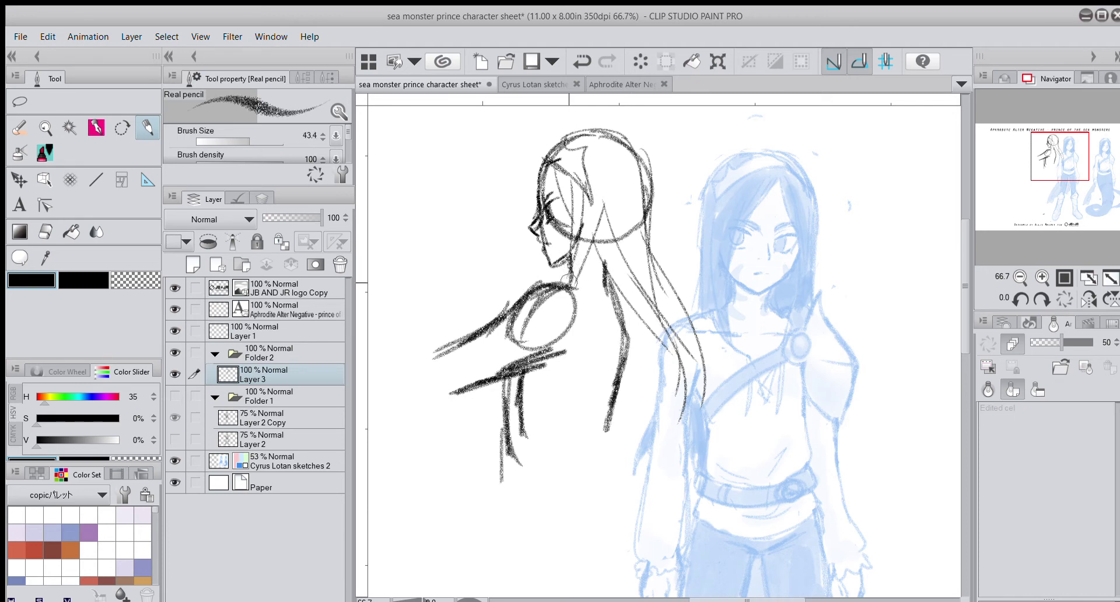
mouse_move(604, 256)
left_mouse_down()
mouse_move(622, 315)
mouse_move(577, 285)
left_mouse_up()
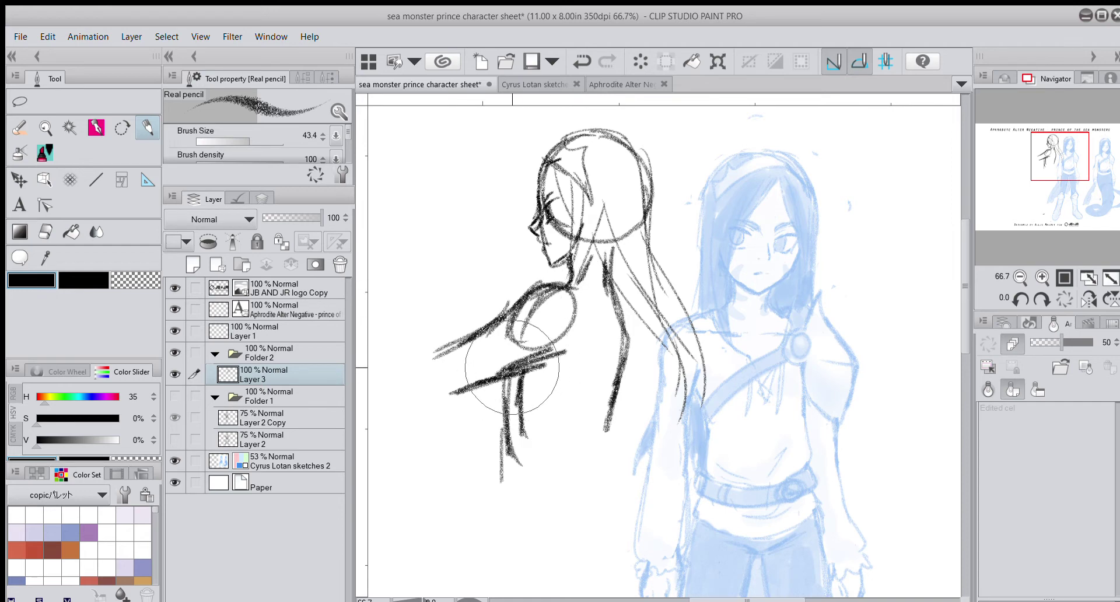
mouse_move(518, 366)
left_mouse_down()
mouse_move(529, 319)
mouse_move(565, 317)
left_mouse_up()
left_click_drag(567, 292, 501, 320)
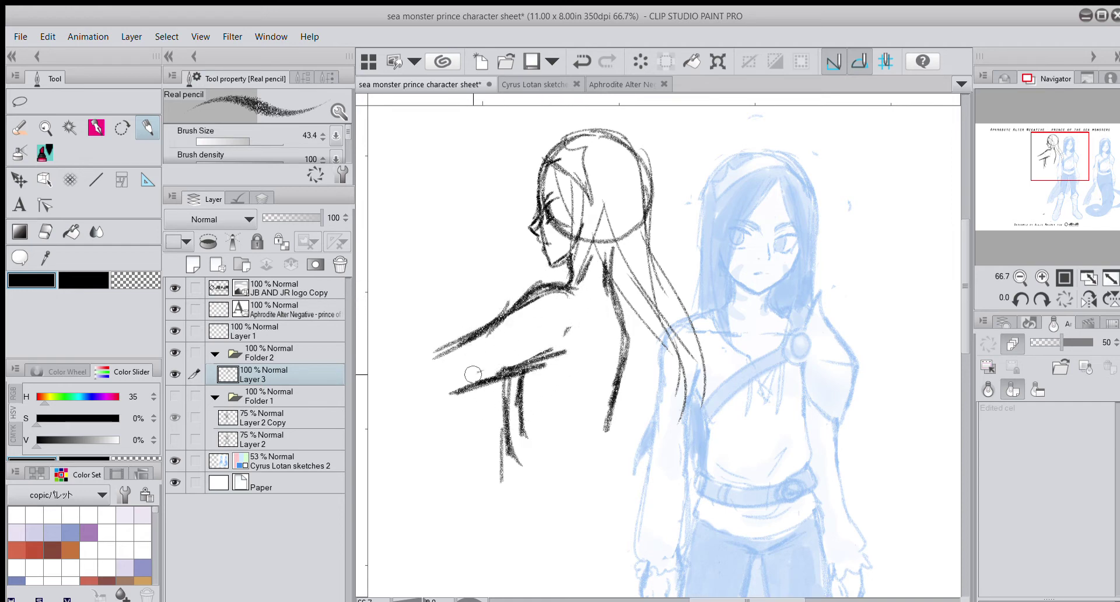
mouse_move(557, 350)
left_mouse_down()
mouse_move(474, 377)
mouse_move(473, 359)
left_mouse_up()
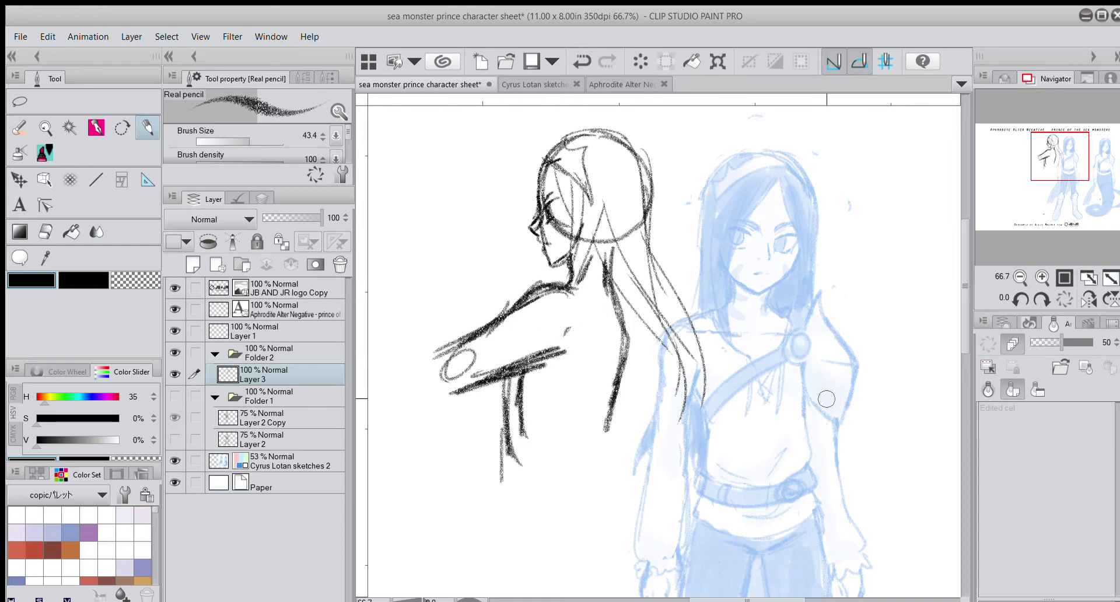
left_click_drag(453, 361, 451, 379)
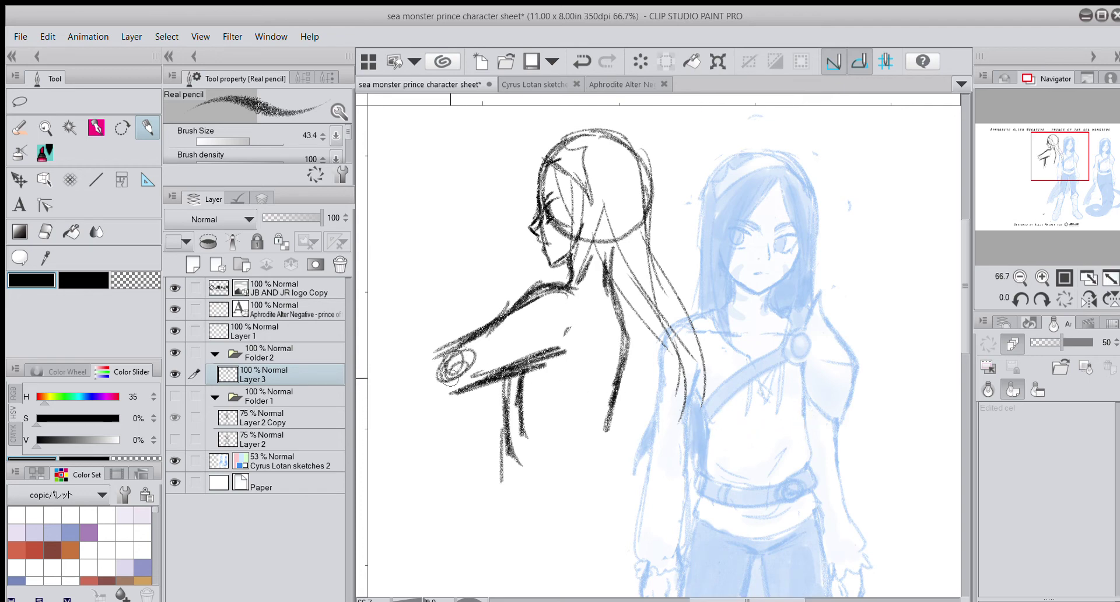
Step: Draw the lower back, waist and hips, and extend horizontal proportion guides across to the blue reference figure's waist and hips
left_click_drag(1068, 168, 1061, 181)
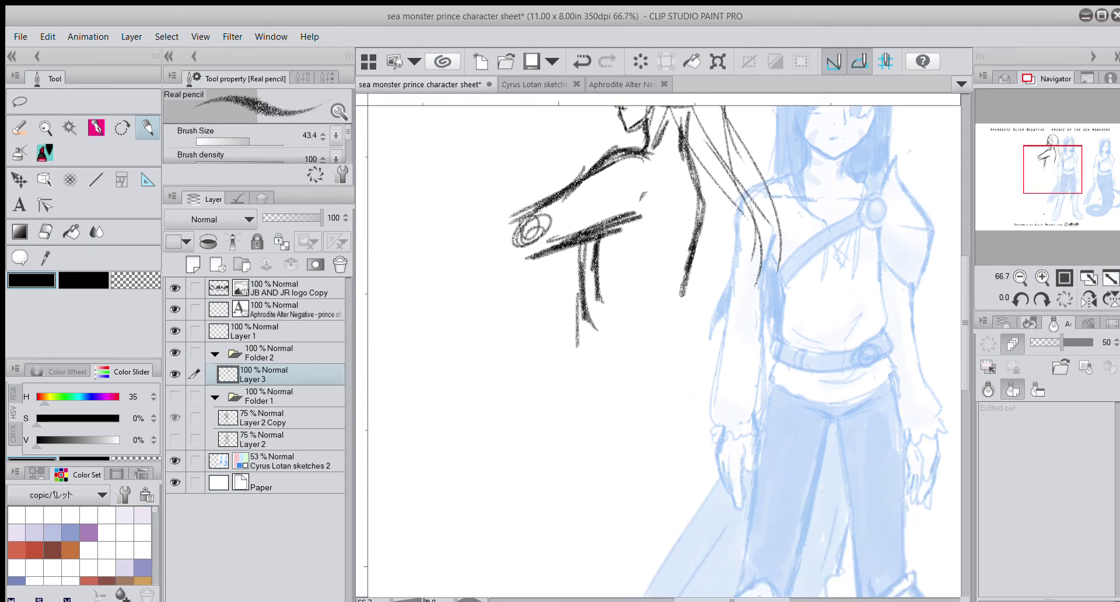
left_click_drag(687, 267, 674, 312)
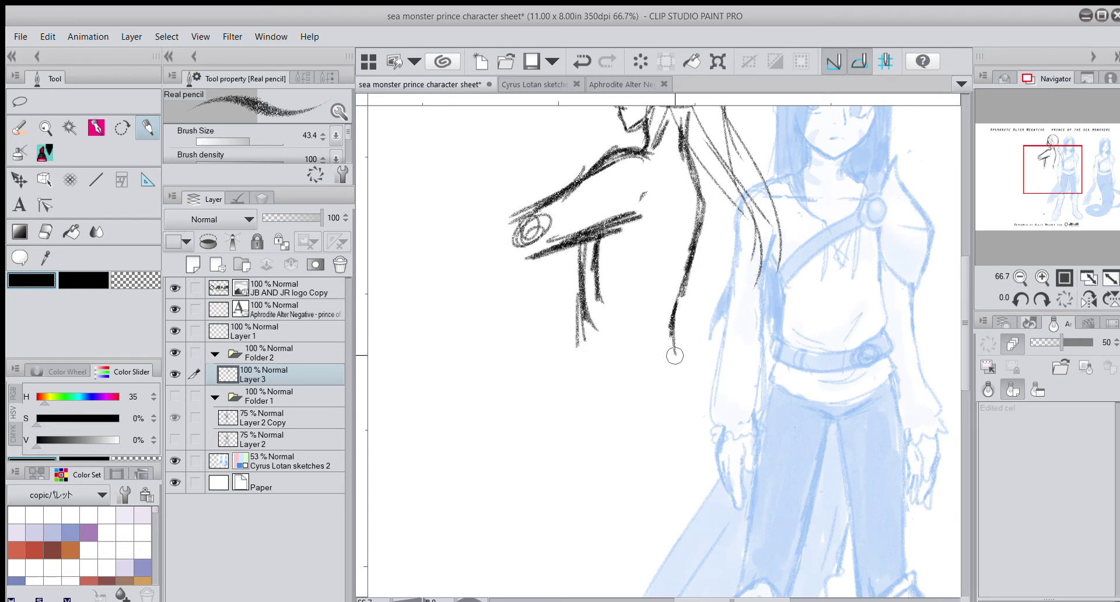
mouse_move(681, 189)
left_mouse_down()
mouse_move(638, 279)
mouse_move(649, 270)
left_mouse_up()
mouse_move(688, 202)
left_mouse_down()
mouse_move(673, 270)
mouse_move(686, 252)
mouse_move(667, 259)
mouse_move(652, 354)
left_mouse_up()
mouse_move(650, 314)
left_mouse_down()
mouse_move(650, 353)
mouse_move(662, 344)
mouse_move(677, 363)
left_mouse_up()
mouse_move(576, 347)
left_mouse_down()
mouse_move(569, 376)
mouse_move(623, 400)
mouse_move(648, 394)
left_mouse_up()
mouse_move(578, 373)
left_mouse_down()
mouse_move(641, 426)
mouse_move(685, 358)
mouse_move(757, 357)
left_mouse_up()
key("ctrl+minus")
key("ctrl+minus")
left_click_drag(689, 388, 737, 386)
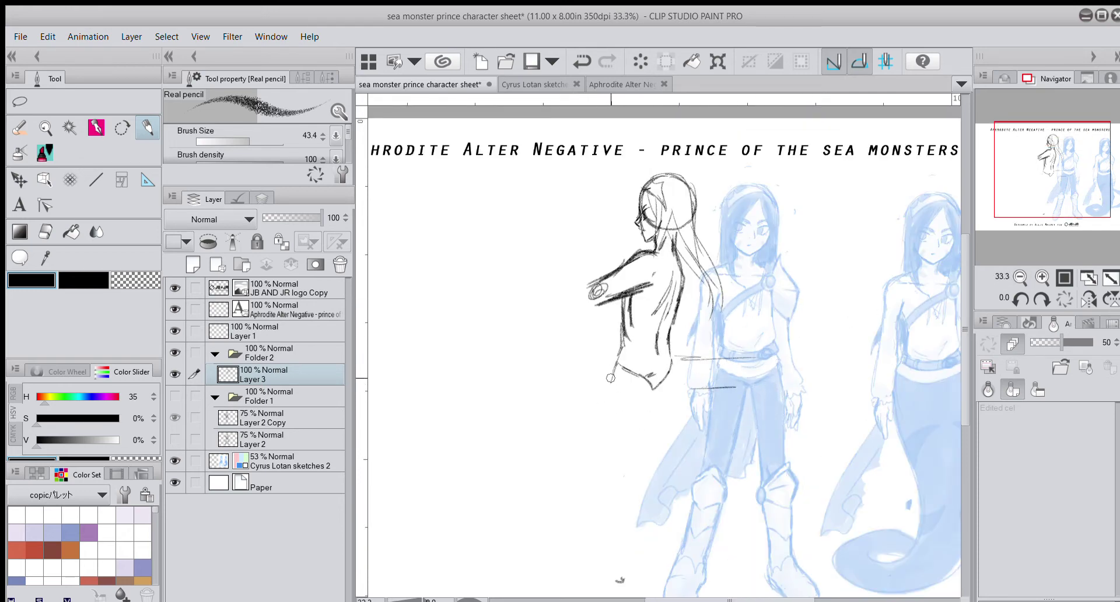
Step: Draw the forward leg's thigh from the hip, mark the knee with an oval and start the shin
left_click_drag(1031, 188, 1035, 197)
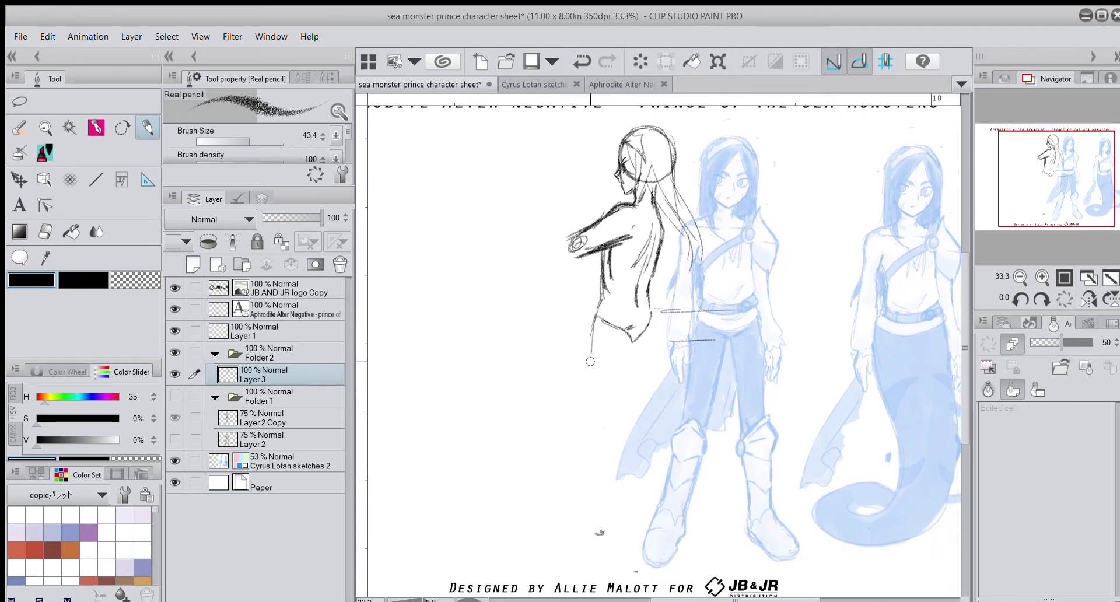
left_click_drag(595, 320, 575, 408)
left_click_drag(584, 371, 577, 419)
left_click_drag(636, 337, 603, 421)
left_click_drag(584, 382, 569, 443)
mouse_move(579, 438)
left_mouse_down()
mouse_move(593, 420)
mouse_move(579, 435)
left_mouse_up()
left_click_drag(583, 397, 558, 489)
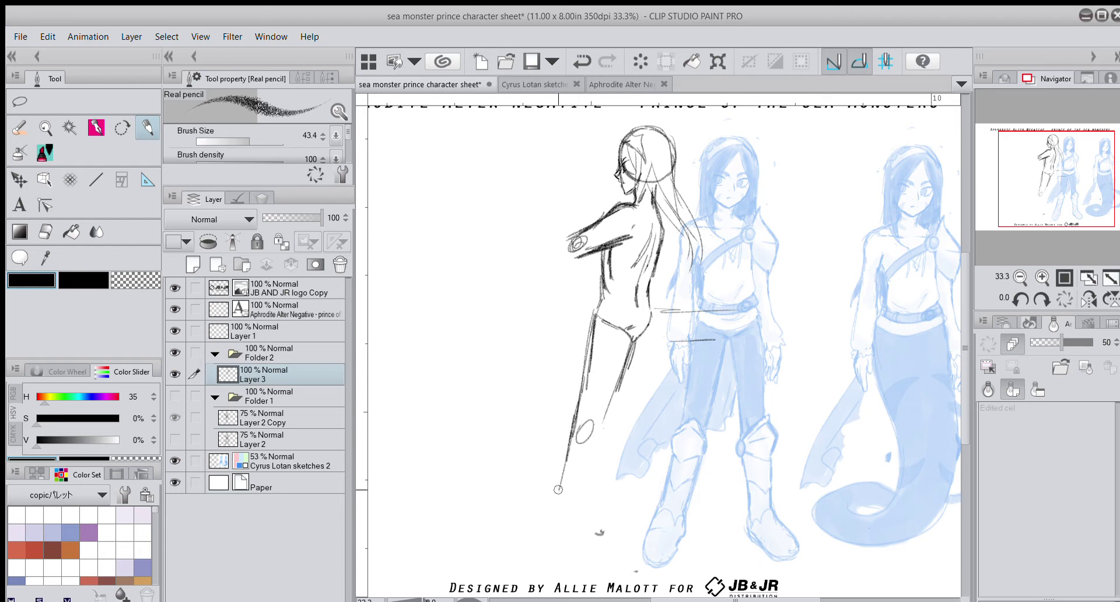
Step: Complete the forward leg's calf and foot, then draw the rear leg with its knee, ankle and foot
left_click_drag(570, 445, 546, 513)
left_click_drag(618, 383, 575, 511)
left_click_drag(571, 454, 554, 517)
left_click_drag(575, 417, 569, 461)
left_click_drag(589, 425, 583, 446)
mouse_move(559, 493)
left_mouse_down()
mouse_move(538, 522)
mouse_move(574, 518)
mouse_move(576, 528)
mouse_move(536, 521)
mouse_move(546, 509)
mouse_move(506, 532)
mouse_move(509, 552)
mouse_move(569, 549)
mouse_move(576, 506)
left_mouse_up()
mouse_move(651, 309)
left_mouse_down()
mouse_move(660, 395)
mouse_move(628, 357)
mouse_move(642, 410)
mouse_move(652, 408)
mouse_move(659, 374)
mouse_move(669, 485)
left_mouse_up()
mouse_move(640, 400)
left_mouse_down()
mouse_move(651, 493)
mouse_move(674, 505)
mouse_move(670, 516)
mouse_move(665, 502)
left_mouse_up()
mouse_move(646, 500)
left_mouse_down()
mouse_move(649, 491)
mouse_move(629, 503)
mouse_move(653, 523)
mouse_move(672, 466)
mouse_move(674, 504)
left_mouse_up()
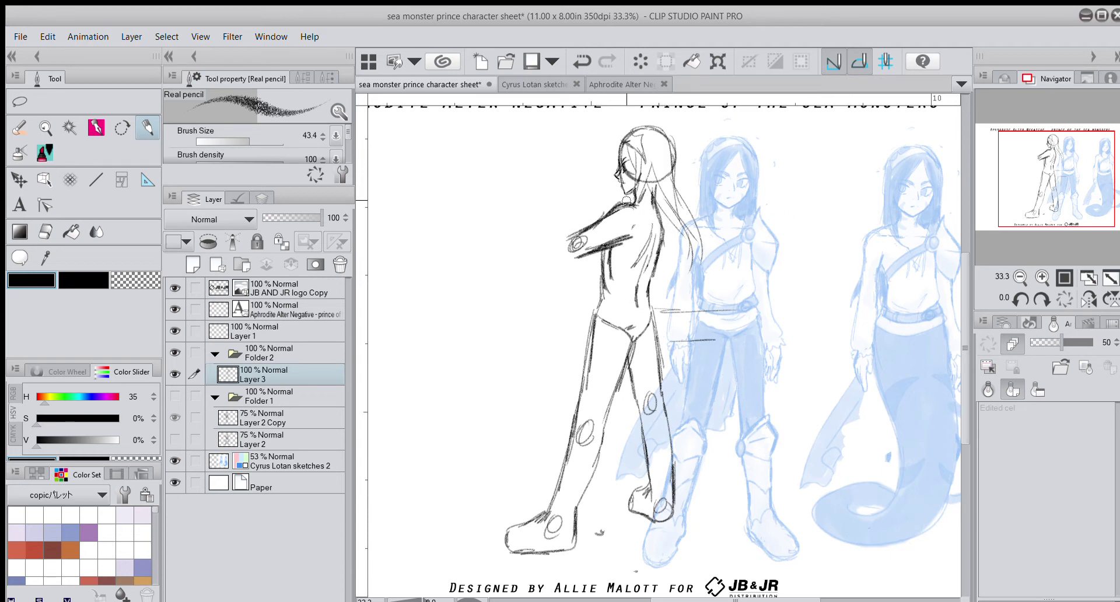
Step: Refine the turned figure's shoulder and draw a long cape sweeping back from it with a ragged lower edge
left_click_drag(607, 210, 629, 197)
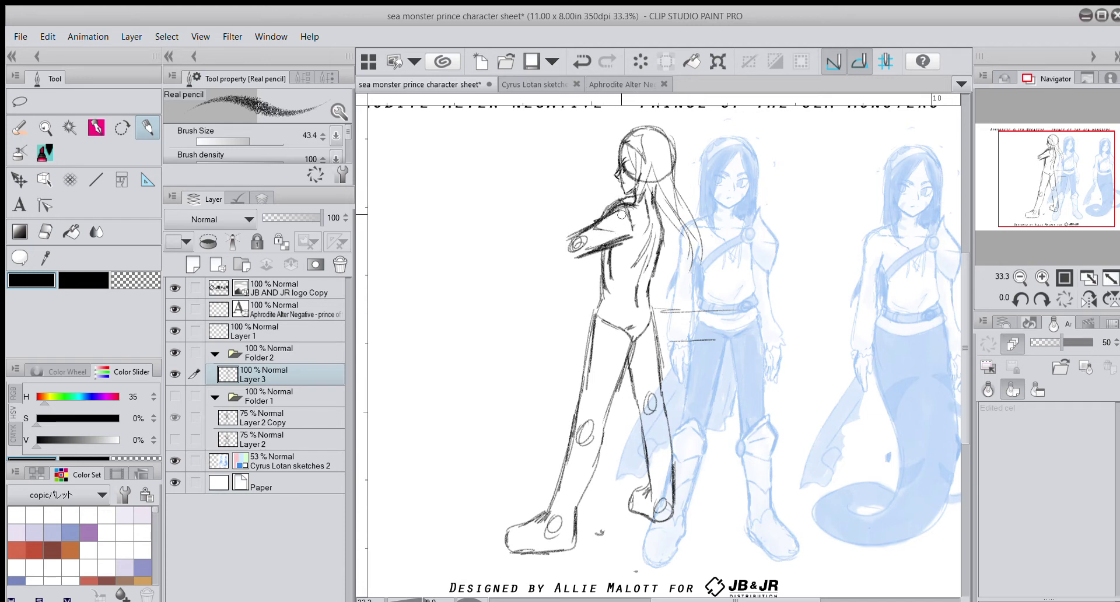
left_click_drag(622, 232, 638, 234)
mouse_move(665, 238)
left_mouse_down()
mouse_move(691, 312)
mouse_move(754, 390)
left_mouse_up()
mouse_move(656, 282)
left_mouse_down()
mouse_move(693, 392)
mouse_move(717, 390)
mouse_move(784, 464)
left_mouse_up()
left_click_drag(709, 376, 721, 403)
left_click_drag(703, 341, 791, 458)
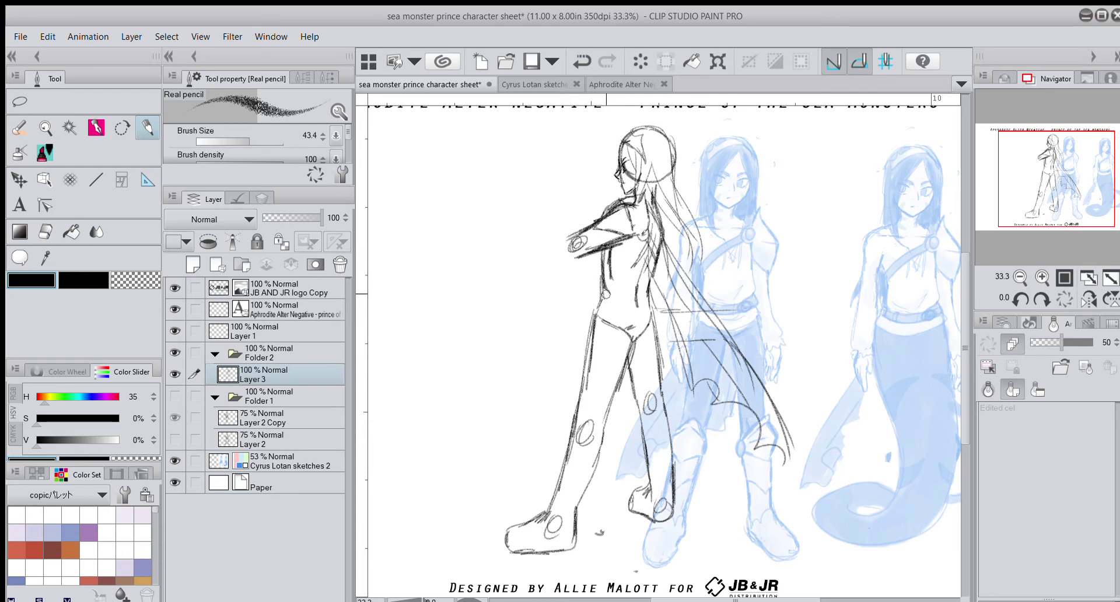
Step: Add the shirt hem and belt line, pointed knee guards, and boot tops and folds on both legs
mouse_move(618, 302)
left_mouse_down()
mouse_move(654, 292)
mouse_move(596, 296)
mouse_move(629, 299)
mouse_move(593, 304)
mouse_move(604, 318)
mouse_move(644, 324)
mouse_move(654, 308)
mouse_move(600, 434)
mouse_move(579, 394)
mouse_move(564, 415)
mouse_move(577, 391)
mouse_move(589, 429)
left_mouse_up()
left_click_drag(650, 409, 654, 413)
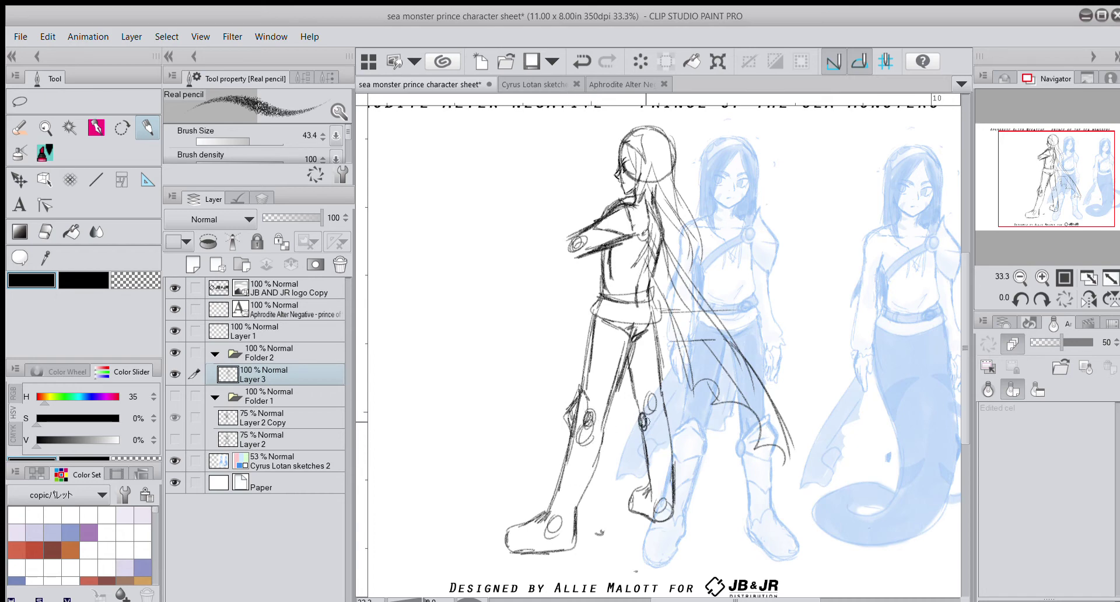
left_click_drag(636, 407, 637, 416)
left_click_drag(660, 448, 673, 442)
left_click_drag(646, 489, 651, 504)
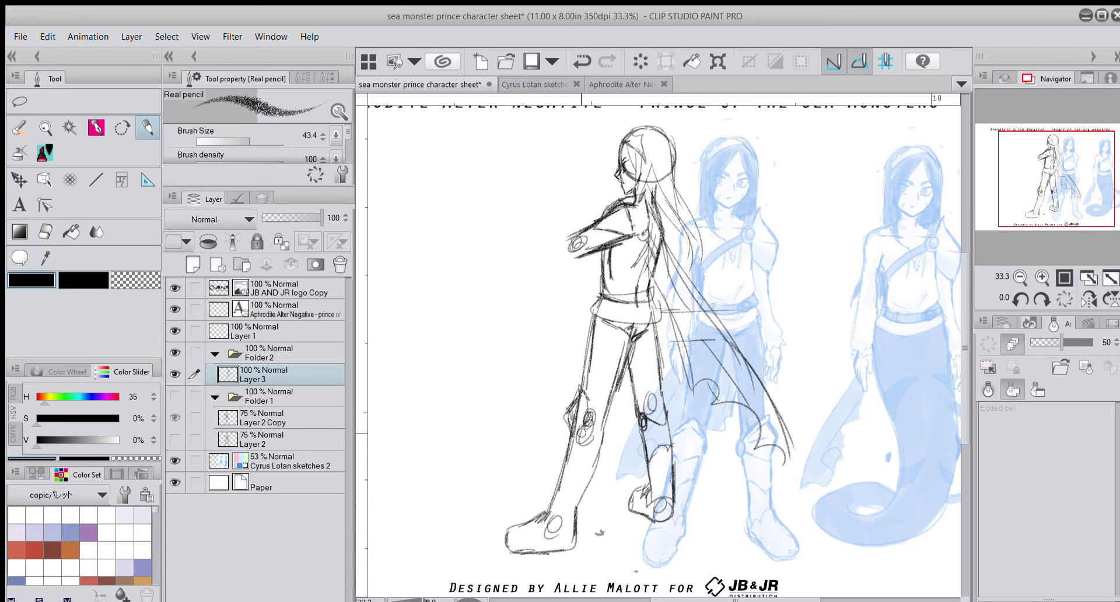
left_click_drag(589, 415, 603, 450)
left_click_drag(660, 424, 671, 410)
mouse_move(604, 442)
left_mouse_down()
mouse_move(607, 455)
mouse_move(578, 477)
left_mouse_up()
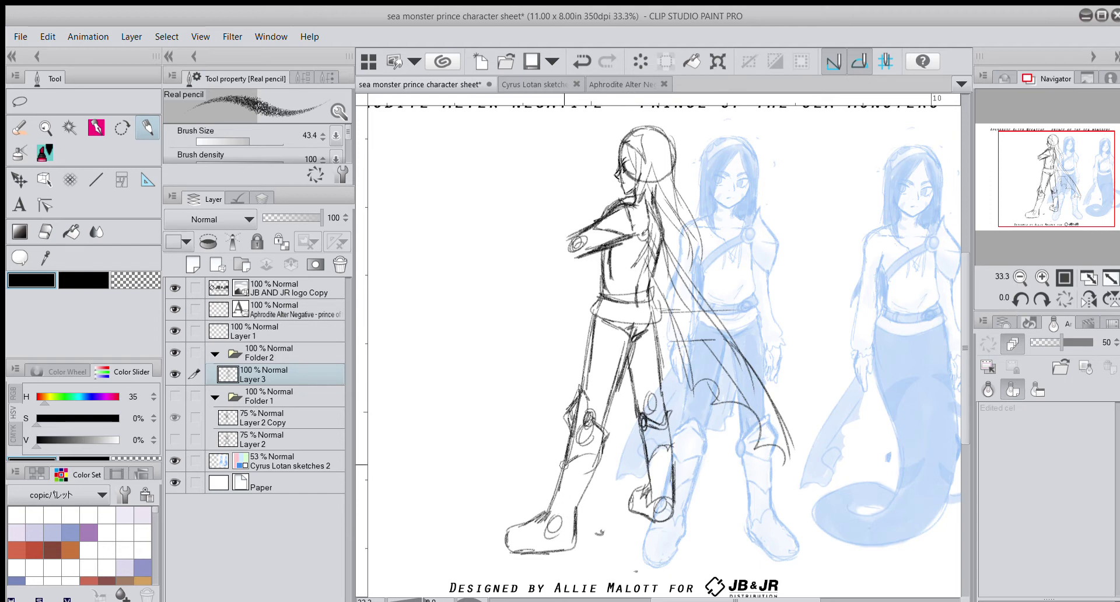
mouse_move(564, 464)
left_mouse_down()
mouse_move(542, 537)
mouse_move(576, 525)
left_mouse_up()
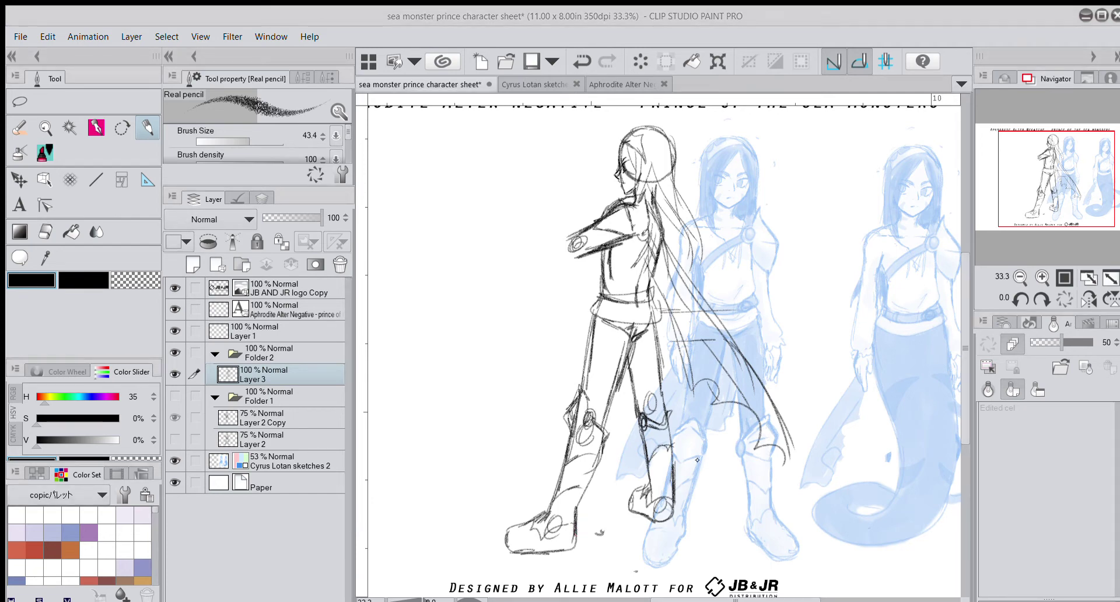
Step: Set the pencil size to 56.6, check the finished Marin magical version sheet, and return to the sea monster prince sheet
left_click(251, 141)
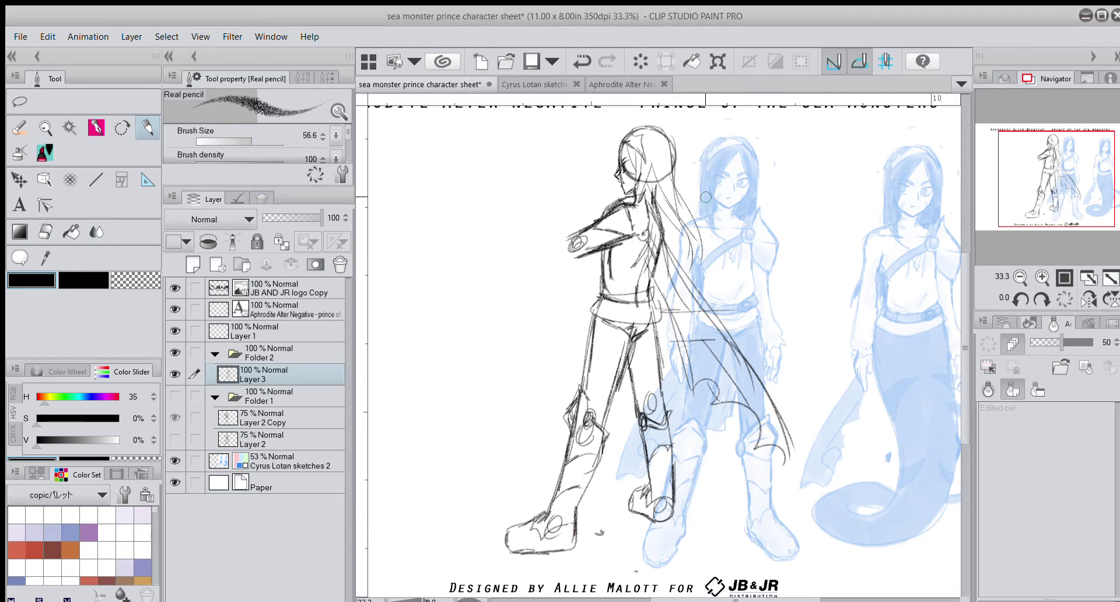
left_click_drag(1059, 204, 1052, 198)
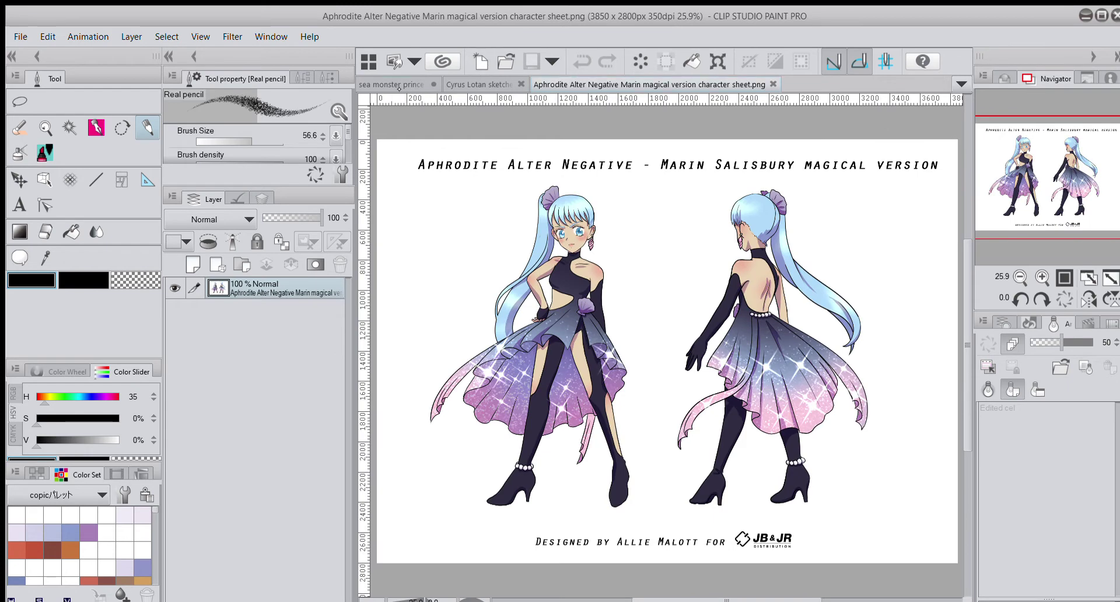
left_click(399, 86)
scroll(730, 240, "down", 1)
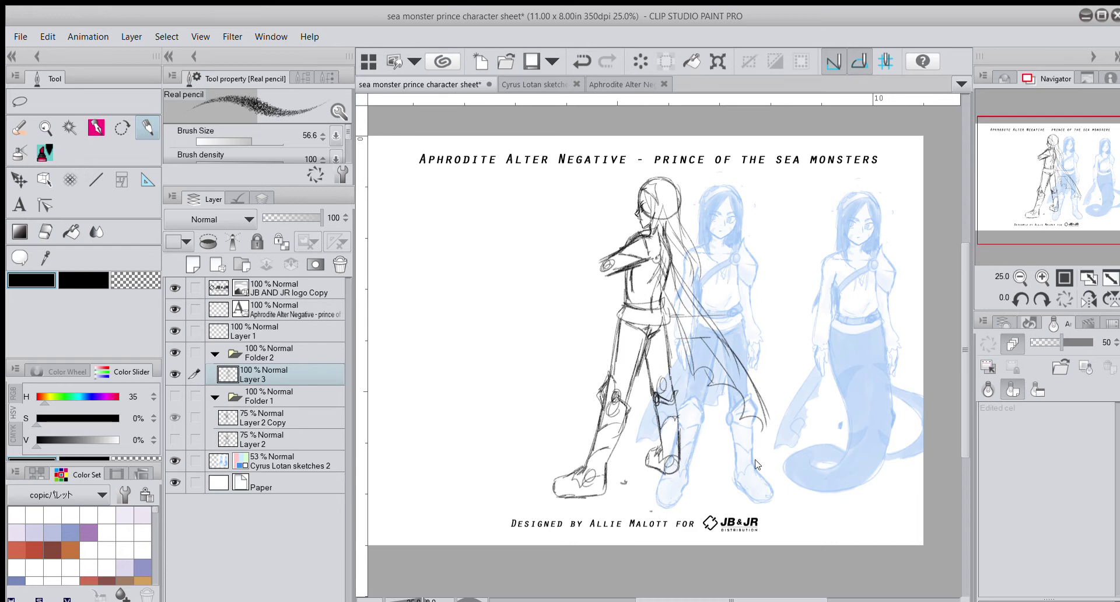
Step: Flip the turned figure on Layer 3 horizontally, move it over the blue reference figure and rotate it slightly clockwise
key("ctrl+t")
left_click_drag(686, 310, 753, 315)
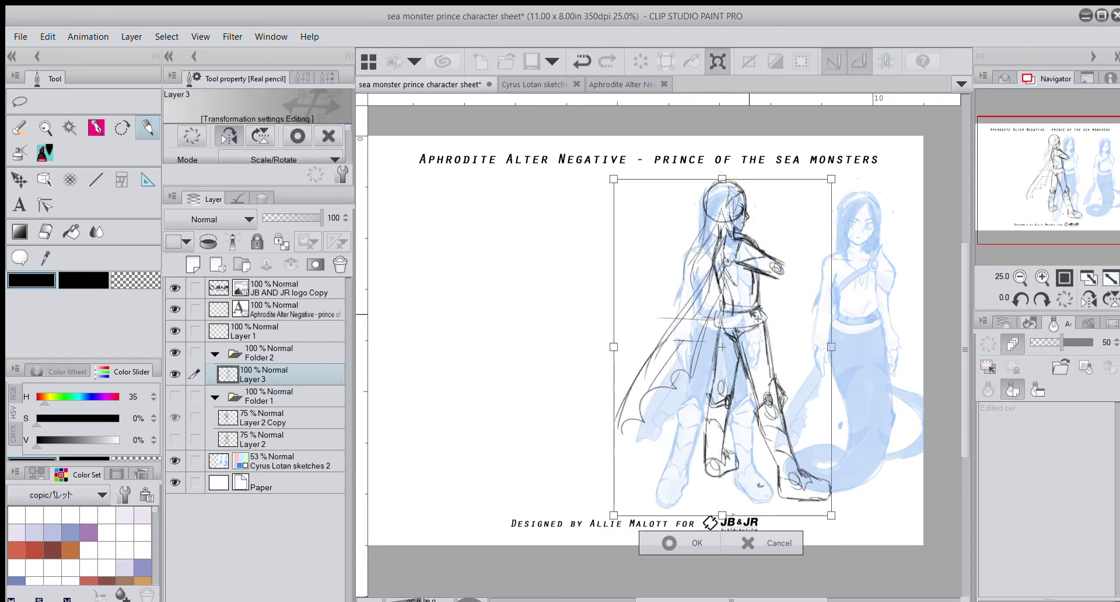
left_click_drag(844, 327, 850, 337)
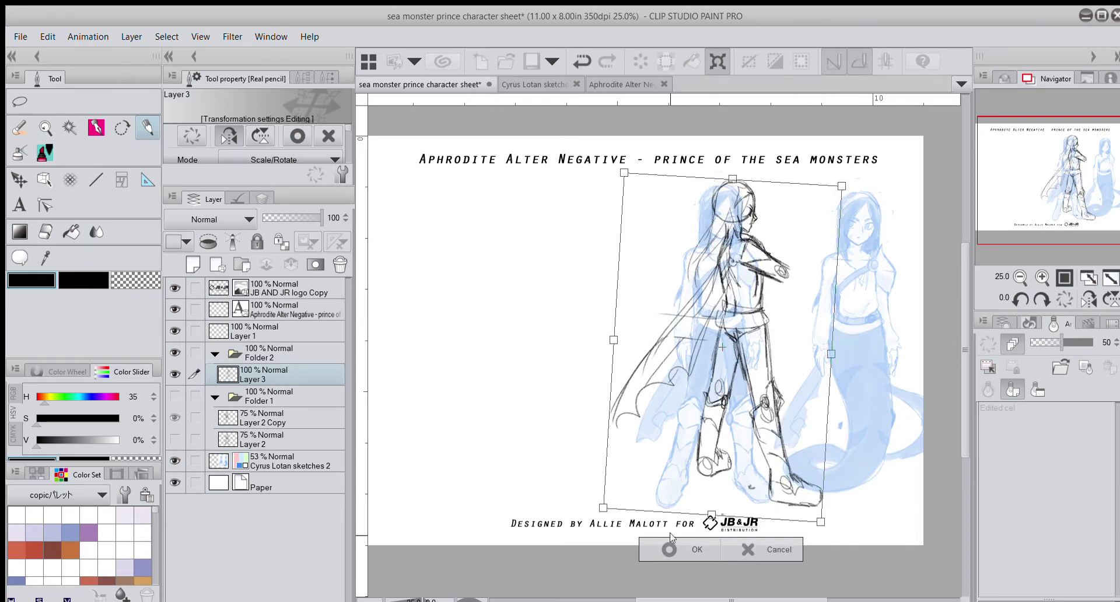
key("Return")
Step: Show the front pose in Folder 1 and hide the Cyrus Lotan sketches 2 reference layer to compare both poses
left_click(174, 396)
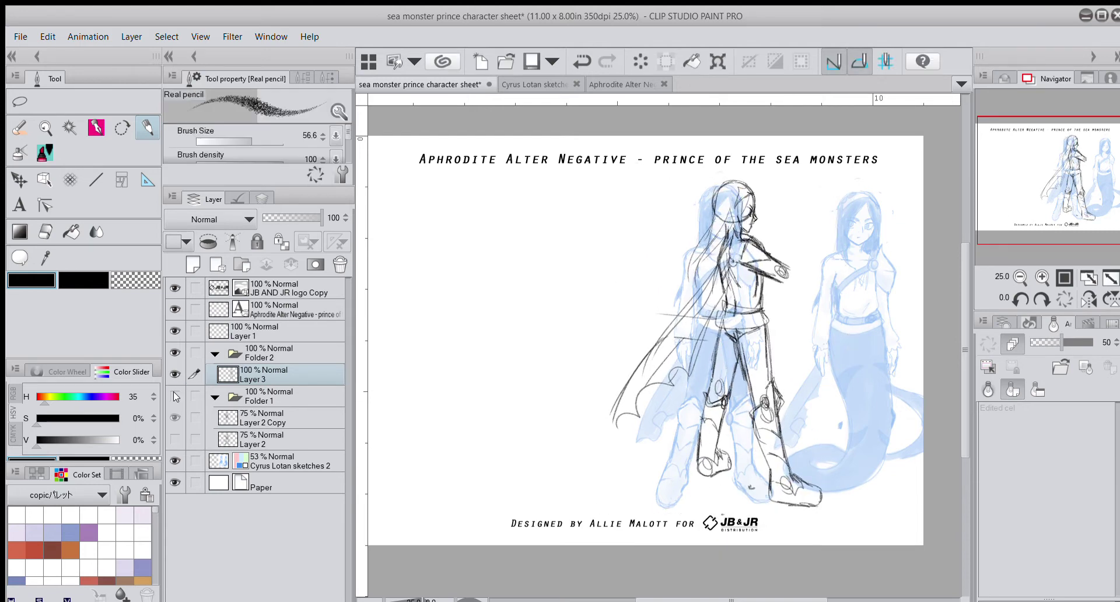
left_click(175, 461)
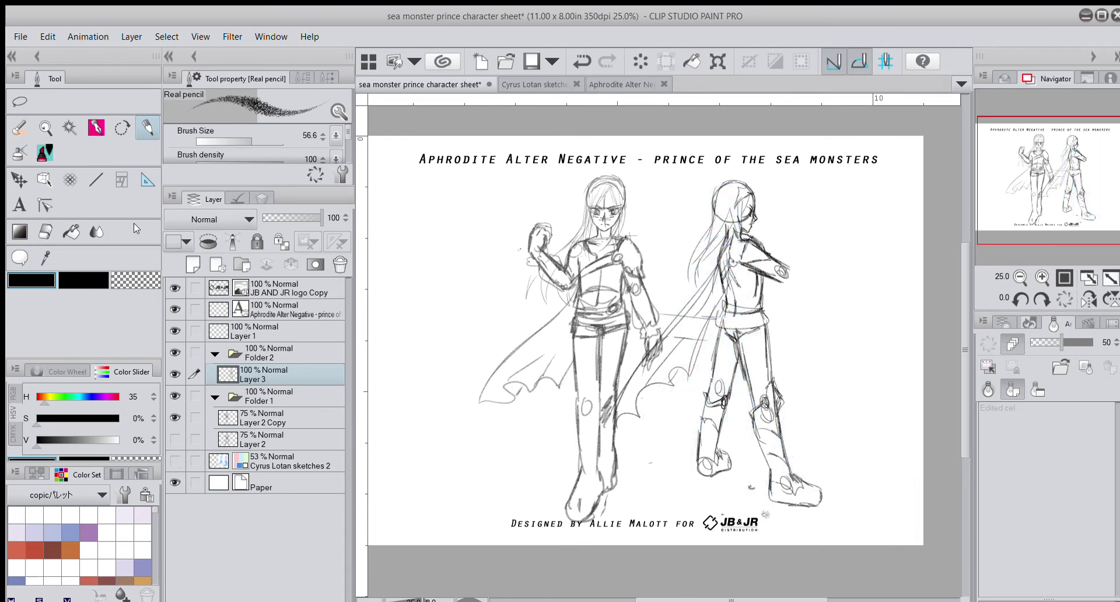
left_click(19, 180)
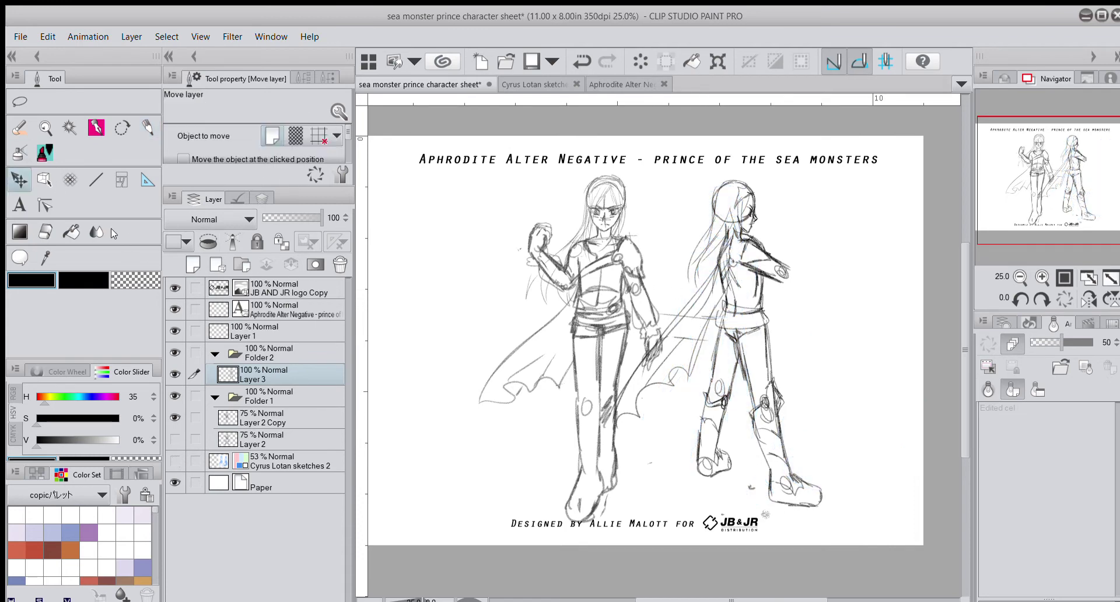
left_click(175, 353)
left_click(175, 353)
left_click(174, 395)
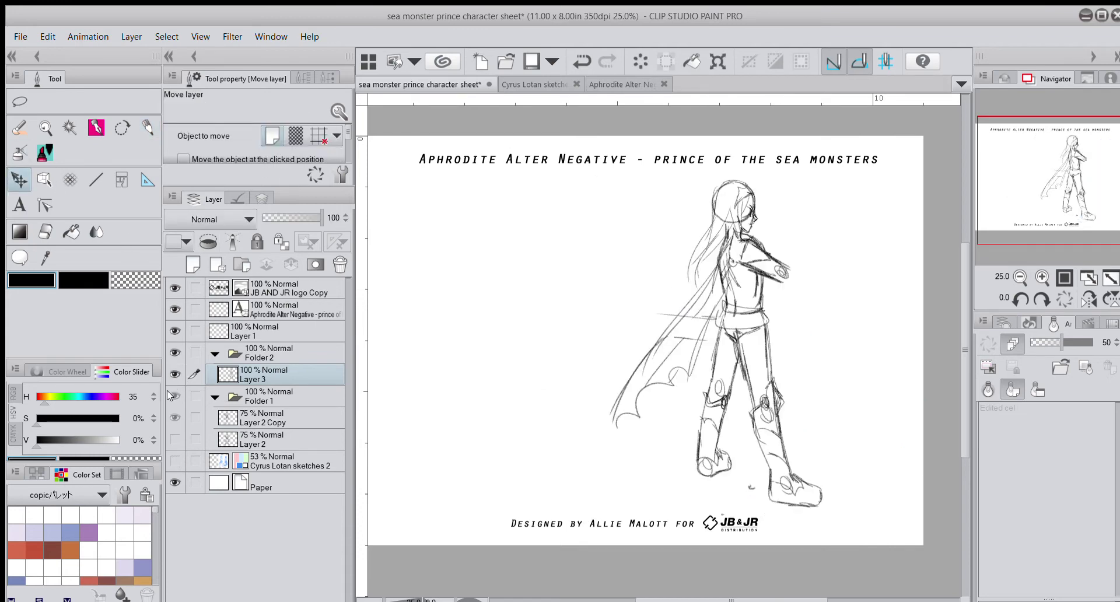
left_click(174, 395)
Step: Move the front pose in Folder 1 further left and nudge the turned pose on Layer 3 slightly left
left_click(262, 399)
left_click_drag(594, 308, 557, 308)
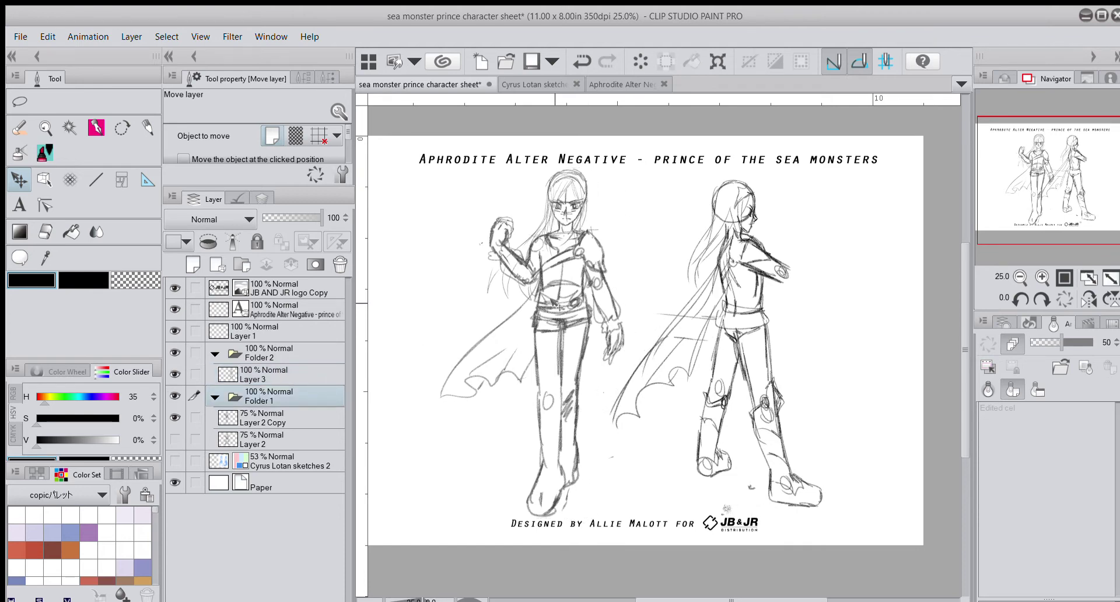
left_click(246, 376)
left_click_drag(727, 343, 718, 345)
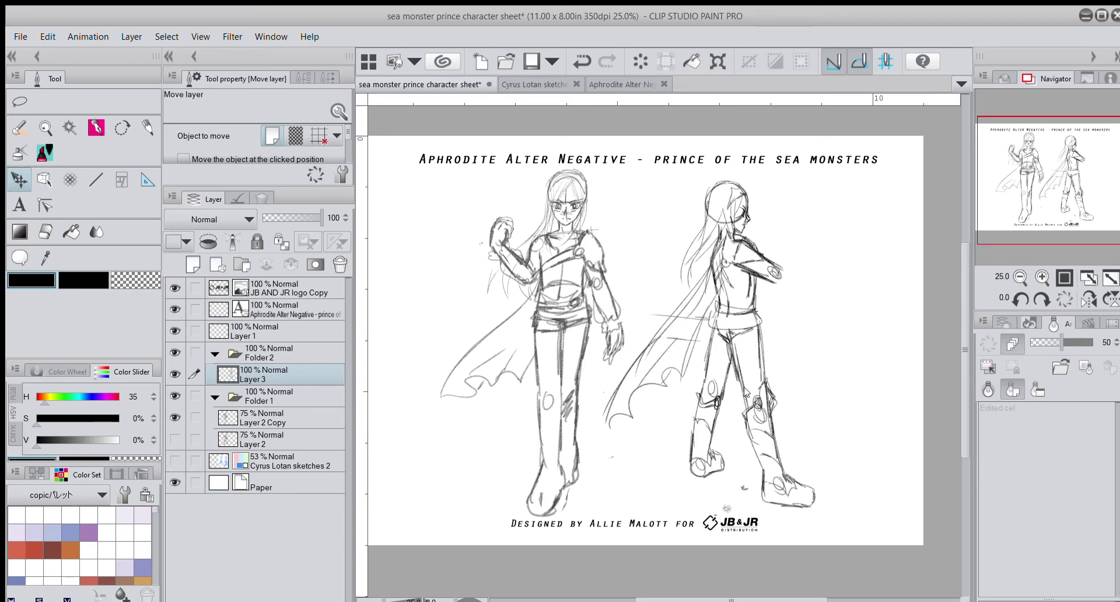
Step: Rotate the side-facing figure sketch on Layer 3 slightly clockwise
key("h")
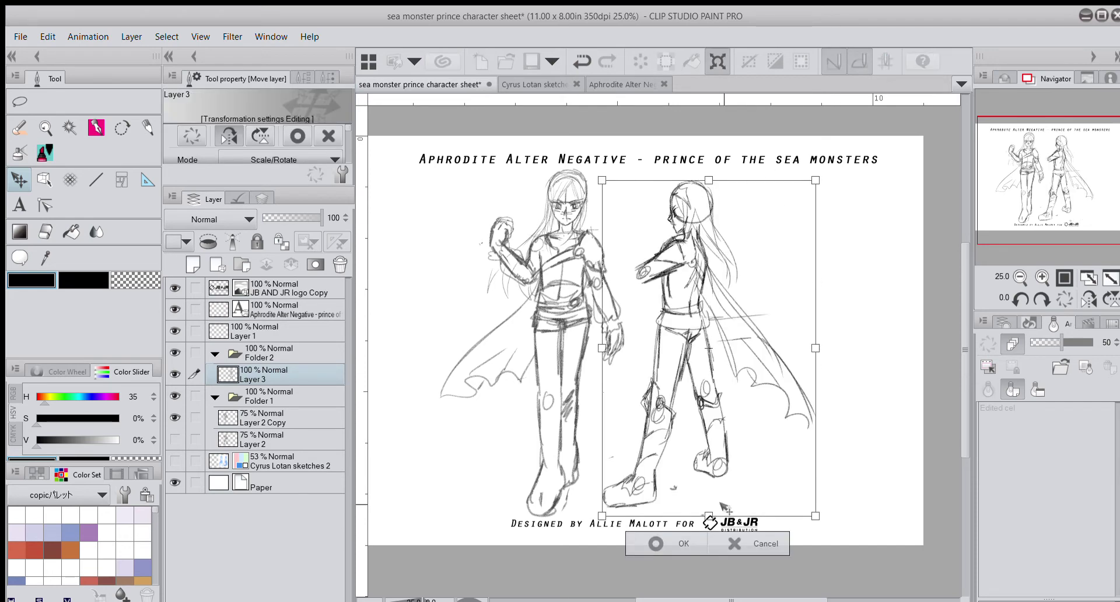
left_click(753, 543)
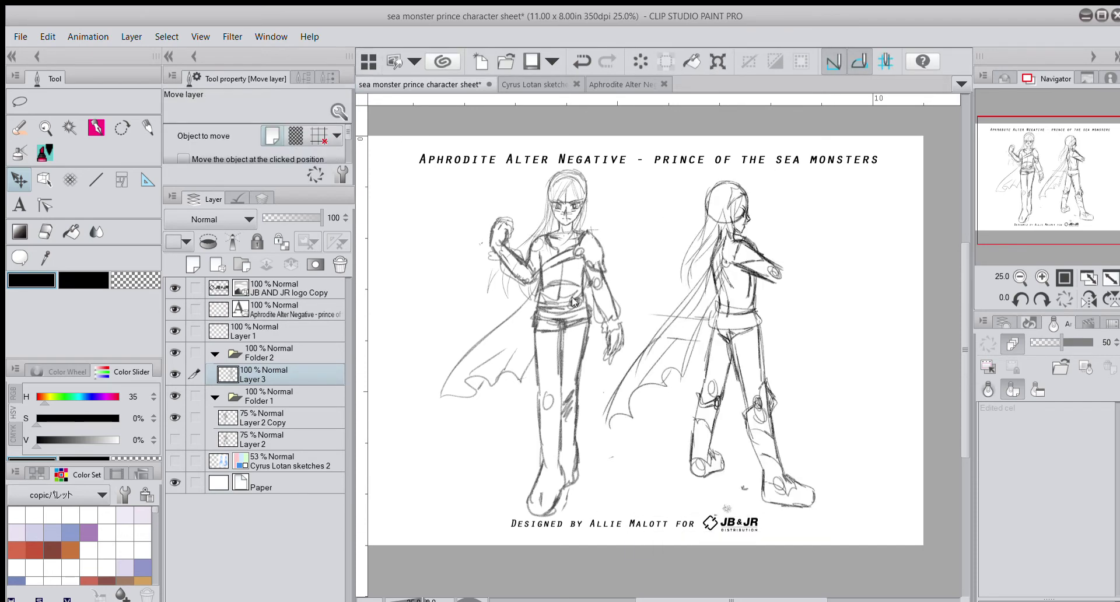
key("ctrl+t")
left_click_drag(847, 292, 845, 299)
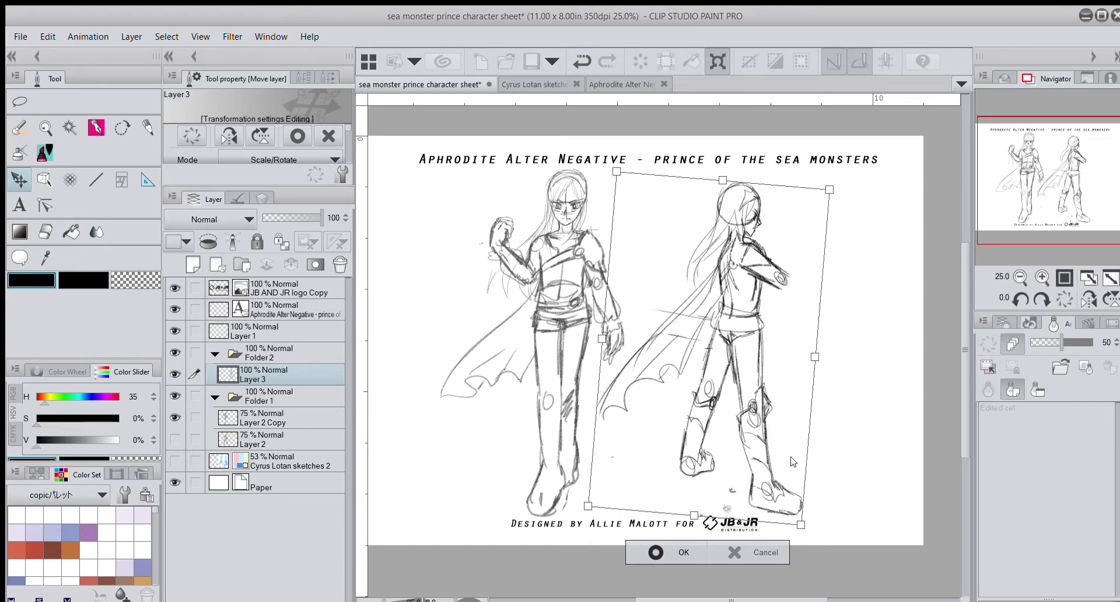
key("Return")
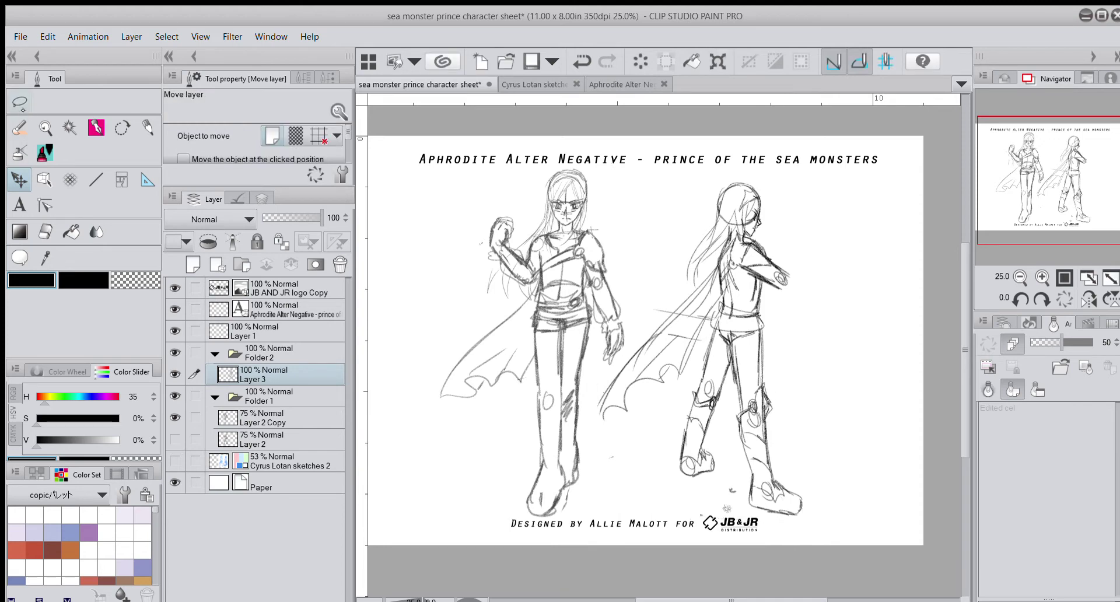
Step: Lasso the side-facing figure's front foot and rotate it slightly counterclockwise so that it sits more level
key("m")
left_click_drag(779, 470, 782, 472)
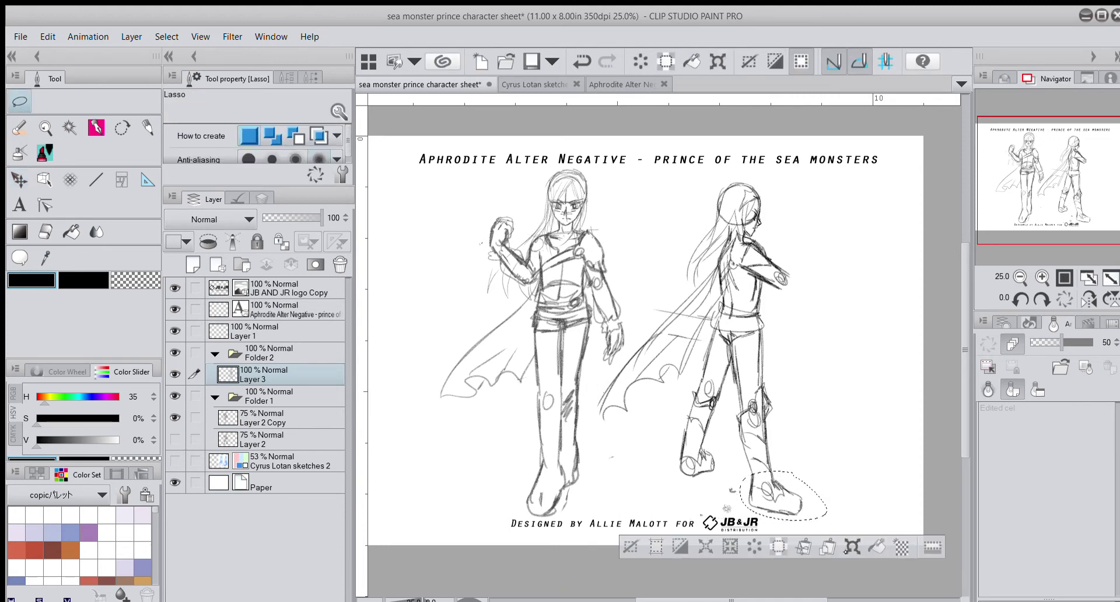
key("ctrl+t")
mouse_move(846, 509)
left_mouse_down()
mouse_move(848, 496)
mouse_move(810, 500)
left_mouse_up()
left_click(759, 547)
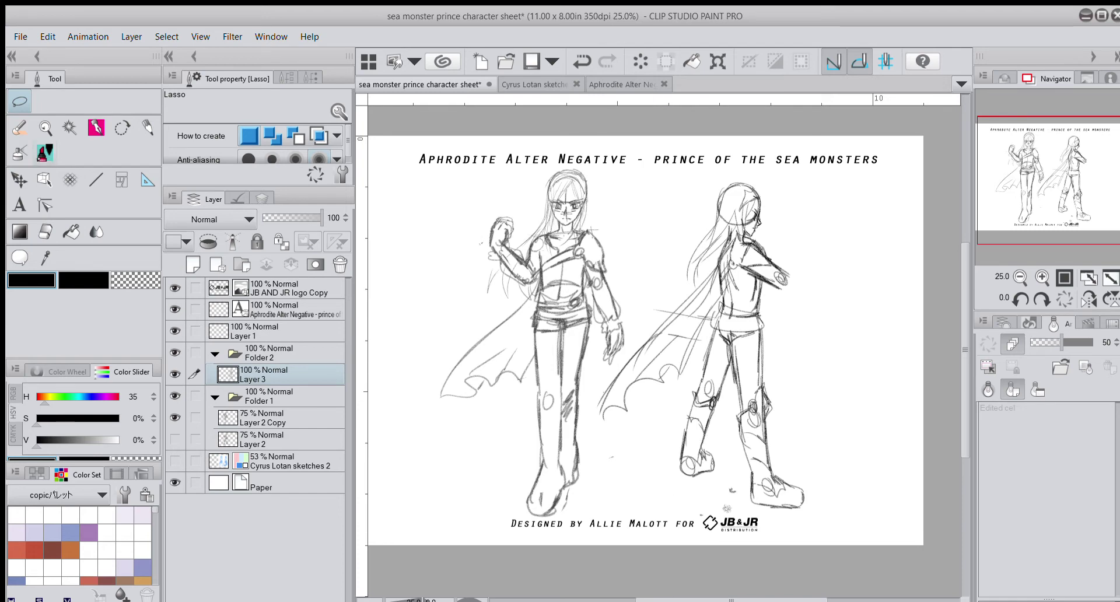
Step: Lasso the side-facing figure's rear lower leg and boot and shift them slightly down to lengthen the leg
left_click(27, 182)
left_click(25, 108)
mouse_move(700, 379)
left_mouse_down()
mouse_move(735, 425)
mouse_move(717, 382)
mouse_move(711, 419)
left_mouse_up()
key("ctrl+t")
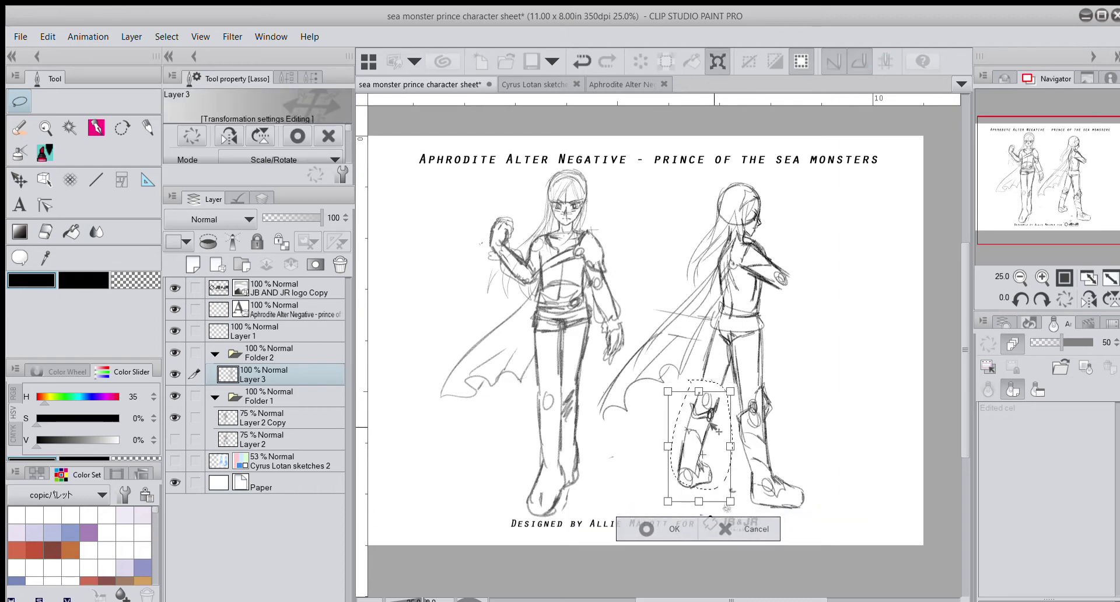
left_click(676, 530)
left_click(541, 529)
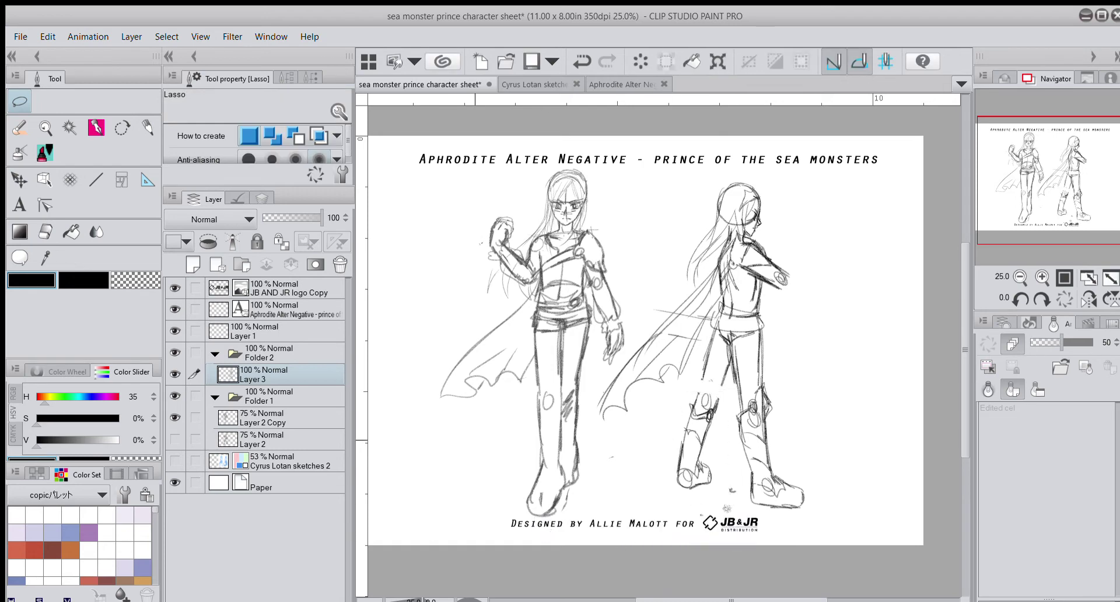
Step: Pencil in the missing leg lines above the rear knee and sketch the scalloped hem of the cape
left_click(149, 131)
left_click_drag(699, 391, 732, 365)
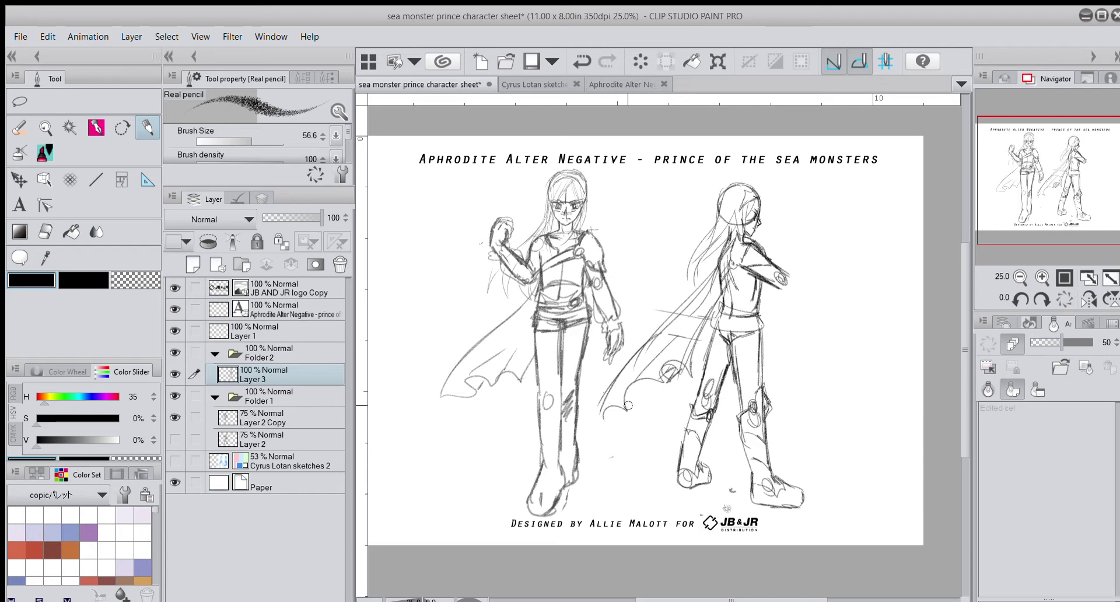
mouse_move(629, 405)
left_mouse_down()
mouse_move(643, 386)
mouse_move(605, 422)
mouse_move(624, 407)
left_mouse_up()
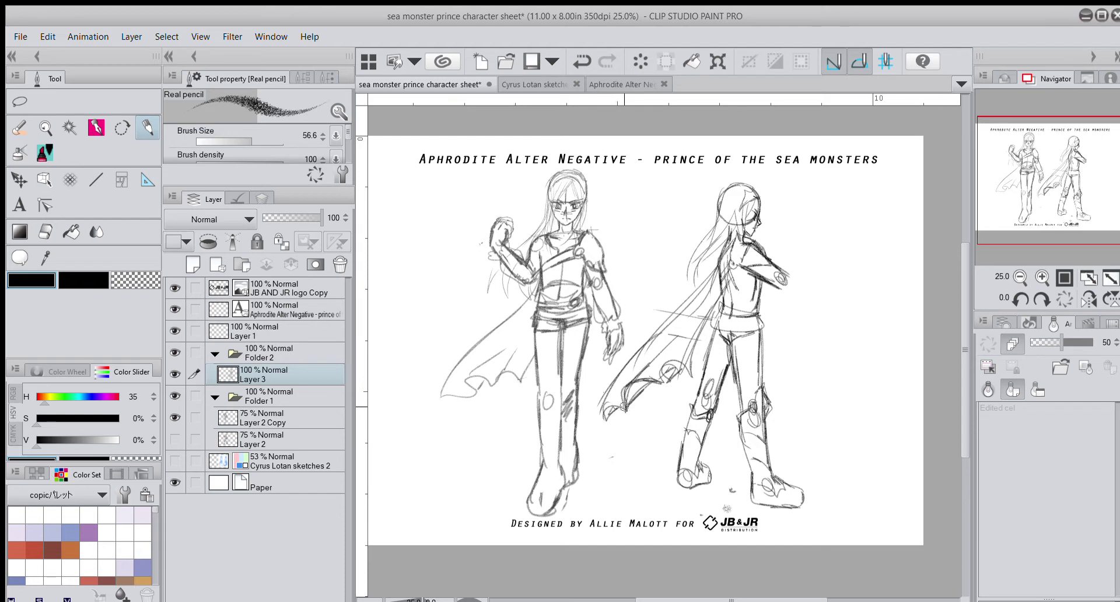
Step: Rework the side-facing figure's shoulder lines and sketch long hair strands falling down the back
mouse_move(715, 298)
left_mouse_down()
mouse_move(693, 338)
mouse_move(677, 336)
mouse_move(727, 252)
mouse_move(703, 301)
mouse_move(758, 255)
left_mouse_up()
left_click(1042, 277)
left_click(1062, 164)
left_click_drag(765, 261, 735, 319)
left_click_drag(740, 278, 677, 355)
mouse_move(676, 289)
left_mouse_down()
mouse_move(696, 374)
mouse_move(694, 352)
mouse_move(705, 358)
mouse_move(657, 365)
left_mouse_up()
mouse_move(684, 257)
left_mouse_down()
mouse_move(644, 322)
mouse_move(641, 365)
left_mouse_up()
left_click_drag(685, 286, 665, 371)
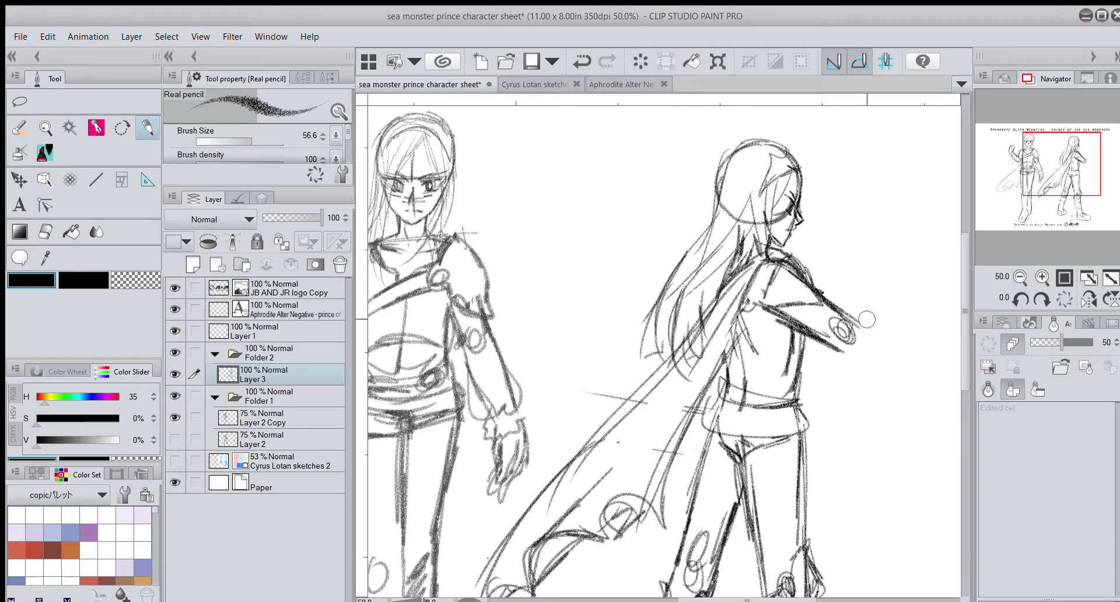
Step: Sketch the side-facing figure's forearm extended forward and downward from the elbow
left_click_drag(1061, 182, 1098, 185)
left_click_drag(741, 300, 803, 342)
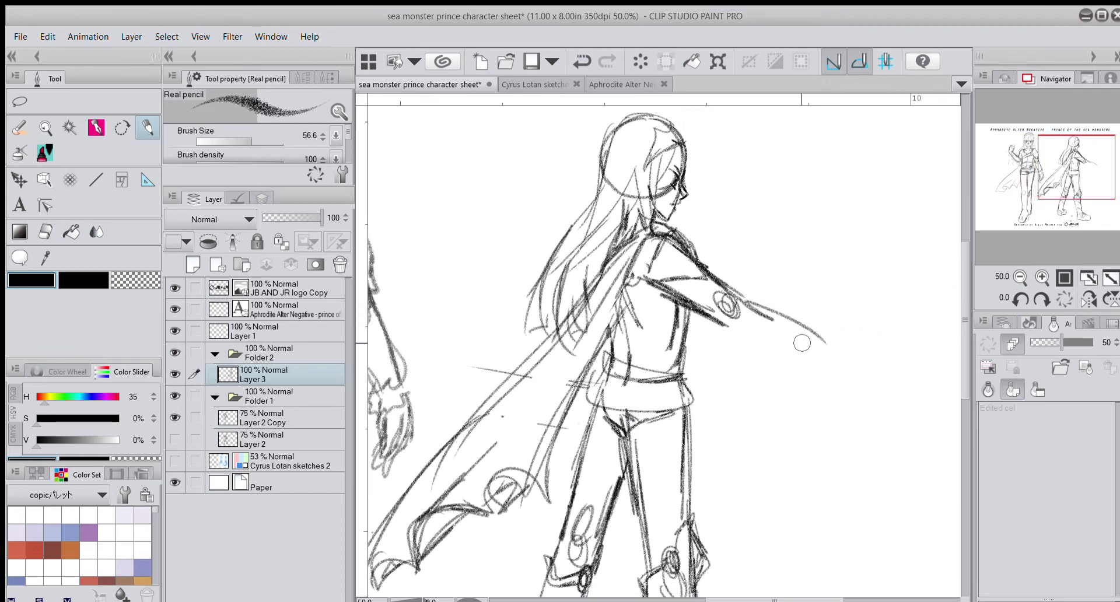
left_click_drag(726, 324, 813, 352)
mouse_move(751, 299)
left_mouse_down()
mouse_move(787, 320)
mouse_move(748, 294)
mouse_move(755, 331)
mouse_move(818, 359)
left_mouse_up()
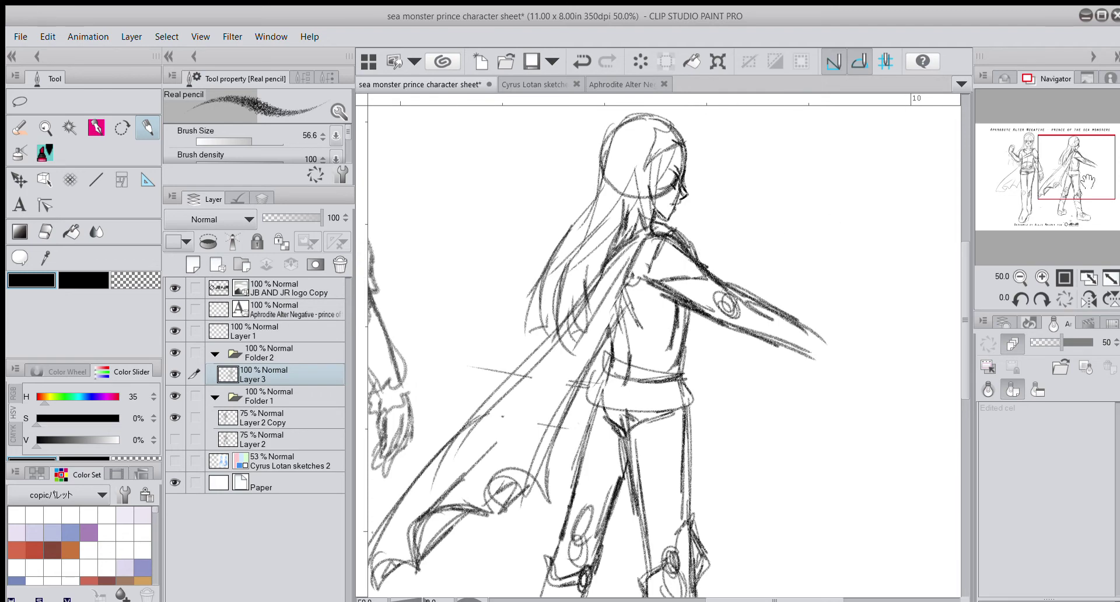
Step: Sketch the sleeve edge across the upper arm and rough in the wrist and start of the hand
mouse_move(1088, 181)
left_mouse_down()
mouse_move(1051, 185)
mouse_move(1074, 186)
left_mouse_up()
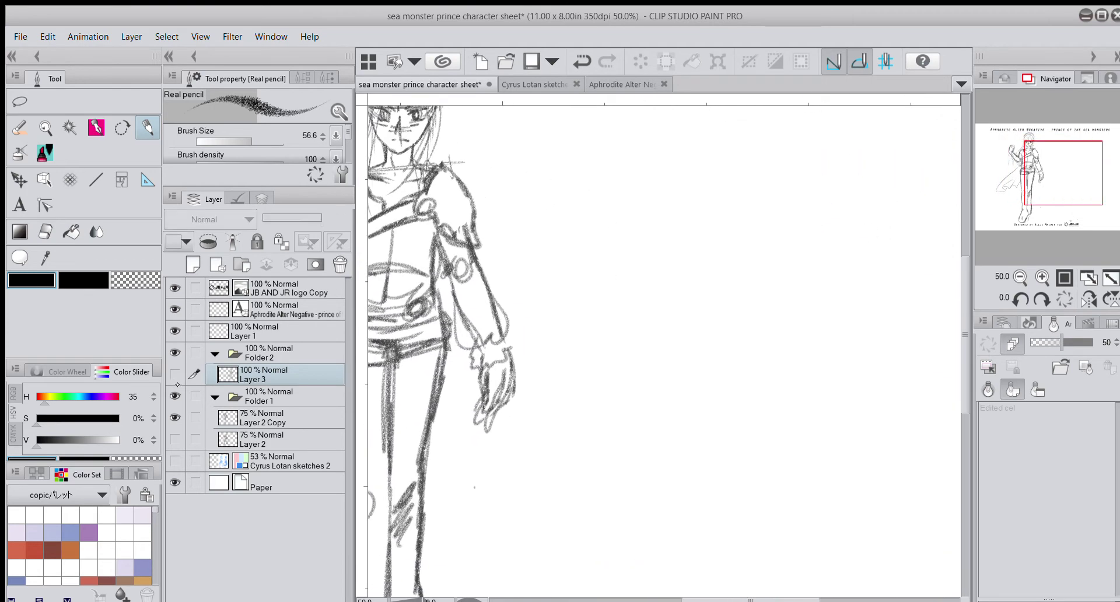
left_click_drag(800, 235, 748, 234)
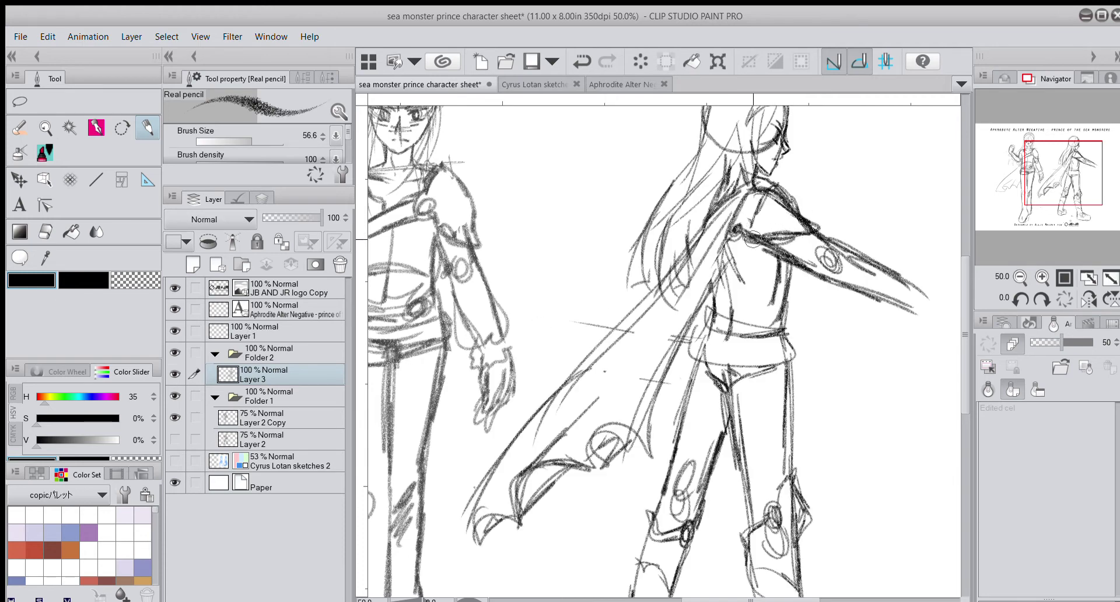
left_click_drag(1057, 186, 1076, 183)
left_click_drag(769, 331, 782, 353)
left_click_drag(782, 306, 826, 347)
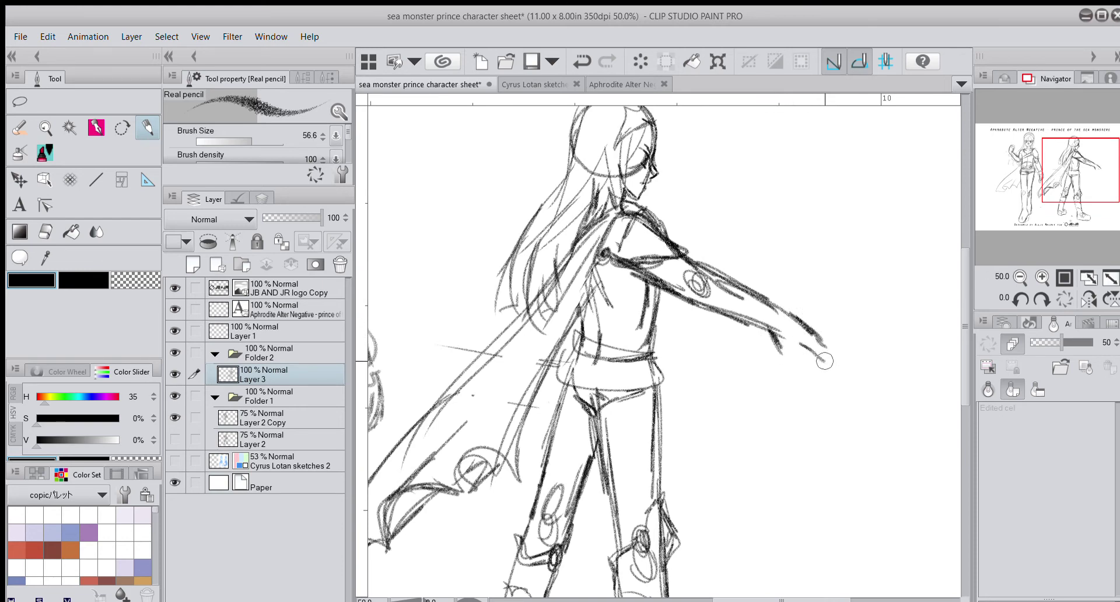
Step: Erase the rough hand outline and draw an open hand with spread fingers at the end of the extended arm
left_click(1043, 278)
left_click_drag(1065, 186, 1075, 192)
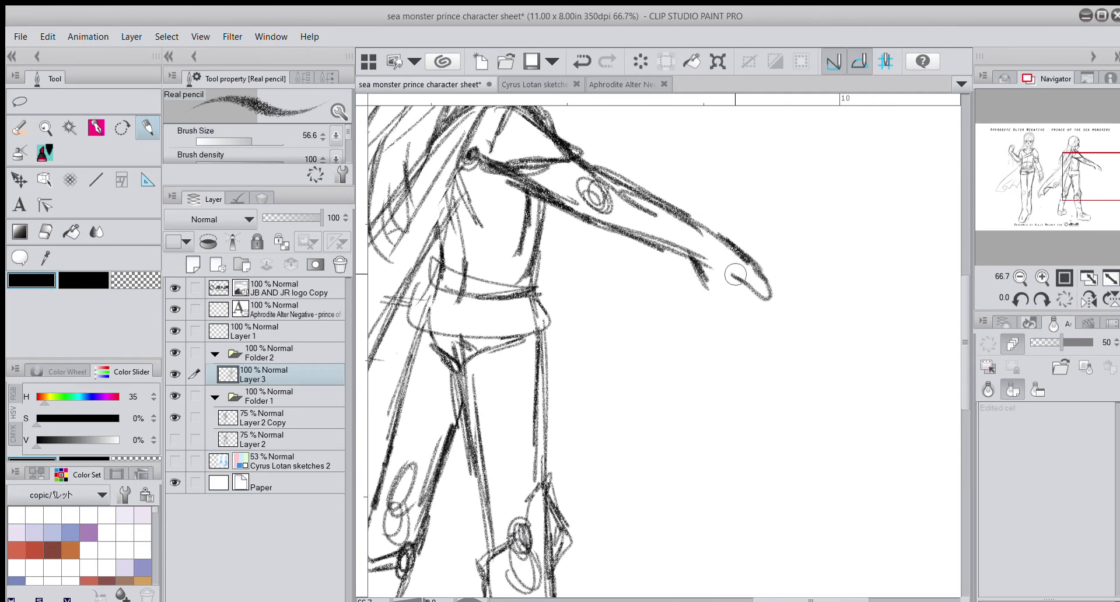
key("e")
left_click_drag(753, 274, 789, 282)
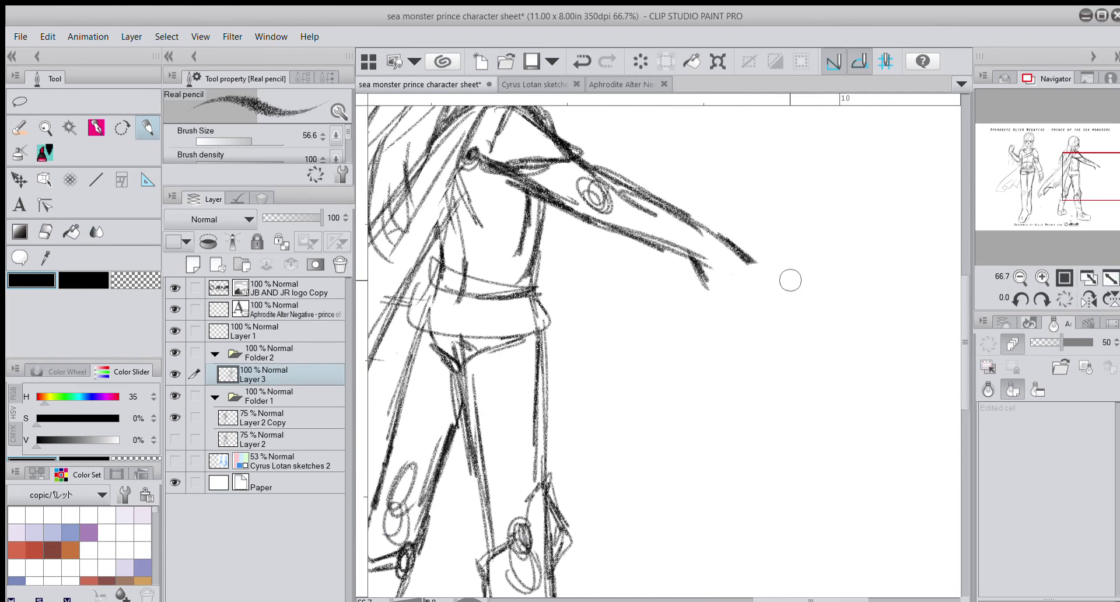
mouse_move(724, 240)
left_mouse_down()
mouse_move(799, 300)
mouse_move(746, 280)
mouse_move(749, 313)
mouse_move(796, 342)
mouse_move(805, 335)
mouse_move(778, 298)
mouse_move(756, 328)
mouse_move(744, 322)
mouse_move(782, 351)
mouse_move(753, 314)
mouse_move(754, 336)
mouse_move(783, 334)
left_mouse_up()
left_click_drag(723, 311, 774, 366)
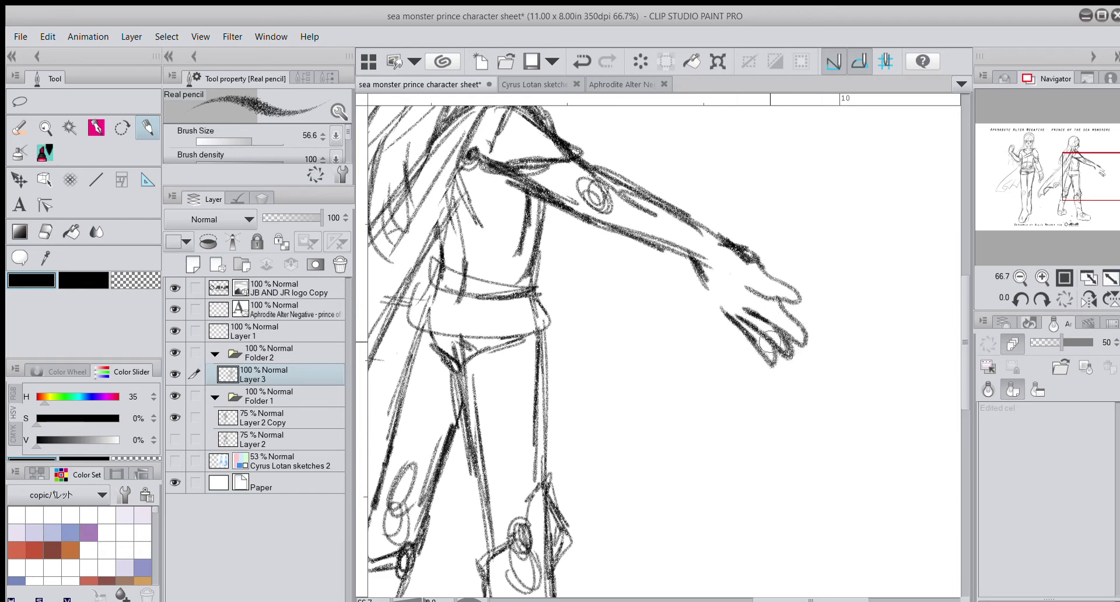
left_click_drag(698, 276, 761, 367)
left_click_drag(703, 294, 762, 368)
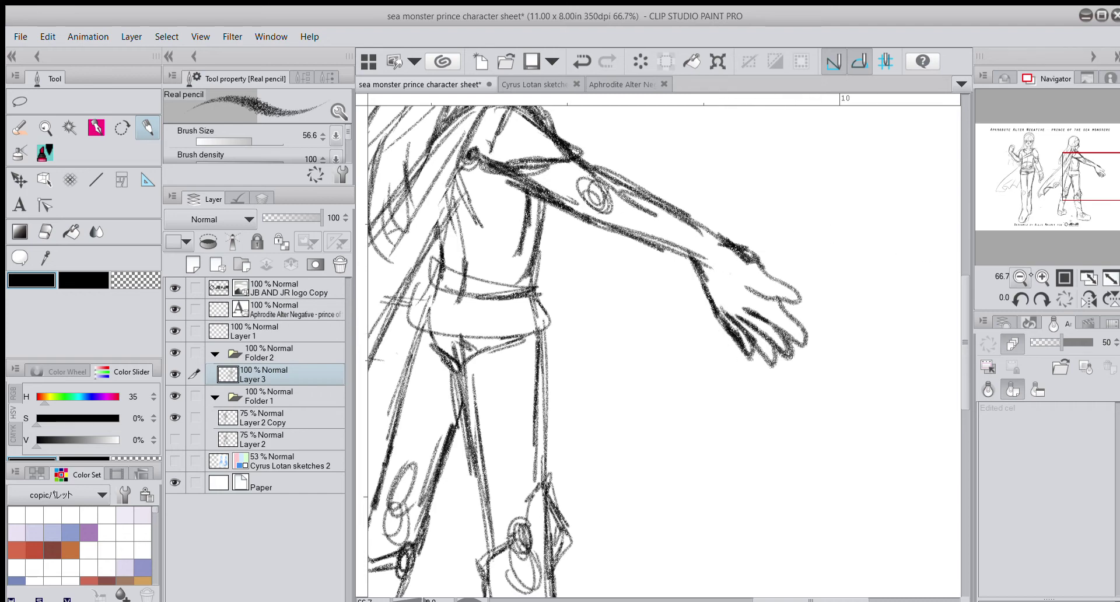
Step: Lasso the extended hand, scale it down to fit the arm, and clear the selection
double_click(1021, 278)
left_click(28, 108)
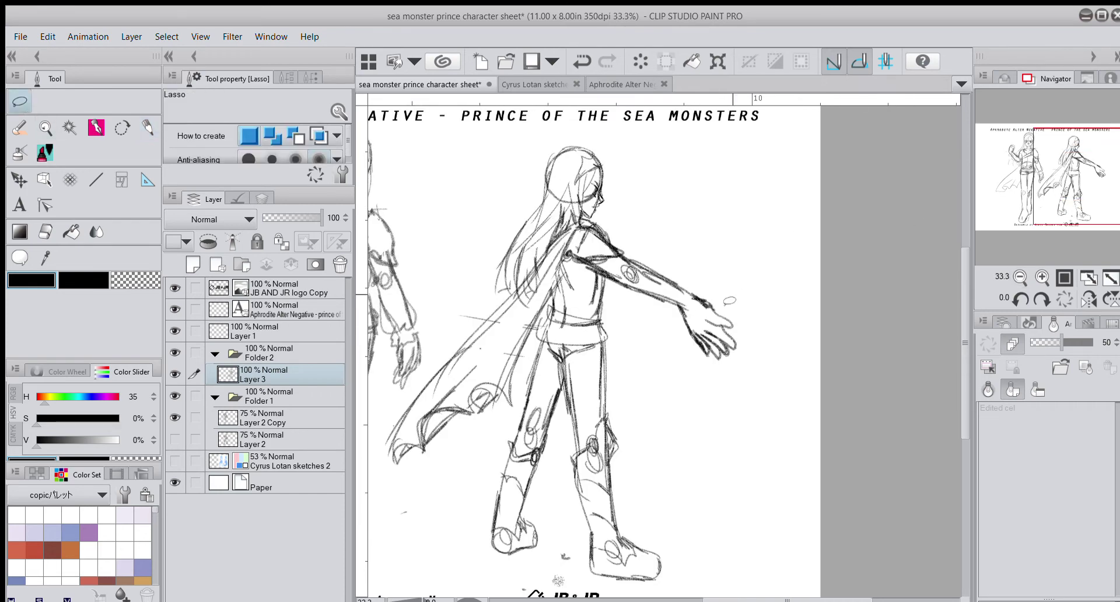
mouse_move(729, 299)
left_mouse_down()
mouse_move(731, 380)
mouse_move(732, 300)
left_mouse_up()
left_click(785, 398)
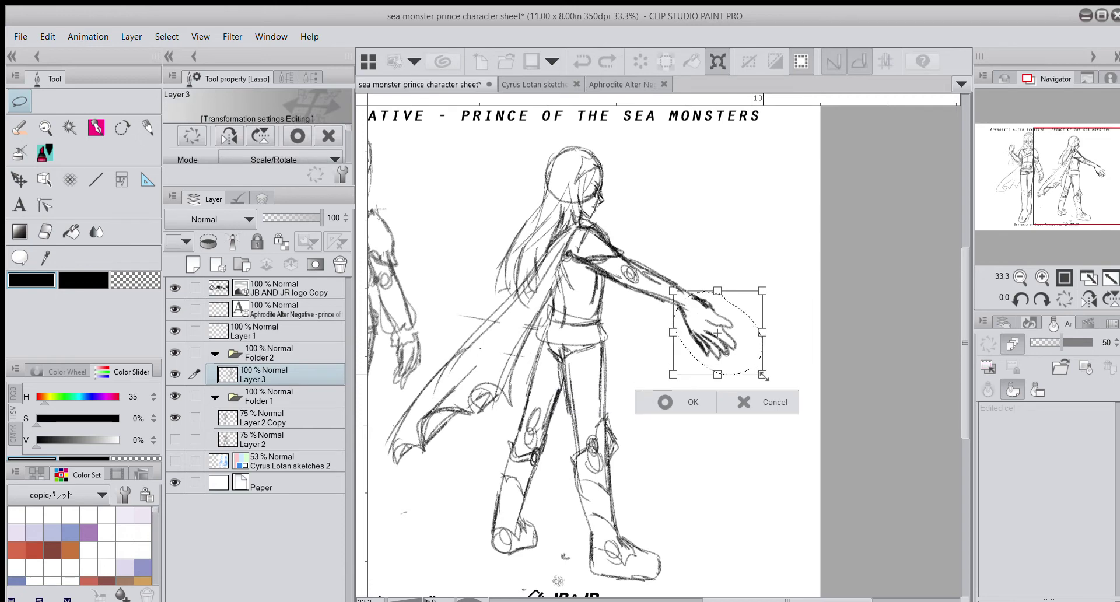
left_click_drag(764, 375, 713, 334)
left_click(649, 377)
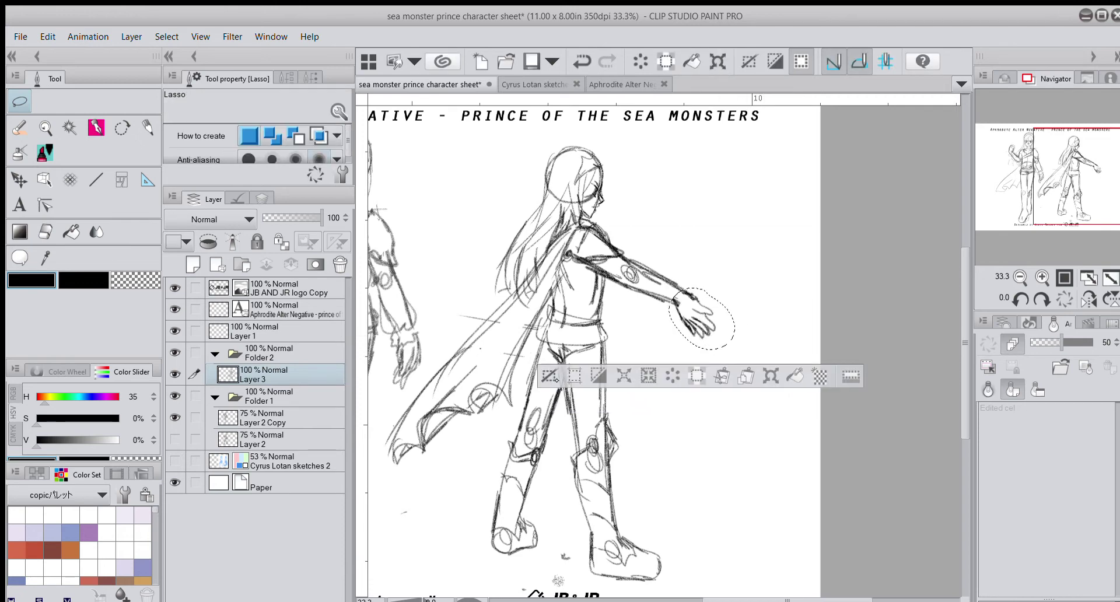
left_click(580, 378)
Step: Erase the side-facing figure's cape and redraw it hanging narrower from the shoulder with folds and a wavy hem
left_click_drag(1071, 168, 1040, 174)
key("p")
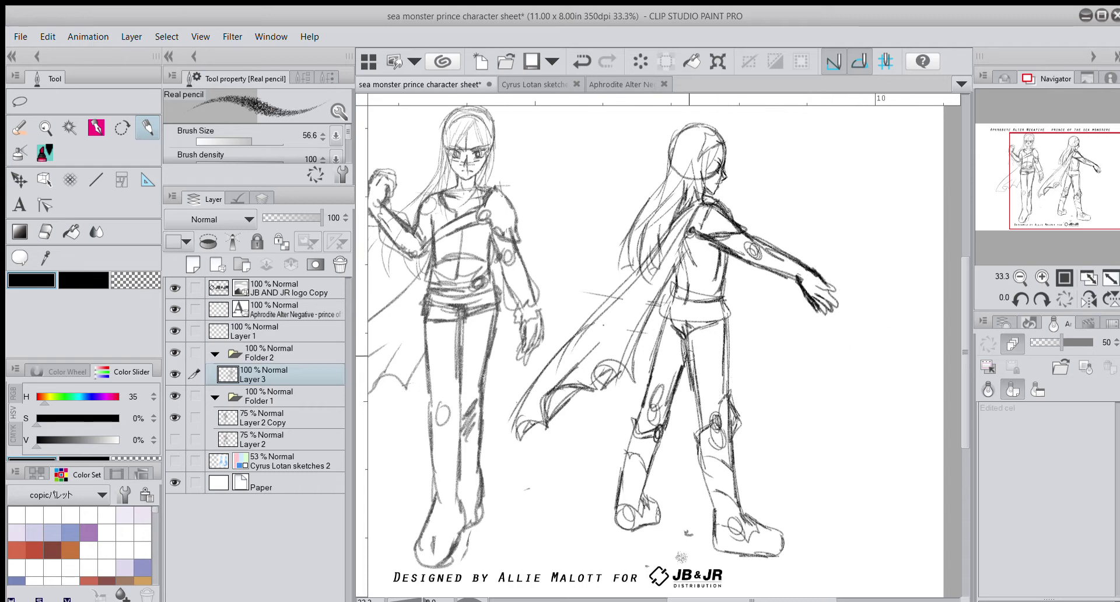
mouse_move(674, 329)
left_mouse_down()
mouse_move(651, 285)
mouse_move(584, 356)
mouse_move(601, 274)
mouse_move(632, 335)
mouse_move(626, 289)
left_mouse_up()
mouse_move(671, 227)
left_mouse_down()
mouse_move(628, 323)
mouse_move(604, 343)
left_mouse_up()
left_click_drag(676, 242, 659, 350)
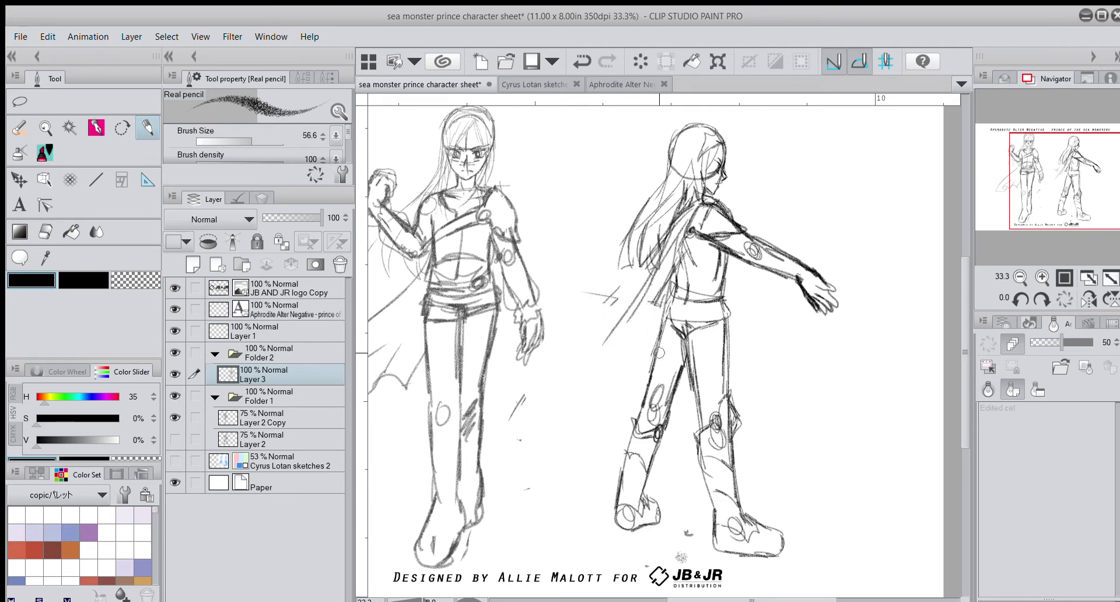
mouse_move(675, 260)
left_mouse_down()
mouse_move(666, 376)
mouse_move(549, 432)
mouse_move(581, 476)
mouse_move(592, 438)
mouse_move(642, 403)
mouse_move(688, 300)
mouse_move(691, 234)
mouse_move(665, 379)
left_mouse_up()
mouse_move(658, 284)
left_mouse_down()
mouse_move(645, 275)
mouse_move(578, 429)
left_mouse_up()
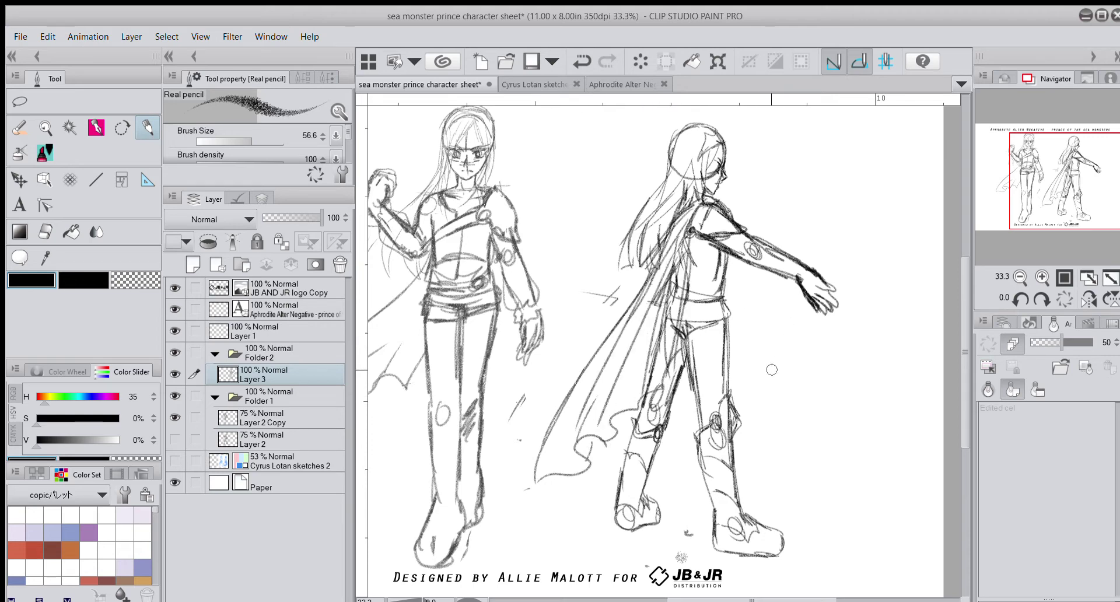
Step: Add the cuff and elbow details to the extended forearm and reinforce the waistband line
left_click_drag(1046, 201, 1042, 198)
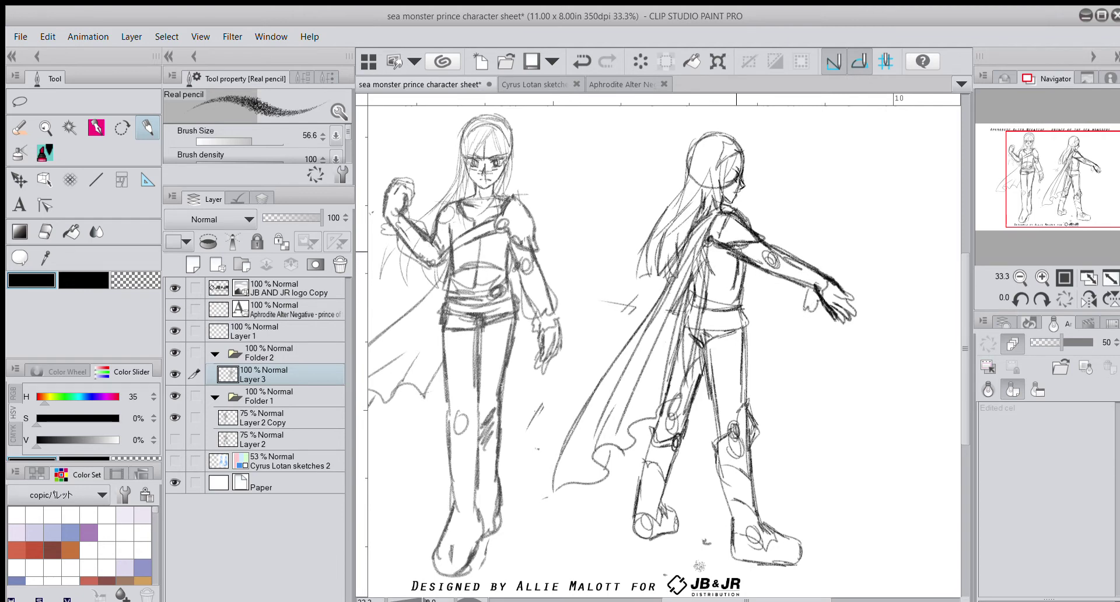
mouse_move(765, 281)
left_mouse_down()
mouse_move(800, 299)
mouse_move(806, 288)
mouse_move(763, 268)
mouse_move(766, 255)
mouse_move(807, 273)
left_mouse_up()
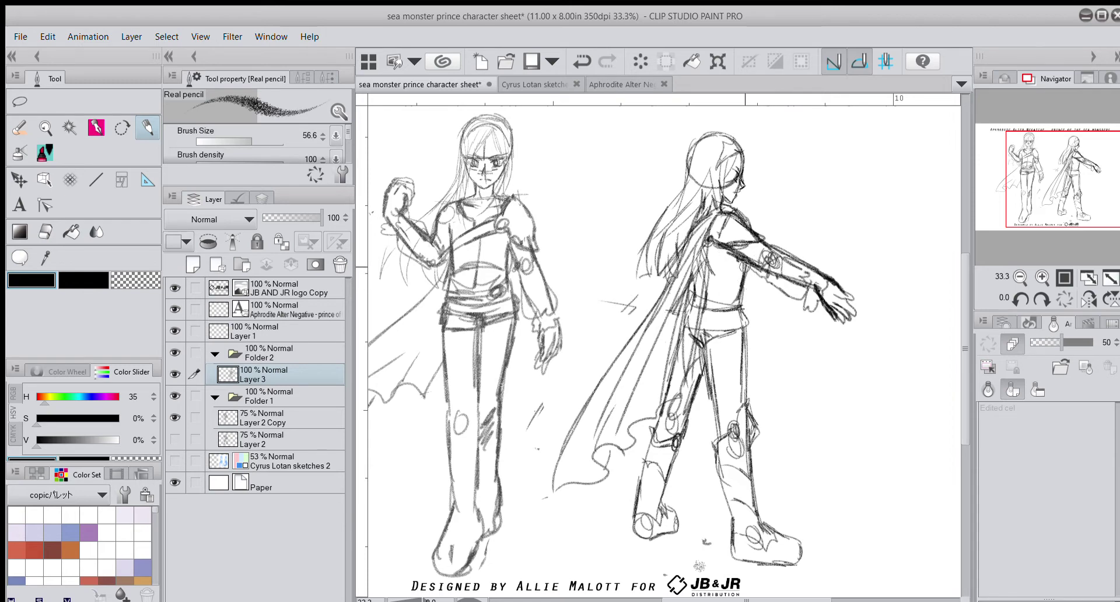
left_click_drag(732, 304, 708, 301)
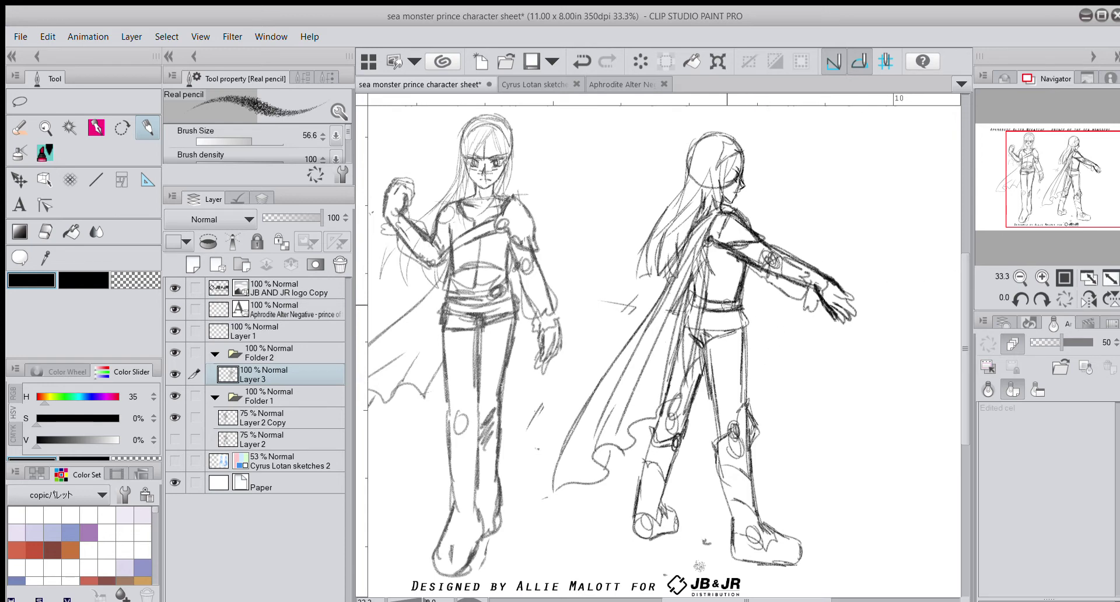
Step: Erase the head circle's construction line and overlapping strokes around the side-facing figure's neck
scroll(659, 252, "down", 2)
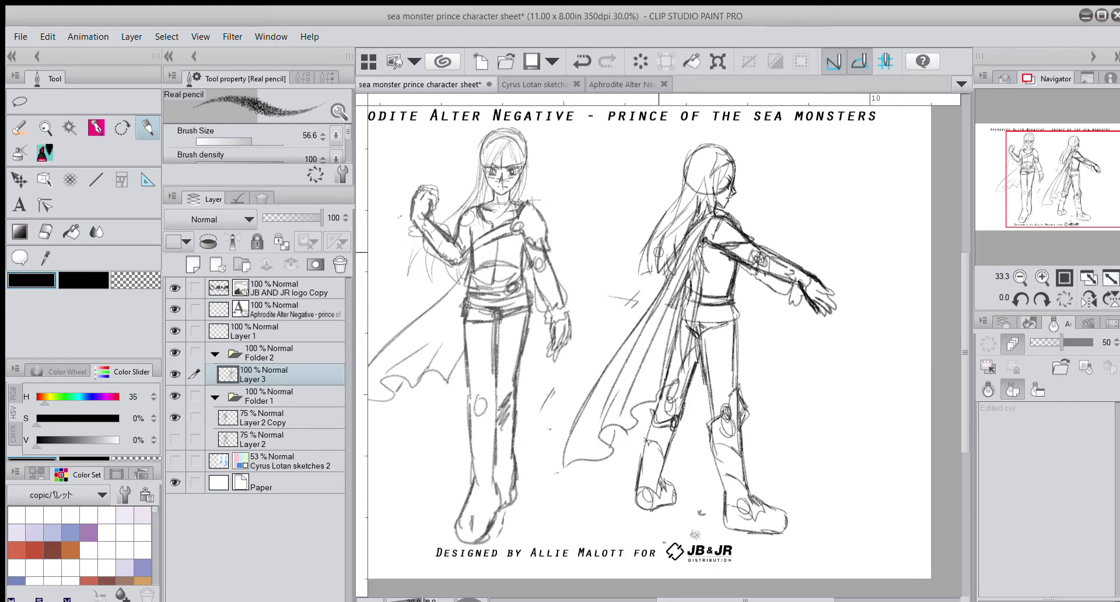
scroll(668, 214, "up", 2)
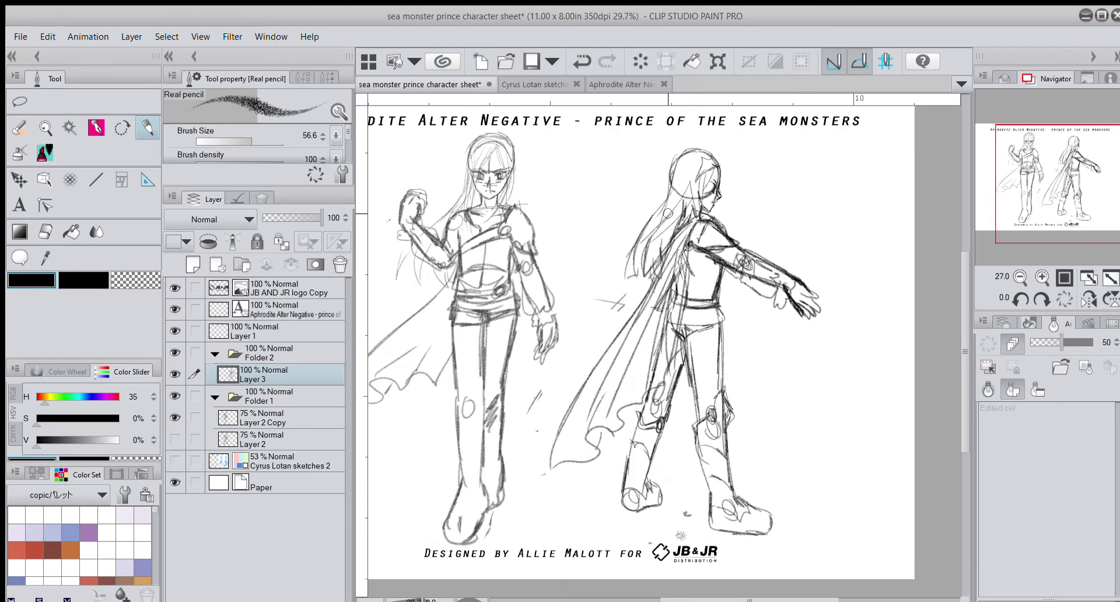
scroll(662, 213, "down", 2)
left_click_drag(1059, 186, 1055, 175)
scroll(785, 195, "up", 8)
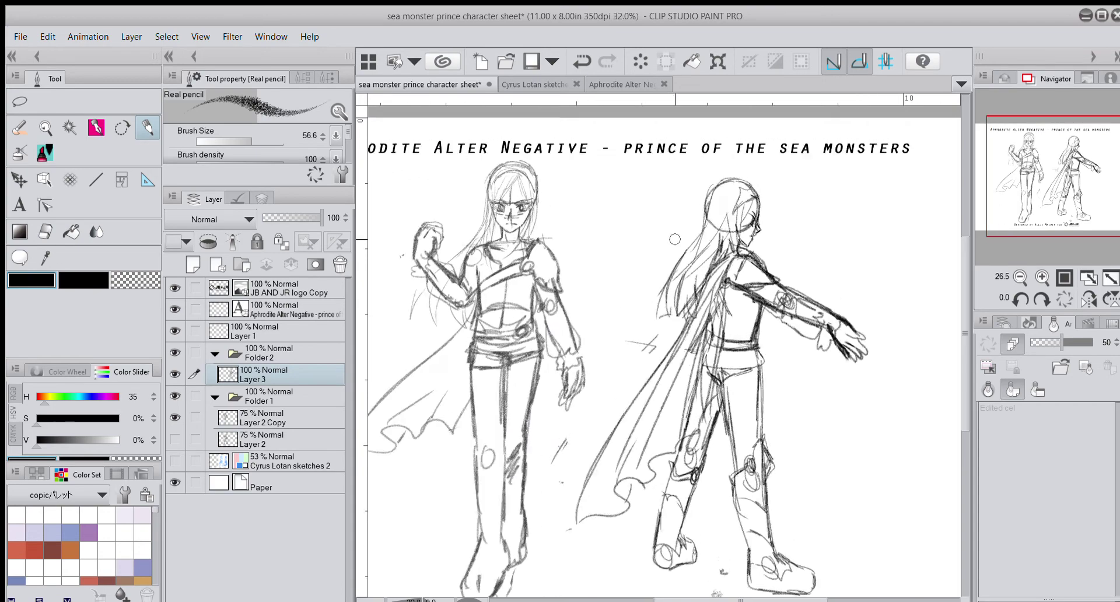
scroll(784, 195, "up", 1)
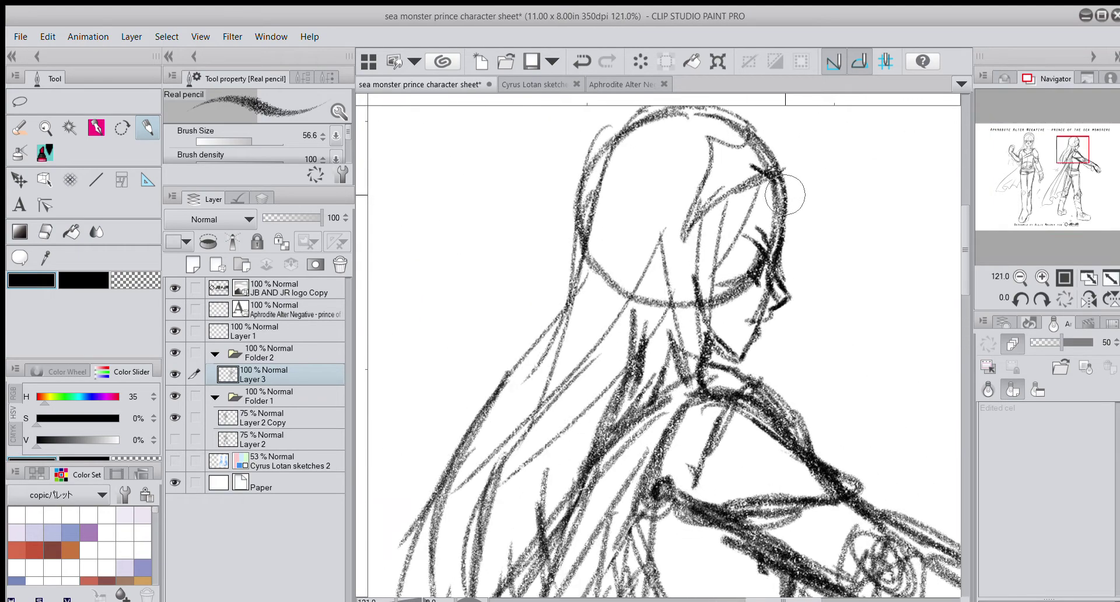
key("e")
mouse_move(665, 352)
left_mouse_down()
mouse_move(667, 309)
mouse_move(642, 409)
left_mouse_up()
key("p")
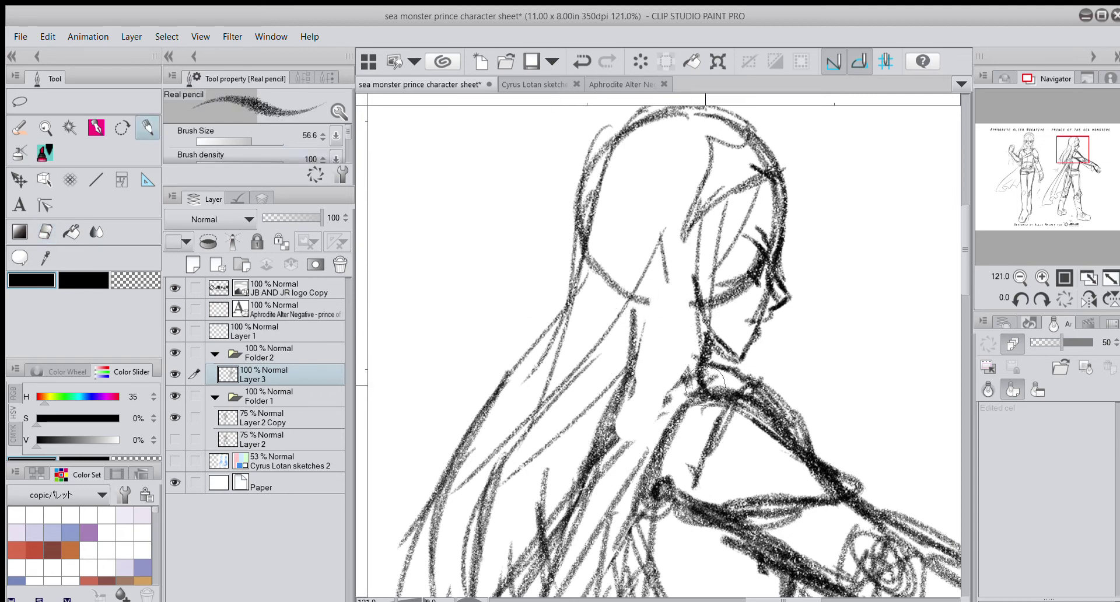
Step: Redraw the hair strands from the side of the head down past the side-facing figure's neck and shoulder
left_click_drag(695, 371, 611, 456)
mouse_move(679, 385)
left_mouse_down()
mouse_move(628, 424)
mouse_move(653, 451)
left_mouse_up()
left_click_drag(671, 255, 618, 372)
mouse_move(685, 250)
left_mouse_down()
mouse_move(560, 444)
mouse_move(701, 276)
mouse_move(704, 352)
left_mouse_up()
mouse_move(706, 271)
left_mouse_down()
mouse_move(649, 351)
mouse_move(702, 353)
mouse_move(663, 339)
mouse_move(688, 337)
mouse_move(701, 358)
mouse_move(648, 385)
left_mouse_up()
Step: Reduce the pencil size to 29.2 and add finer strokes around the side-facing figure's neck
left_click(245, 141)
left_click_drag(703, 359, 639, 386)
left_click_drag(712, 353, 636, 390)
mouse_move(698, 358)
left_mouse_down()
mouse_move(640, 390)
mouse_move(660, 385)
left_mouse_up()
Step: On Layer 2 Copy, add short markings to both lower cheeks of the front-facing figure and check the Cyrus Lotan sketches reference
left_click_drag(1079, 153, 1042, 150)
left_click(274, 419)
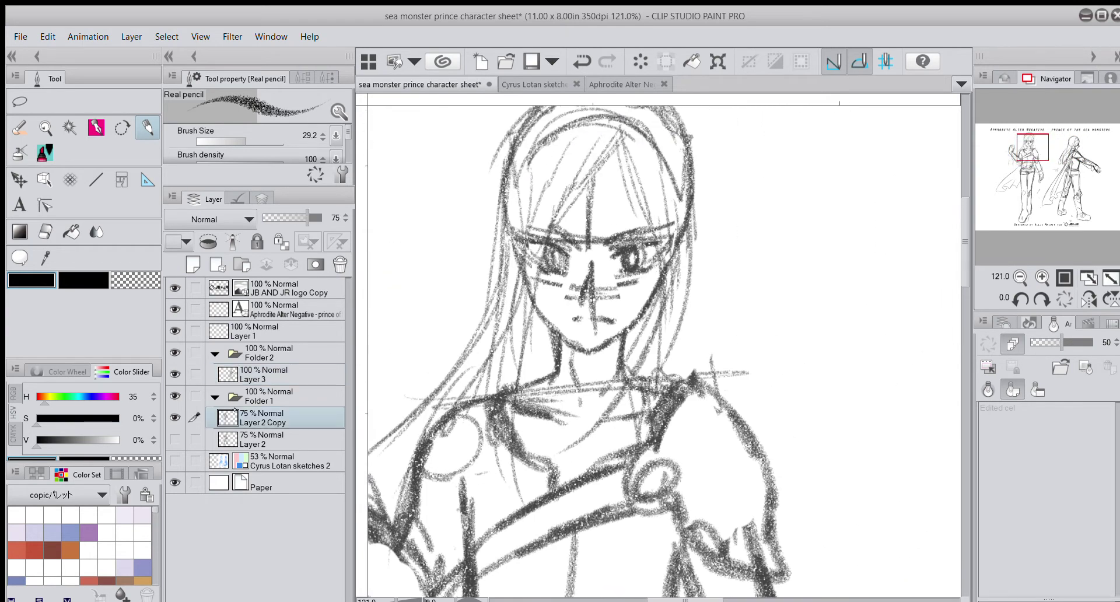
left_click_drag(562, 363, 617, 367)
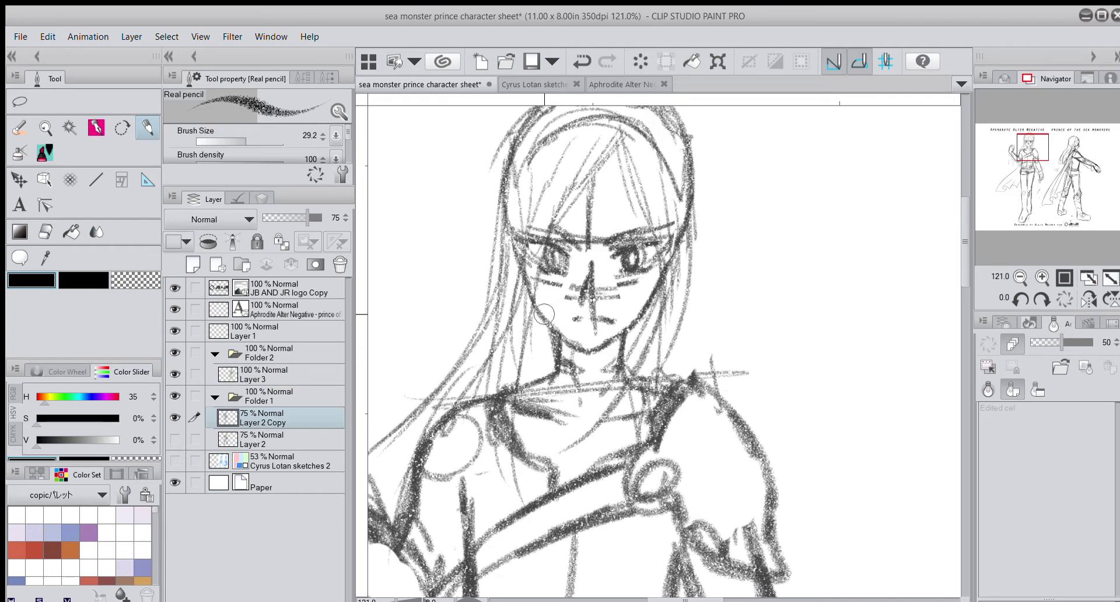
left_click_drag(559, 303, 547, 321)
left_click_drag(629, 304, 636, 324)
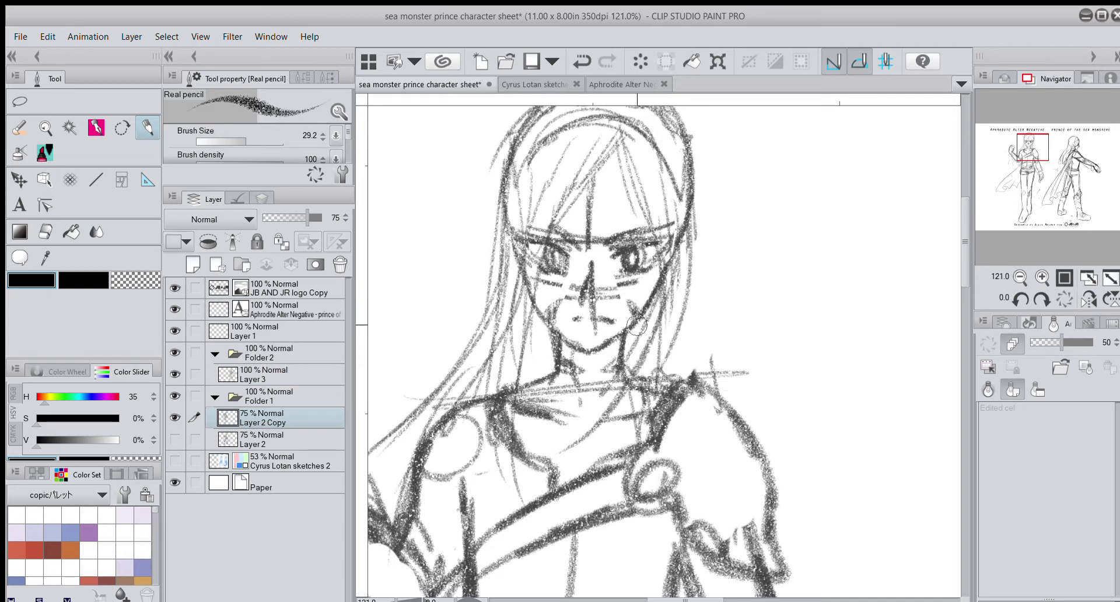
left_click(555, 85)
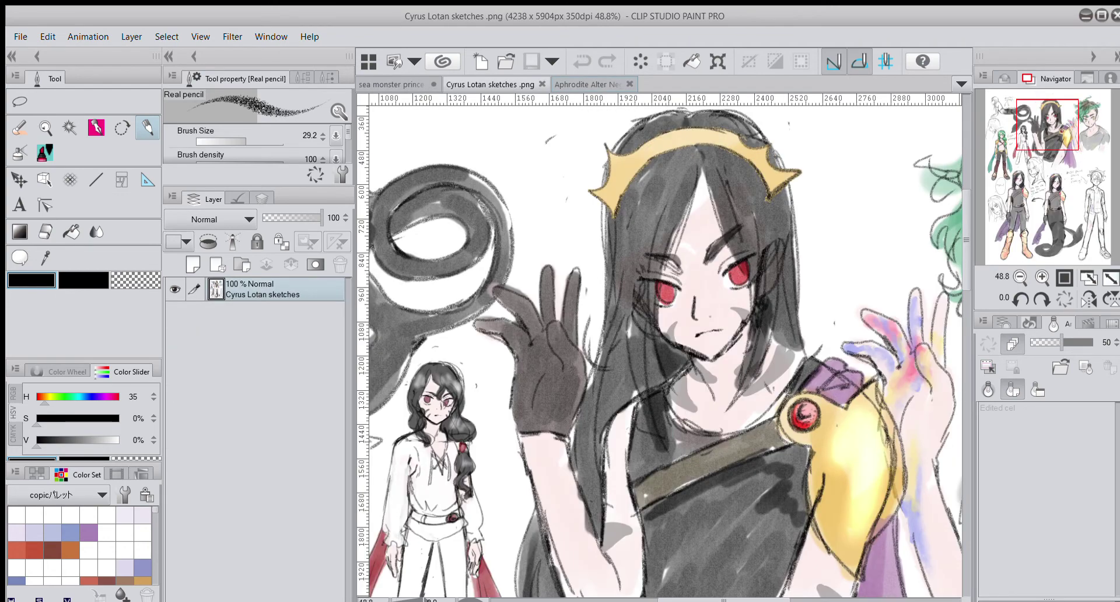
left_click(412, 87)
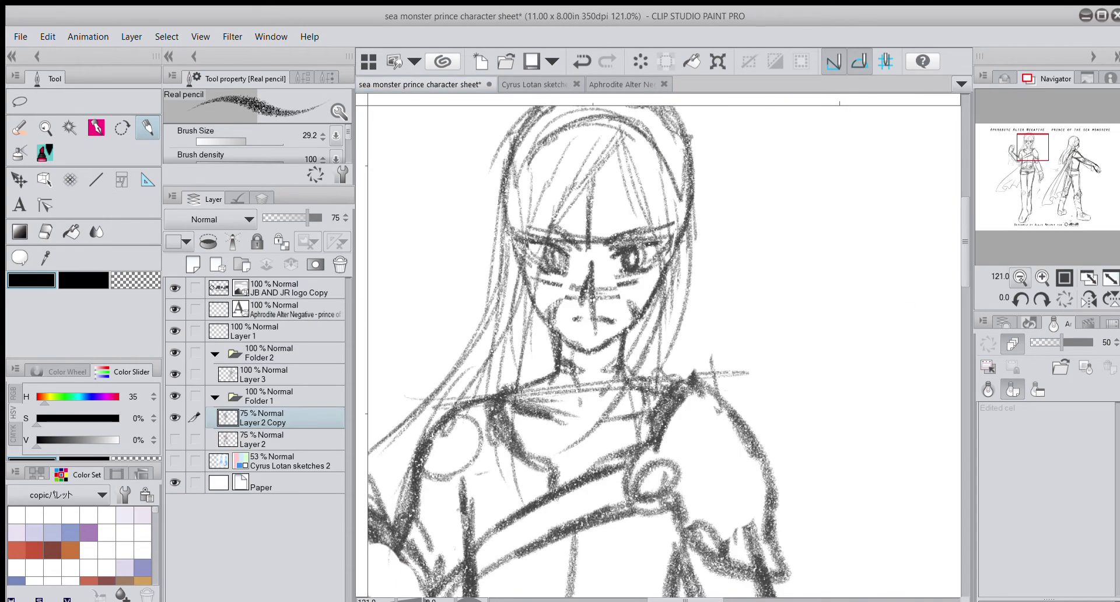
Step: Set the pencil size to 60.4 and sketch a diamond-shaped guard around the front-facing figure's forward knee
left_click(1027, 282)
left_click(1029, 283)
left_click_drag(1057, 198, 1046, 165)
left_click(1020, 277)
left_click_drag(1066, 201, 1068, 212)
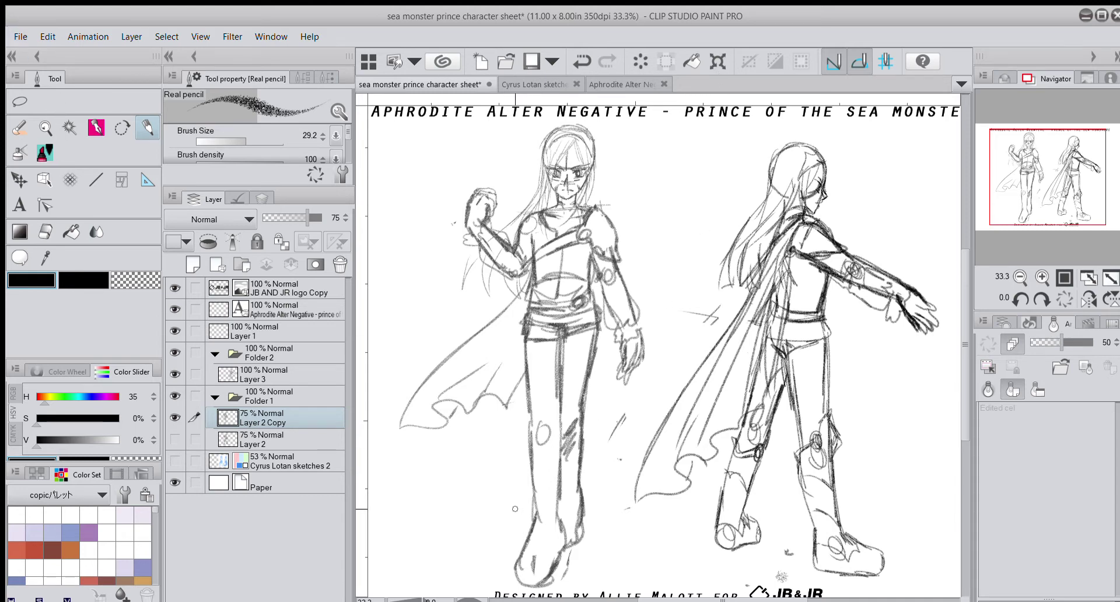
scroll(533, 489, "up", 1)
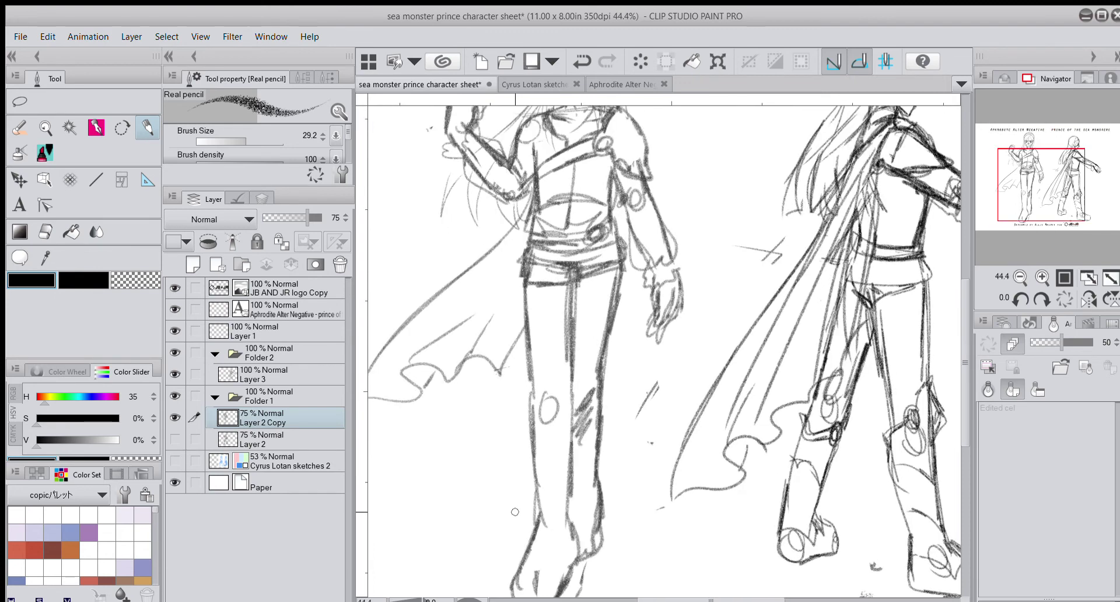
left_click_drag(1050, 197, 1054, 203)
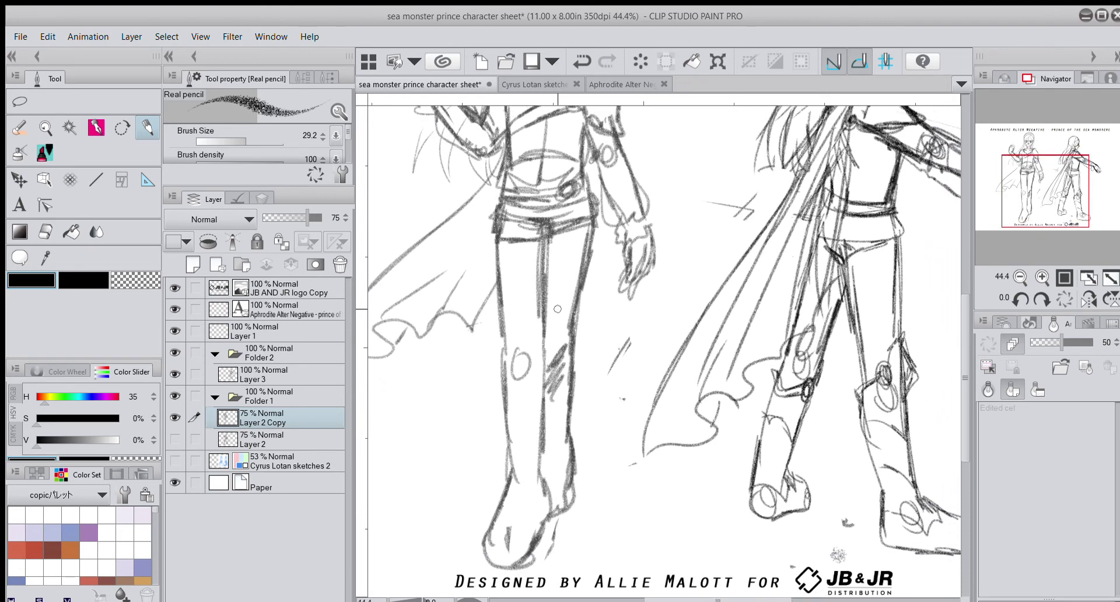
left_click(262, 138)
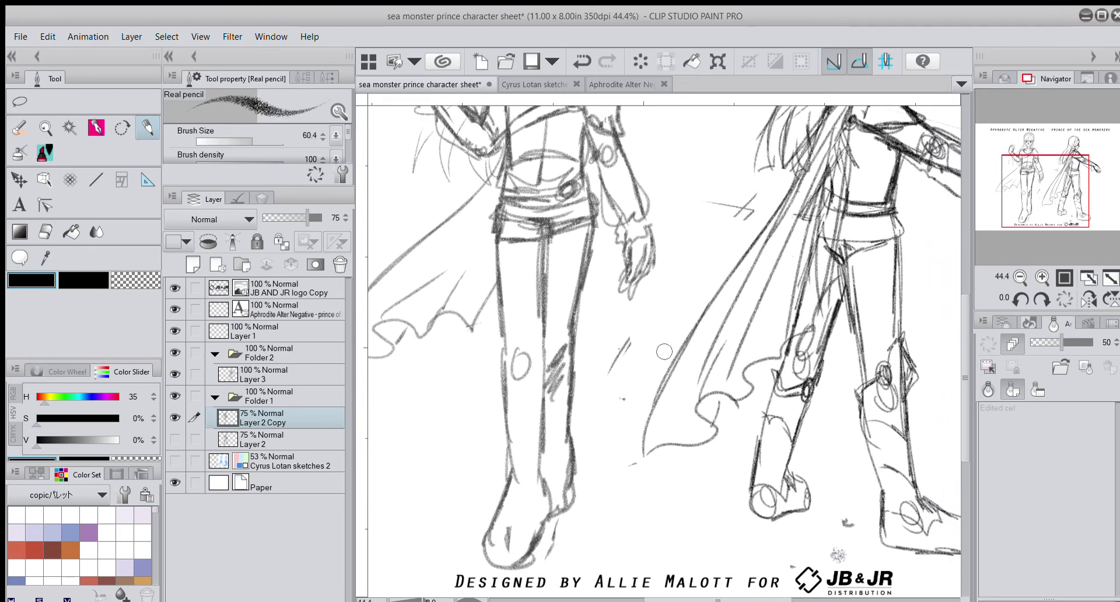
mouse_move(519, 309)
left_mouse_down()
mouse_move(499, 339)
mouse_move(538, 325)
mouse_move(552, 344)
mouse_move(499, 345)
mouse_move(505, 369)
mouse_move(548, 345)
mouse_move(545, 374)
mouse_move(518, 368)
left_mouse_up()
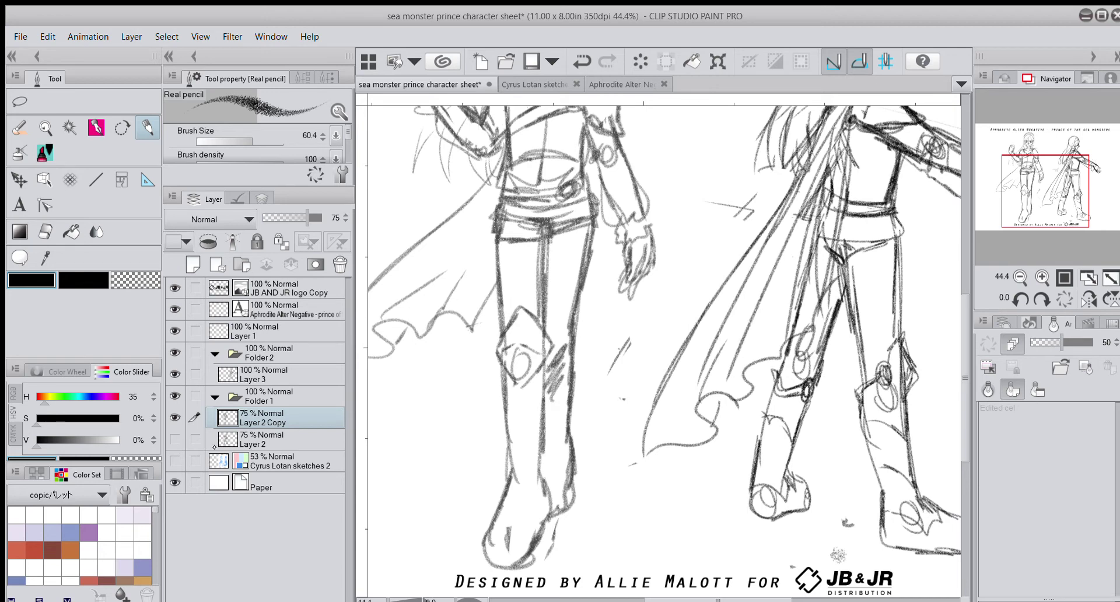
left_click(175, 461)
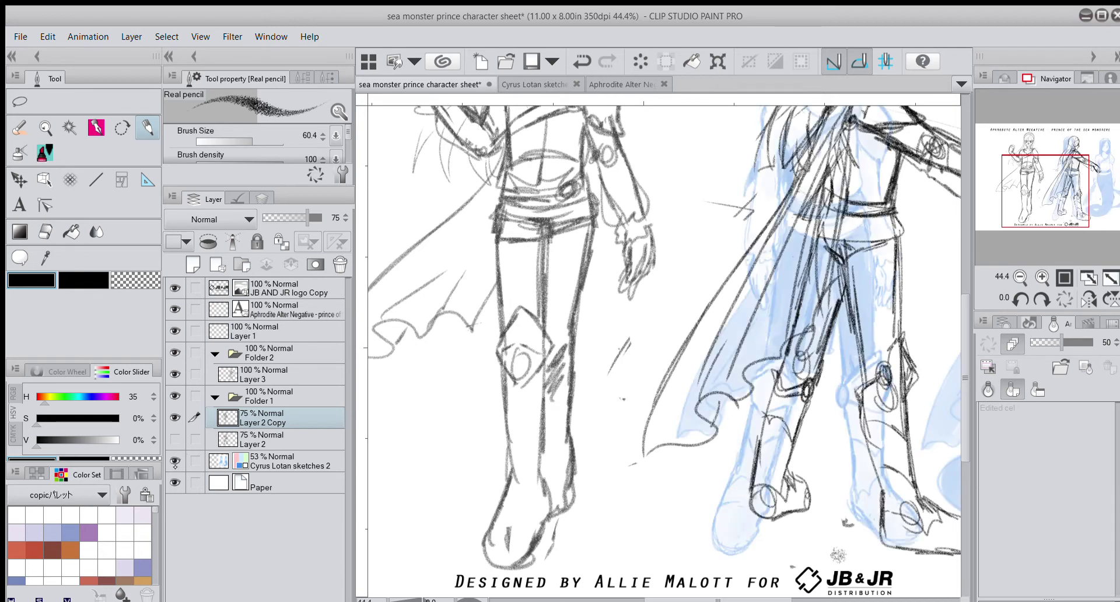
left_click(175, 461)
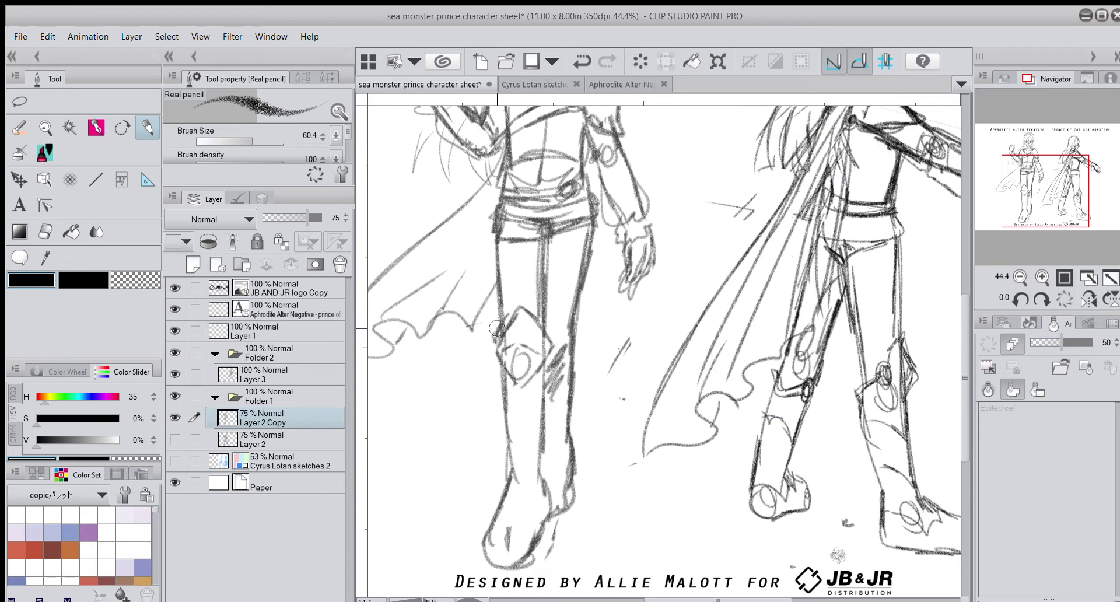
mouse_move(497, 328)
left_mouse_down()
mouse_move(526, 298)
mouse_move(549, 356)
left_mouse_up()
mouse_move(499, 362)
left_mouse_down()
mouse_move(502, 389)
mouse_move(547, 356)
mouse_move(547, 479)
mouse_move(502, 457)
mouse_move(499, 482)
left_mouse_up()
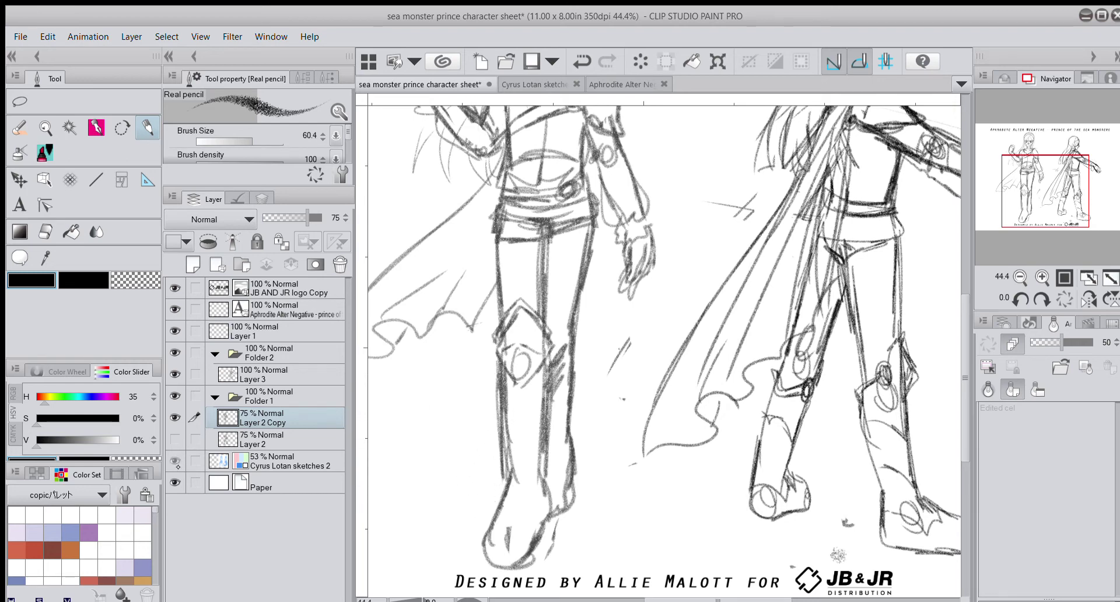
Step: Show the Cyrus Lotan sketches 2 layer, hide Folder 2, and draw the shin plates and ankle edge on the forward boot
left_click(175, 462)
left_click(175, 352)
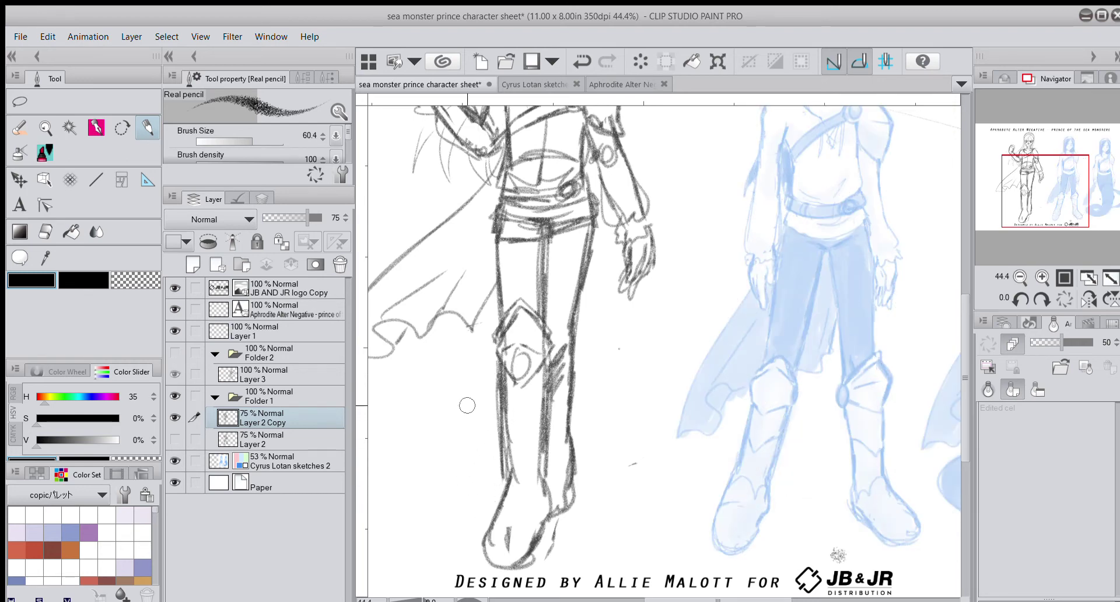
mouse_move(504, 420)
left_mouse_down()
mouse_move(543, 419)
mouse_move(501, 501)
mouse_move(533, 505)
mouse_move(544, 484)
mouse_move(541, 506)
mouse_move(483, 543)
mouse_move(490, 565)
mouse_move(534, 562)
mouse_move(543, 533)
left_mouse_up()
Step: Draw the knee guard and shin plate lines on the front-facing figure's rear boot
left_click_drag(561, 351, 554, 377)
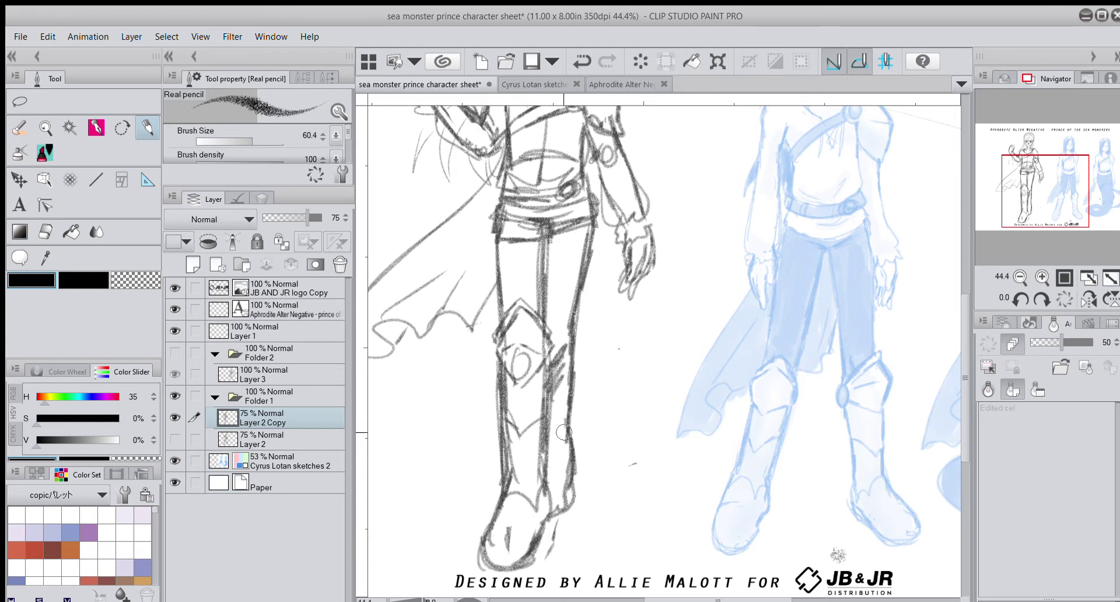
mouse_move(547, 464)
left_mouse_down()
mouse_move(569, 451)
mouse_move(563, 436)
mouse_move(559, 517)
mouse_move(567, 411)
left_mouse_up()
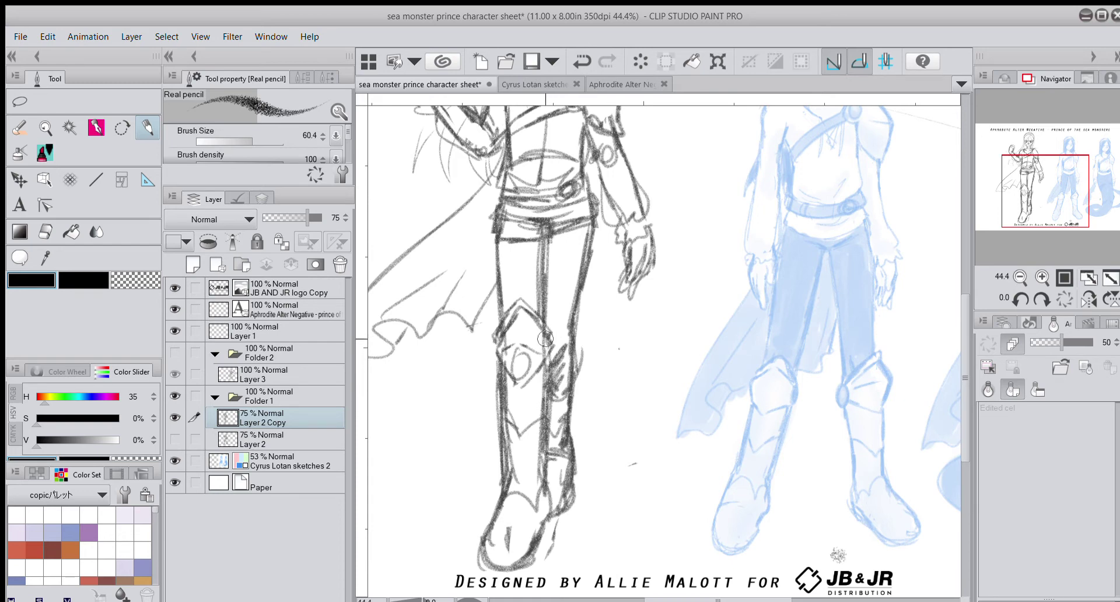
mouse_move(545, 338)
left_mouse_down()
mouse_move(573, 361)
mouse_move(560, 367)
mouse_move(574, 349)
mouse_move(576, 376)
mouse_move(570, 336)
mouse_move(575, 358)
mouse_move(553, 348)
left_mouse_up()
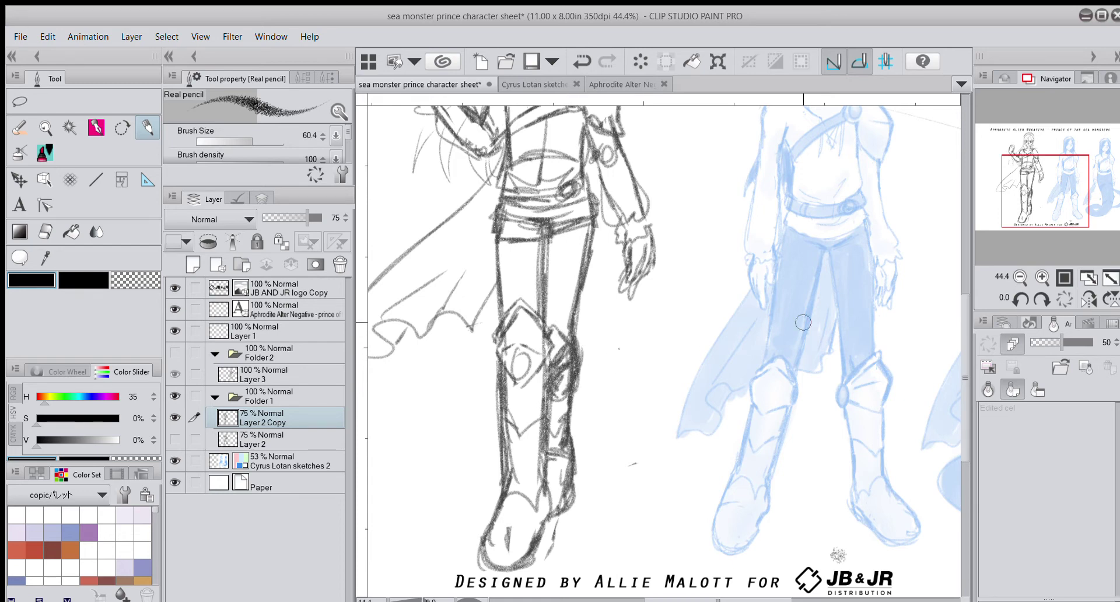
Step: Draw the V-shaped shirt opening and its short fold lines just below the front-facing figure's diagonal sash
left_click(1020, 278)
left_click_drag(1057, 248, 1063, 234)
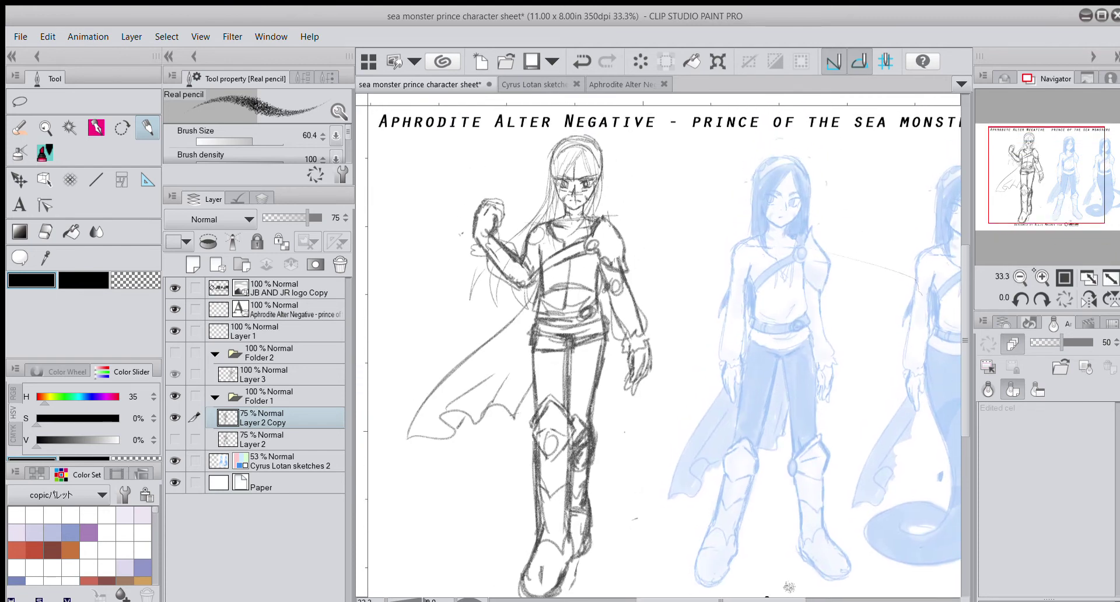
left_click(1041, 277)
left_click(1041, 277)
left_click(1042, 277)
left_click(1042, 277)
left_click_drag(1046, 174, 1030, 157)
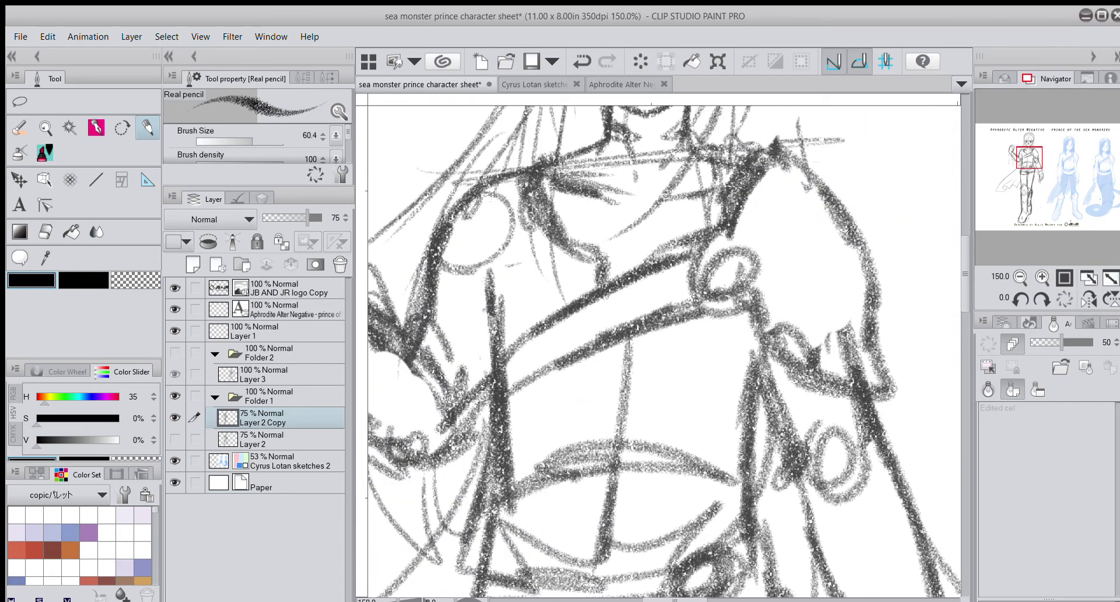
left_click_drag(607, 350, 619, 401)
left_click_drag(652, 335, 615, 413)
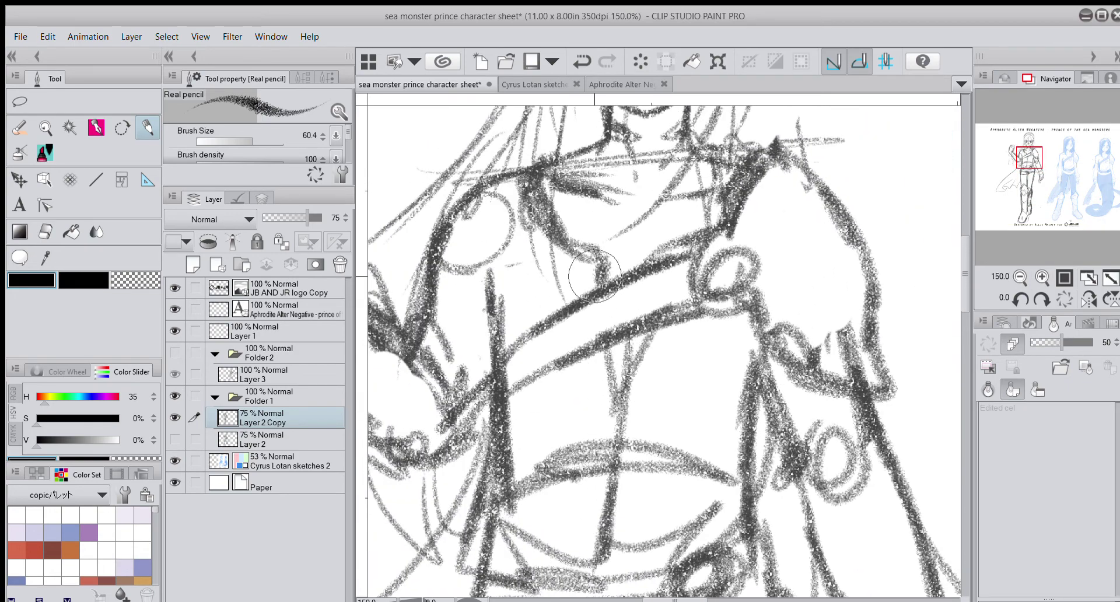
left_click_drag(591, 272, 607, 287)
mouse_move(645, 328)
left_mouse_down()
mouse_move(597, 378)
mouse_move(603, 350)
mouse_move(646, 386)
left_mouse_up()
Step: Undo the last chest stroke and redraw the shirt's fold line across and below the sash
left_click_drag(596, 275, 505, 334)
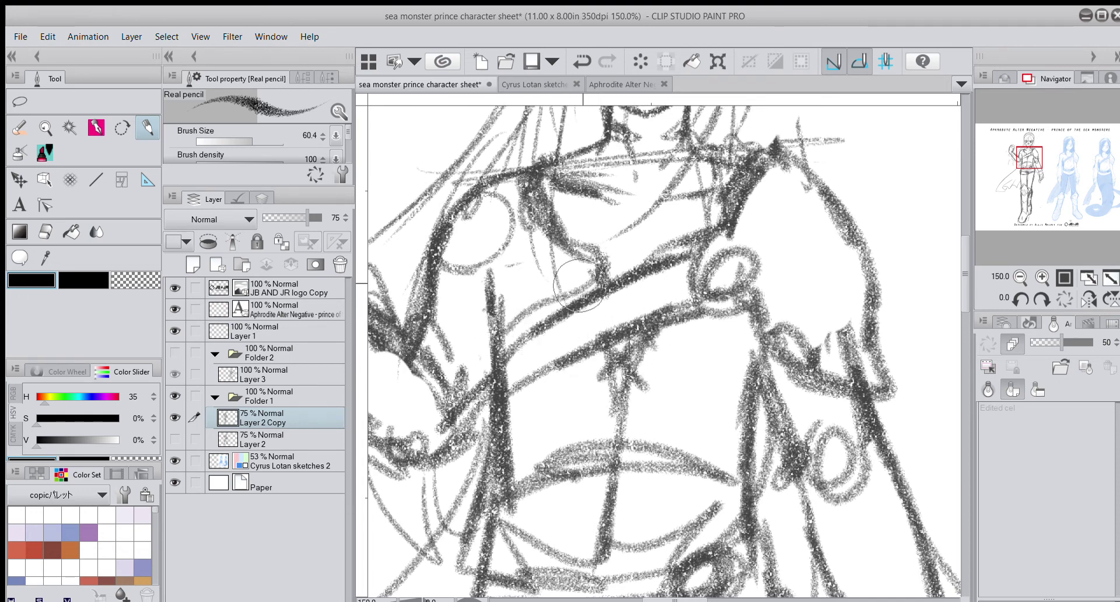
left_click(583, 61)
left_click_drag(569, 316, 546, 390)
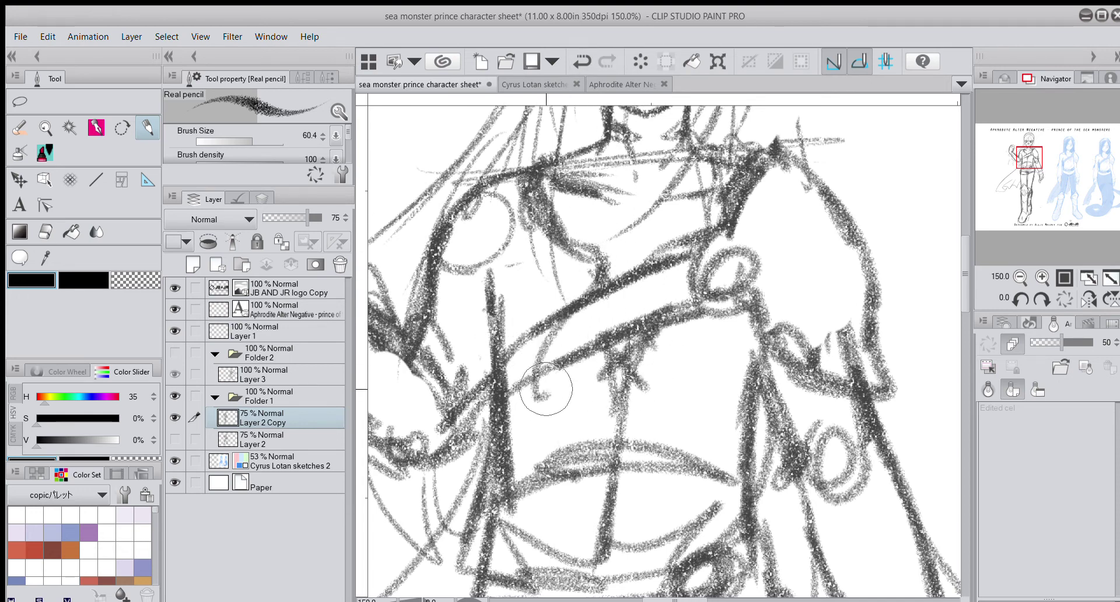
Step: Reinforce the round brooch on the front-facing figure's shoulder sash
left_click(1021, 278)
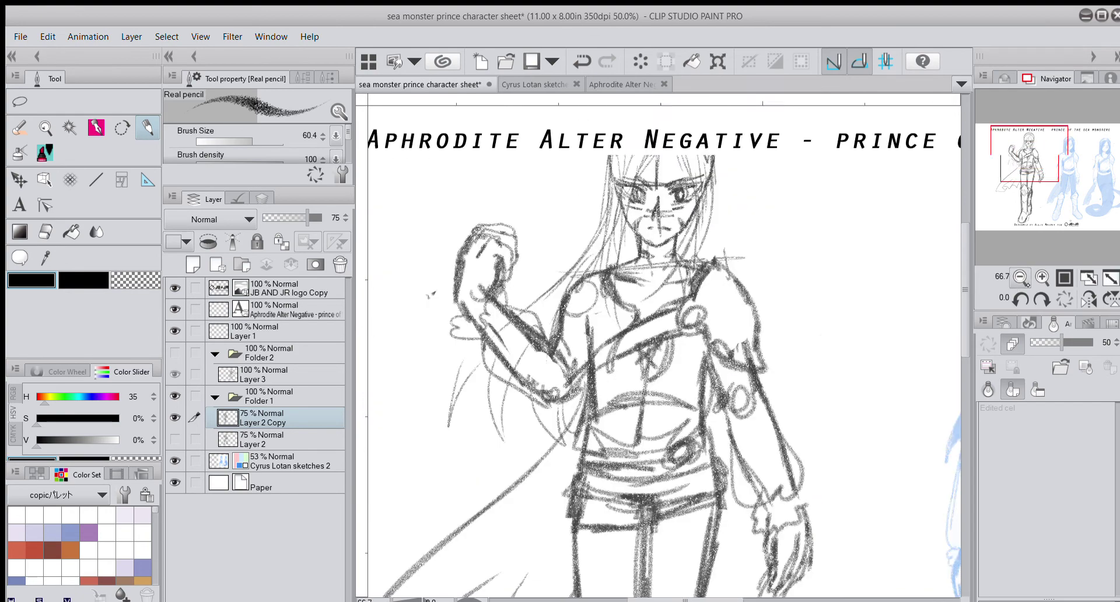
left_click(1027, 284)
left_click(1027, 284)
mouse_move(1061, 196)
left_mouse_down()
mouse_move(1063, 228)
mouse_move(1028, 205)
left_mouse_up()
left_click(1042, 278)
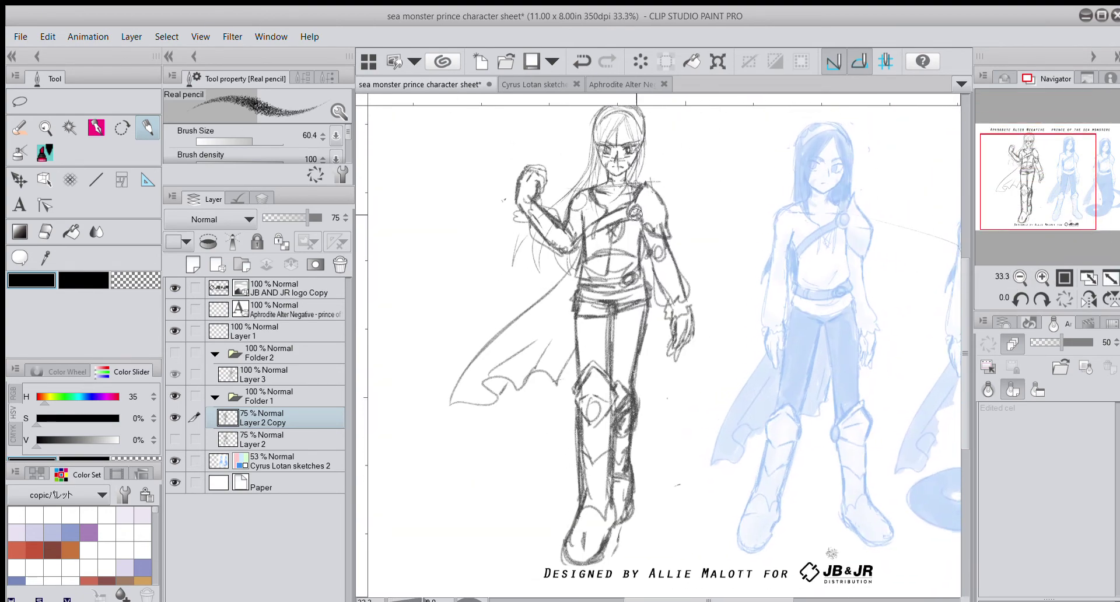
left_click_drag(636, 205, 640, 207)
Step: Move the Cyrus Lotan sketches 2 layer slightly left, closer to the front-facing figure
scroll(649, 343, "down", 2)
left_click_drag(1035, 195, 1037, 193)
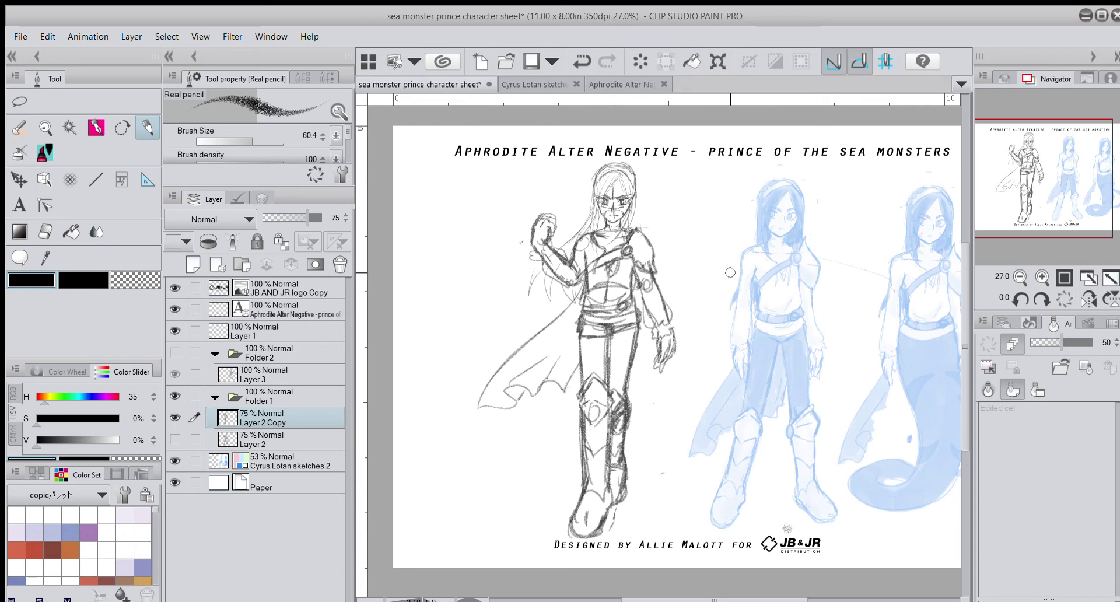
left_click(272, 463)
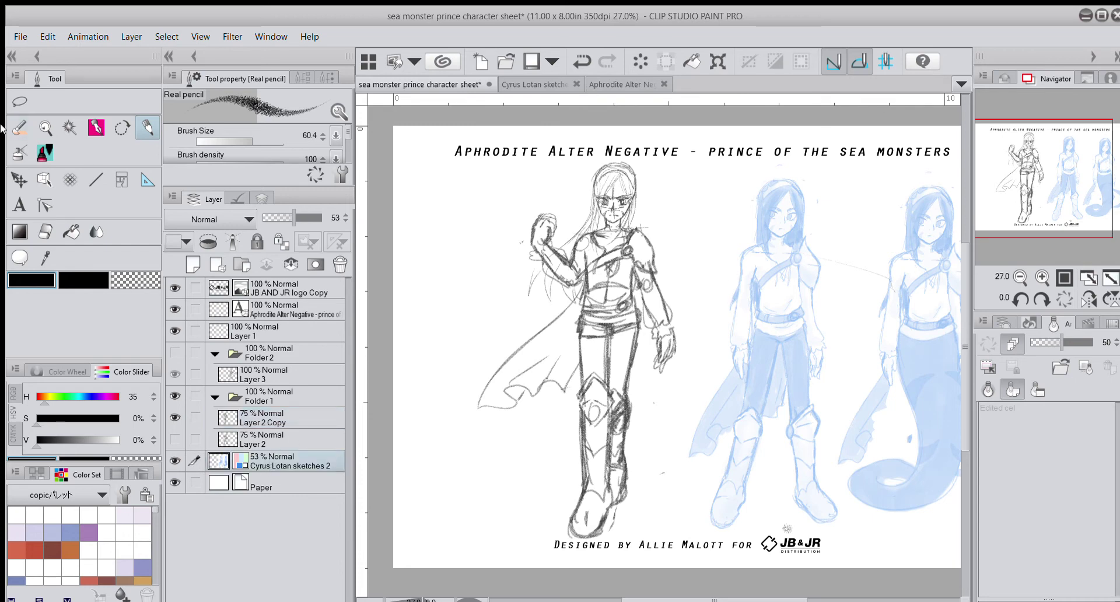
left_click(19, 180)
mouse_move(802, 311)
left_mouse_down()
mouse_move(642, 297)
mouse_move(793, 312)
mouse_move(786, 307)
left_mouse_up()
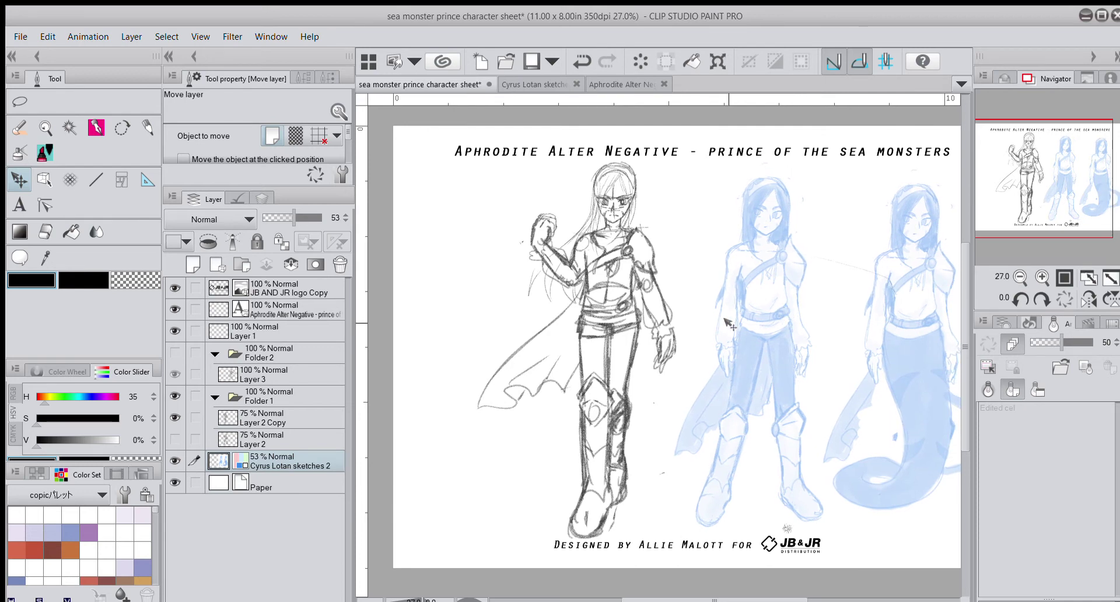
Step: Check the Marin magical version character sheet for layout, then return to the prince's sheet and show Folder 2
scroll(624, 306, "down", 1)
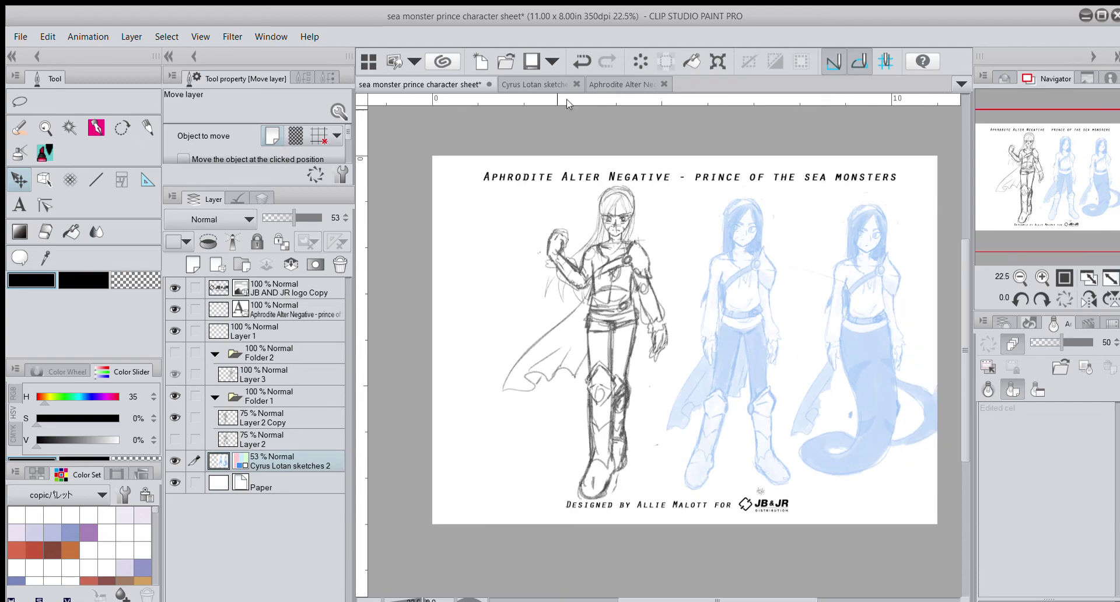
left_click(608, 84)
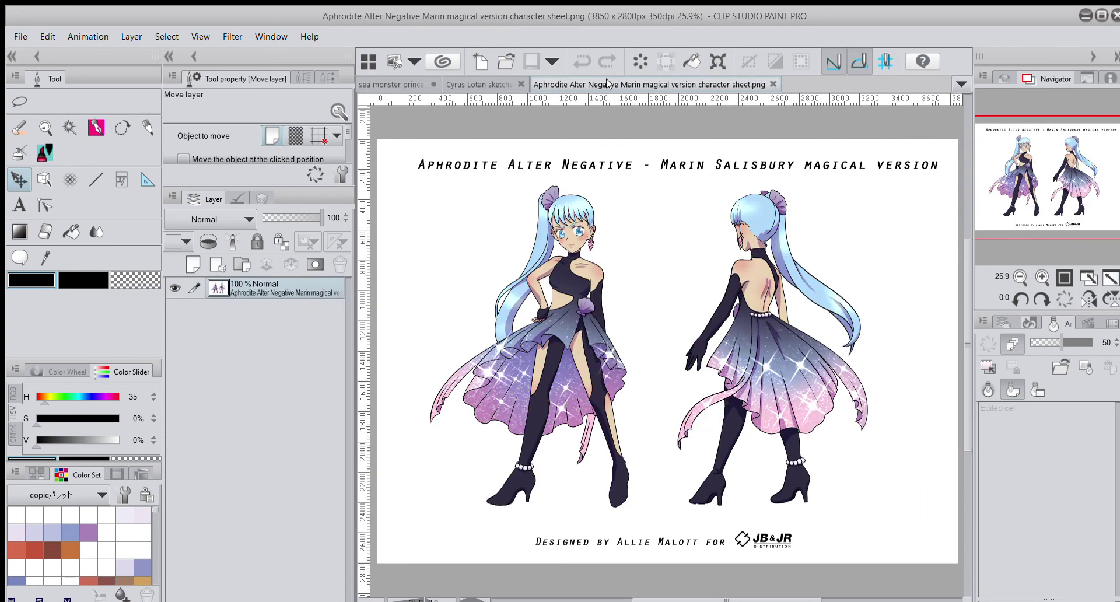
left_click(406, 83)
left_click(174, 353)
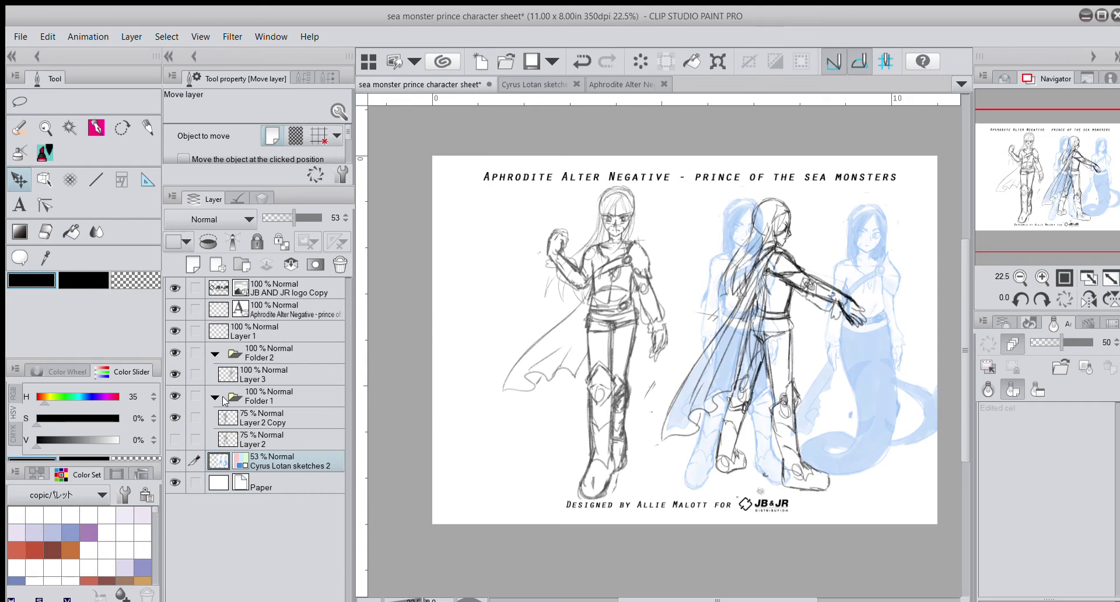
Step: Flip Folder 1 horizontally and position the mirrored front-facing figure beside the side-facing pose, then inspect its face
left_click(262, 399)
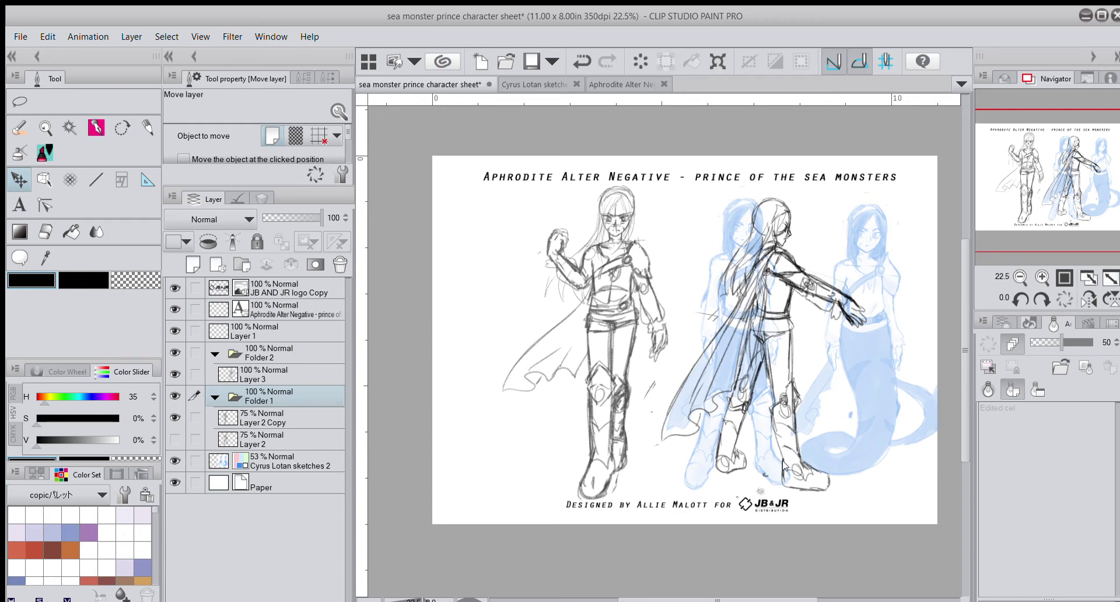
key("ctrl+t")
left_click_drag(725, 331, 603, 335)
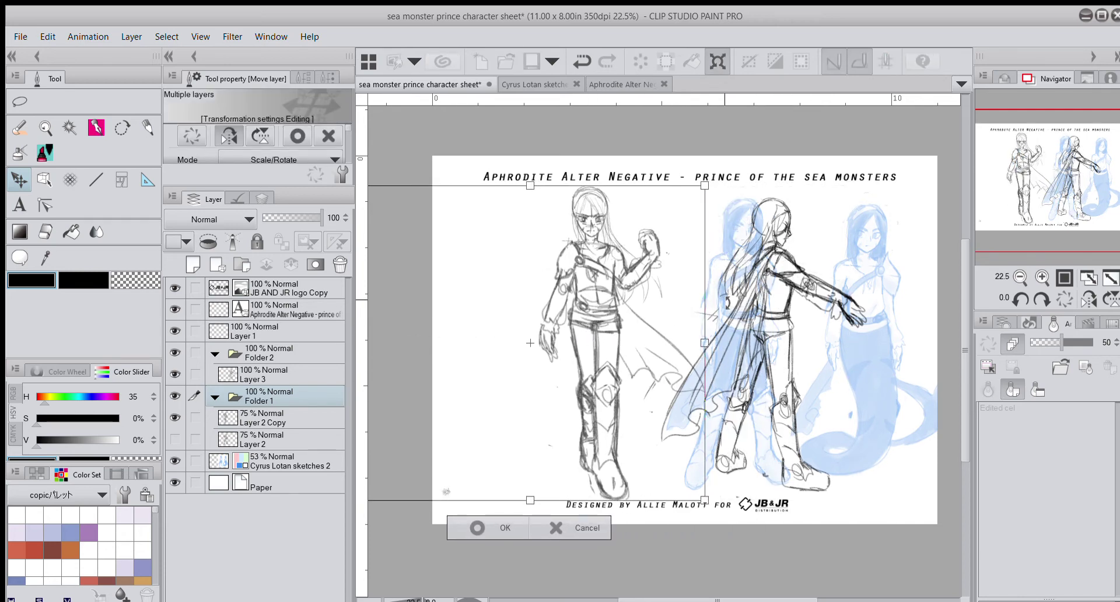
left_click_drag(727, 303, 641, 305)
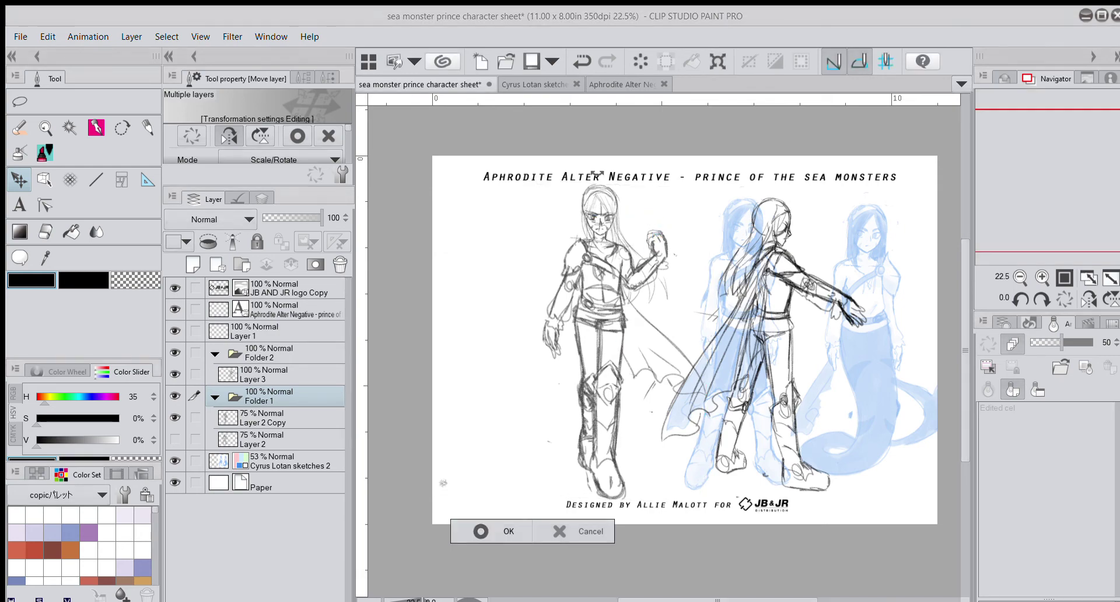
key("Return")
scroll(590, 181, "up", 5)
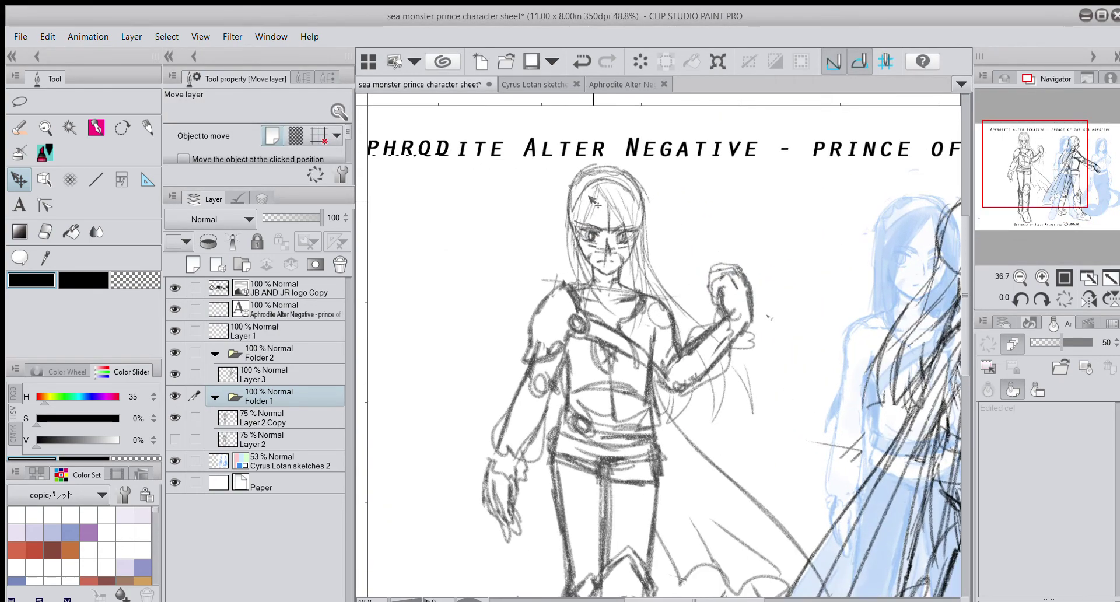
scroll(593, 200, "up", 2)
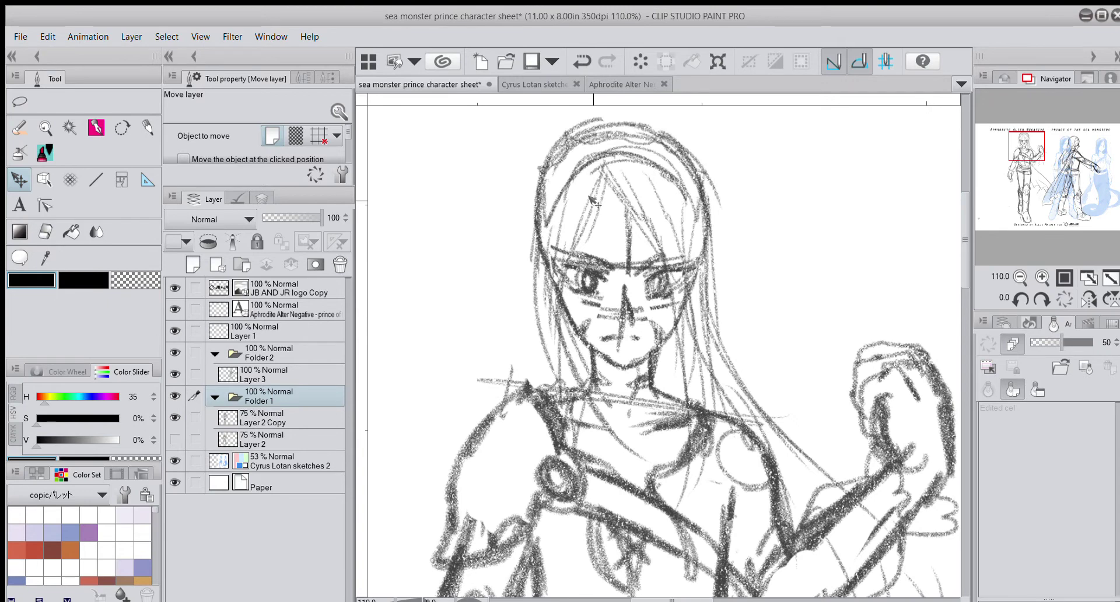
Step: Darken the head outline and hair strands of the front-facing figure on Layer 2 Copy with the Real pencil
left_click(147, 128)
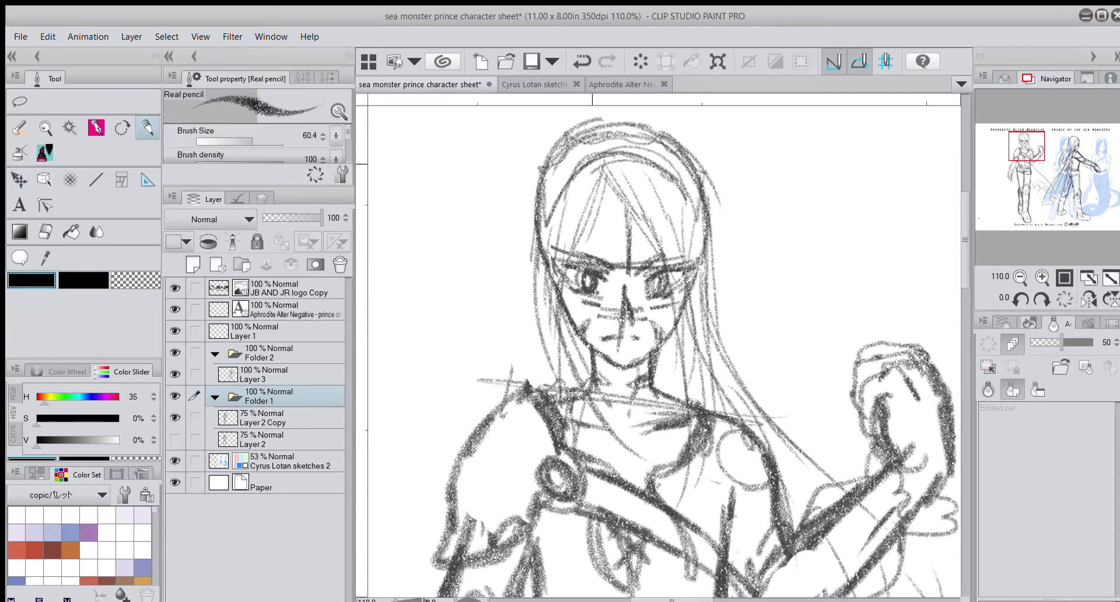
left_click(272, 420)
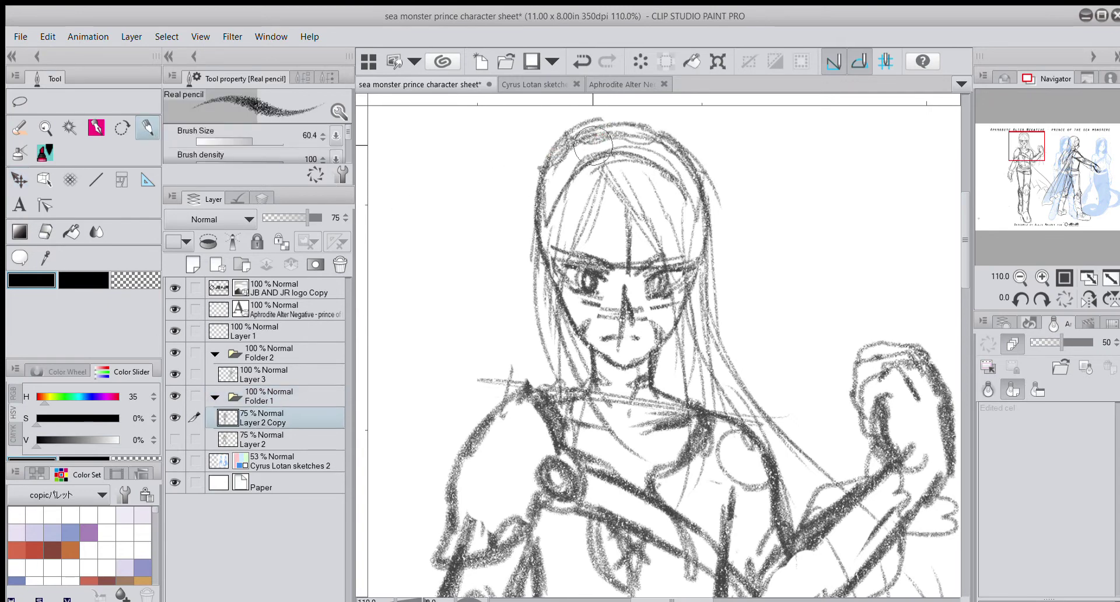
mouse_move(532, 251)
left_mouse_down()
mouse_move(548, 174)
mouse_move(534, 233)
mouse_move(647, 127)
mouse_move(666, 135)
mouse_move(648, 134)
mouse_move(715, 231)
left_mouse_up()
mouse_move(625, 161)
left_mouse_down()
mouse_move(684, 181)
mouse_move(660, 148)
mouse_move(701, 202)
mouse_move(722, 202)
mouse_move(704, 178)
mouse_move(705, 258)
left_mouse_up()
left_click_drag(550, 220, 575, 337)
Step: Lasso the front-facing figure's legs, flip them horizontally and realign them under the hips
left_click(1020, 278)
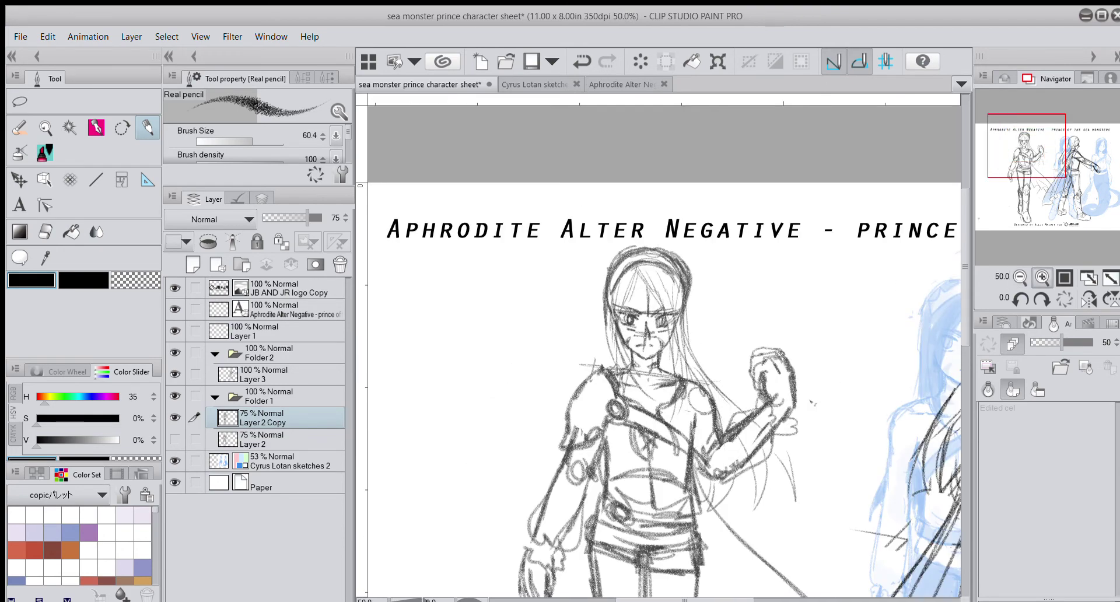
left_click(1043, 277)
left_click(1021, 277)
left_click(1022, 280)
left_click(1022, 280)
left_click_drag(1050, 163, 1067, 209)
left_click(1042, 278)
key("m")
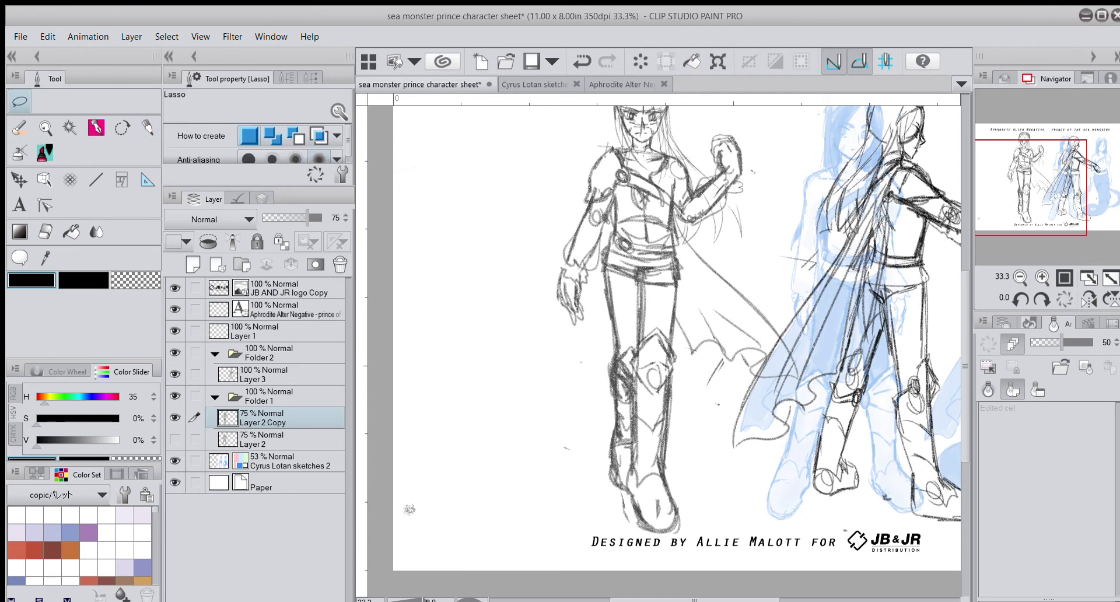
mouse_move(690, 280)
left_mouse_down()
mouse_move(596, 324)
mouse_move(589, 445)
mouse_move(625, 529)
mouse_move(685, 542)
mouse_move(687, 268)
left_mouse_up()
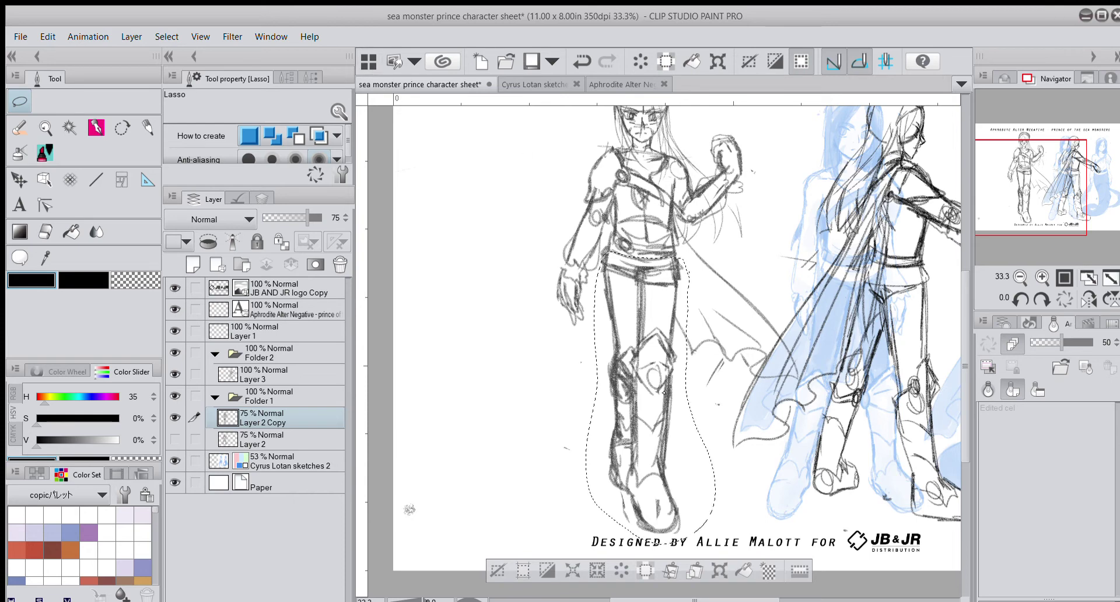
key("ctrl+t")
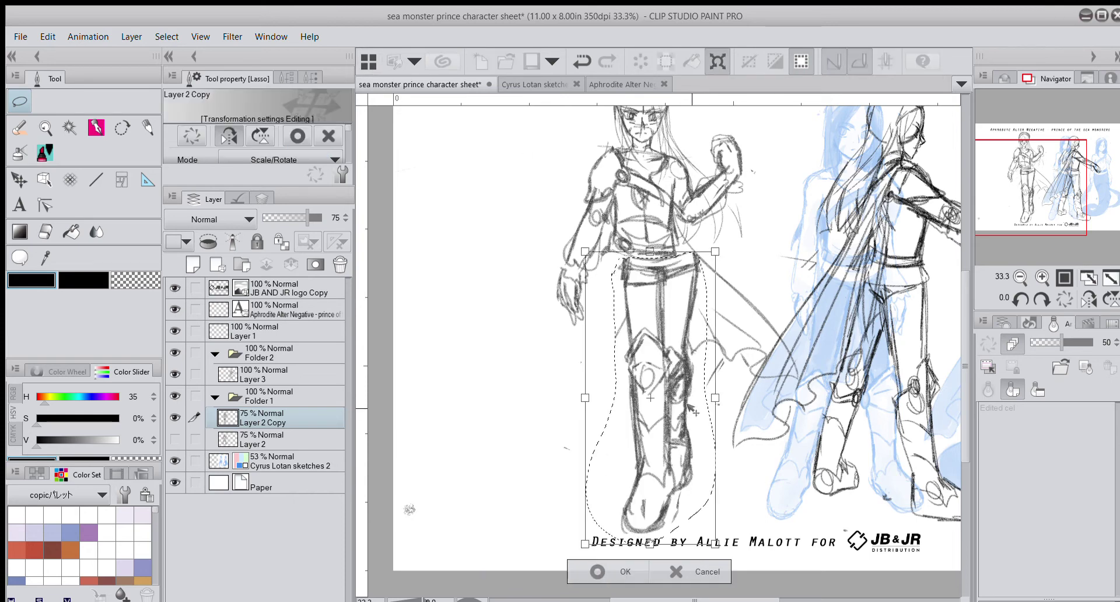
left_click_drag(680, 412, 662, 411)
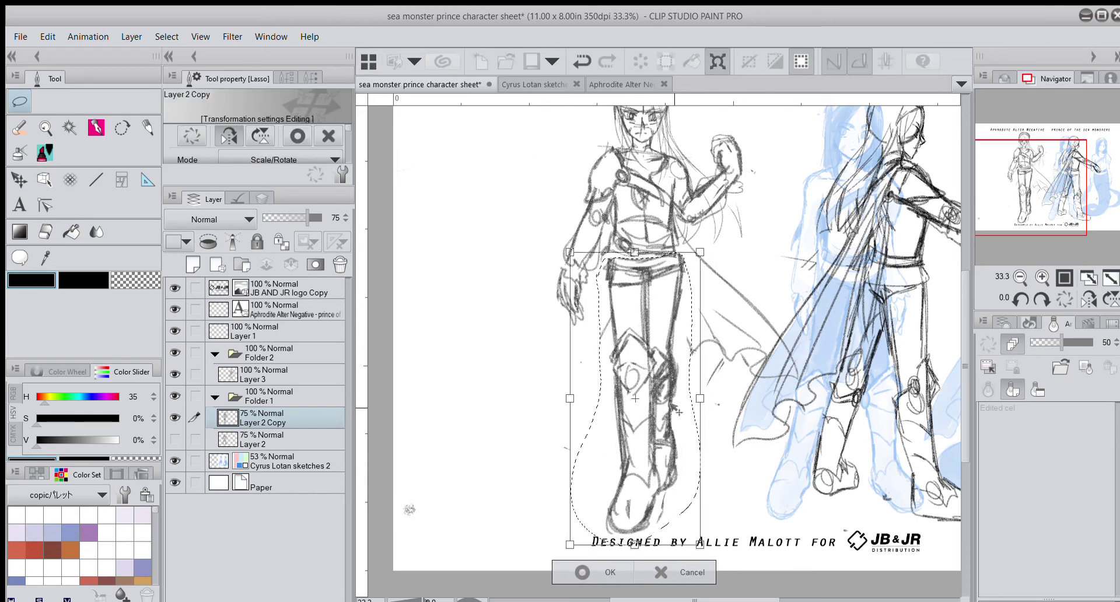
left_click(584, 572)
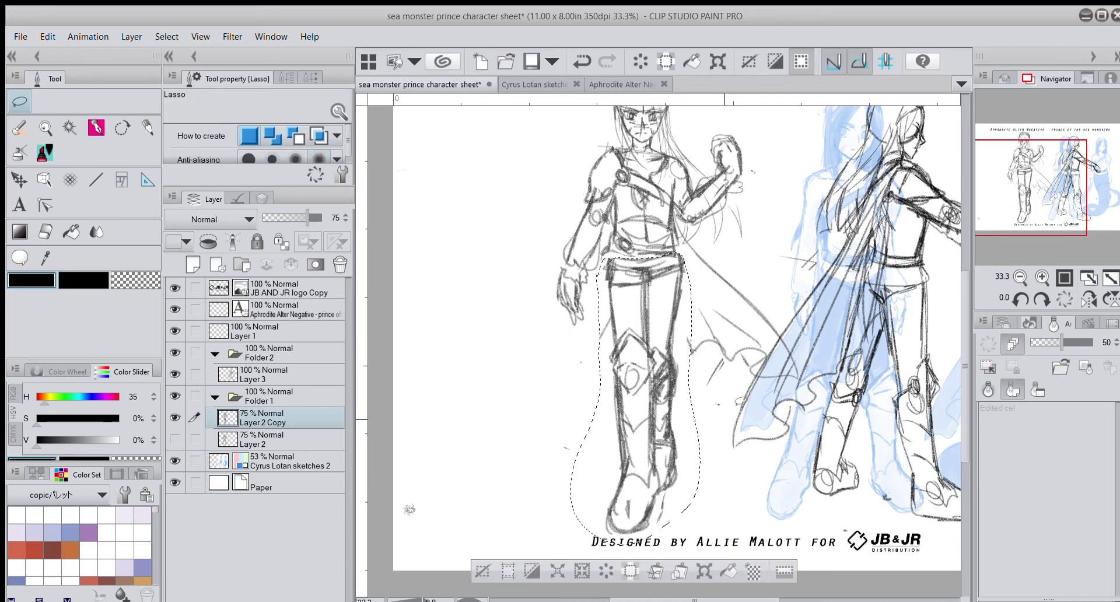
key("ctrl+d")
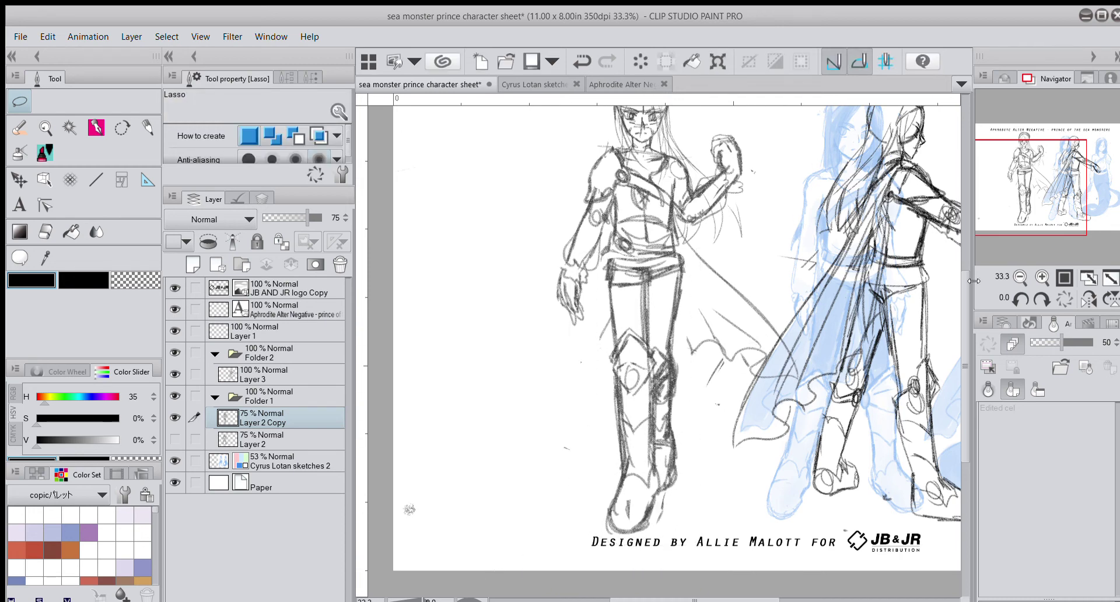
left_click(1020, 277)
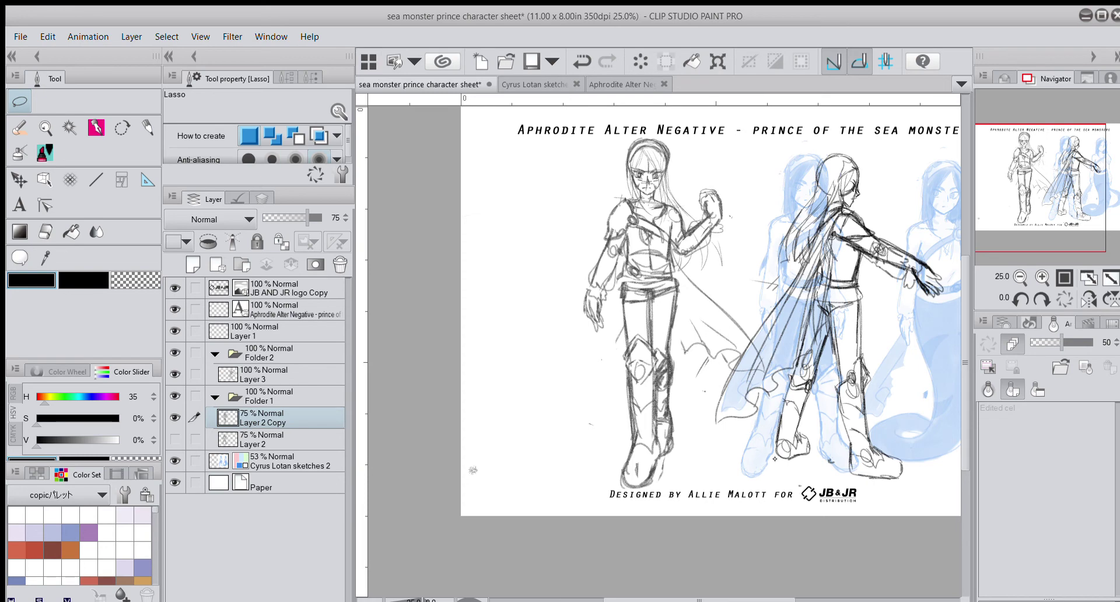
key("ctrl+t")
left_click_drag(619, 376, 702, 368)
key("h")
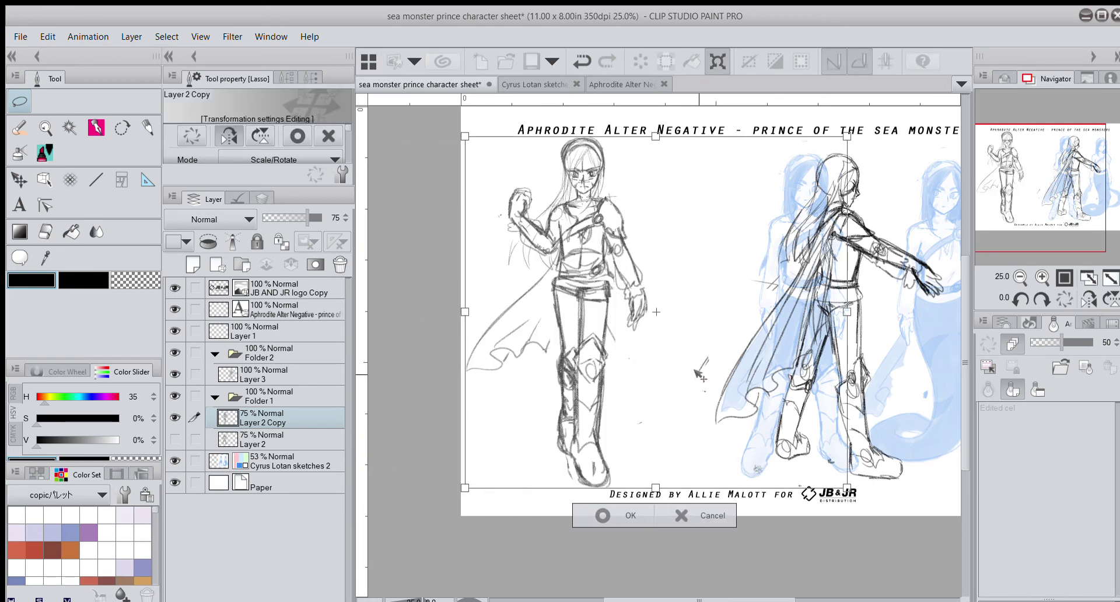
left_click(704, 516)
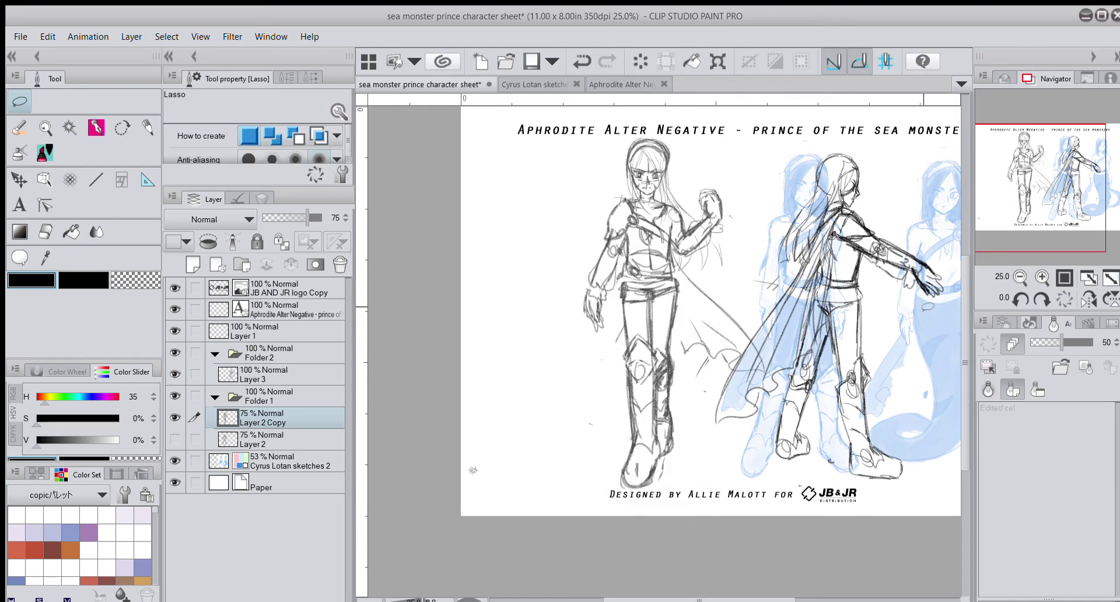
Step: Space the two figures apart, front-facing one left and side-facing one right, and hide the Cyrus Lotan sketches 2 layer
left_click_drag(1039, 217, 1053, 217)
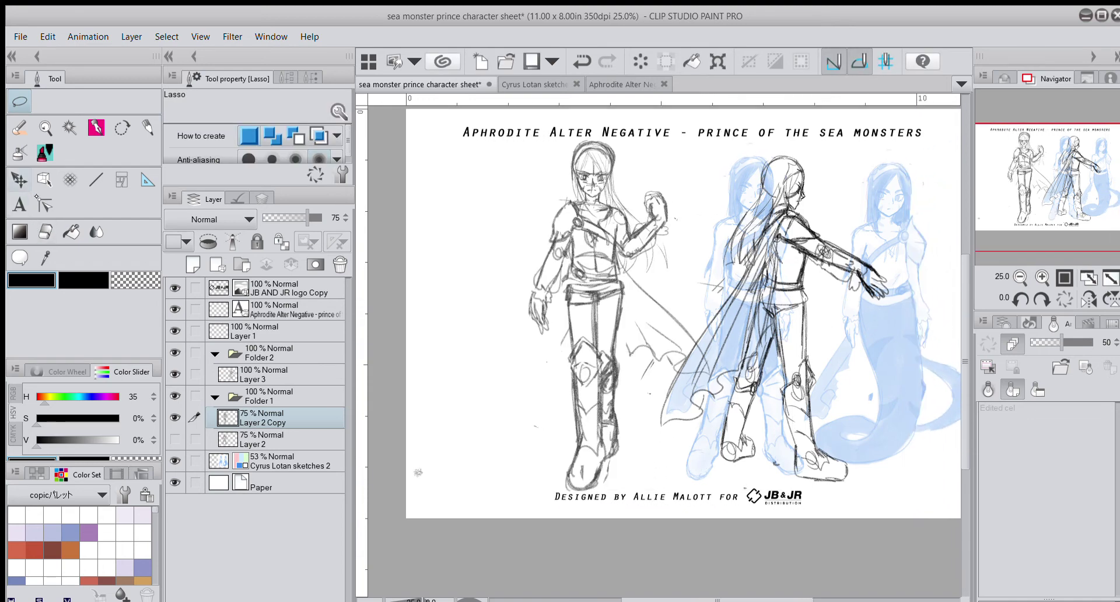
key("k")
left_click_drag(600, 372, 576, 372)
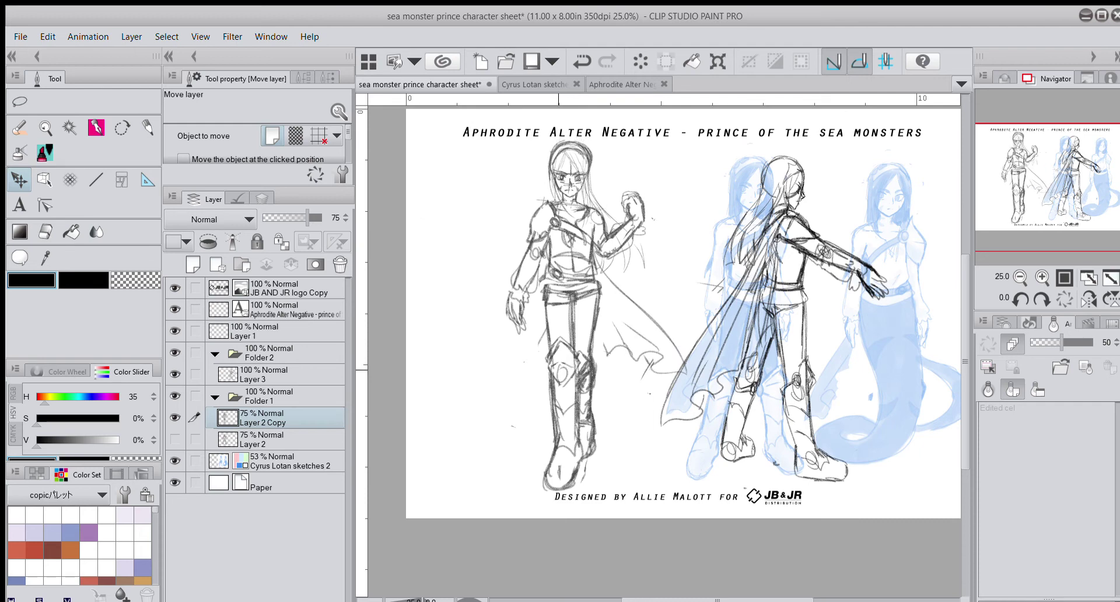
left_click(274, 374)
left_click_drag(788, 361, 815, 373)
left_click(174, 461)
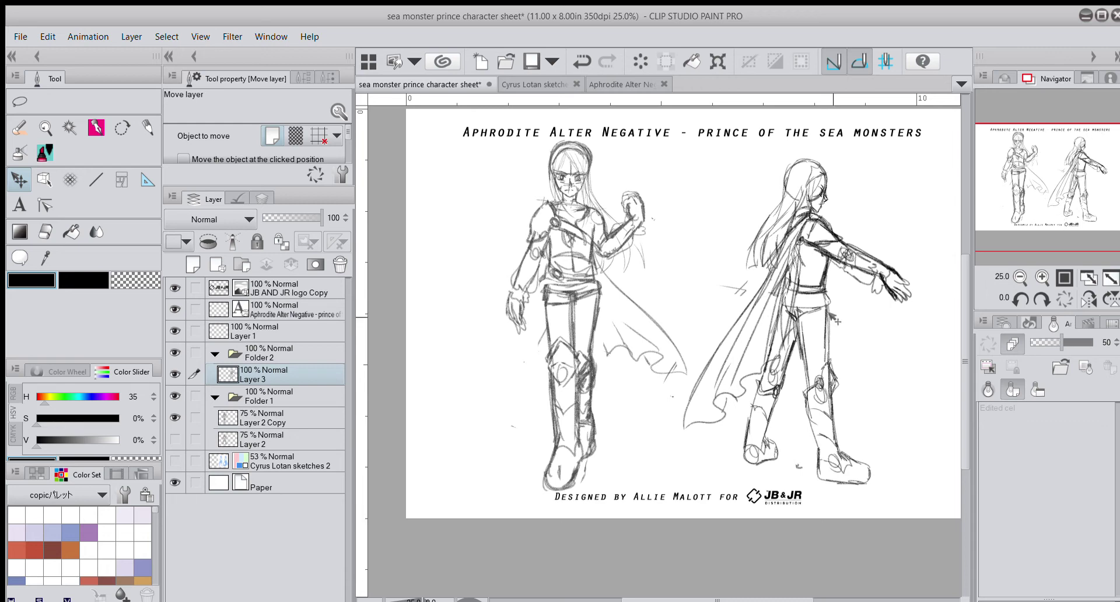
Step: Overlay the side-facing figure on the front-facing one with a blue layer color to compare proportions, then restore its place and color
left_click_drag(835, 318, 591, 298)
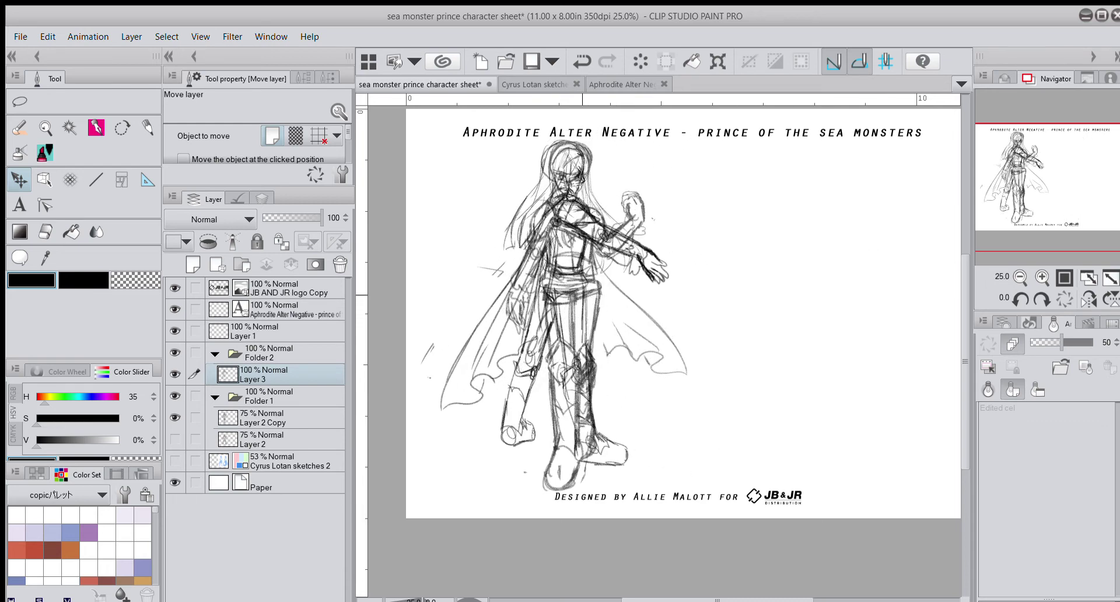
left_click(238, 198)
left_click(321, 231)
left_click_drag(584, 250, 554, 250)
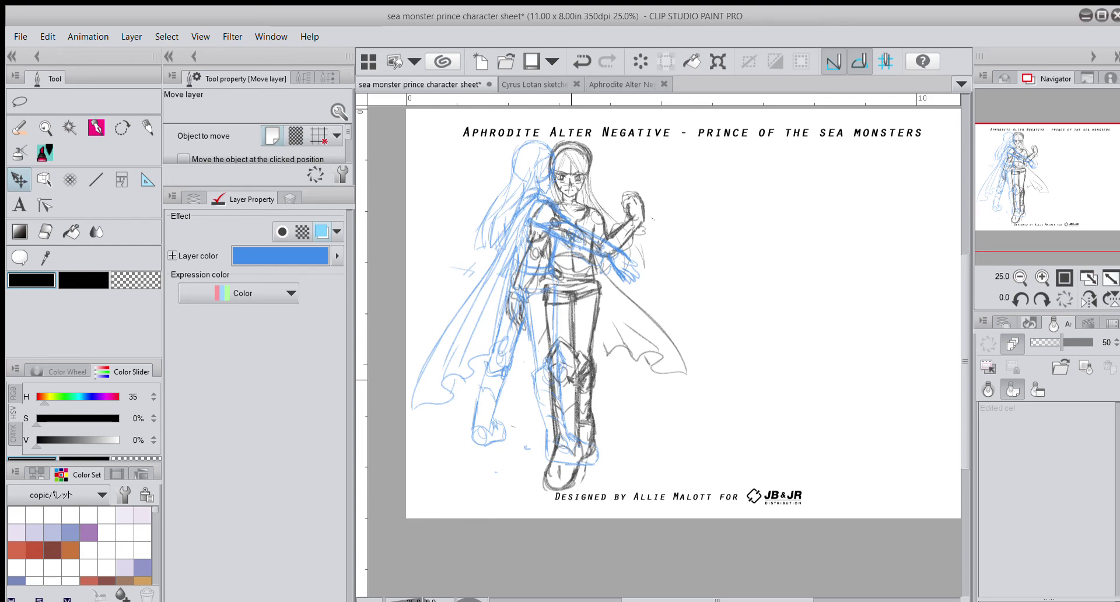
left_click_drag(565, 379, 831, 388)
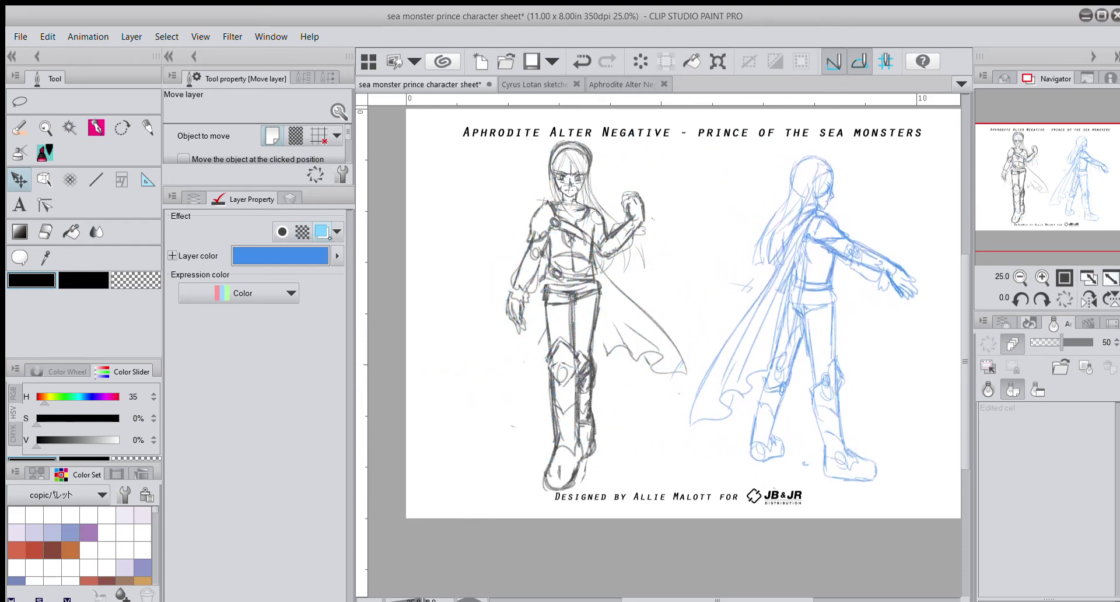
left_click(327, 236)
left_click(195, 199)
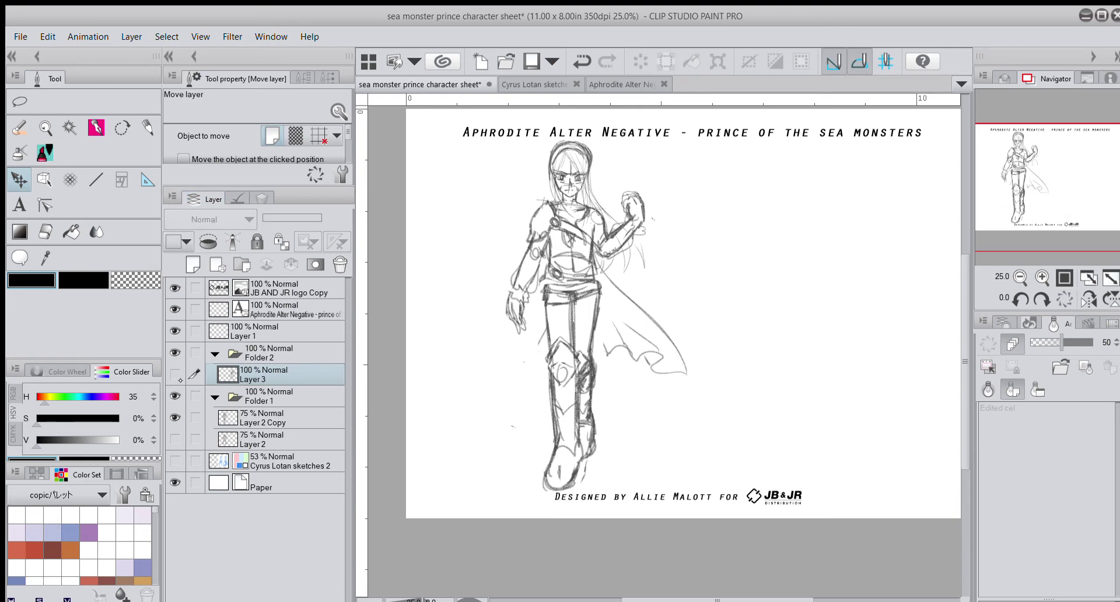
Step: Duplicate the side-facing figure's Layer 3 within Folder 2 and hide the original
key("e")
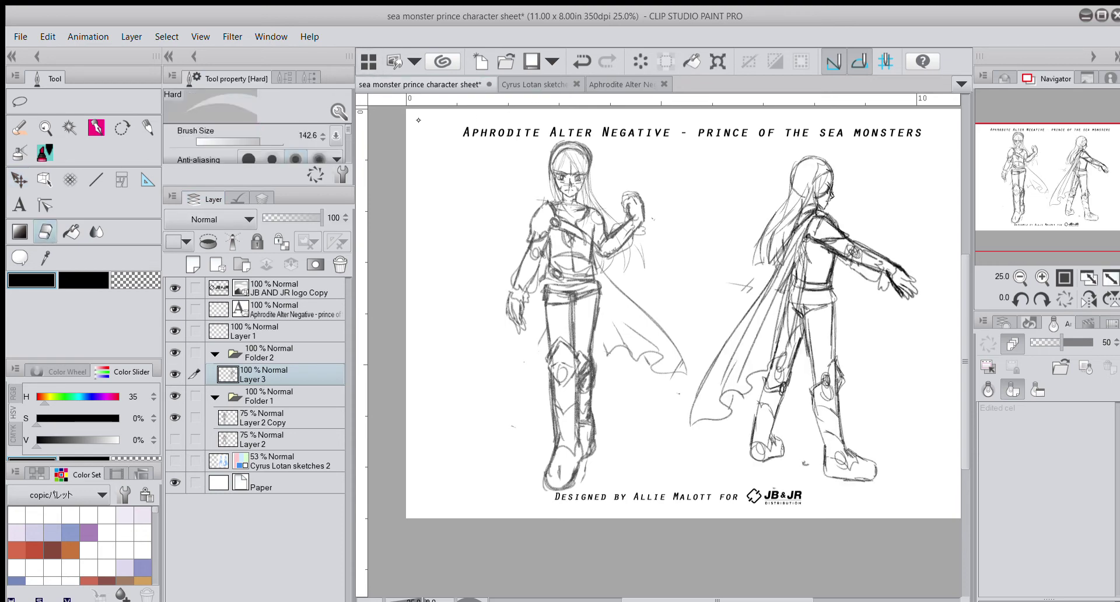
key("ctrl+v")
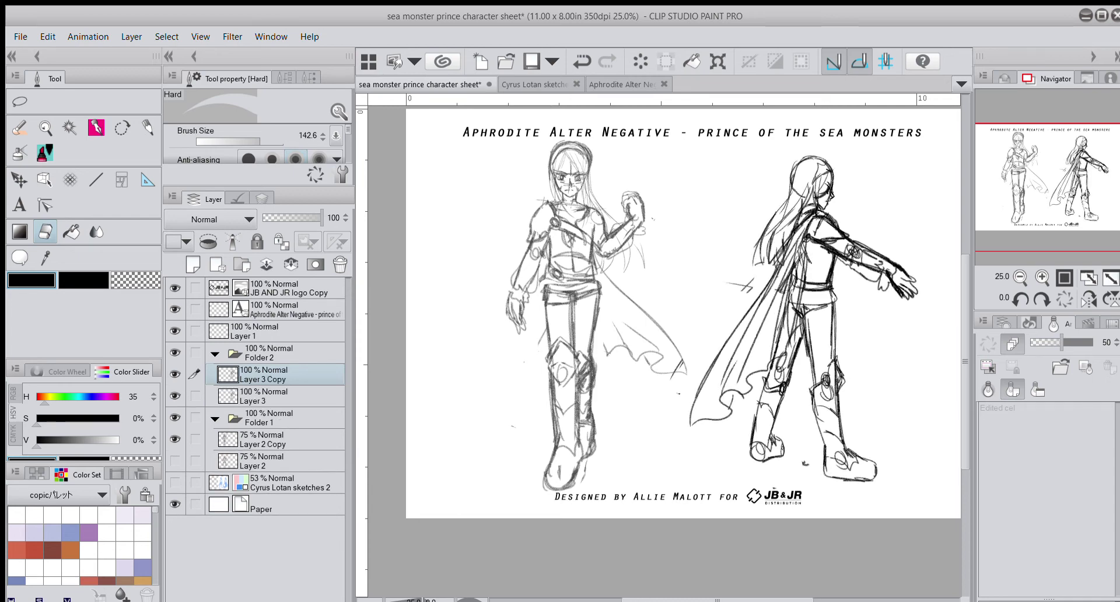
left_click(175, 396)
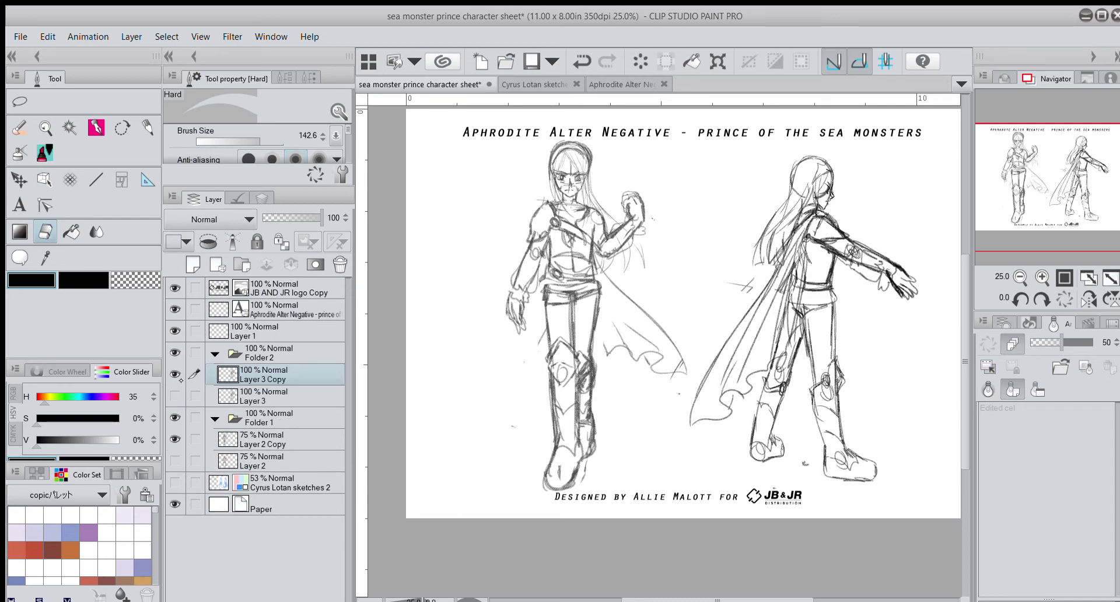
left_click(175, 374)
left_click(175, 374)
Step: Erase both legs below the tunic on Layer 3 Copy, using the Hard eraser enlarged to 336.4
mouse_move(807, 312)
left_mouse_down()
mouse_move(764, 403)
mouse_move(832, 390)
left_mouse_up()
left_click(266, 141)
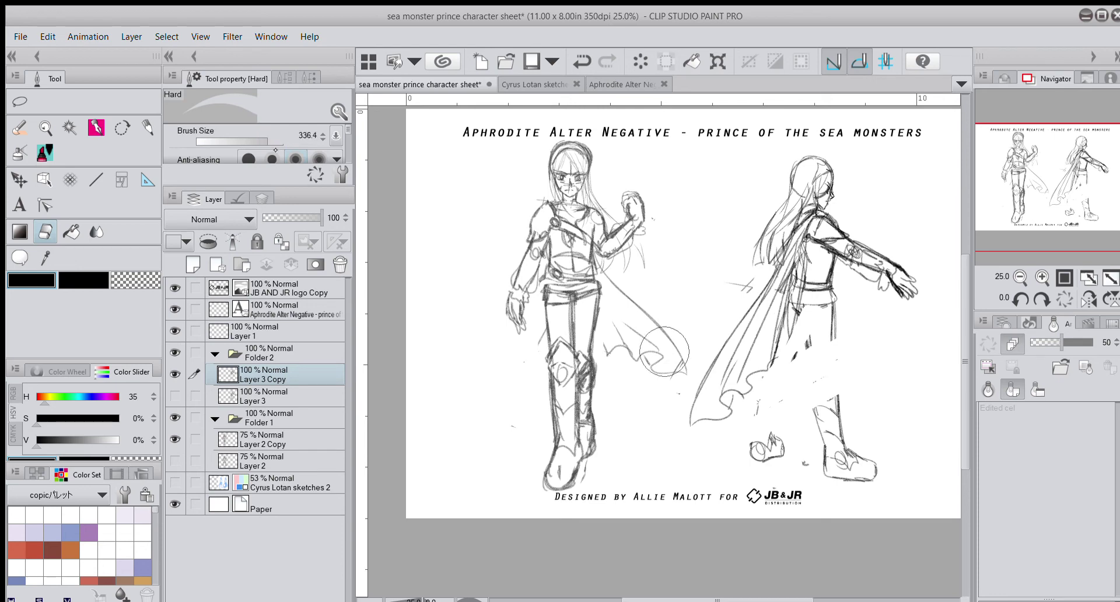
mouse_move(814, 328)
left_mouse_down()
mouse_move(836, 323)
mouse_move(798, 380)
mouse_move(737, 432)
mouse_move(857, 448)
mouse_move(887, 466)
mouse_move(824, 466)
mouse_move(792, 372)
left_mouse_up()
Step: Sketch the two upper edges of a sea monster tail curving down from the side-facing figure's waist with the Real pencil
left_click(147, 127)
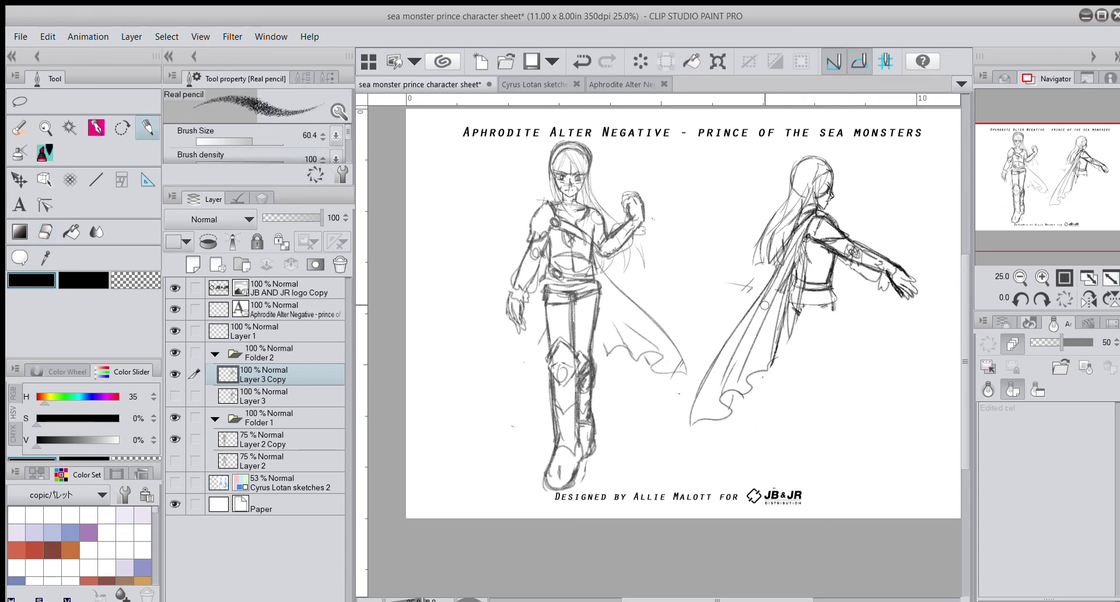
mouse_move(781, 304)
left_mouse_down()
mouse_move(796, 387)
mouse_move(812, 405)
left_mouse_up()
left_click_drag(837, 299, 849, 371)
mouse_move(839, 301)
left_mouse_down()
mouse_move(842, 340)
mouse_move(898, 424)
left_mouse_up()
left_click_drag(817, 424, 838, 456)
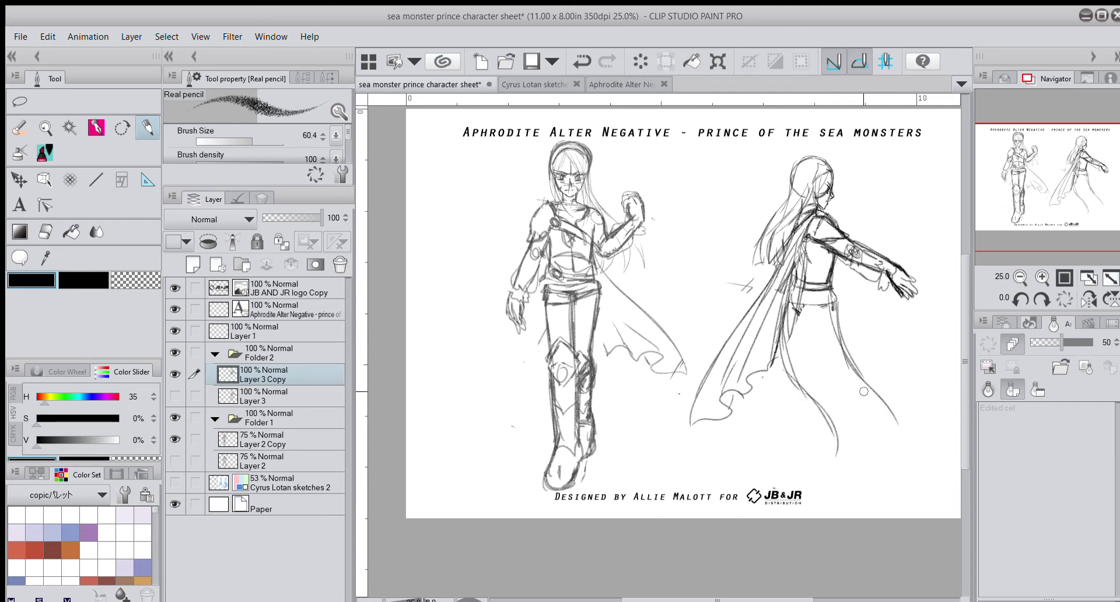
Step: Sketch the lower tail curling into a spiral coil behind the figure and ending in a broad fin
mouse_move(861, 382)
left_mouse_down()
mouse_move(886, 436)
mouse_move(878, 404)
mouse_move(854, 479)
left_mouse_up()
mouse_move(844, 435)
left_mouse_down()
mouse_move(777, 414)
mouse_move(754, 443)
mouse_move(784, 429)
mouse_move(767, 466)
mouse_move(692, 419)
left_mouse_up()
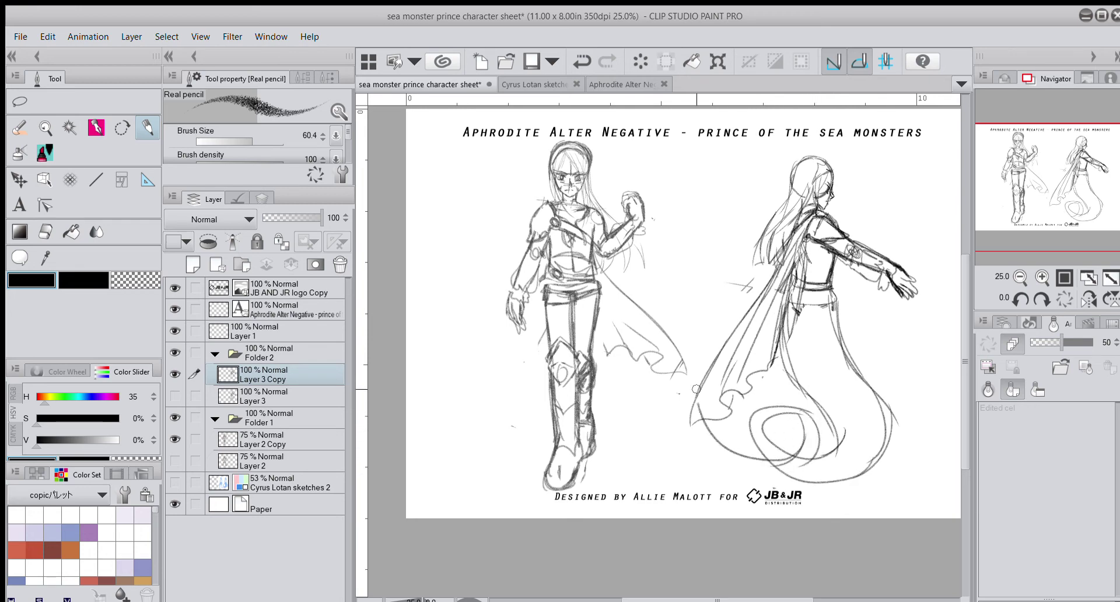
mouse_move(689, 380)
left_mouse_down()
mouse_move(687, 475)
mouse_move(648, 502)
mouse_move(787, 476)
left_mouse_up()
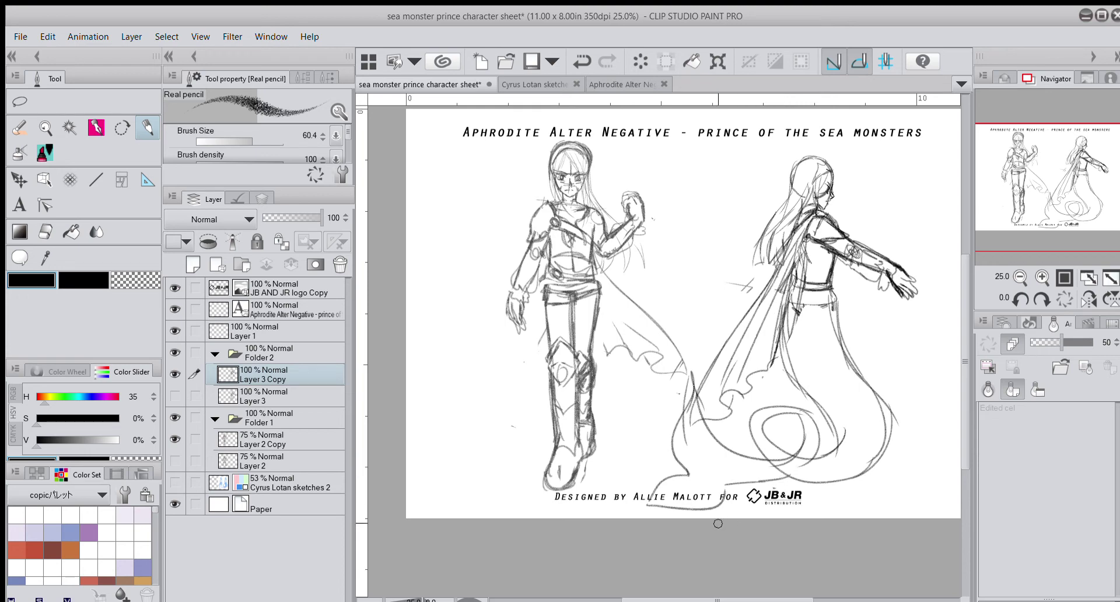
left_click(175, 482)
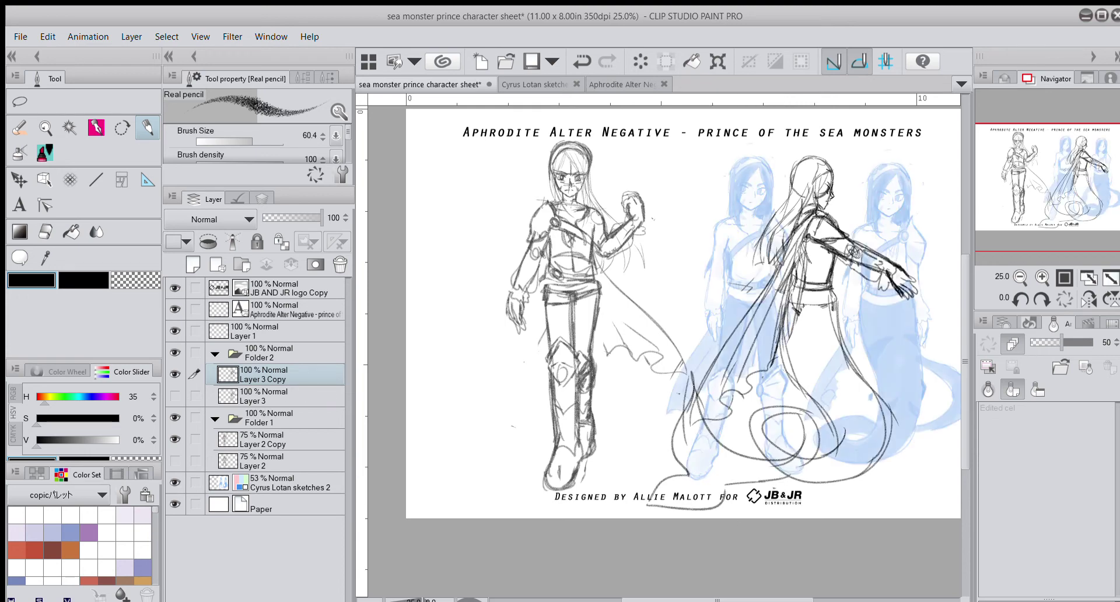
left_click_drag(1048, 186, 1053, 186)
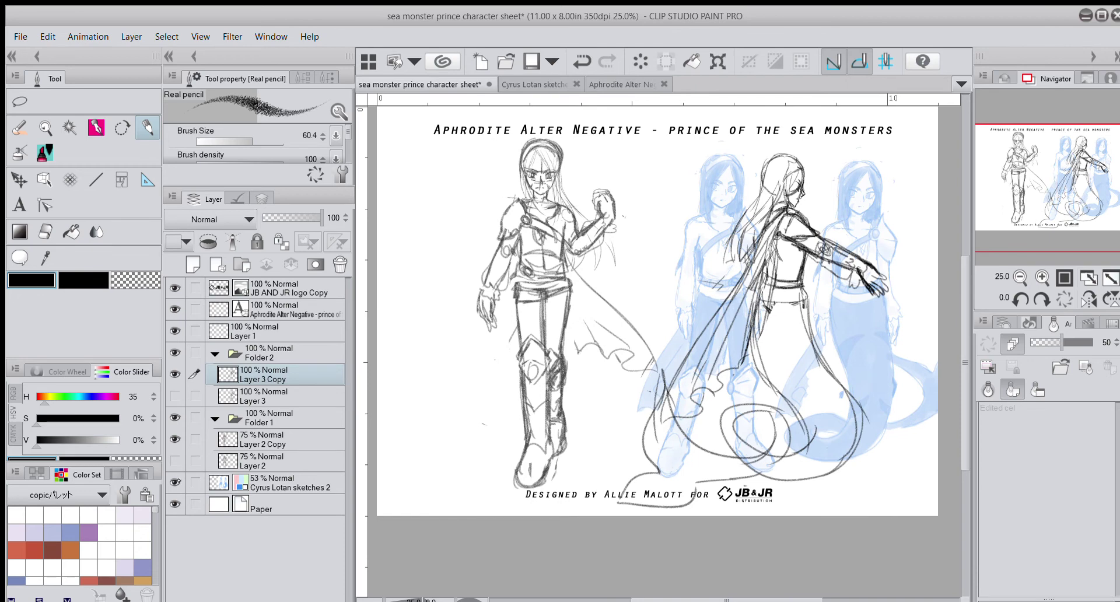
left_click(175, 482)
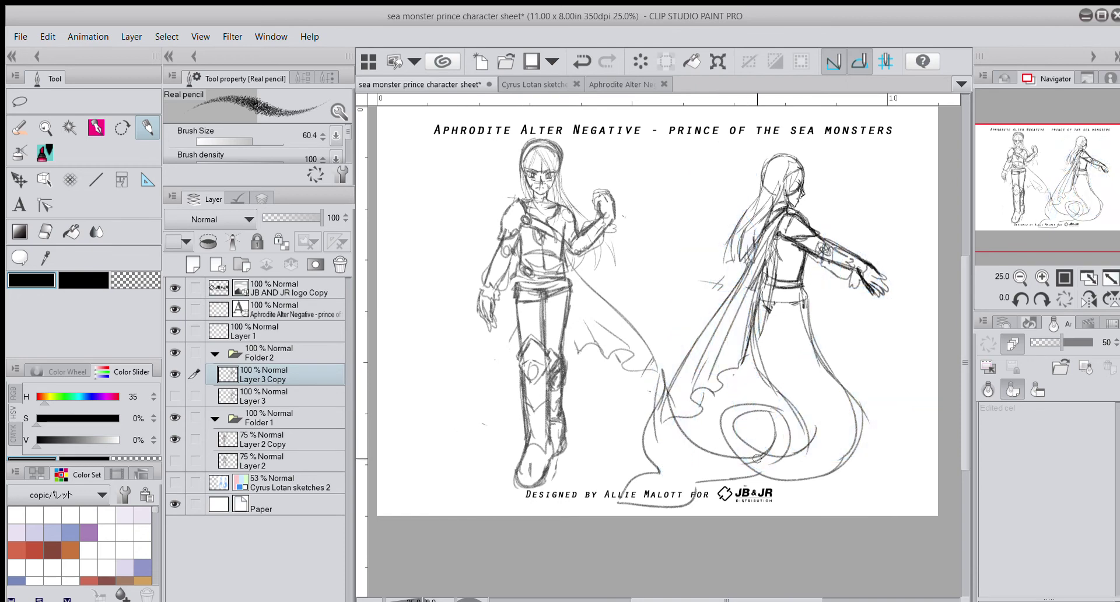
mouse_move(757, 458)
left_mouse_down()
mouse_move(661, 392)
mouse_move(664, 442)
mouse_move(640, 491)
mouse_move(725, 475)
mouse_move(787, 444)
mouse_move(764, 468)
mouse_move(781, 408)
mouse_move(740, 429)
mouse_move(764, 325)
mouse_move(753, 364)
mouse_move(767, 390)
mouse_move(795, 411)
mouse_move(809, 407)
mouse_move(822, 435)
left_mouse_up()
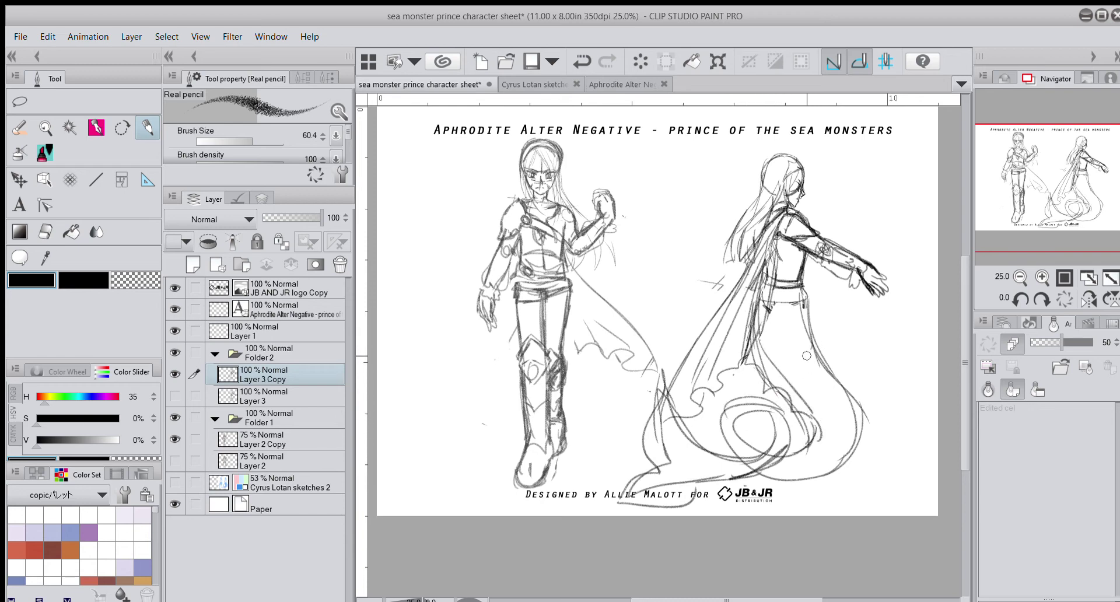
left_click_drag(789, 371, 820, 364)
Step: Move Layer 3 Copy slightly up and left, then darken the tail's front edge below the waist
key("k")
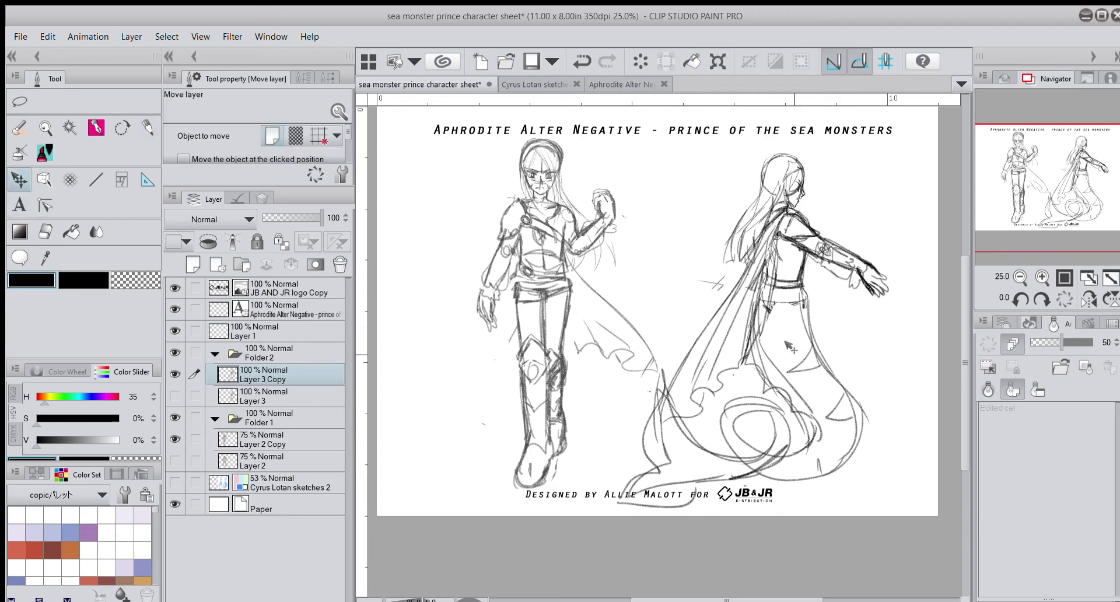
mouse_move(792, 359)
left_mouse_down()
mouse_move(779, 344)
mouse_move(794, 356)
left_mouse_up()
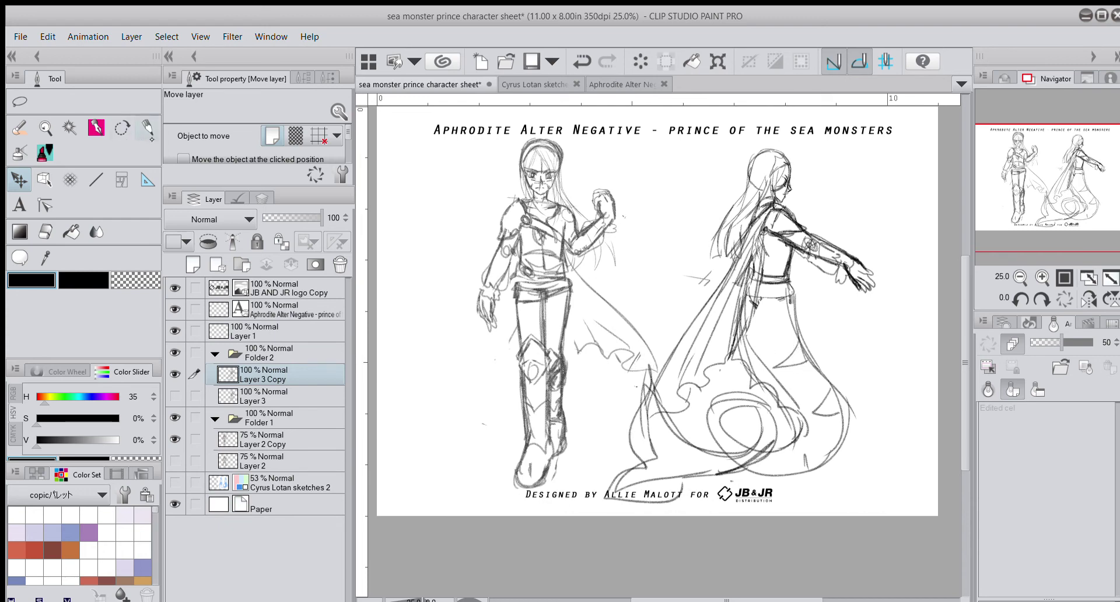
key("p")
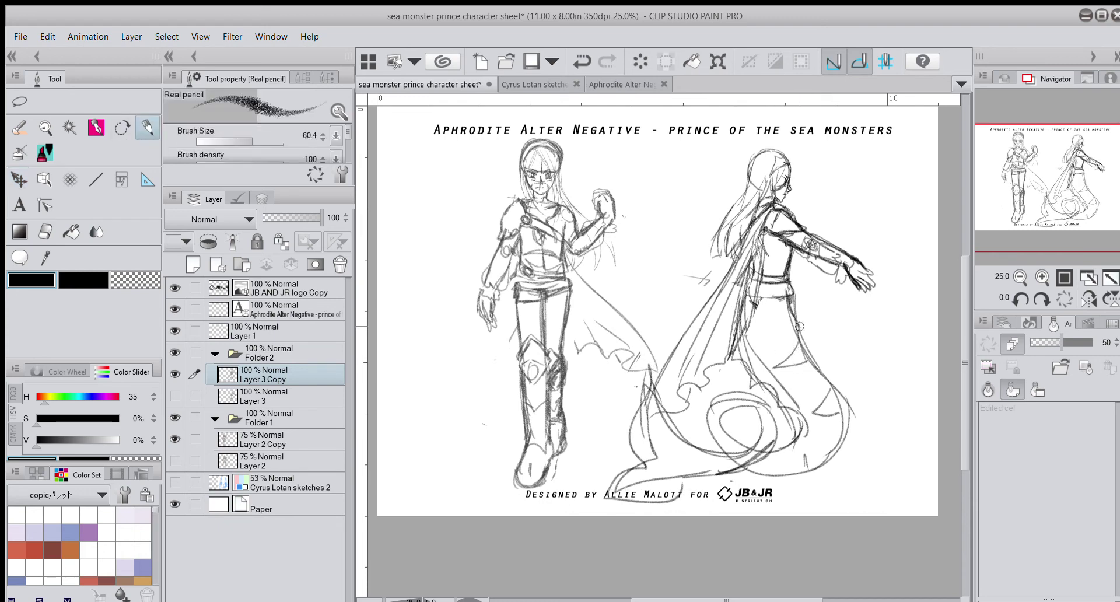
left_click_drag(790, 296, 824, 375)
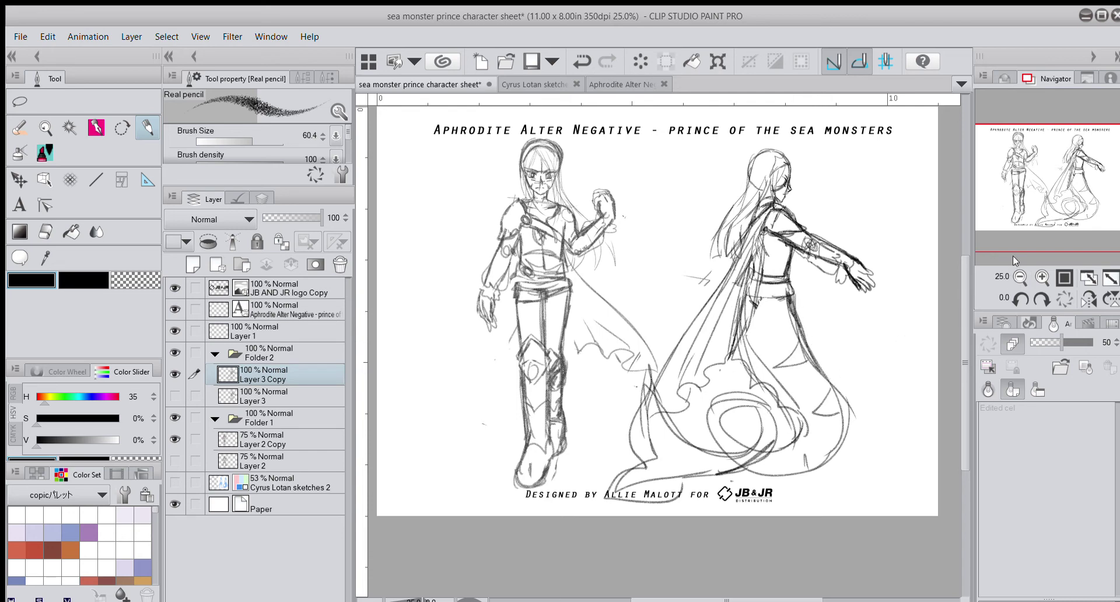
Step: Try shifting the Cyrus Lotan sketches 2 layer sideways behind the side-facing figure's head as a reference
scroll(846, 210, "up", 3)
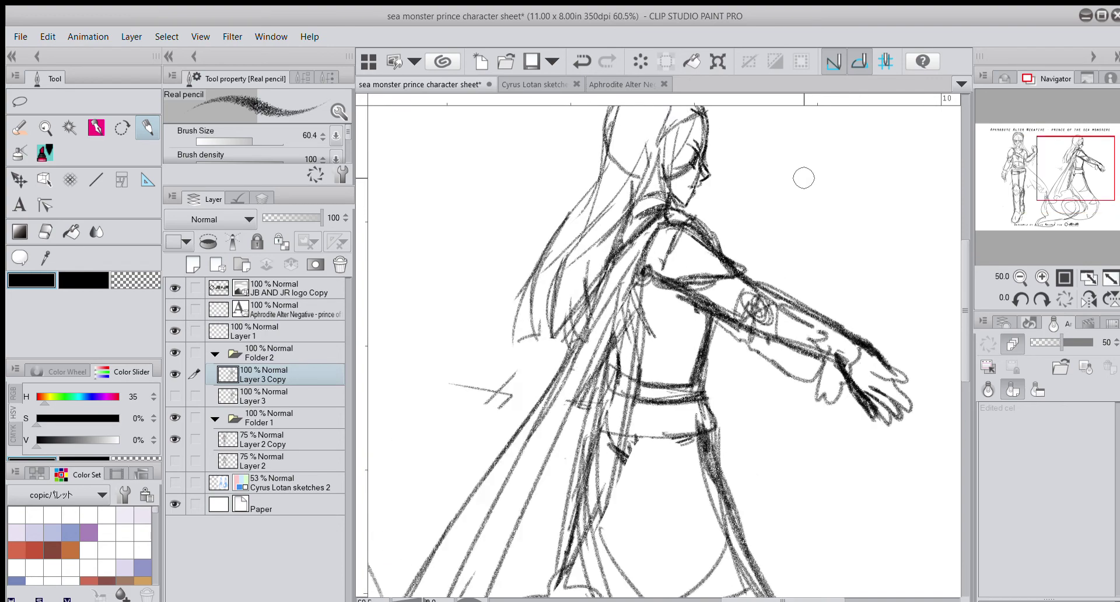
left_click_drag(1079, 177, 1073, 169)
scroll(778, 209, "up", 1)
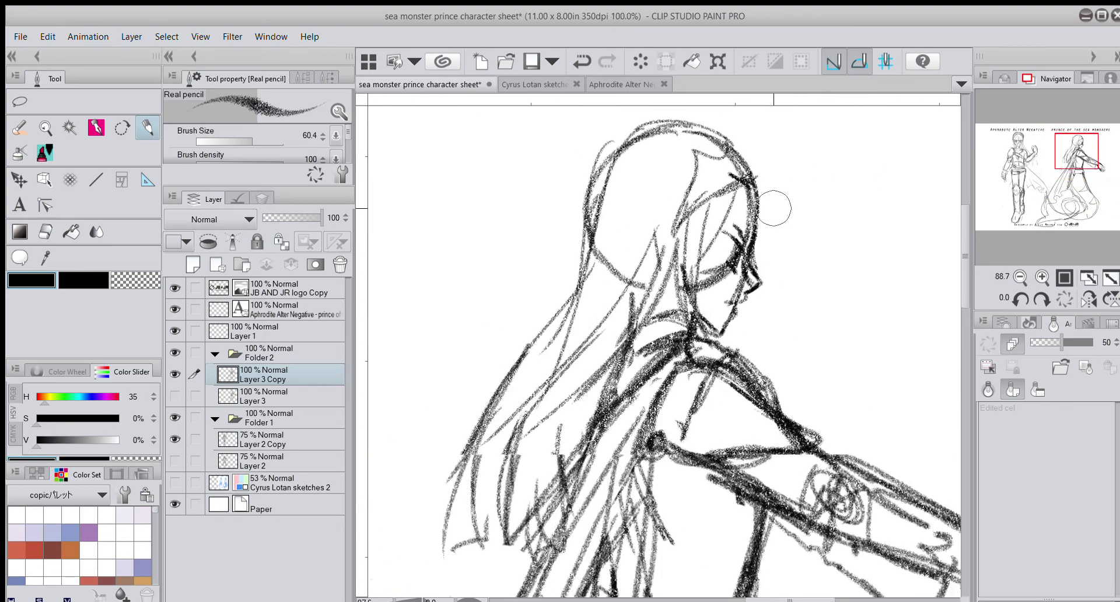
scroll(773, 209, "down", 1)
scroll(774, 208, "down", 1)
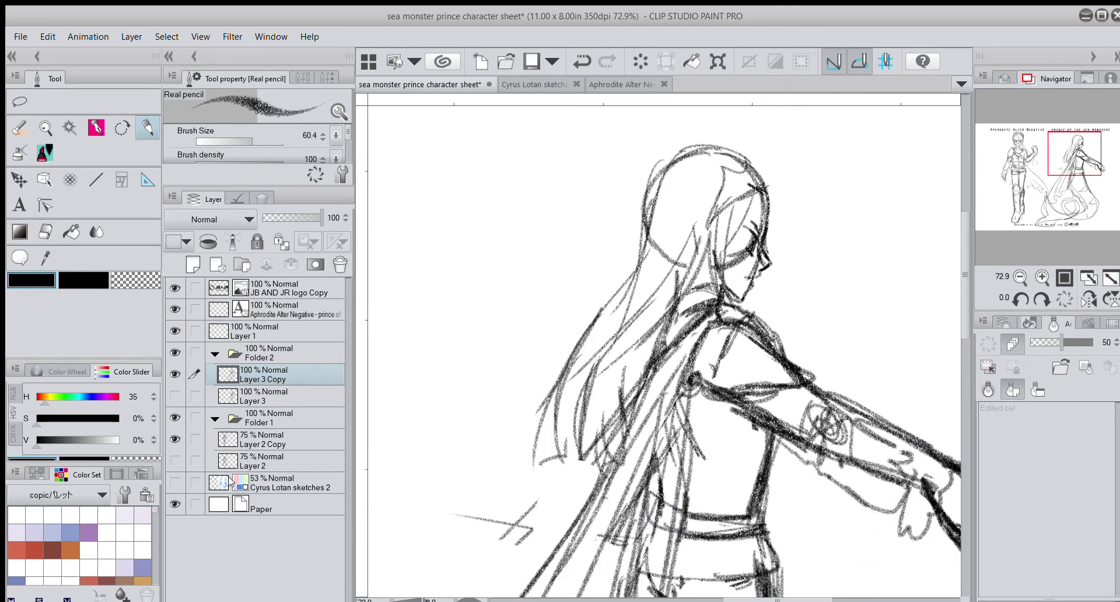
left_click(175, 482)
left_click(280, 483)
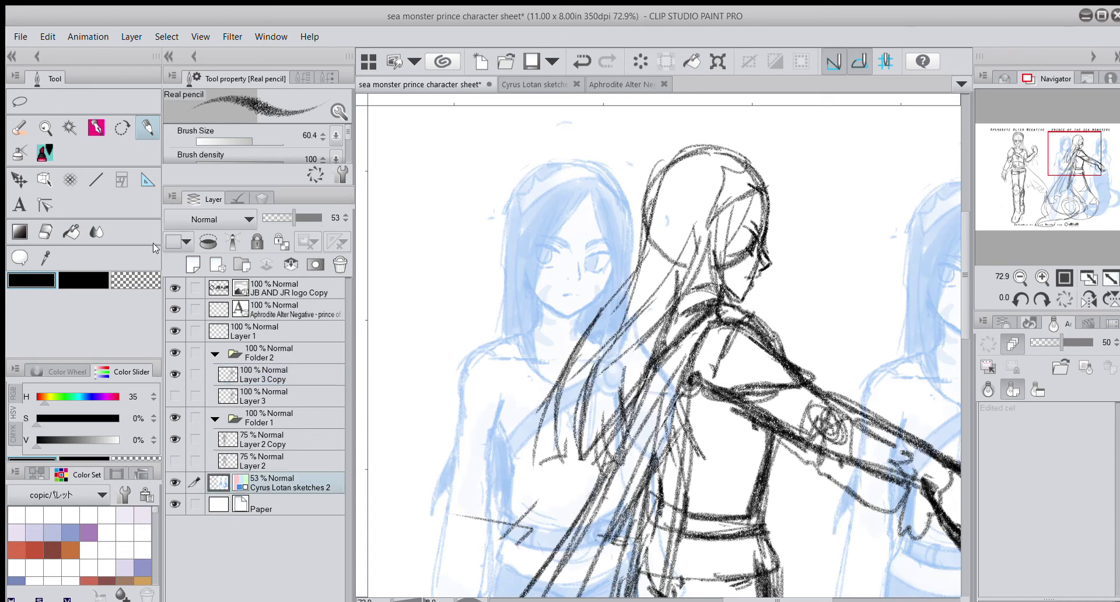
left_click(19, 181)
left_click_drag(488, 273, 702, 274)
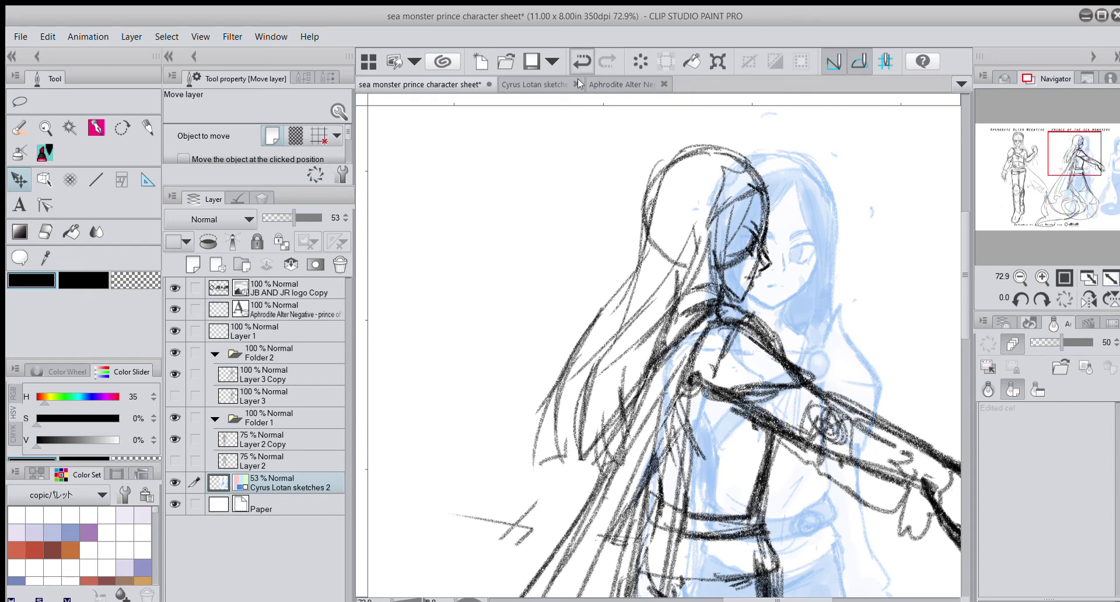
left_click(582, 62)
scroll(670, 354, "down", 12)
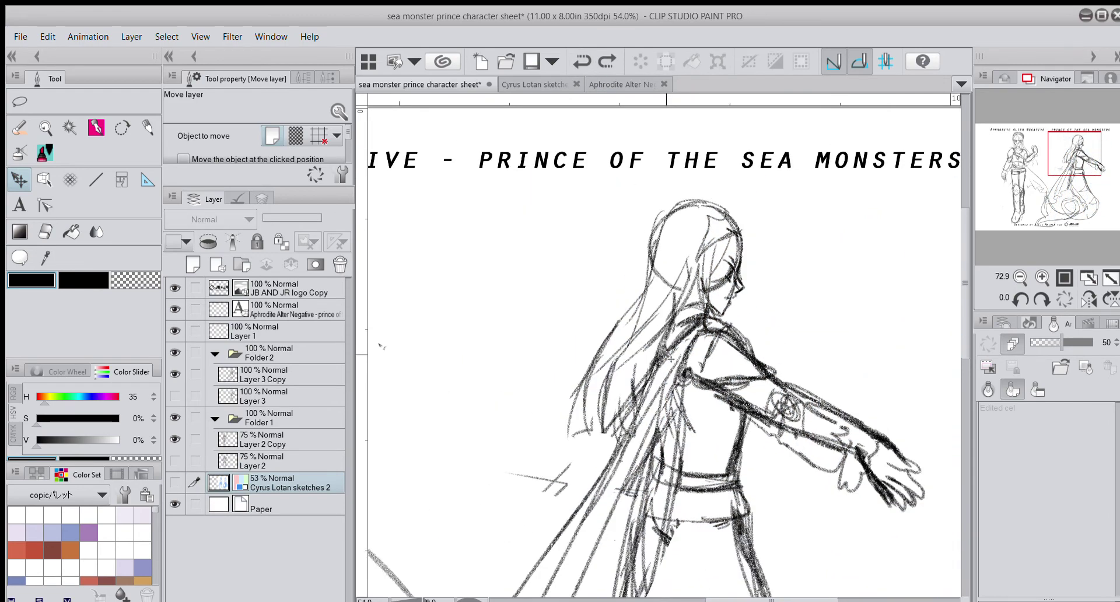
Step: Identify the folder holding the front-facing figure and apply the blue layer color effect to Folder 1
left_click(1064, 197)
scroll(1065, 196, "up", 2)
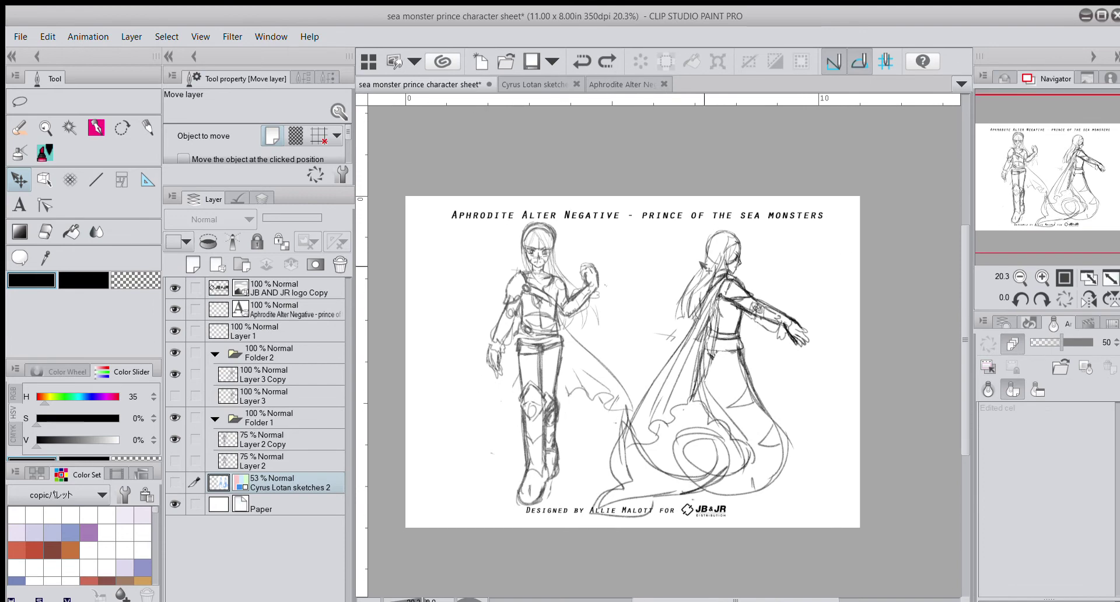
left_click_drag(1023, 192, 1021, 198)
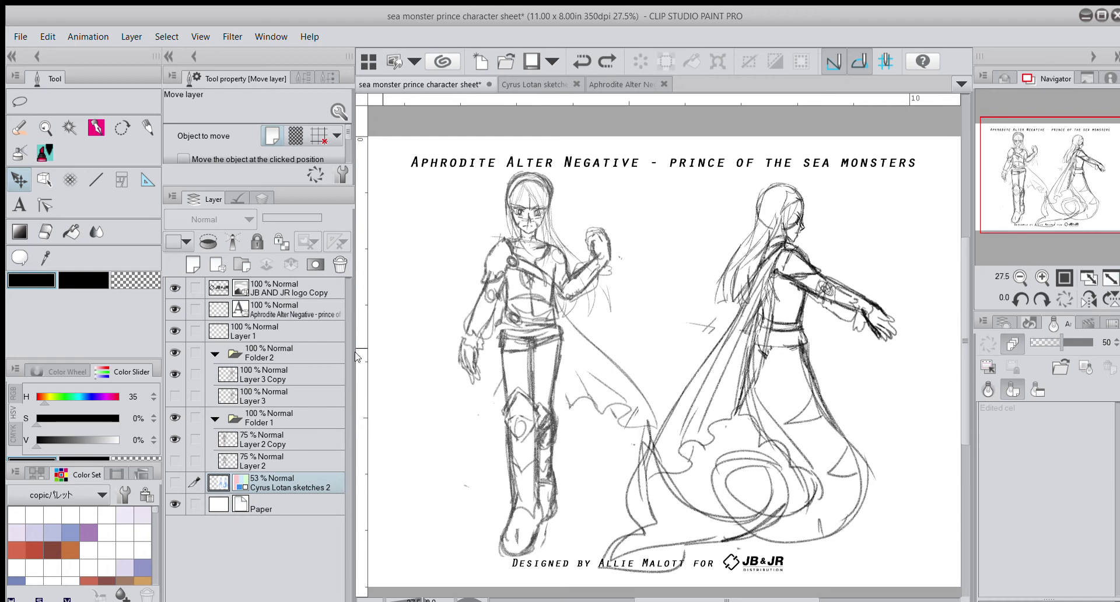
left_click(174, 352)
left_click(174, 352)
left_click(175, 417)
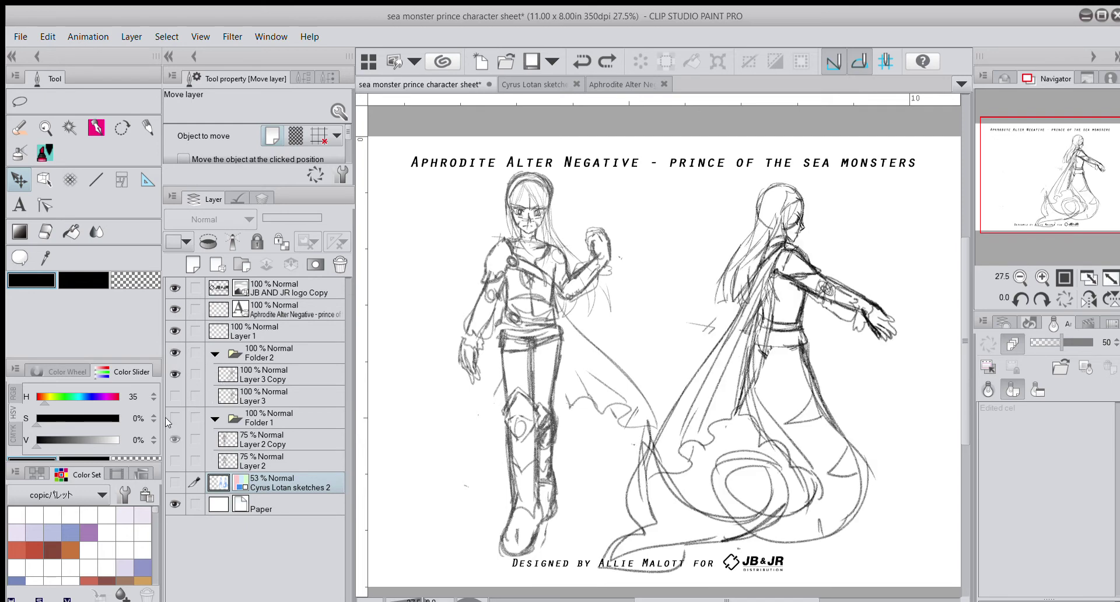
left_click(175, 418)
left_click(274, 418)
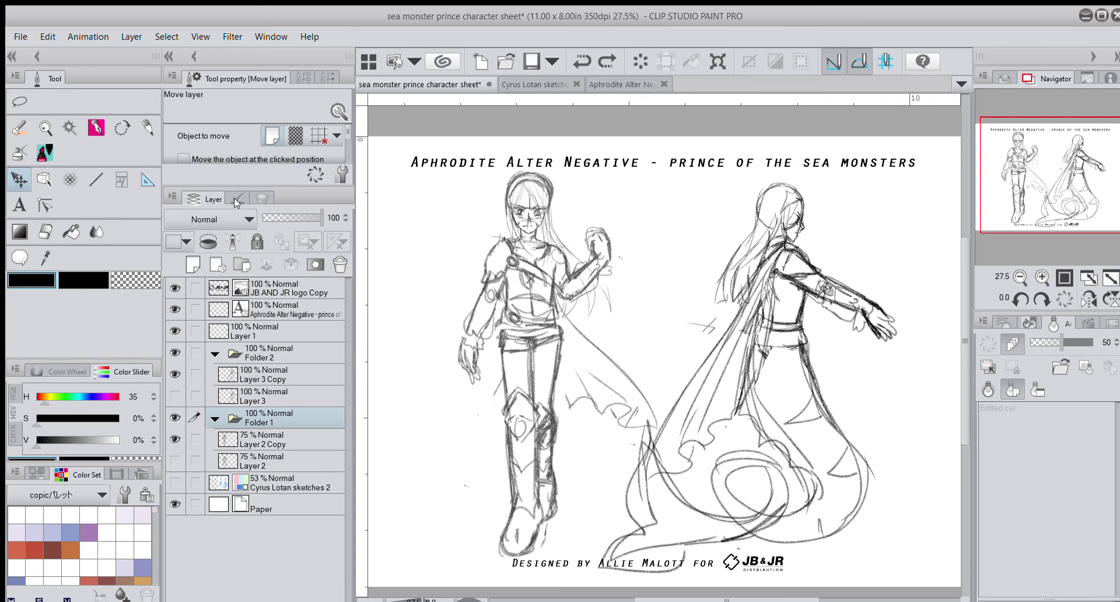
left_click(238, 198)
left_click(321, 232)
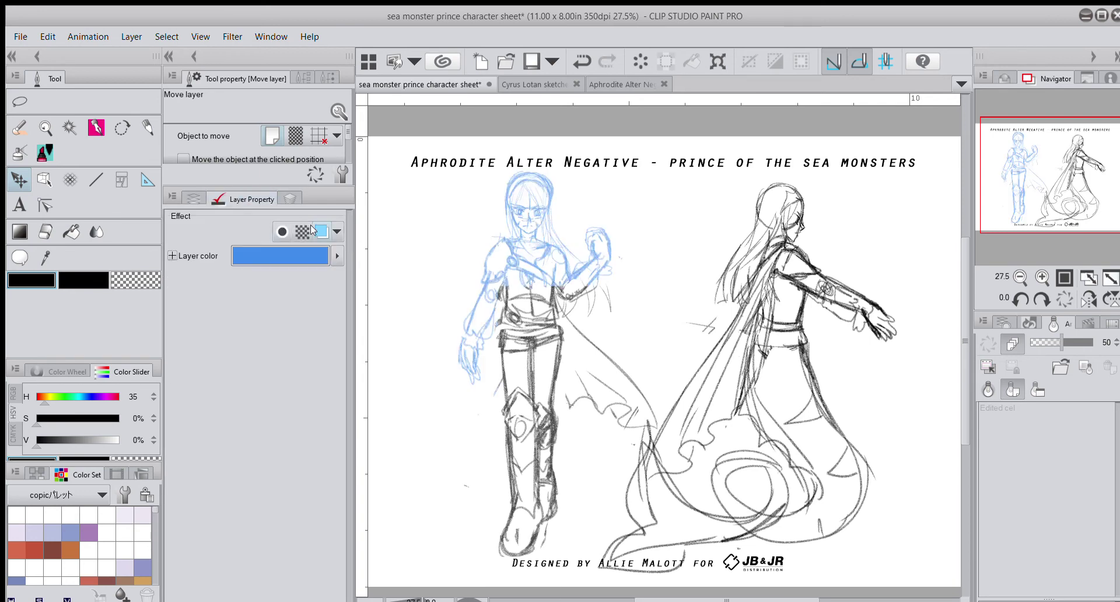
Step: Create a new folder containing a new raster layer, and nest Folder 1 inside it beneath that layer
left_click(194, 199)
left_click(242, 264)
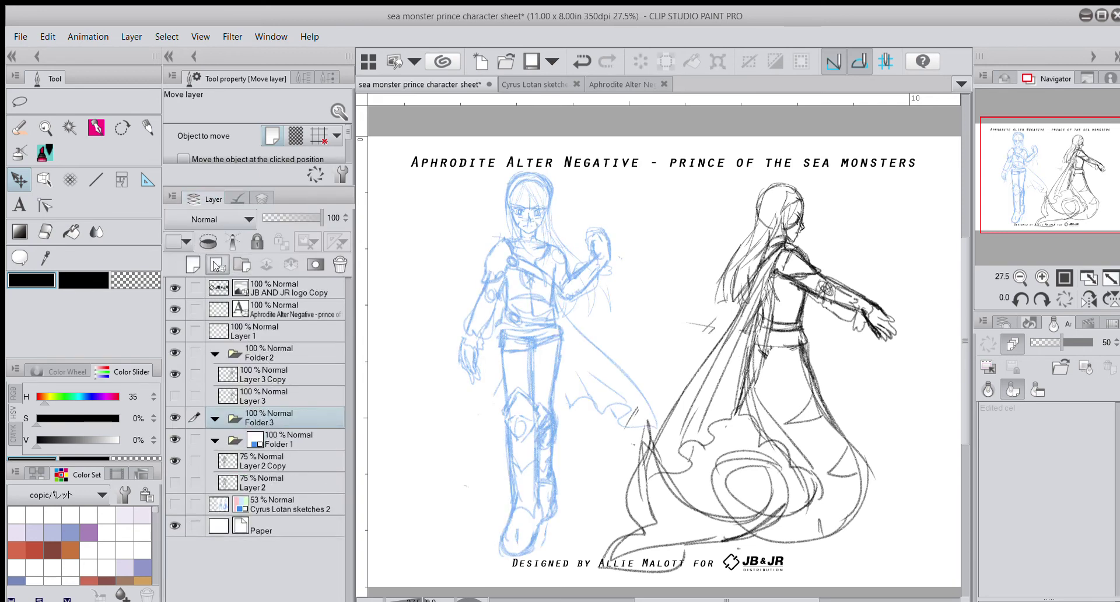
left_click(193, 265)
left_click(286, 462)
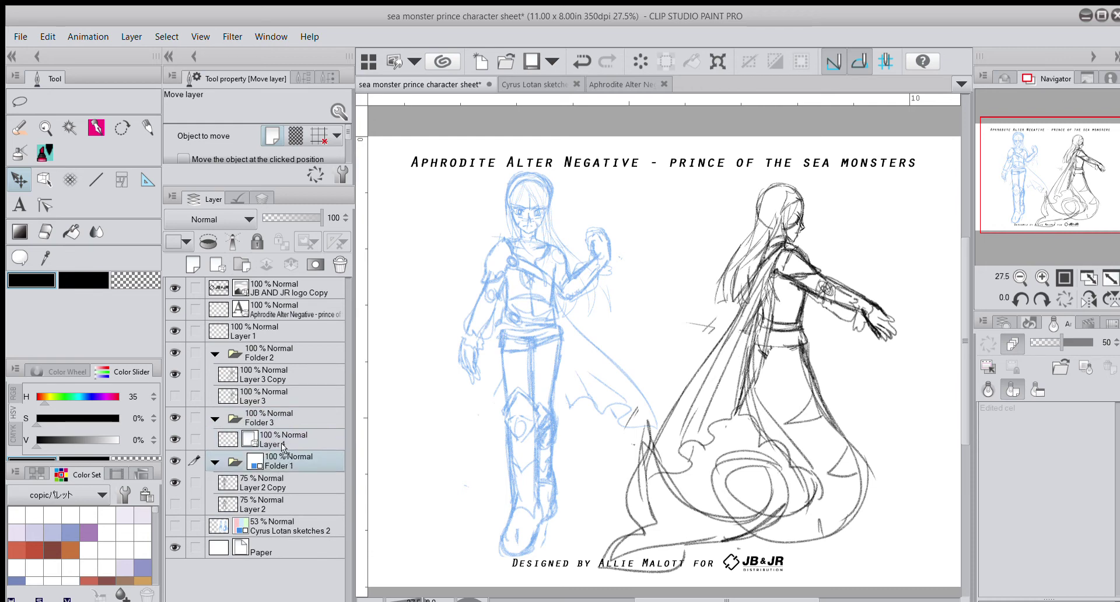
left_click_drag(280, 441, 280, 441)
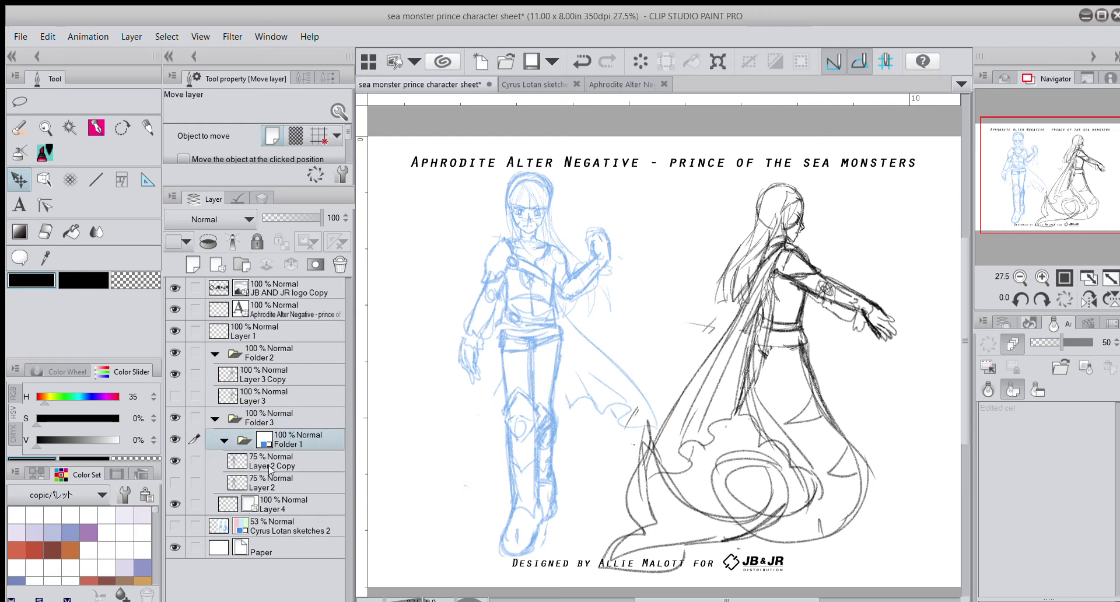
left_click_drag(266, 502, 270, 434)
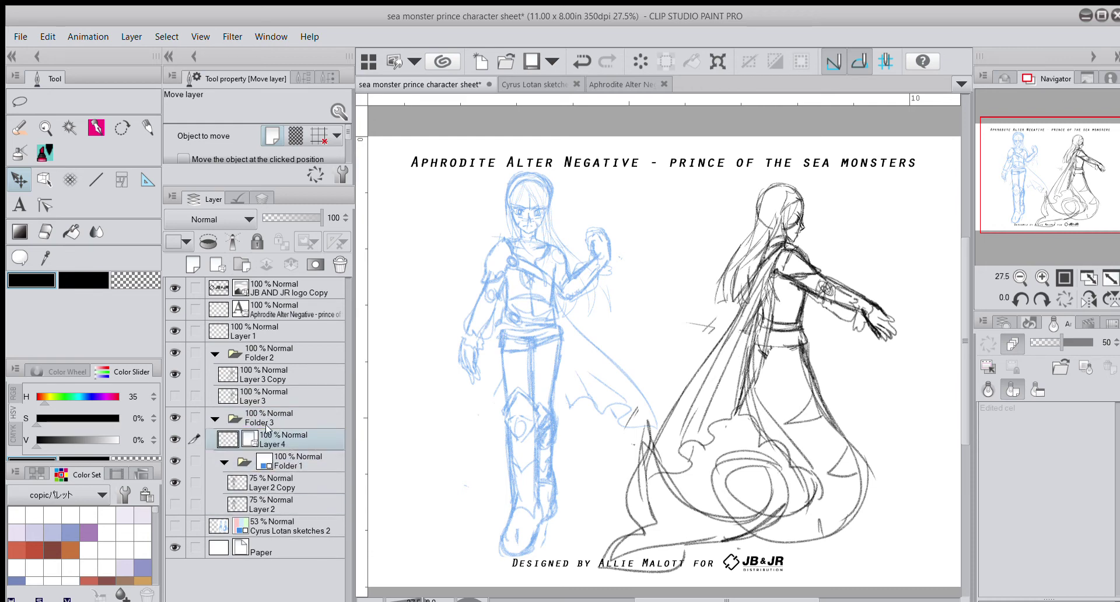
Step: Place a two-line symmetrical ruler vertically through the center of the front-facing figure's face on Layer 4
scroll(480, 171, "up", 7)
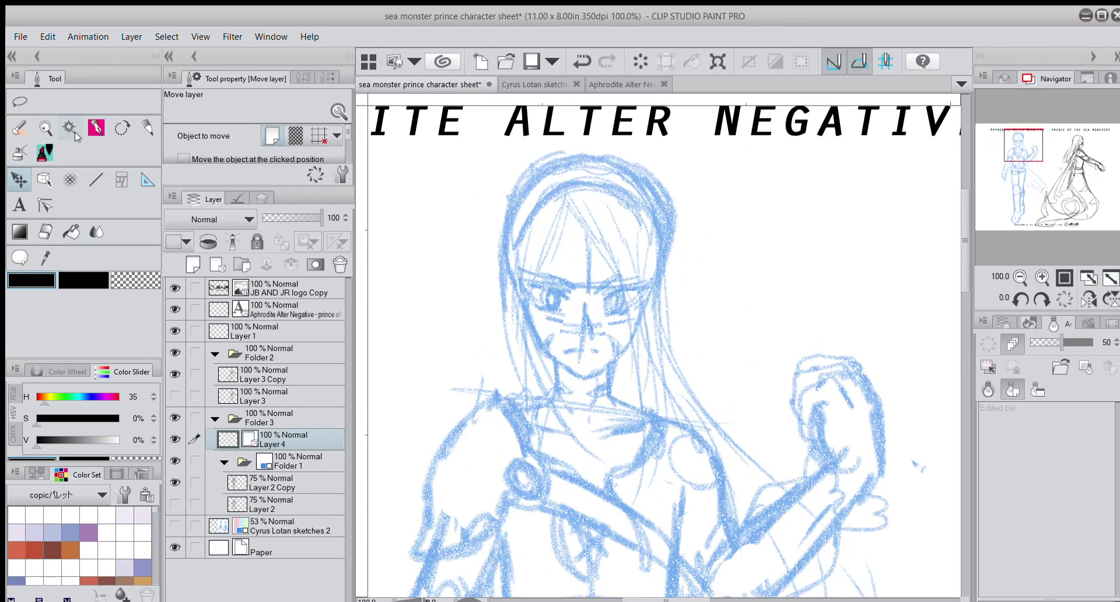
left_click(148, 179)
scroll(587, 390, "up", 3)
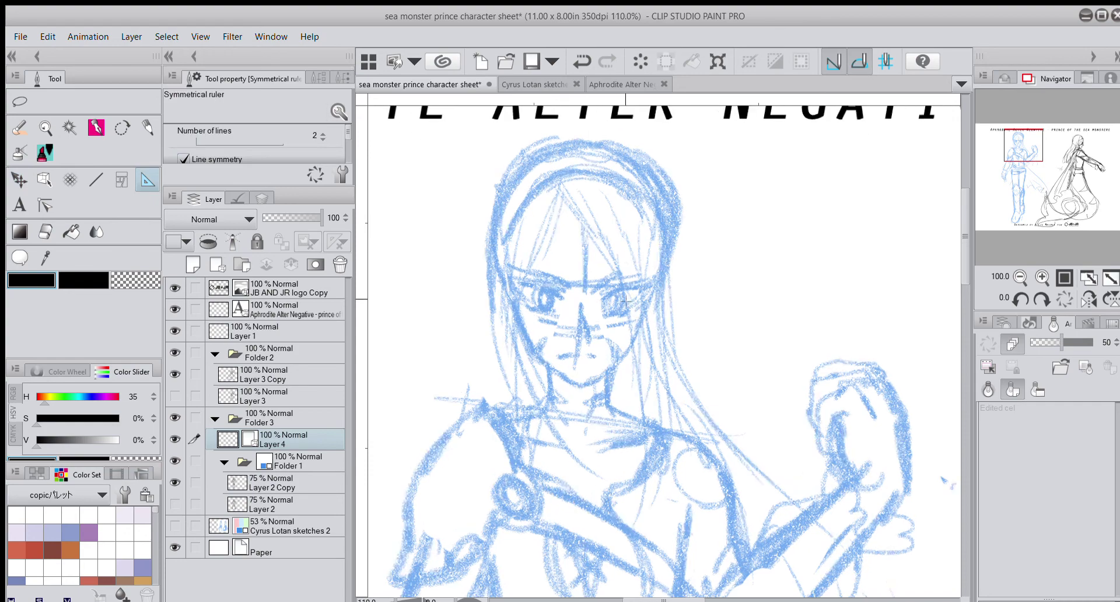
left_click_drag(566, 400, 582, 151)
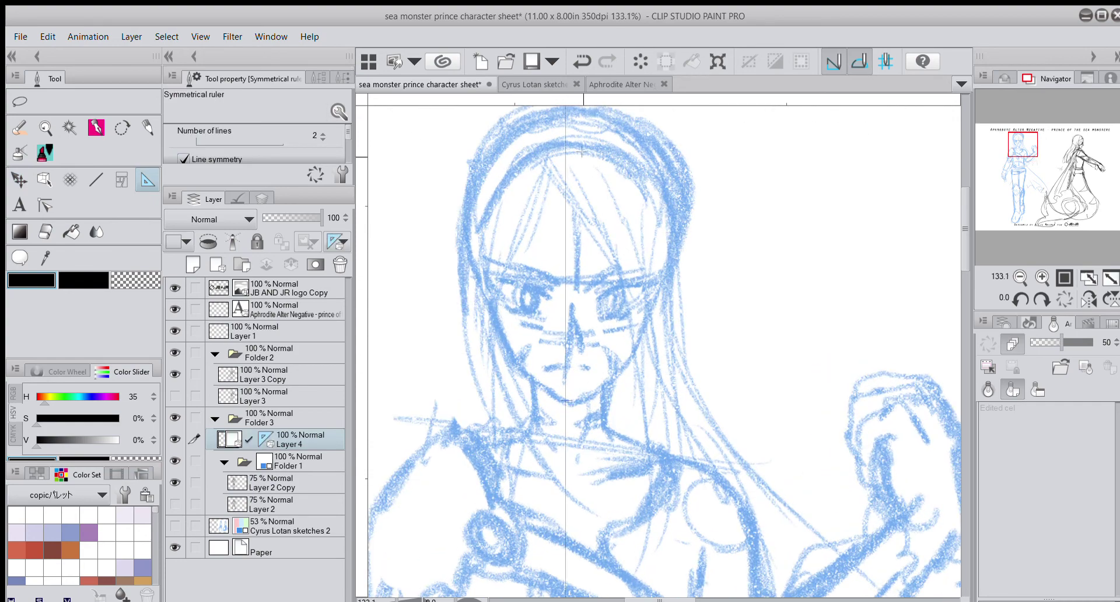
Step: Choose the A-Gペン 01 pen and set its brush size to 40 for inking the face
left_click(147, 127)
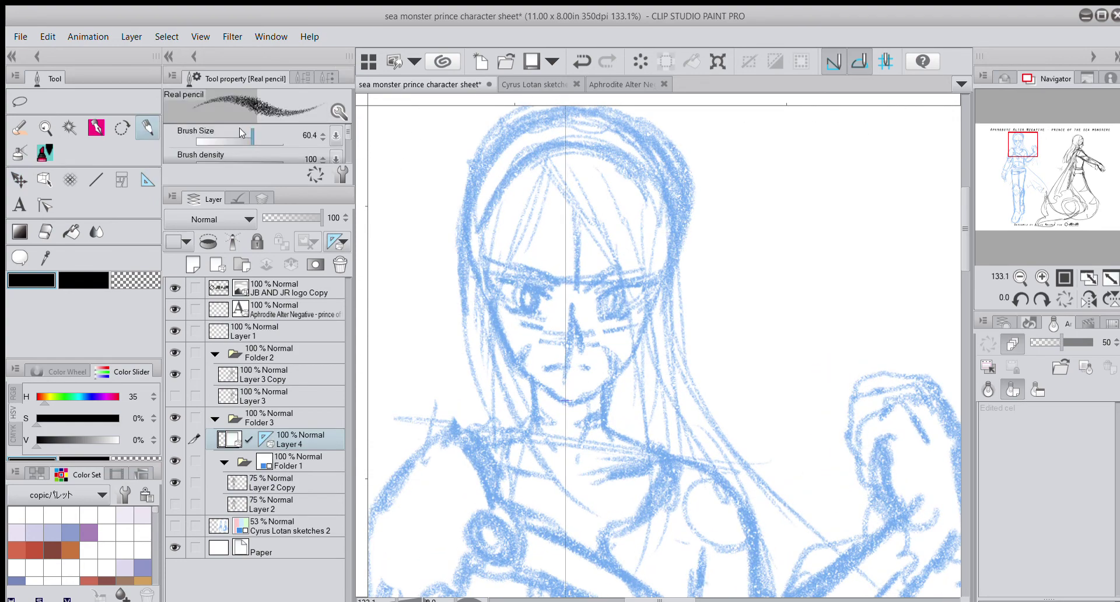
left_click(95, 127)
left_click_drag(256, 141, 246, 134)
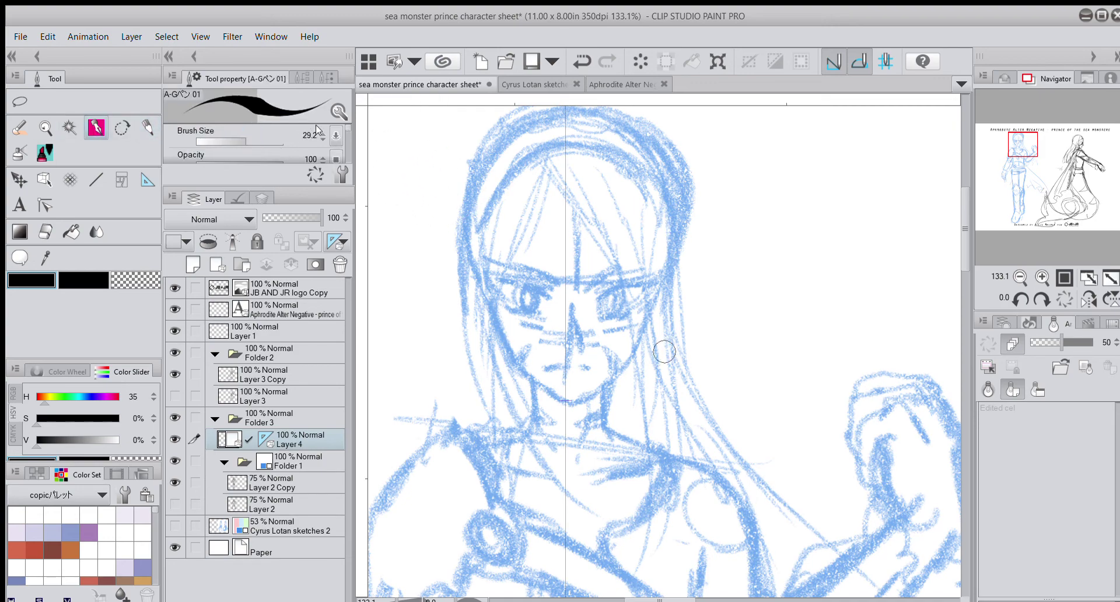
scroll(316, 134, "up", 1)
left_click_drag(1022, 145, 1022, 142)
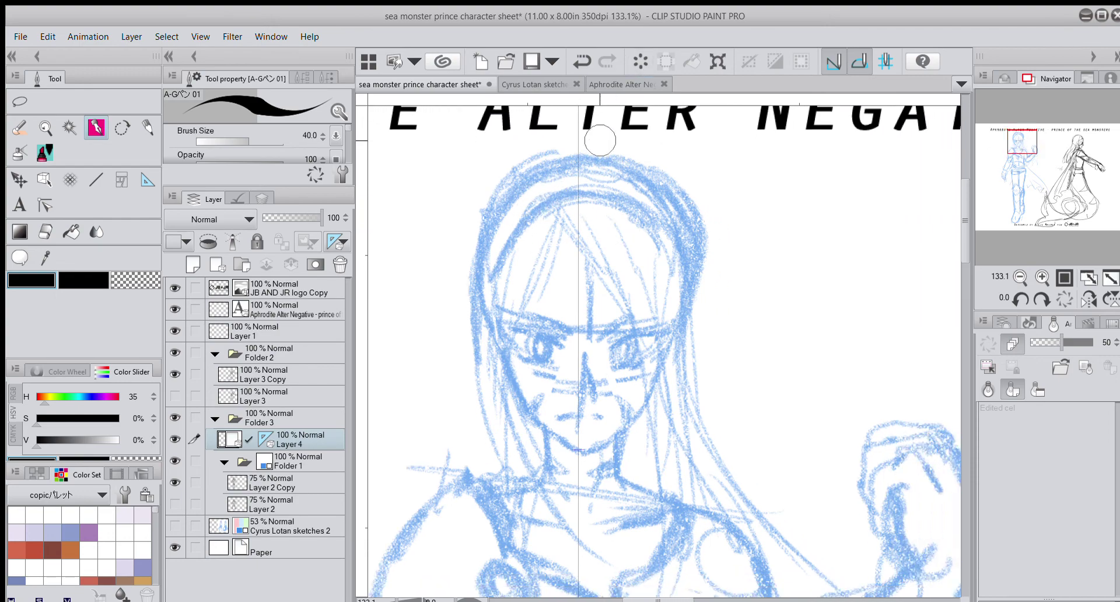
mouse_move(496, 324)
left_mouse_down()
mouse_move(521, 405)
mouse_move(519, 394)
mouse_move(548, 426)
left_mouse_up()
left_click(1042, 278)
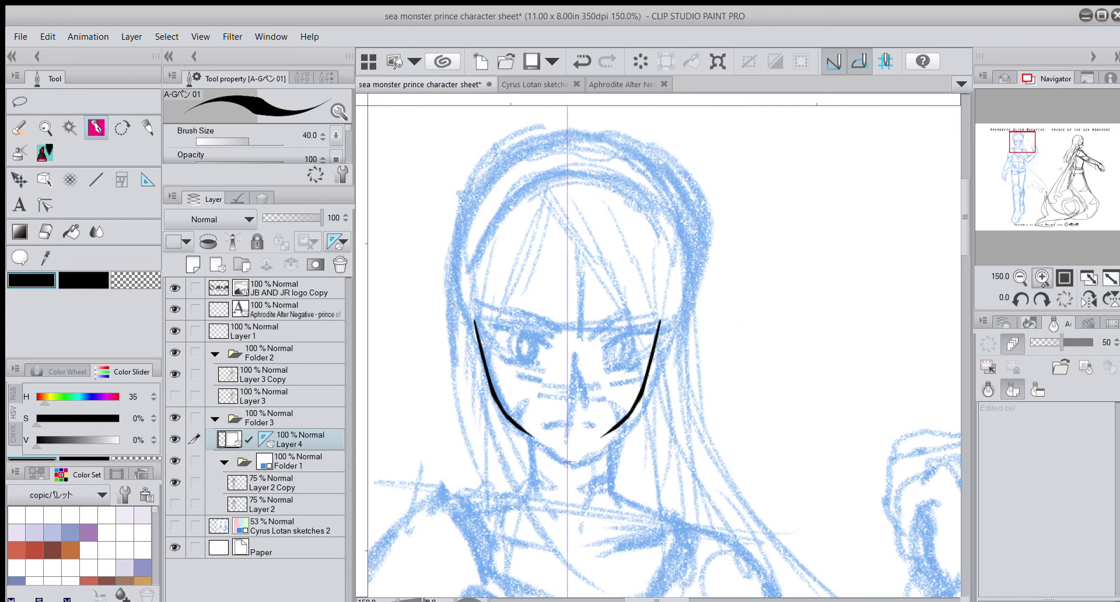
left_click_drag(662, 600, 655, 600)
left_click(581, 62)
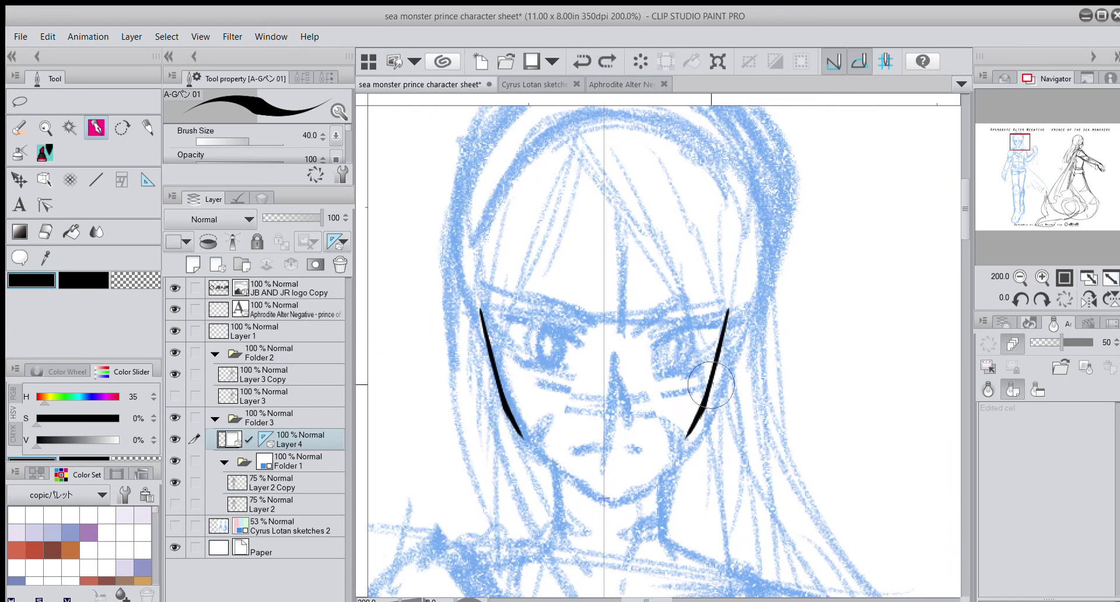
left_click(581, 61)
left_click(582, 61)
left_click(582, 61)
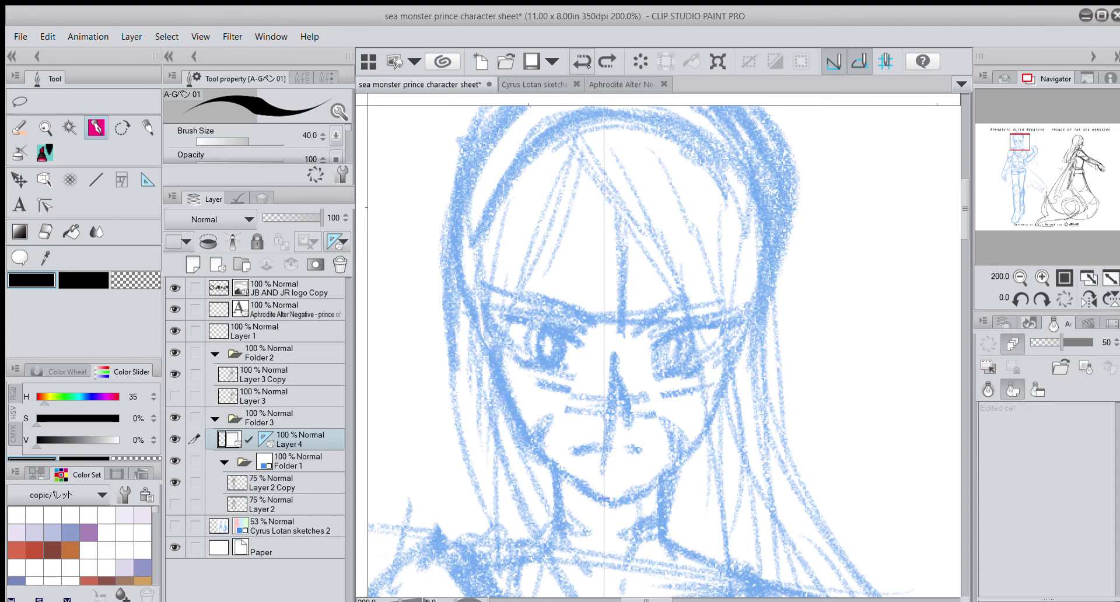
mouse_move(753, 308)
left_mouse_down()
mouse_move(701, 441)
mouse_move(717, 404)
mouse_move(691, 446)
mouse_move(645, 482)
left_mouse_up()
left_click(582, 62)
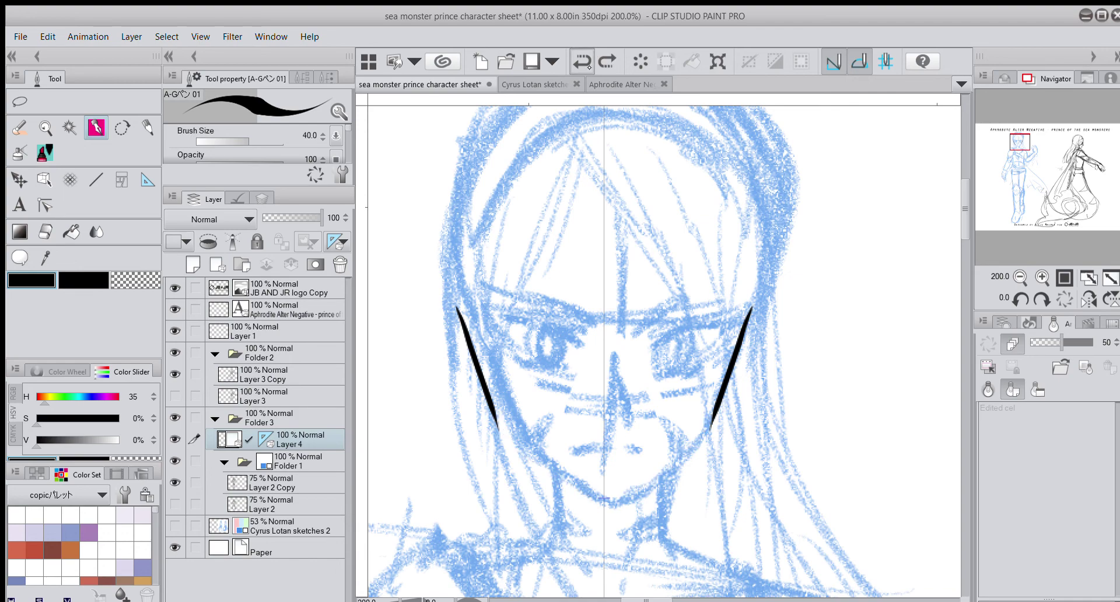
left_click(582, 62)
Step: Ink the mirrored jawline down to the pointed chin and outline both ears with an inner contour line
mouse_move(473, 318)
left_mouse_down()
mouse_move(522, 444)
mouse_move(605, 500)
left_mouse_up()
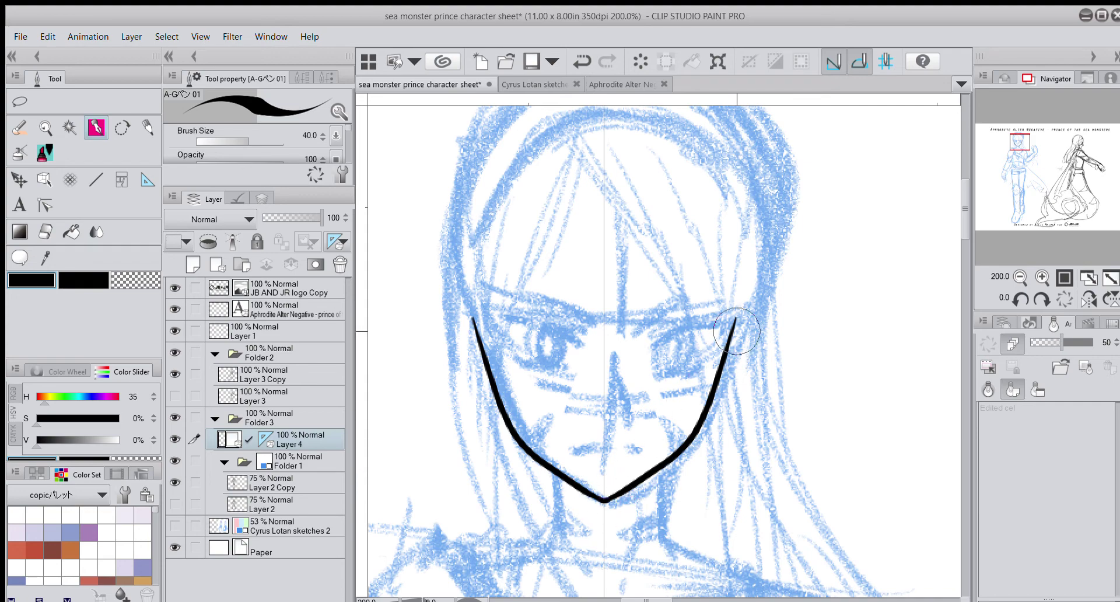
mouse_move(736, 318)
left_mouse_down()
mouse_move(758, 319)
mouse_move(749, 361)
mouse_move(711, 401)
left_mouse_up()
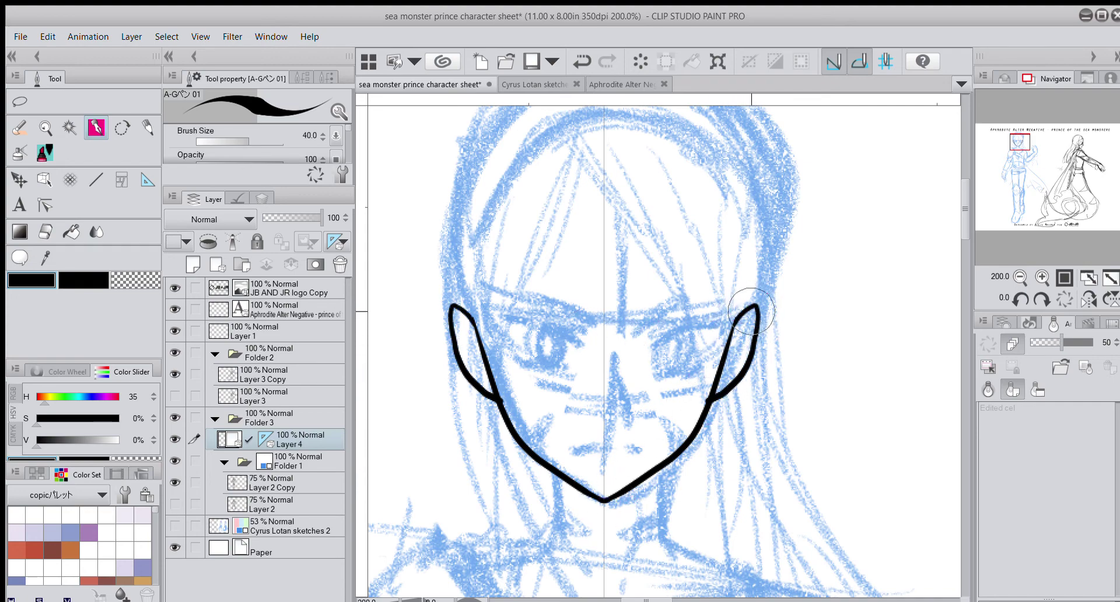
left_click_drag(755, 309, 718, 379)
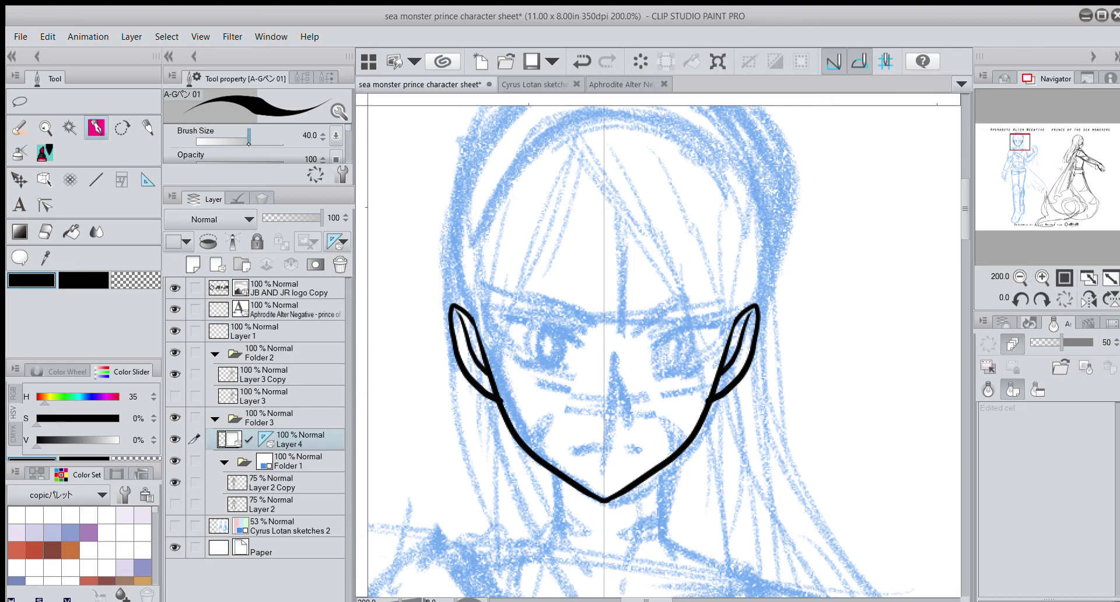
Step: Undo the inner ear contour lines and reduce the pen's brush size to 23
left_click_drag(250, 135, 245, 136)
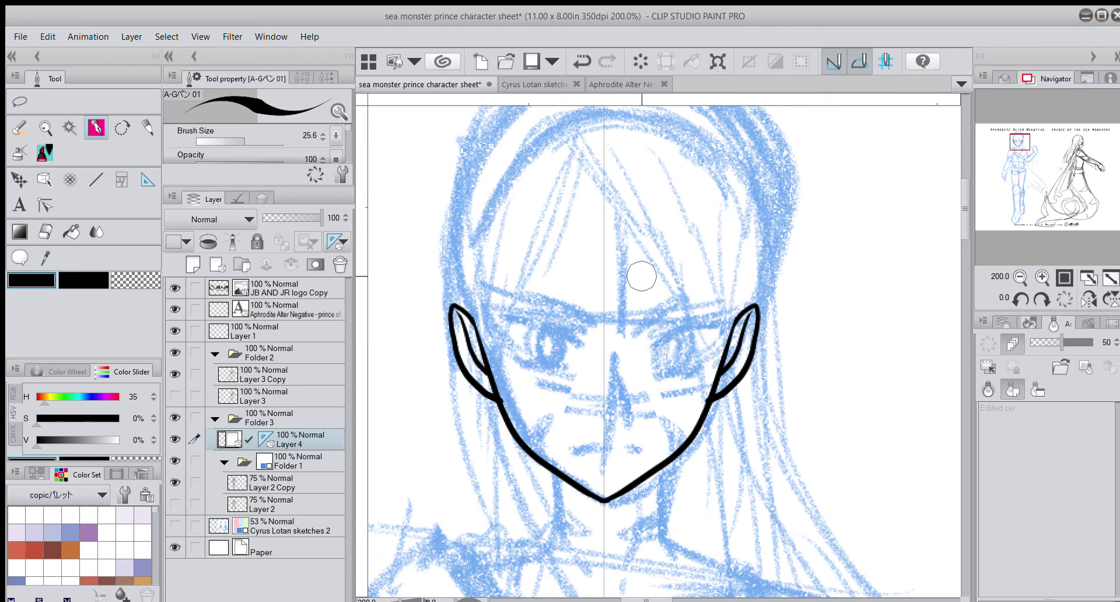
left_click(582, 61)
scroll(549, 352, "up", 2)
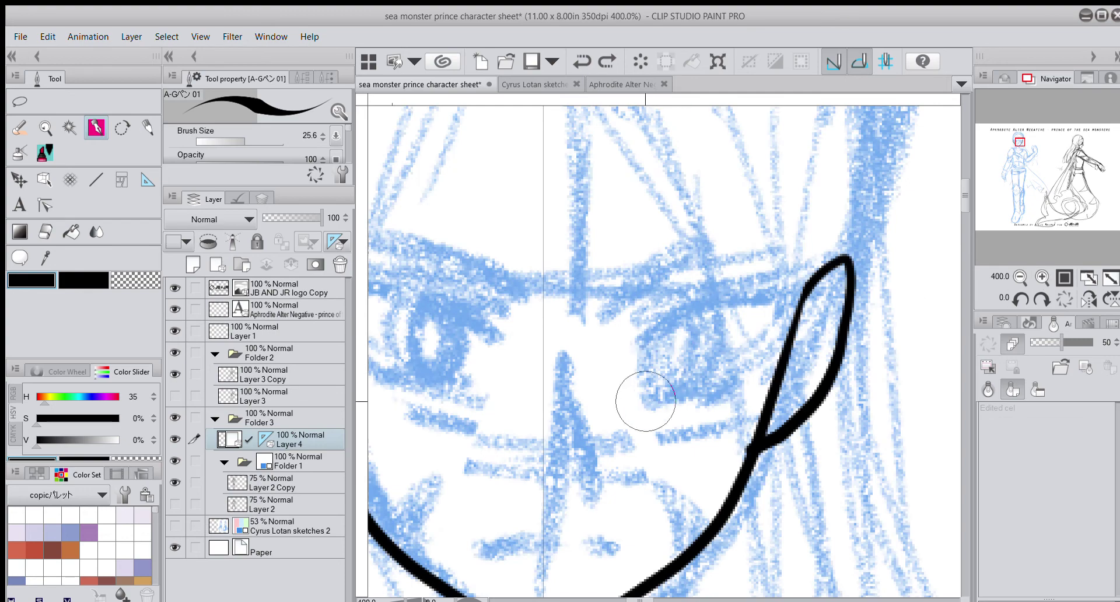
left_click_drag(761, 541, 691, 538)
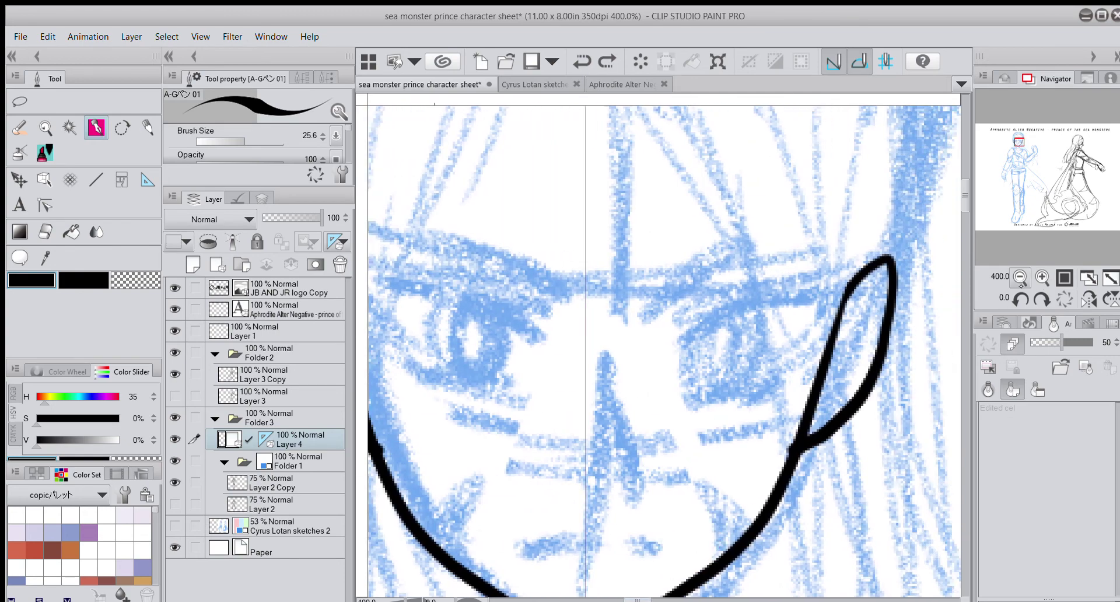
left_click(1022, 279)
left_click(1022, 280)
left_click(1024, 281)
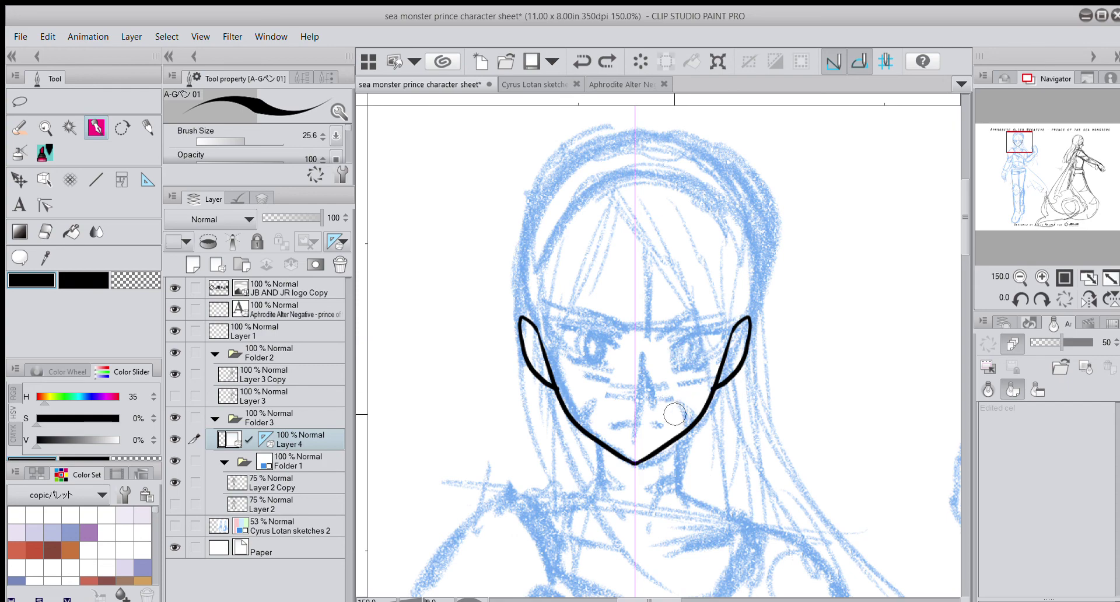
left_click(1043, 277)
left_click(1042, 277)
left_click(1042, 277)
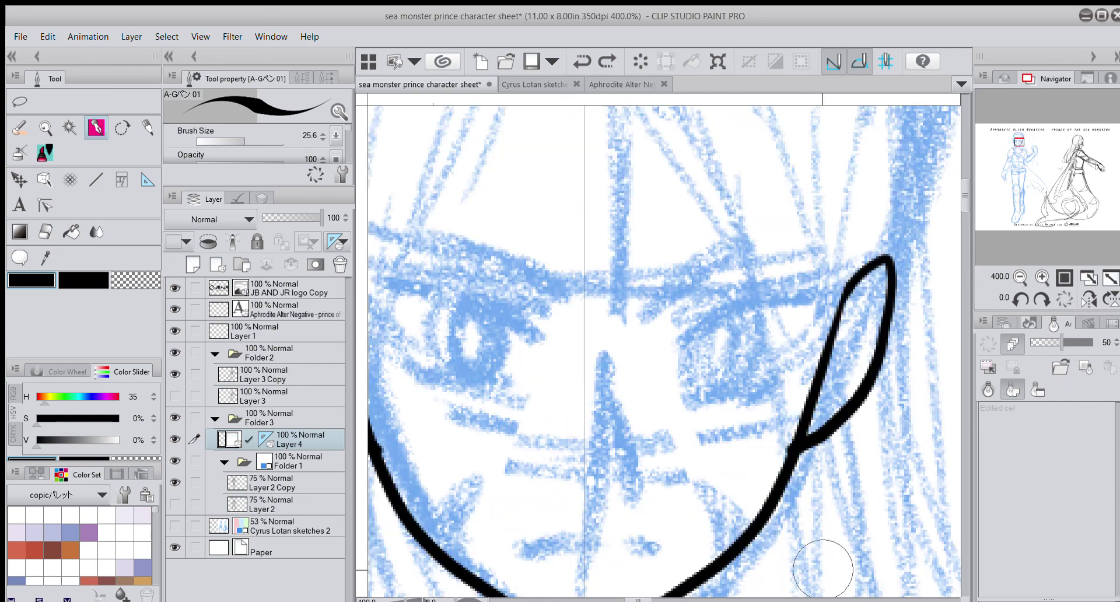
left_click_drag(637, 599, 636, 599)
left_click(323, 139)
left_click(323, 139)
left_click(323, 139)
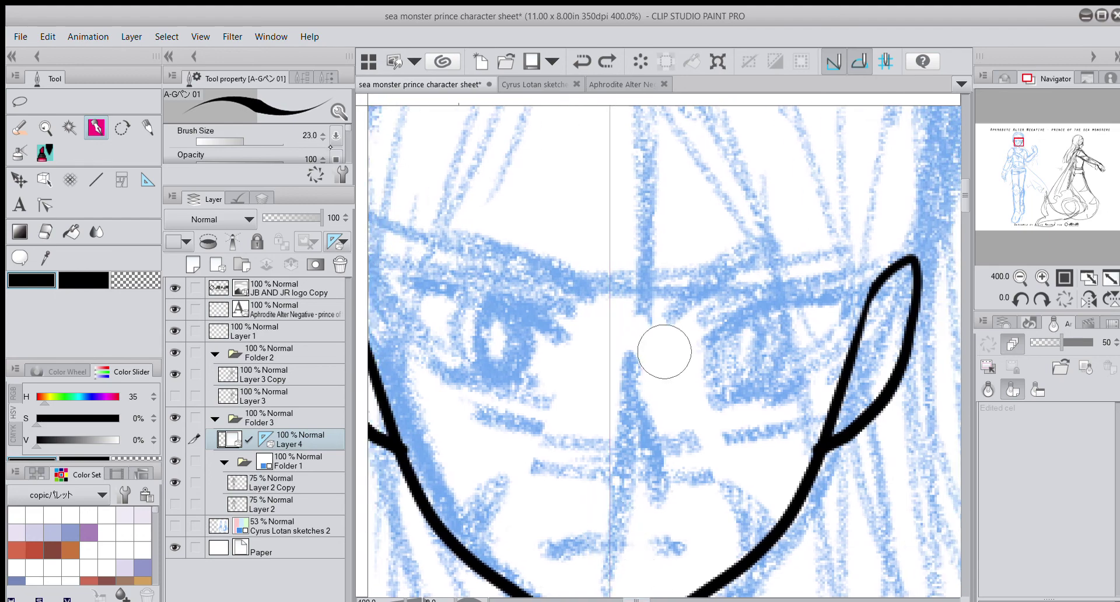
left_click(324, 139)
Step: Add a new layer above Layer 4 and place a vertical two-line symmetrical ruler through the center of the face
key("ctrl+shift+n")
key("u")
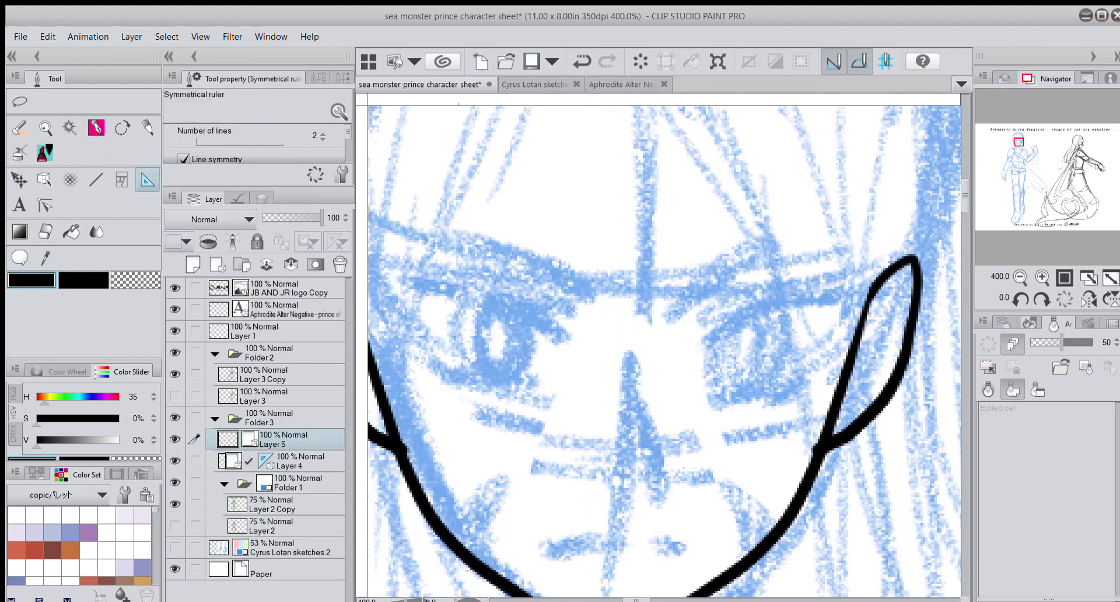
scroll(934, 286, "down", 5)
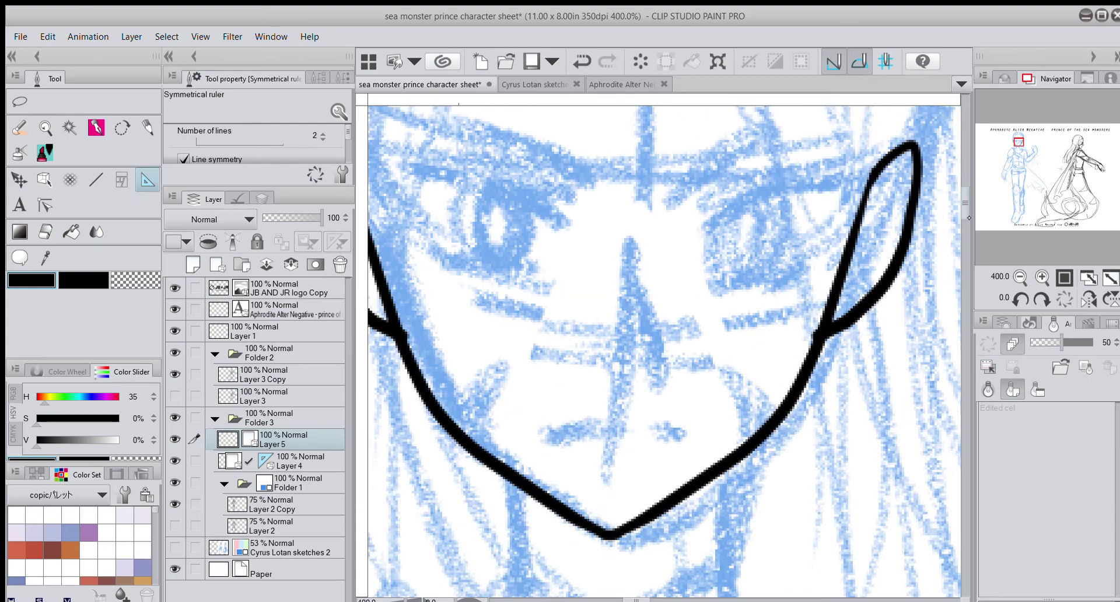
left_click_drag(611, 433, 611, 466)
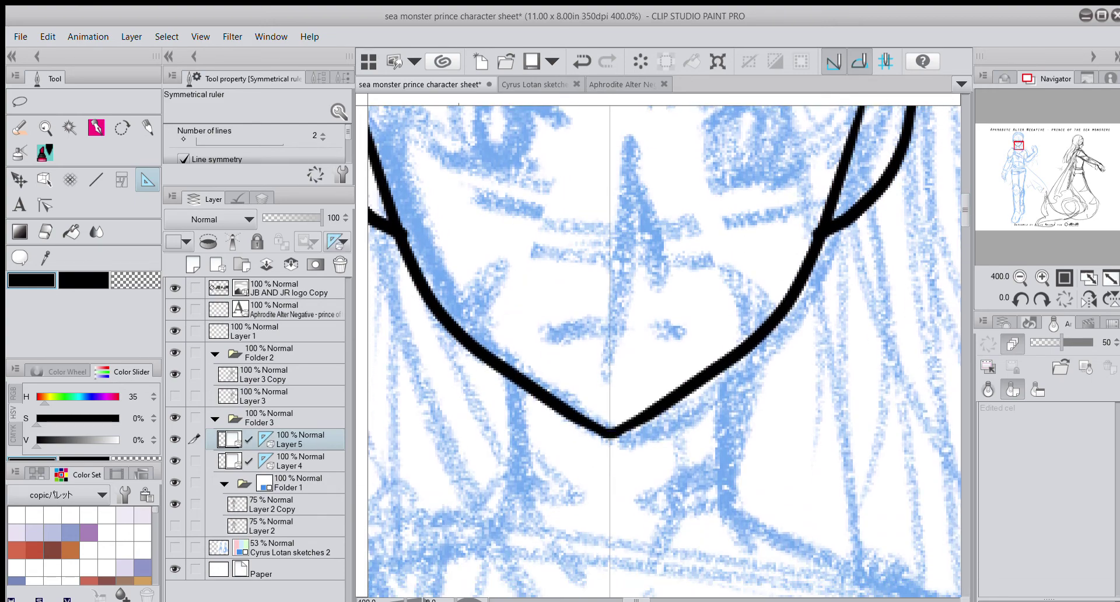
Step: Ink the mirrored eyelids, irises, eyebrows and nose line over the sketch with the A-Gペン 01 pen at size 22
key("p")
scroll(926, 219, "up", 5)
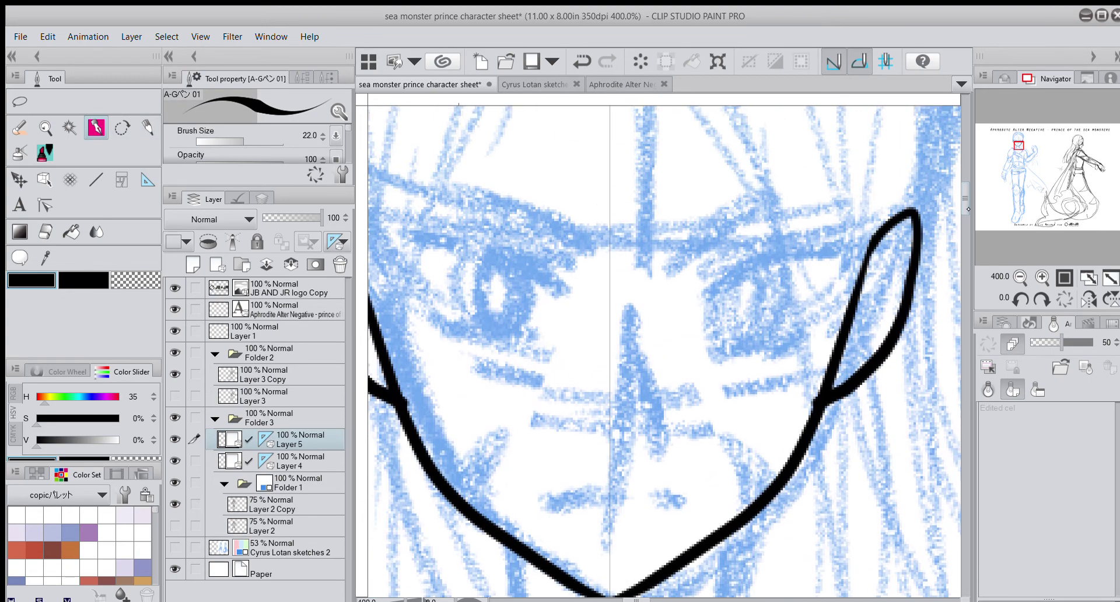
mouse_move(700, 318)
left_mouse_down()
mouse_move(806, 263)
mouse_move(762, 270)
mouse_move(811, 255)
mouse_move(715, 301)
mouse_move(847, 250)
left_mouse_up()
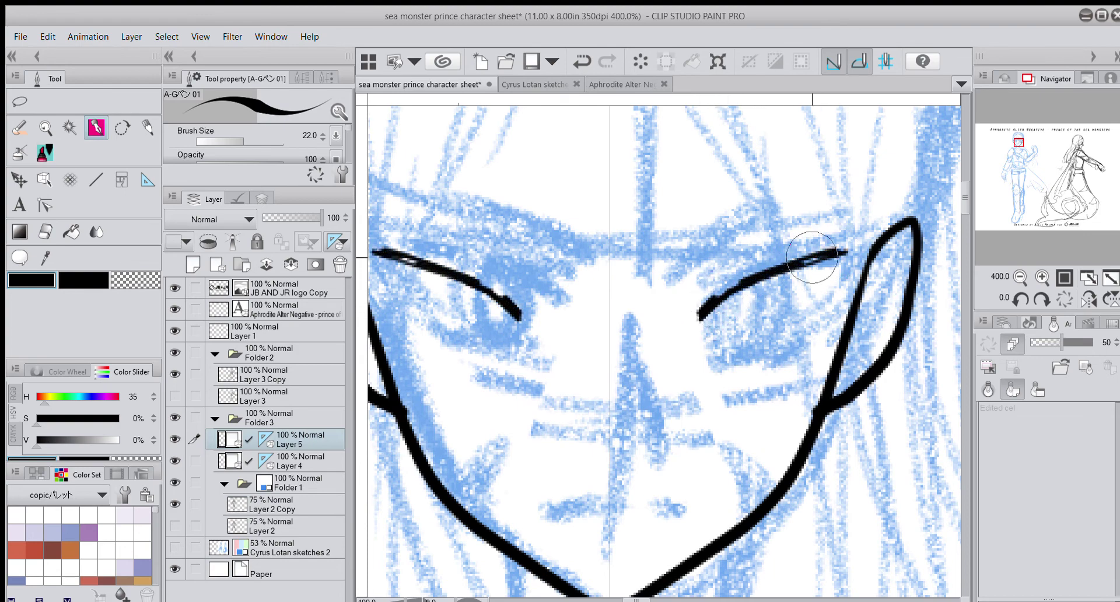
left_click_drag(687, 305, 805, 233)
mouse_move(675, 258)
left_mouse_down()
mouse_move(663, 295)
mouse_move(700, 262)
mouse_move(825, 197)
mouse_move(674, 279)
mouse_move(736, 352)
mouse_move(782, 316)
mouse_move(768, 279)
mouse_move(753, 363)
mouse_move(784, 273)
left_mouse_up()
left_click(582, 62)
left_click(582, 60)
left_click_drag(817, 322, 774, 363)
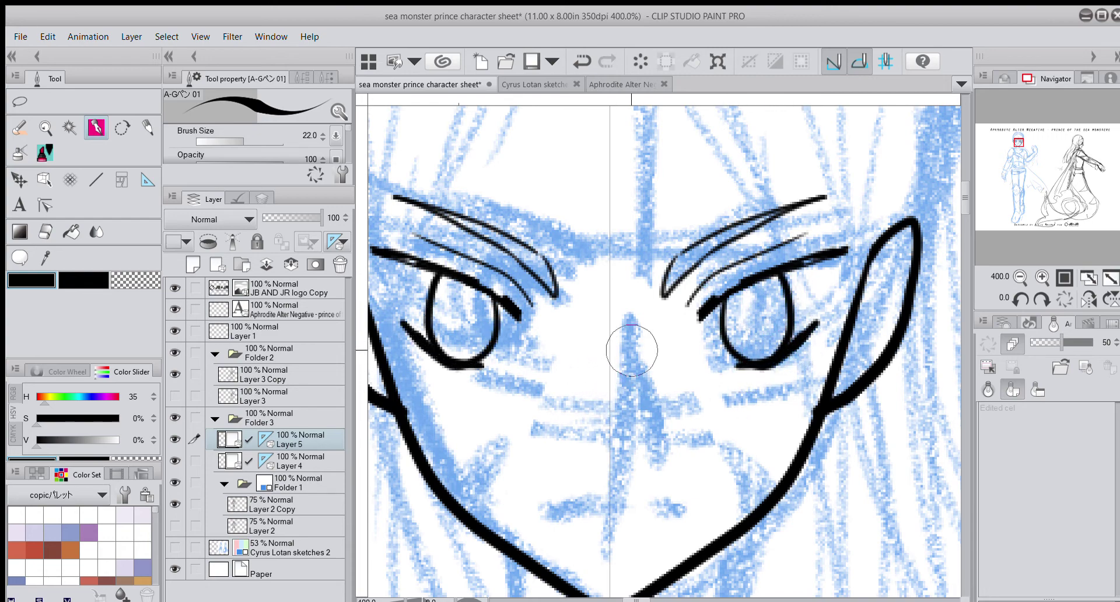
mouse_move(632, 331)
left_mouse_down()
mouse_move(648, 437)
mouse_move(634, 357)
mouse_move(656, 425)
mouse_move(648, 386)
left_mouse_up()
Step: Undo the latest mirrored eye, brow and nose strokes and redo them
key("ctrl+z")
key("ctrl+z")
key("ctrl+z")
key("ctrl+z")
key("ctrl+z")
key("ctrl+z")
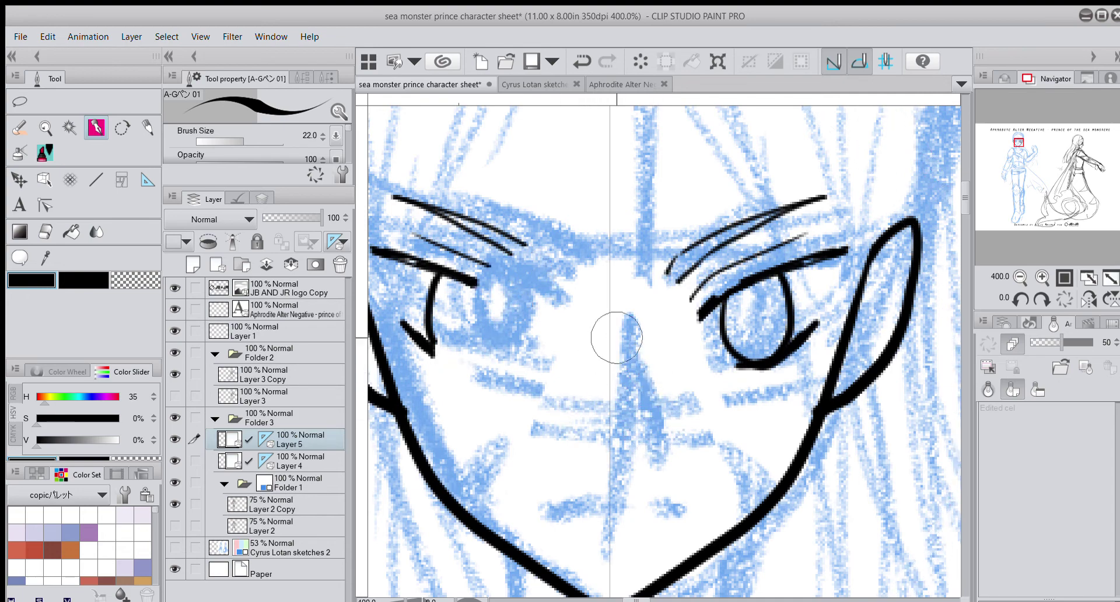
key("ctrl+y")
key("ctrl+y")
key("ctrl+y")
key("ctrl+y")
key("ctrl+y")
key("ctrl+y")
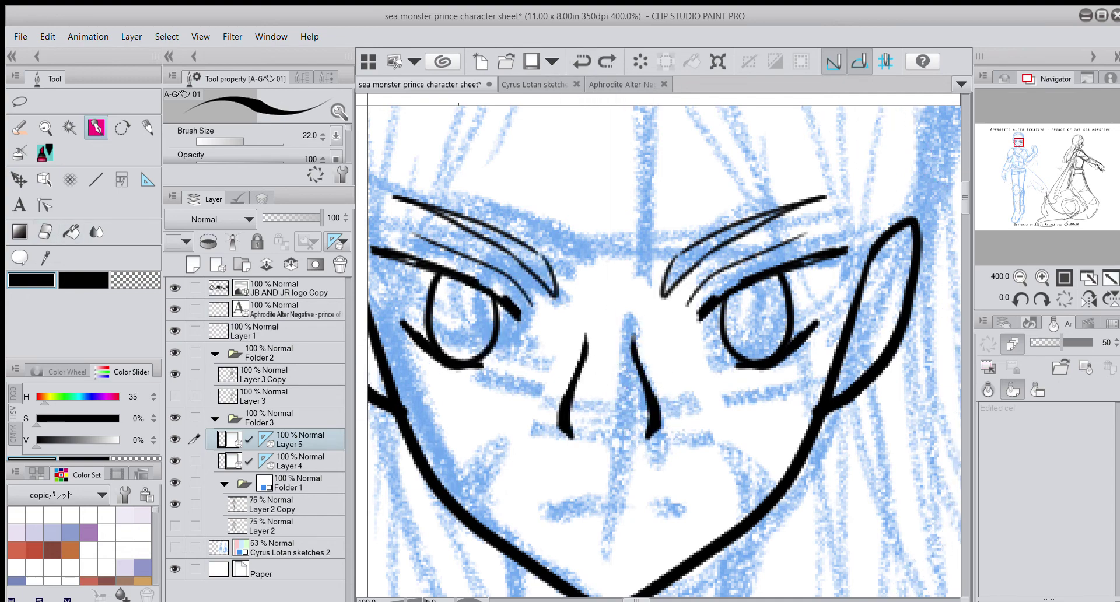
Step: Erase the left of the two mirrored nose lines with the Vector eraser
key("e")
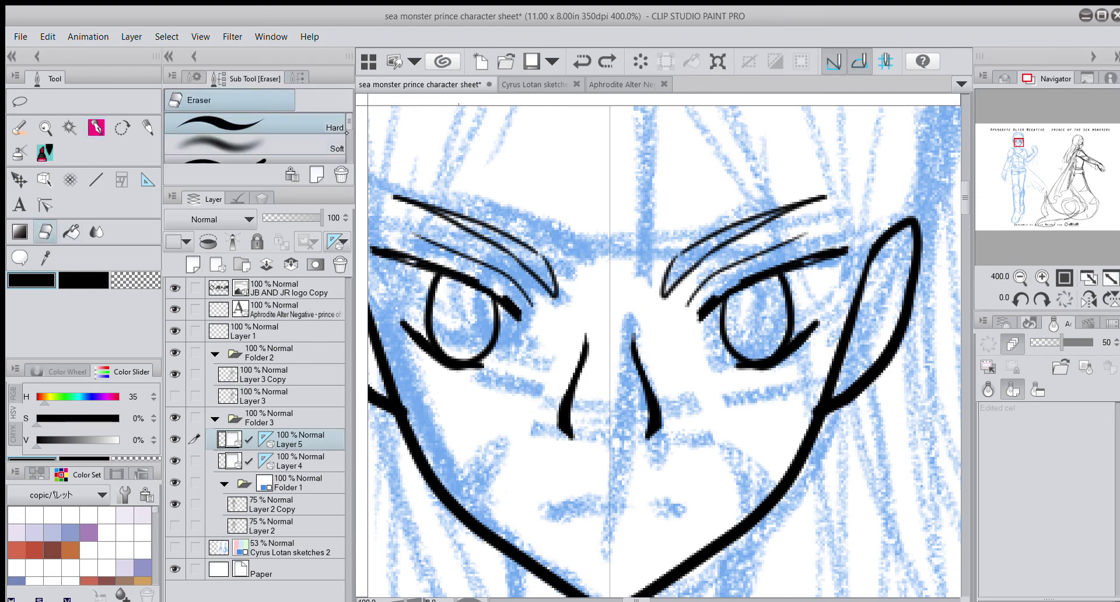
left_click_drag(351, 137, 351, 142)
left_click(238, 152)
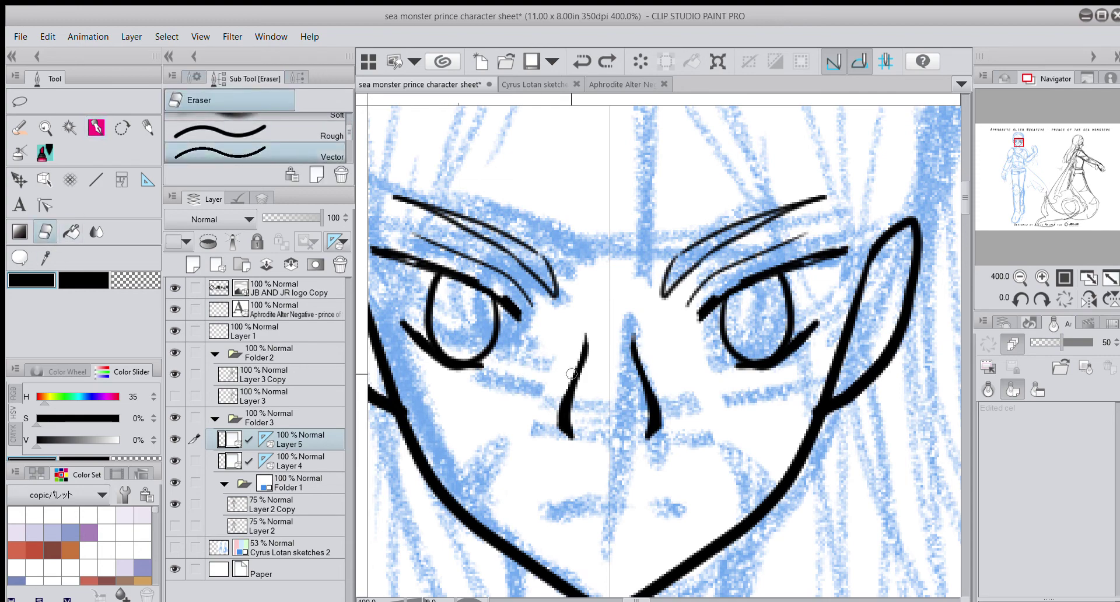
mouse_move(572, 374)
left_mouse_down()
mouse_move(567, 405)
mouse_move(587, 349)
left_mouse_up()
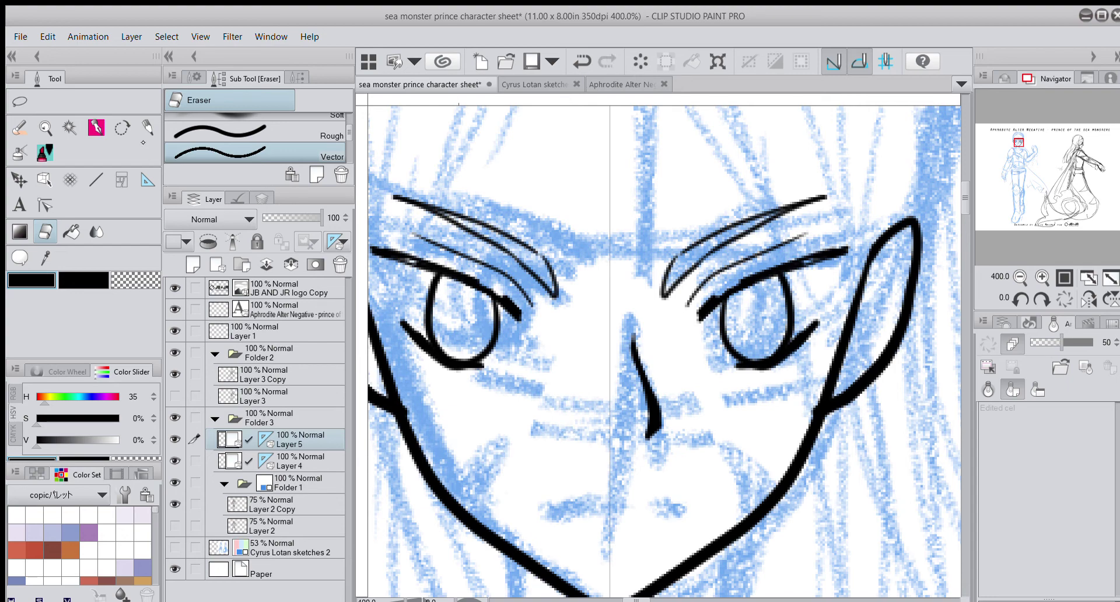
Step: Ink a short mirrored mouth line below the nose with the A-Gペン 01 pen
left_click(98, 128)
left_click_drag(566, 493, 604, 491)
left_click(649, 495)
left_click_drag(618, 492, 663, 497)
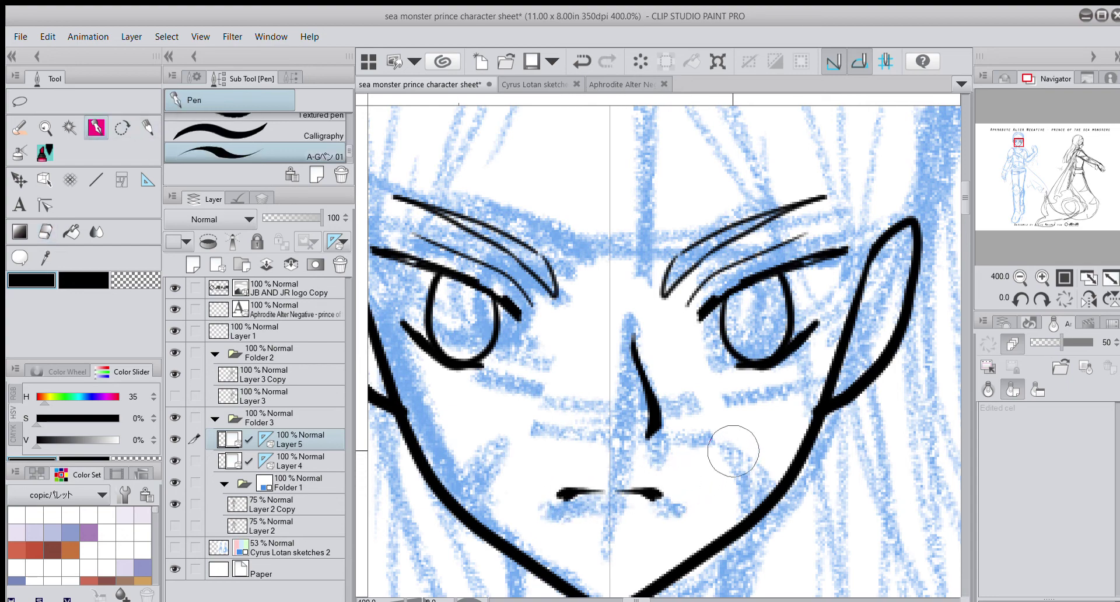
Step: Hide the blue sketch folder and examine the proportions of the inked face at several magnifications
left_click(175, 483)
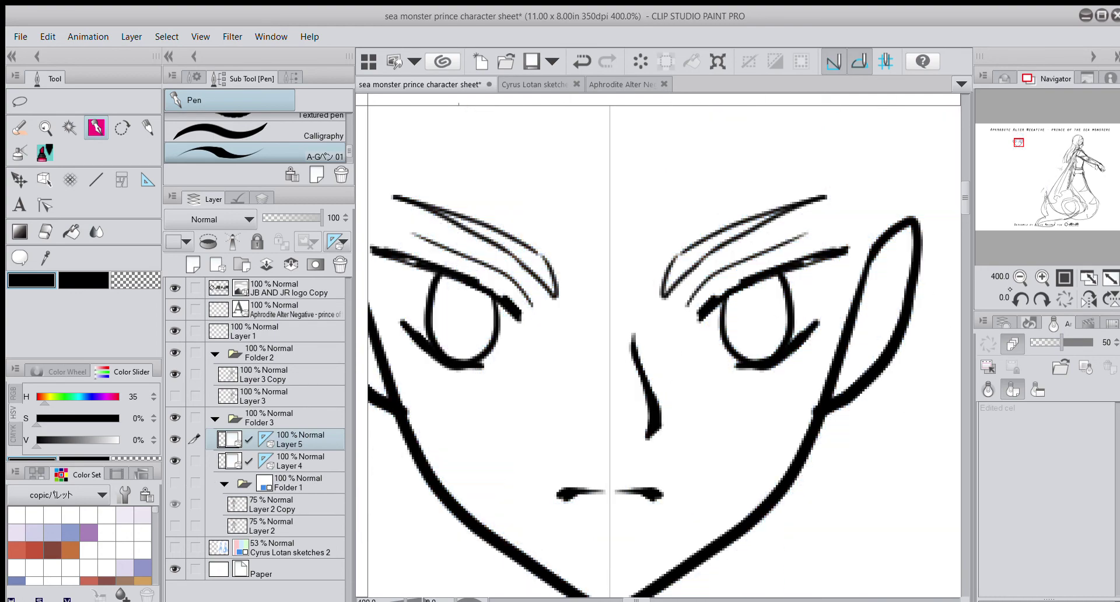
left_click(1020, 277)
left_click(1021, 277)
left_click(1021, 279)
left_click(1043, 280)
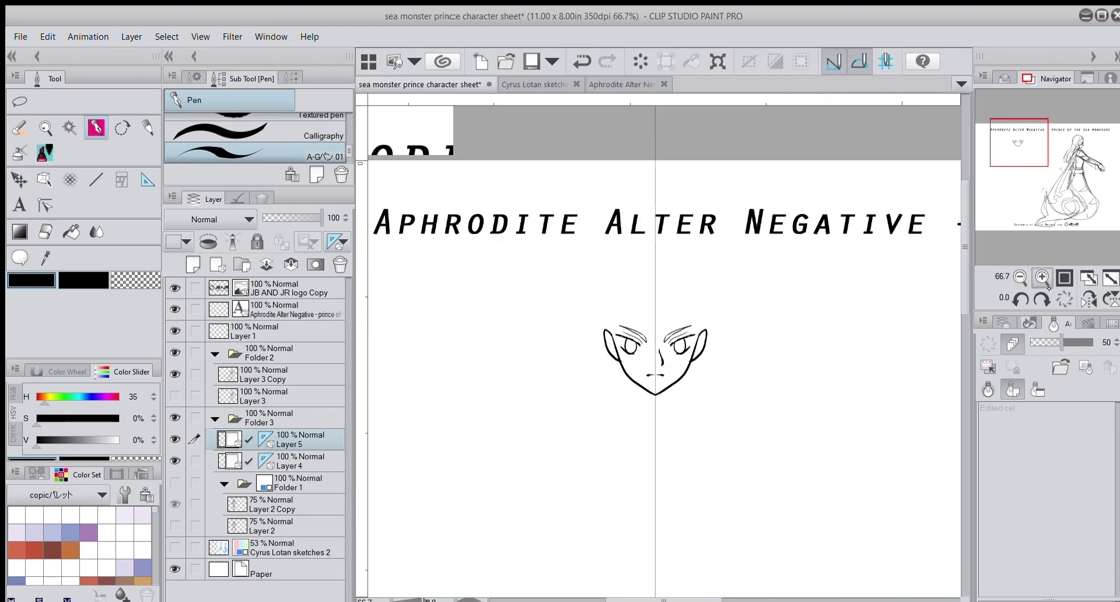
left_click(1042, 280)
left_click(1020, 278)
left_click(1021, 278)
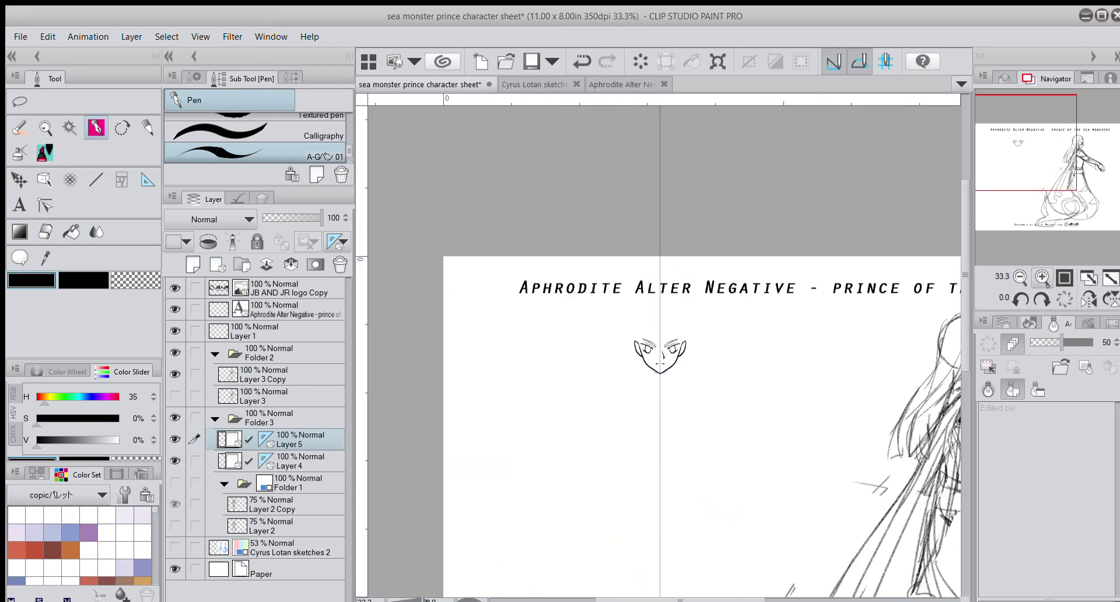
left_click(1043, 278)
left_click(1043, 278)
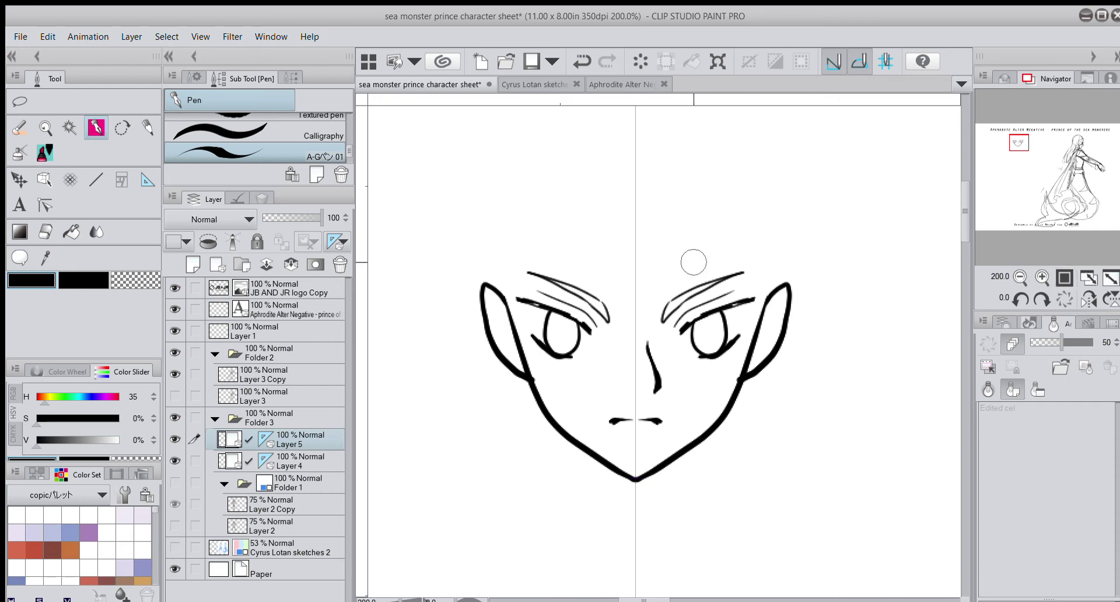
left_click(20, 101)
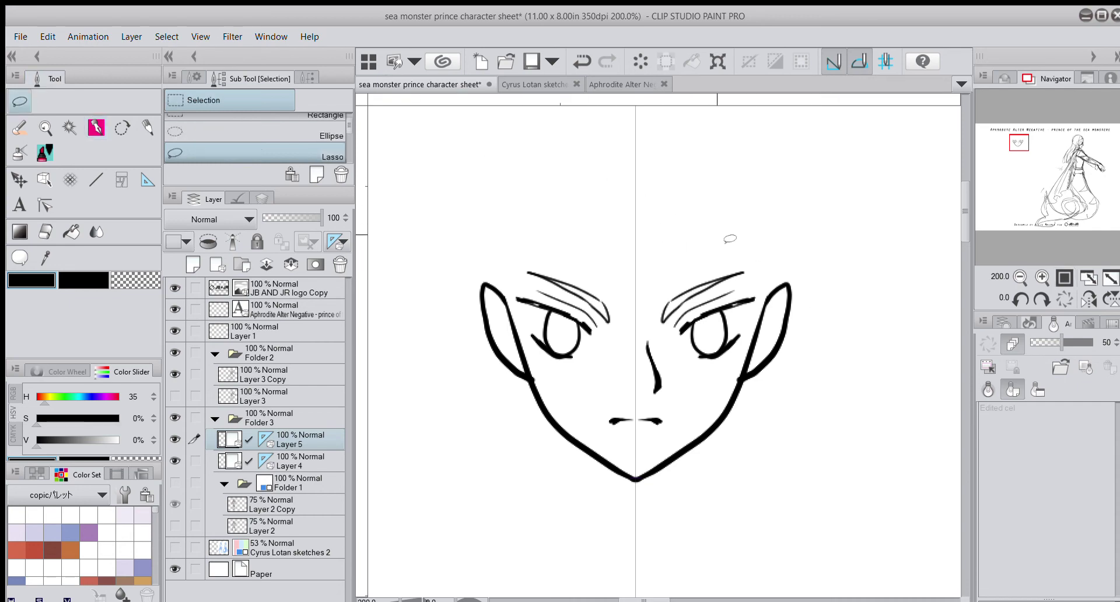
left_click(174, 480)
left_click(174, 482)
mouse_move(549, 261)
left_mouse_down()
mouse_move(524, 270)
mouse_move(524, 335)
mouse_move(546, 376)
left_mouse_up()
left_click(488, 404)
mouse_move(549, 247)
left_mouse_down()
mouse_move(572, 379)
mouse_move(607, 268)
left_mouse_up()
left_click(702, 403)
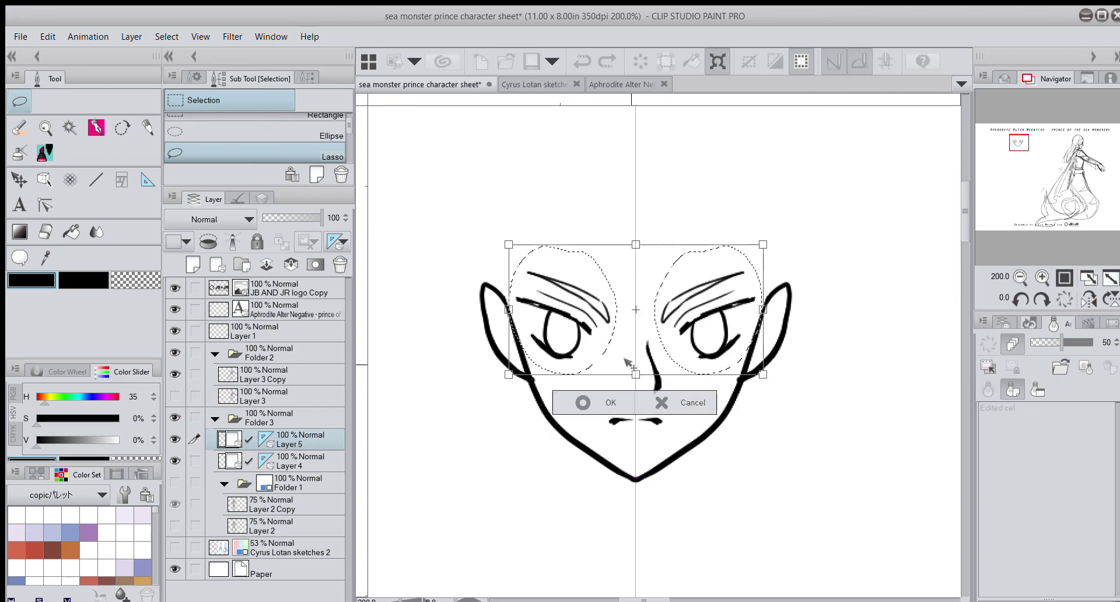
left_click_drag(600, 335, 600, 335)
left_click(663, 404)
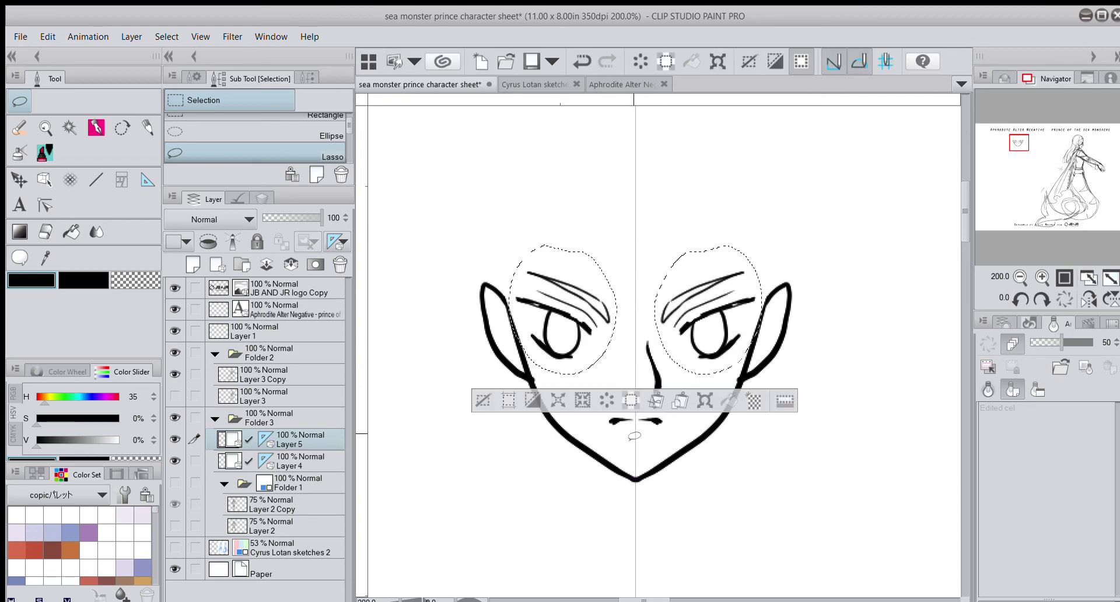
left_click(529, 374)
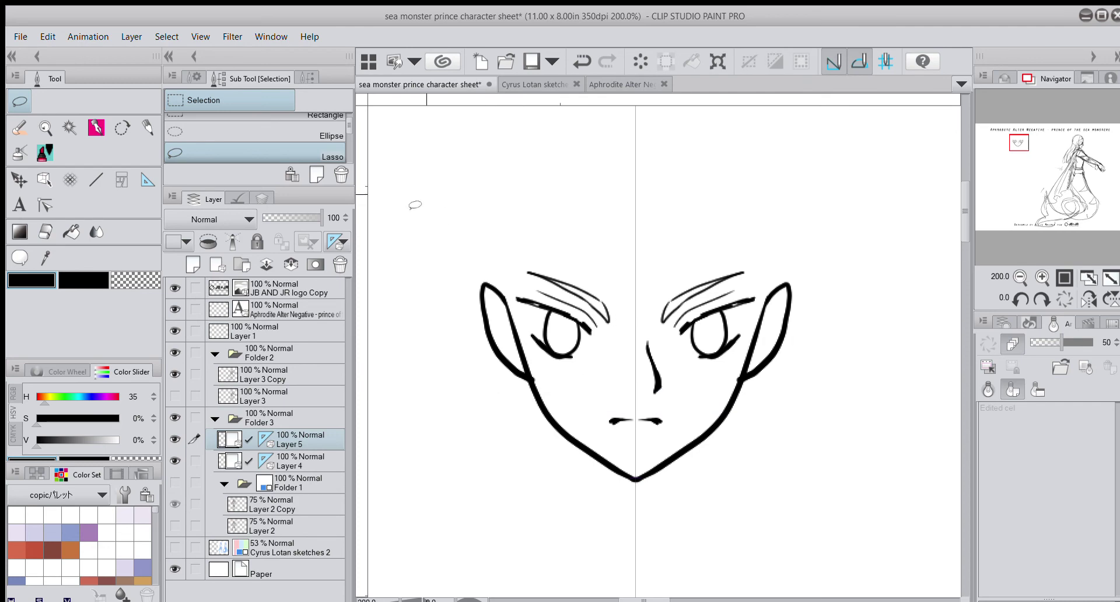
Step: Check the Cyrus Lotan sketches reference and move the symmetrical ruler from Layer 5 onto Layer 4
left_click(527, 87)
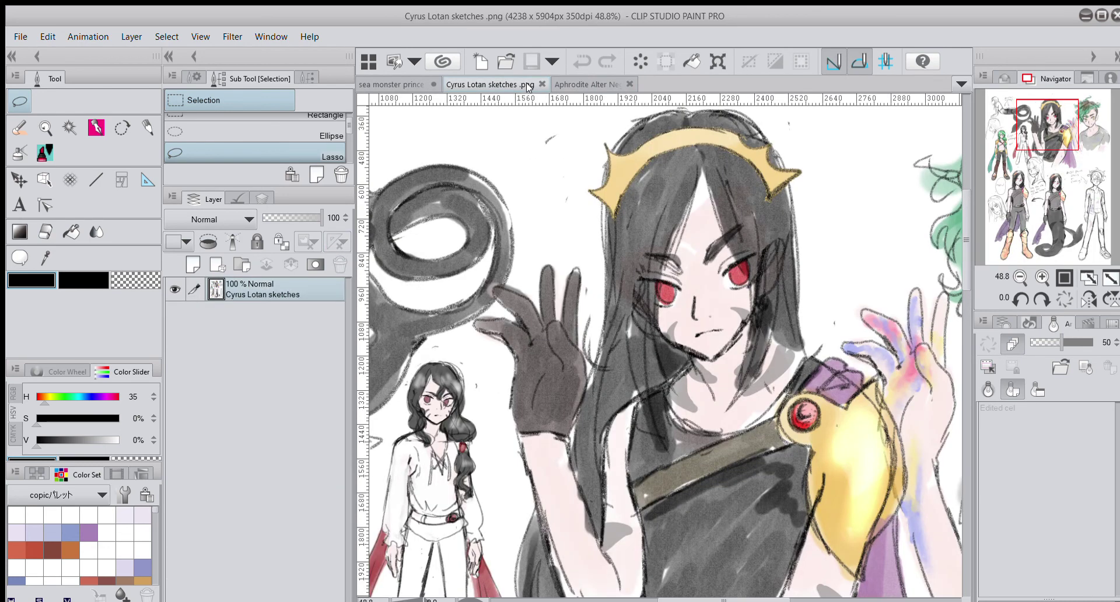
left_click(400, 83)
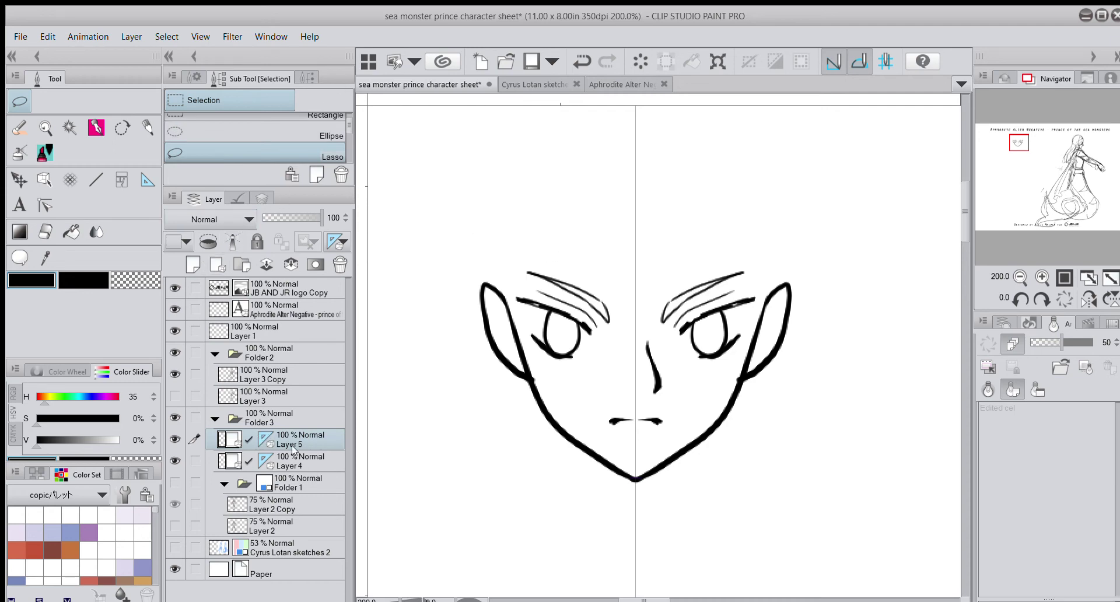
left_click_drag(265, 439, 301, 466)
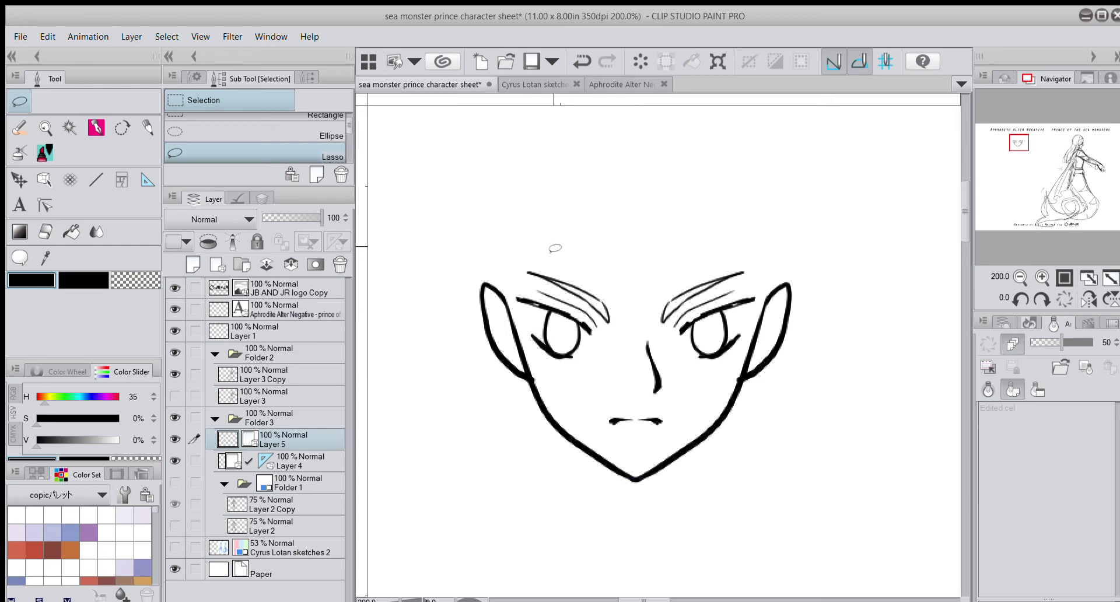
Step: Lasso the left-side eye and eyebrow on Layer 5 and shift them slightly inward and down toward the nose
mouse_move(546, 256)
left_mouse_down()
mouse_move(509, 300)
mouse_move(574, 379)
mouse_move(622, 313)
mouse_move(545, 258)
left_mouse_up()
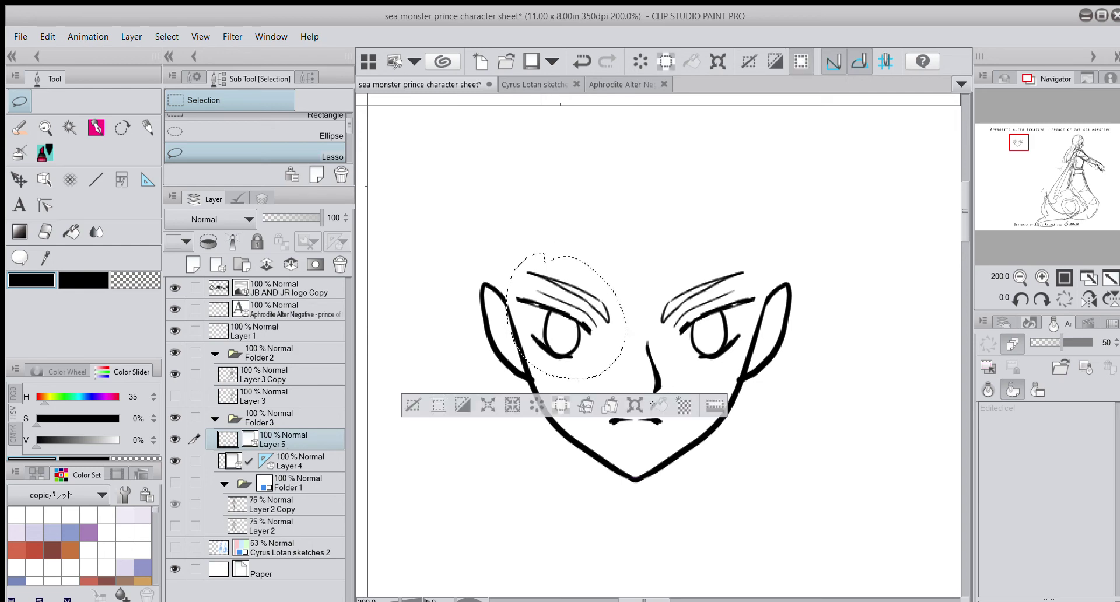
left_click(625, 404)
left_click_drag(595, 352, 606, 355)
left_click(548, 411)
left_click(464, 387)
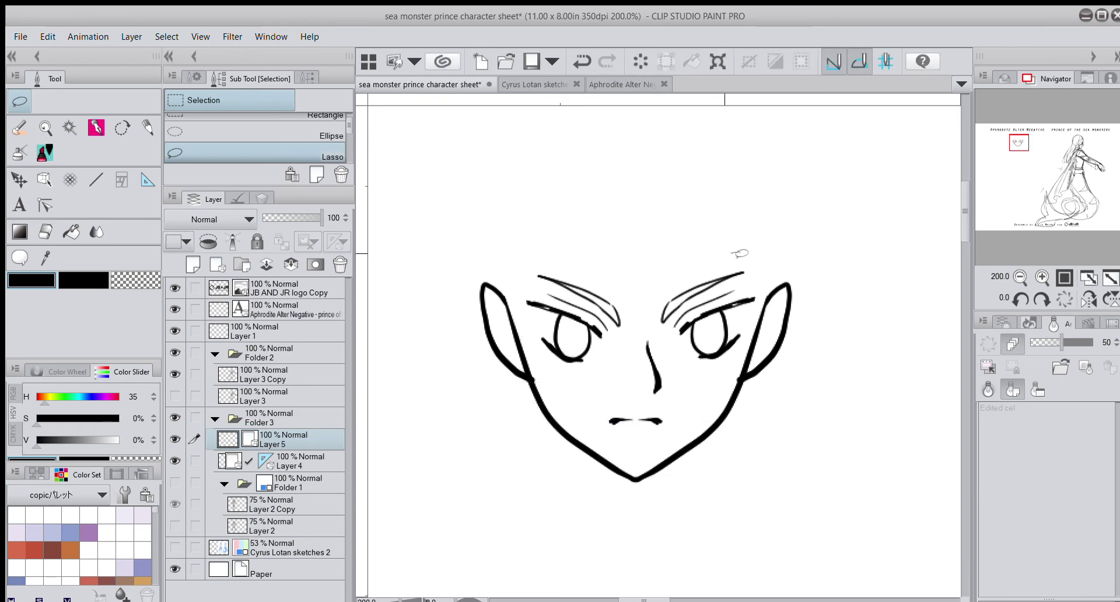
Step: Lasso the right-side eye and eyebrow and shift them slightly inward and down to match the opposite eye
mouse_move(739, 253)
left_mouse_down()
mouse_move(649, 321)
mouse_move(744, 256)
left_mouse_up()
left_click(782, 403)
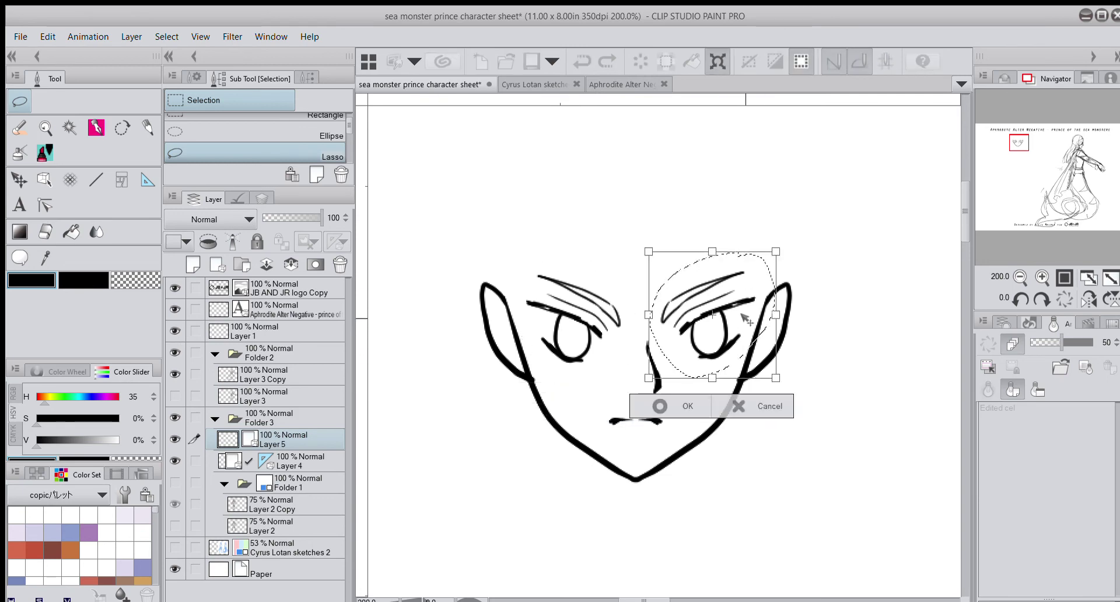
left_click_drag(744, 318, 726, 341)
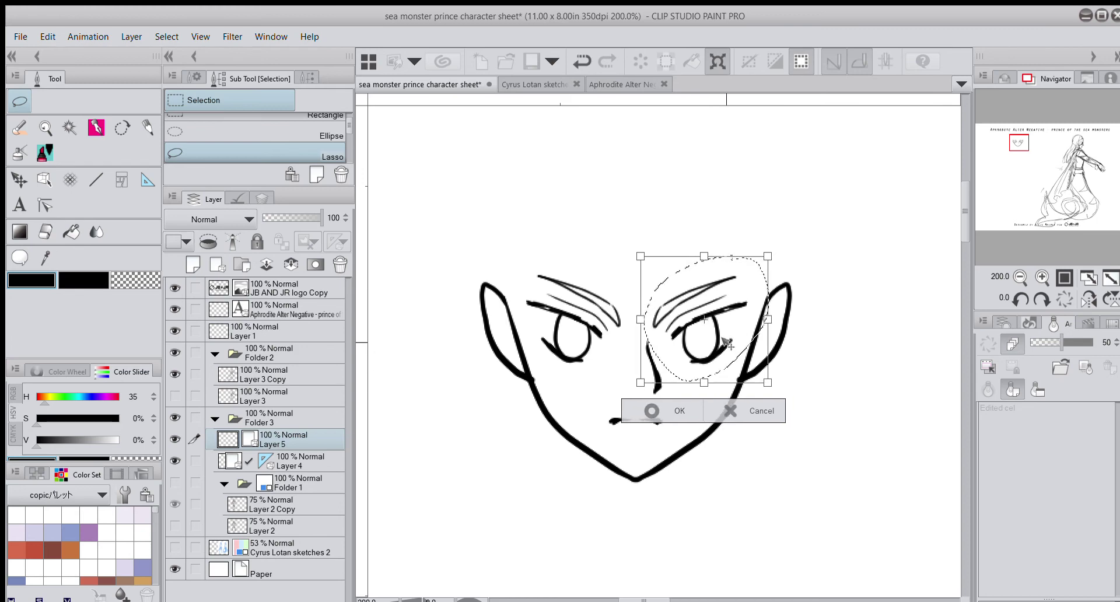
left_click(650, 411)
left_click(562, 416)
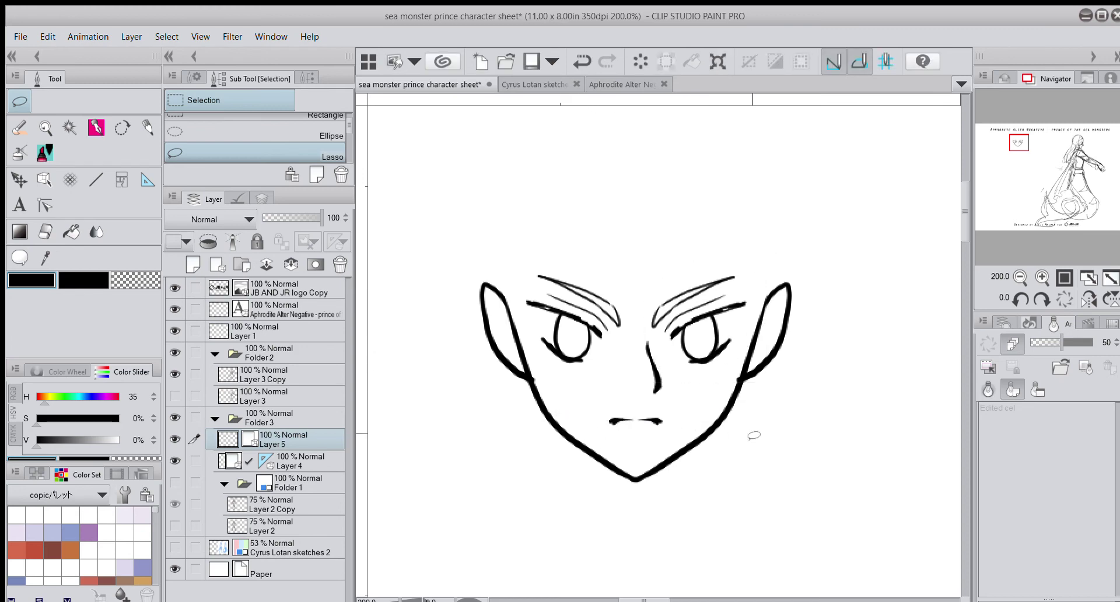
Step: With the blue sketch shown again, ink the mirrored inner ear contours on Layer 4 and set the pen's brush size to 40
left_click(175, 482)
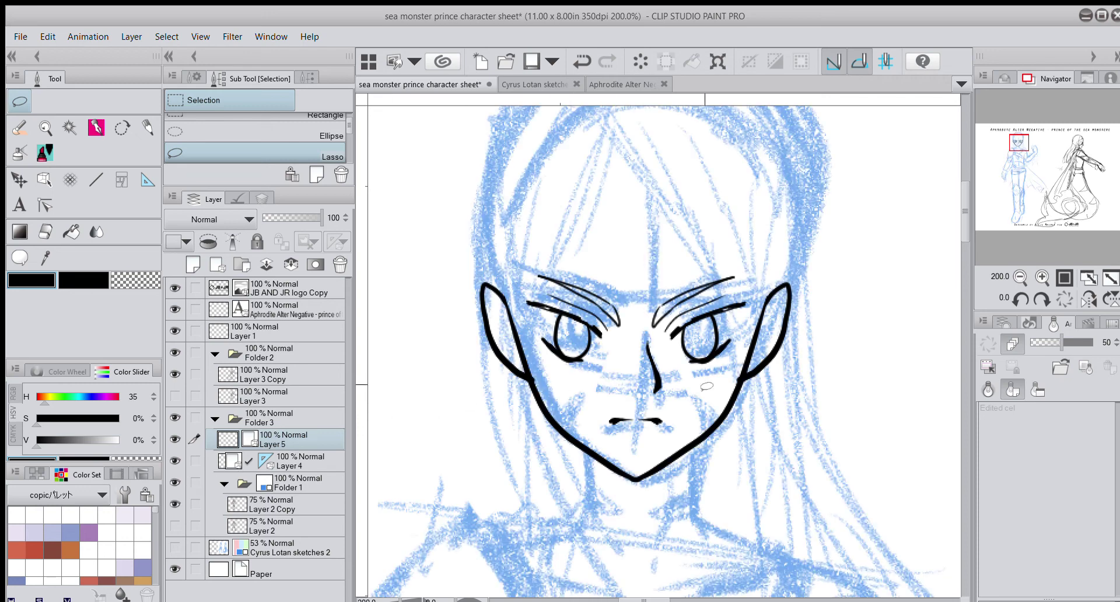
key("ctrl+minus")
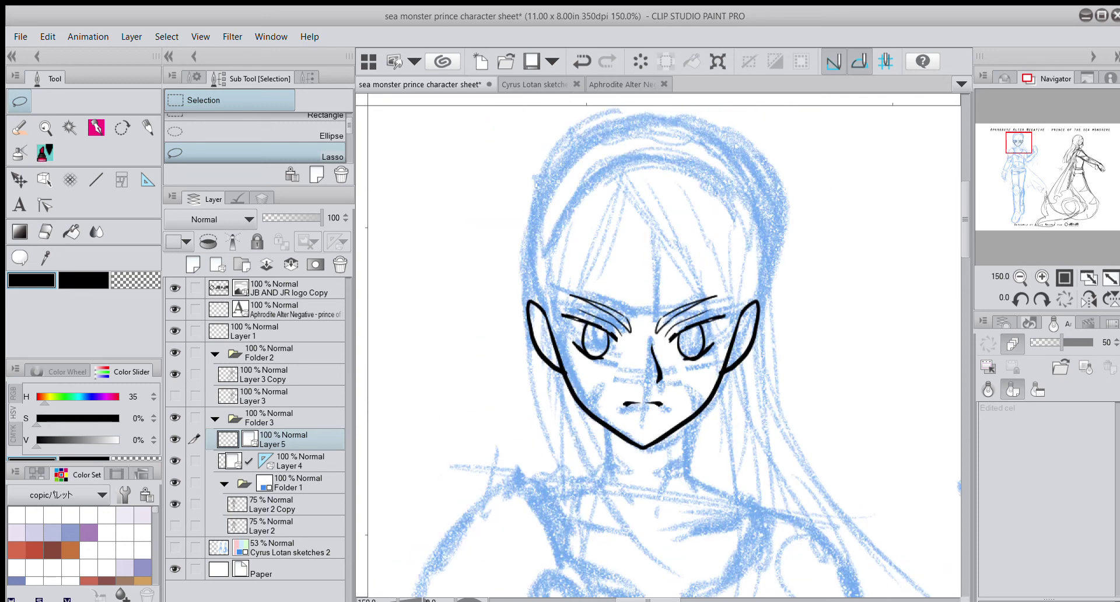
left_click(192, 458)
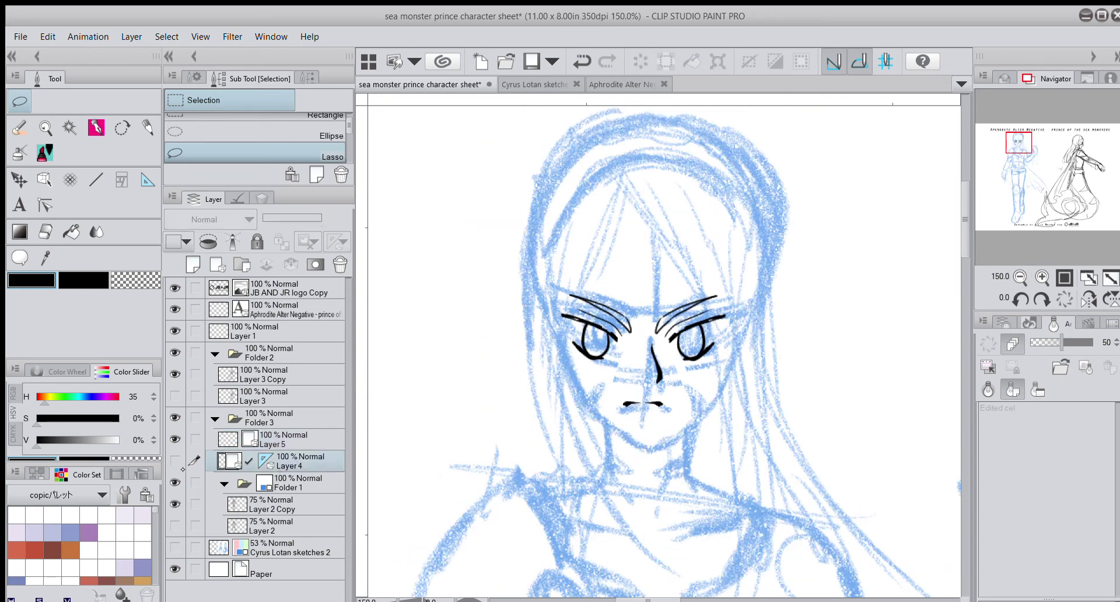
left_click(102, 134)
left_click(195, 77)
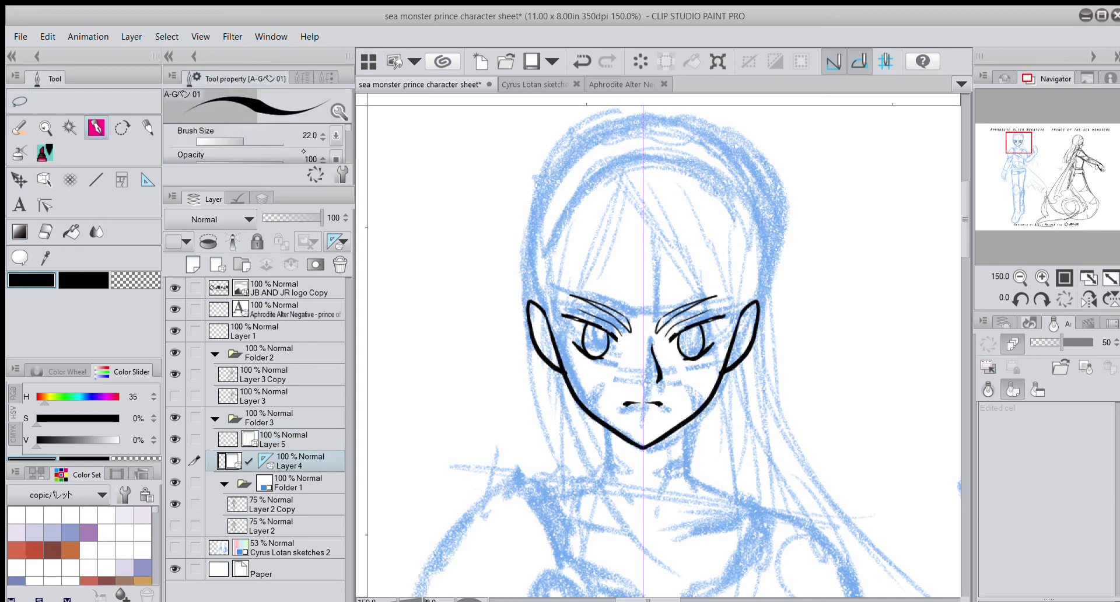
left_click_drag(542, 325, 552, 346)
left_click(252, 143)
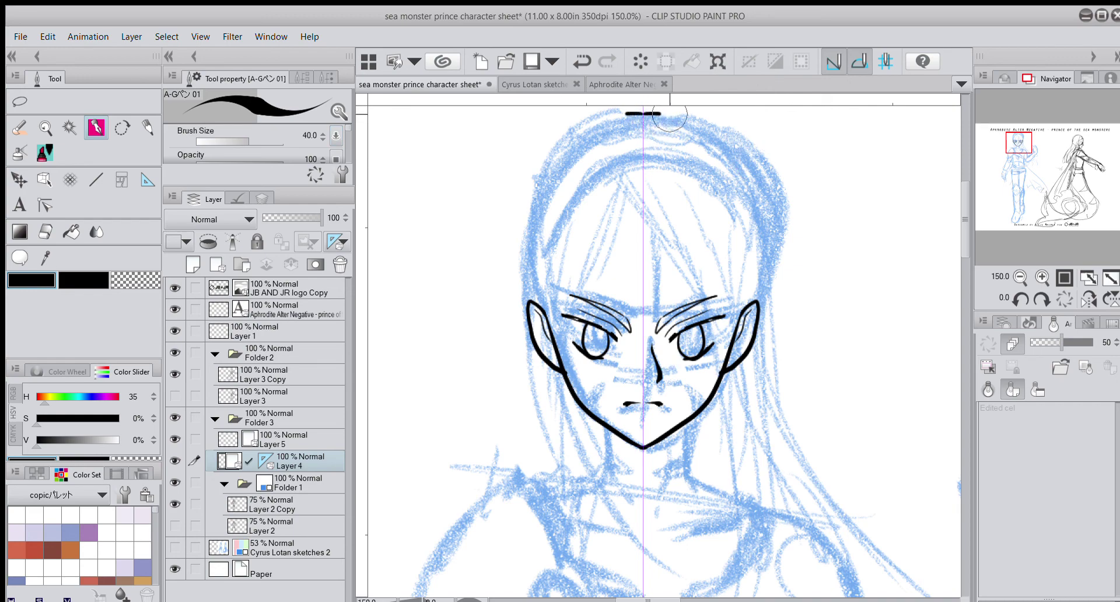
Step: Try to ink the mirrored outline of the head and hair from the crown down past the ears
left_click_drag(501, 215, 786, 217)
left_click(582, 60)
mouse_move(648, 114)
left_mouse_down()
mouse_move(748, 181)
mouse_move(764, 251)
left_mouse_up()
left_click(590, 70)
mouse_move(647, 115)
left_mouse_down()
mouse_move(706, 125)
mouse_move(785, 233)
mouse_move(746, 368)
left_mouse_up()
left_click_drag(516, 292, 561, 488)
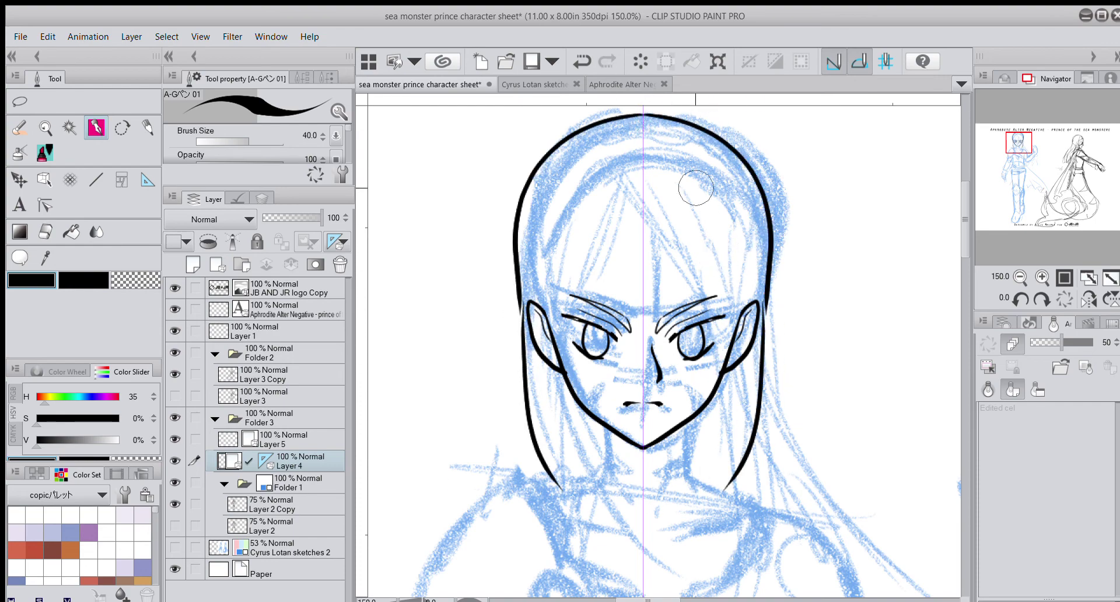
left_click(581, 62)
left_click(582, 61)
left_click(582, 61)
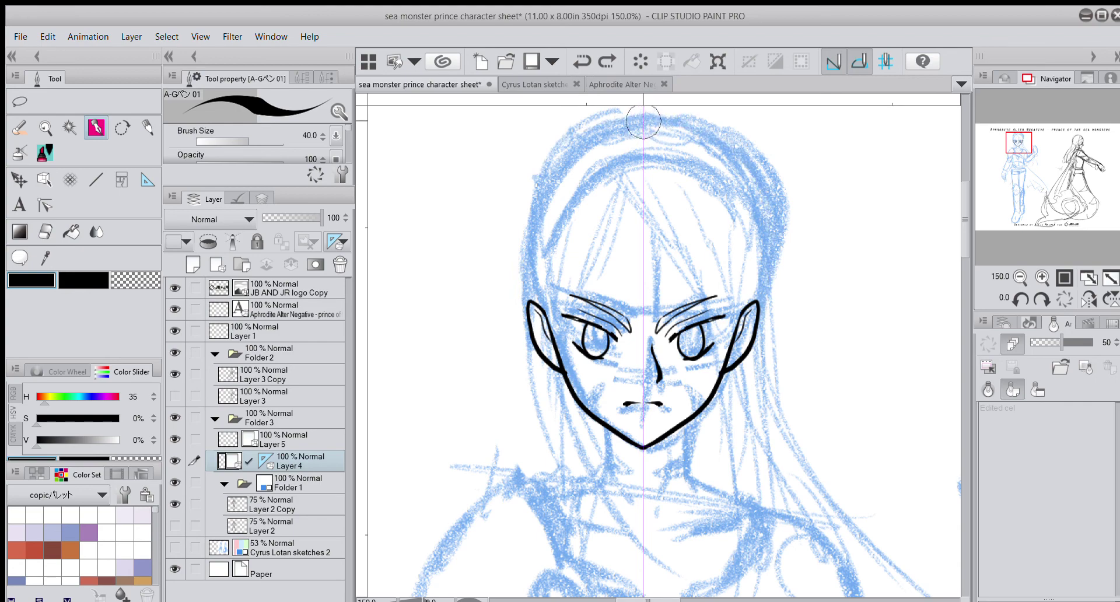
mouse_move(642, 115)
left_mouse_down()
mouse_move(573, 145)
mouse_move(533, 217)
mouse_move(532, 301)
left_mouse_up()
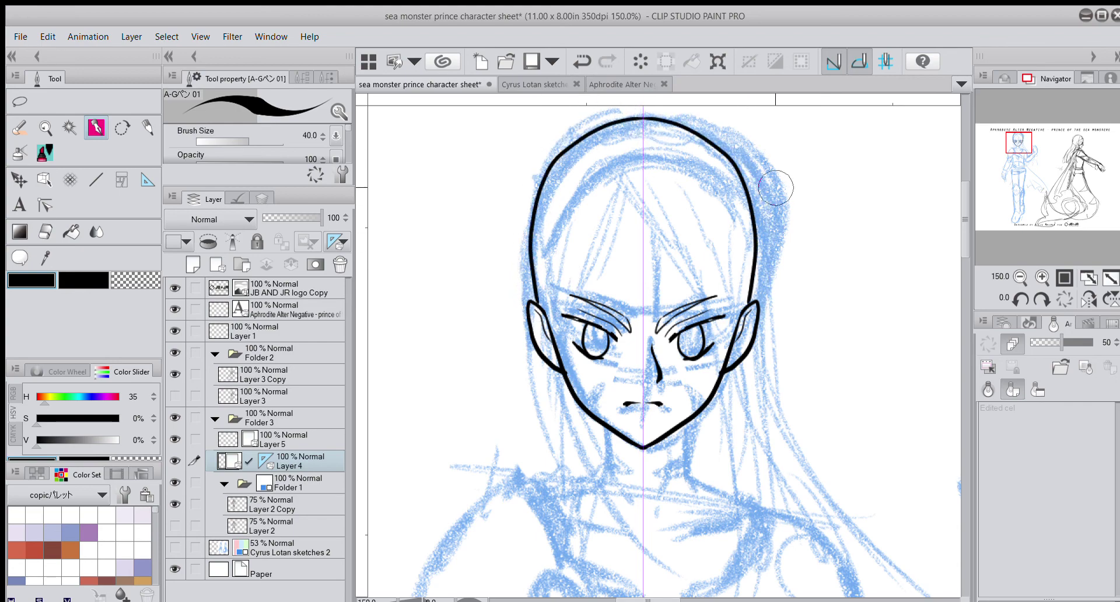
left_click(582, 61)
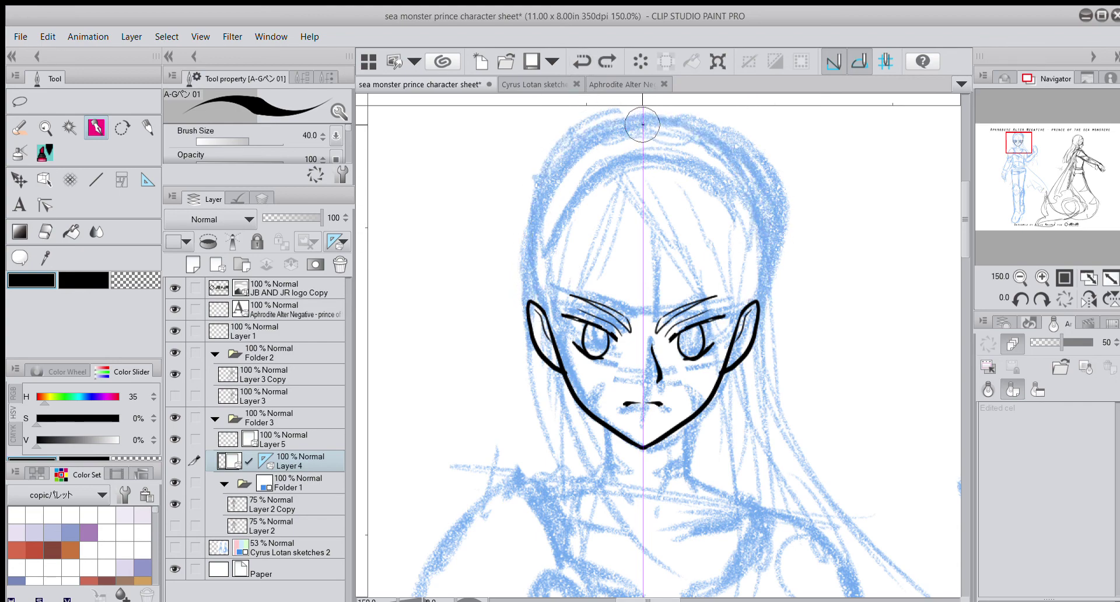
mouse_move(642, 124)
left_mouse_down()
mouse_move(600, 136)
mouse_move(552, 182)
mouse_move(536, 286)
left_mouse_up()
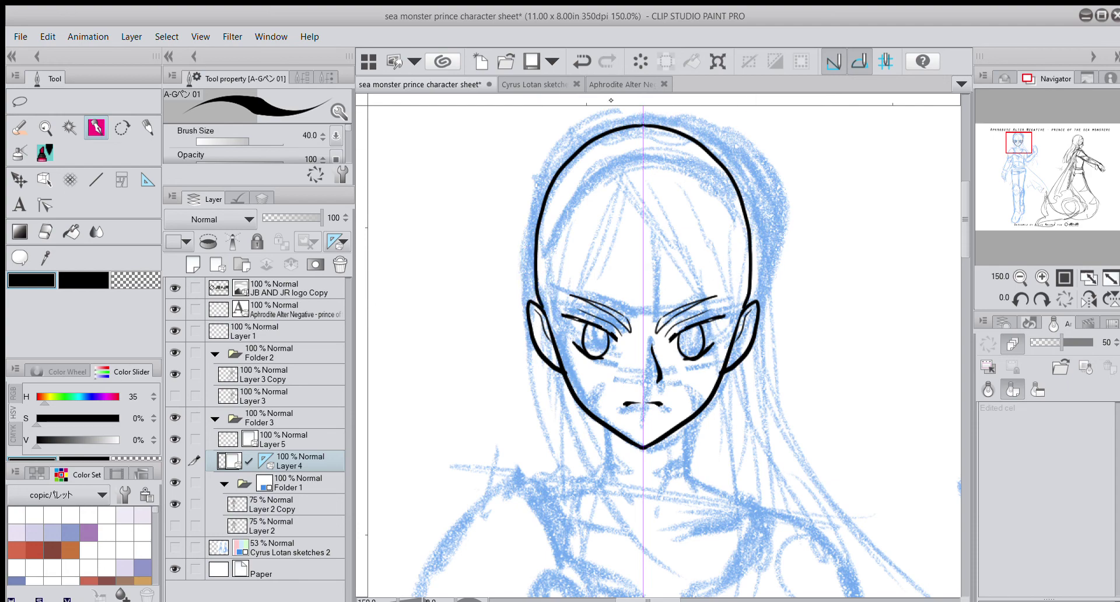
left_click(582, 61)
mouse_move(642, 122)
left_mouse_down()
mouse_move(588, 146)
mouse_move(536, 226)
mouse_move(534, 304)
left_mouse_up()
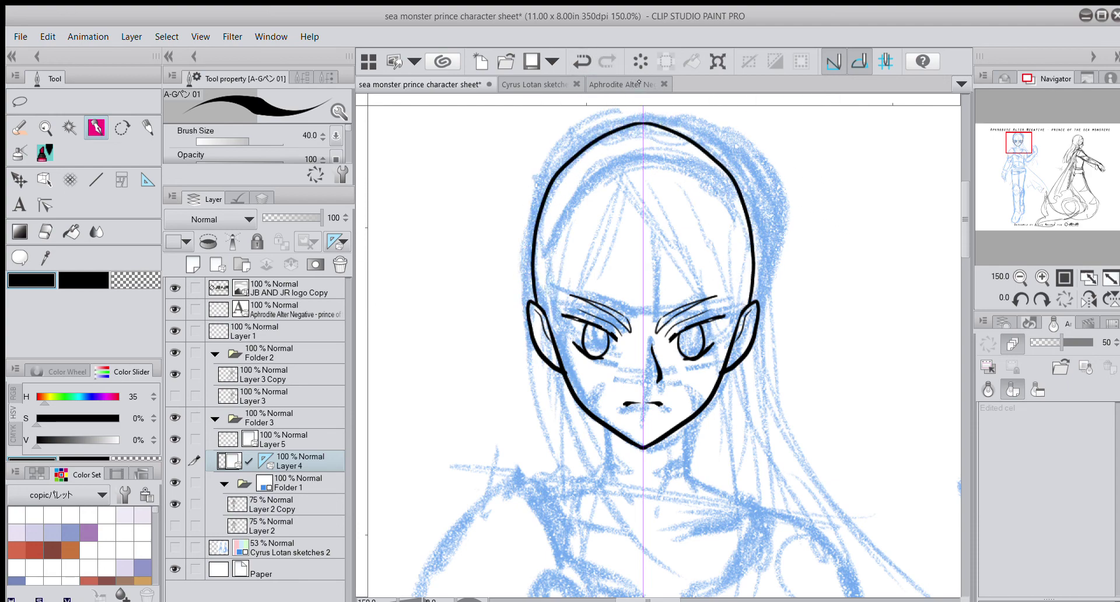
left_click(581, 62)
Step: Ink the mirrored skull outline on Layer 4 from the crown to both ears and check it with the blue sketch hidden
mouse_move(643, 124)
left_mouse_down()
mouse_move(563, 167)
mouse_move(536, 232)
mouse_move(541, 304)
mouse_move(529, 250)
mouse_move(542, 180)
mouse_move(589, 134)
mouse_move(644, 122)
left_mouse_up()
left_click(582, 62)
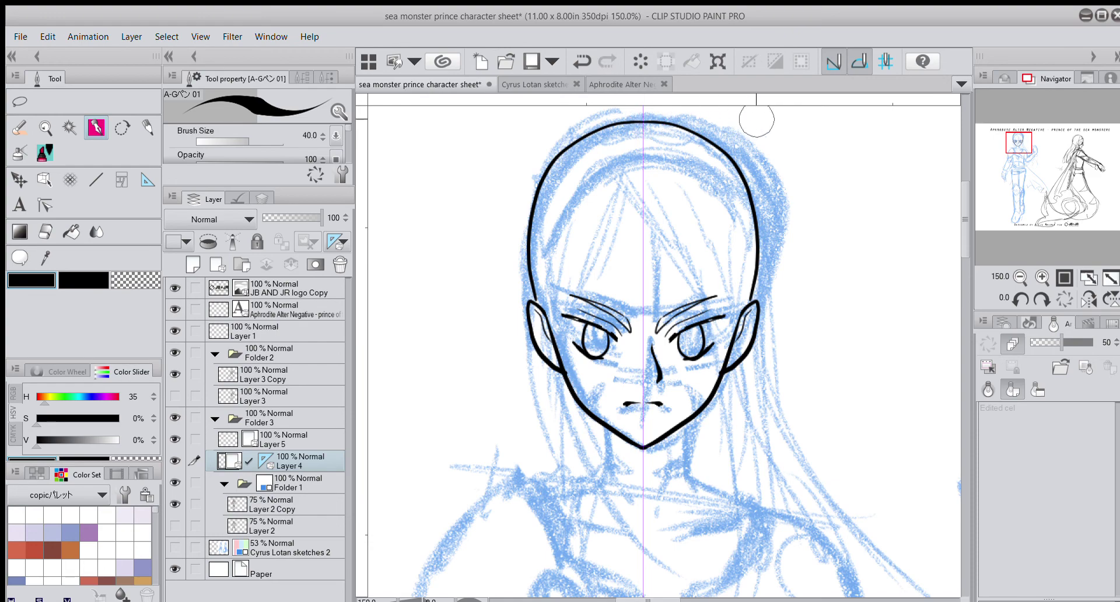
left_click(175, 482)
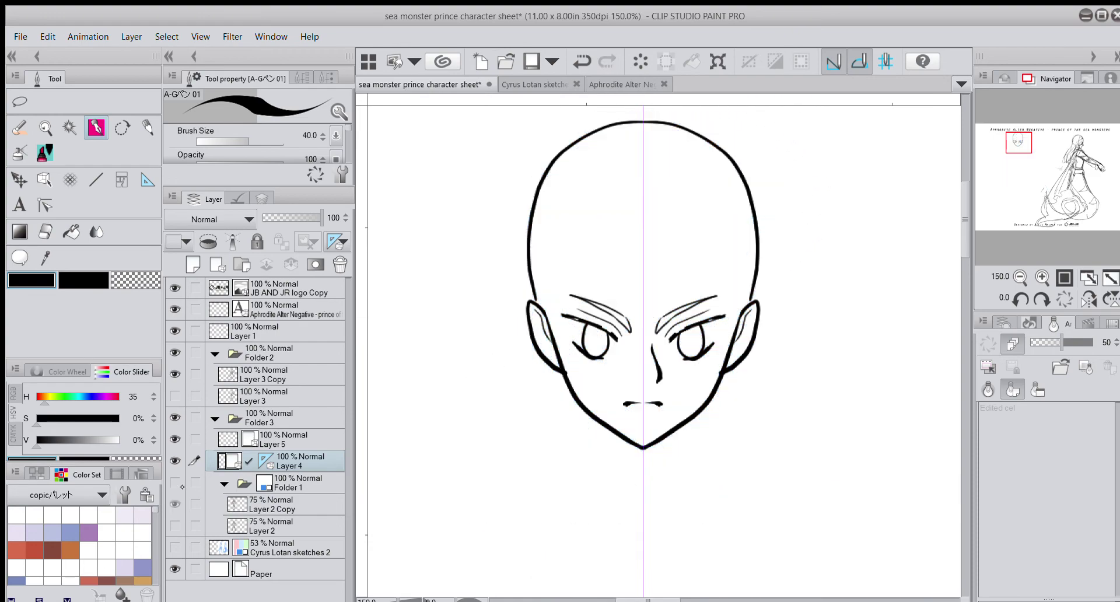
left_click(178, 483)
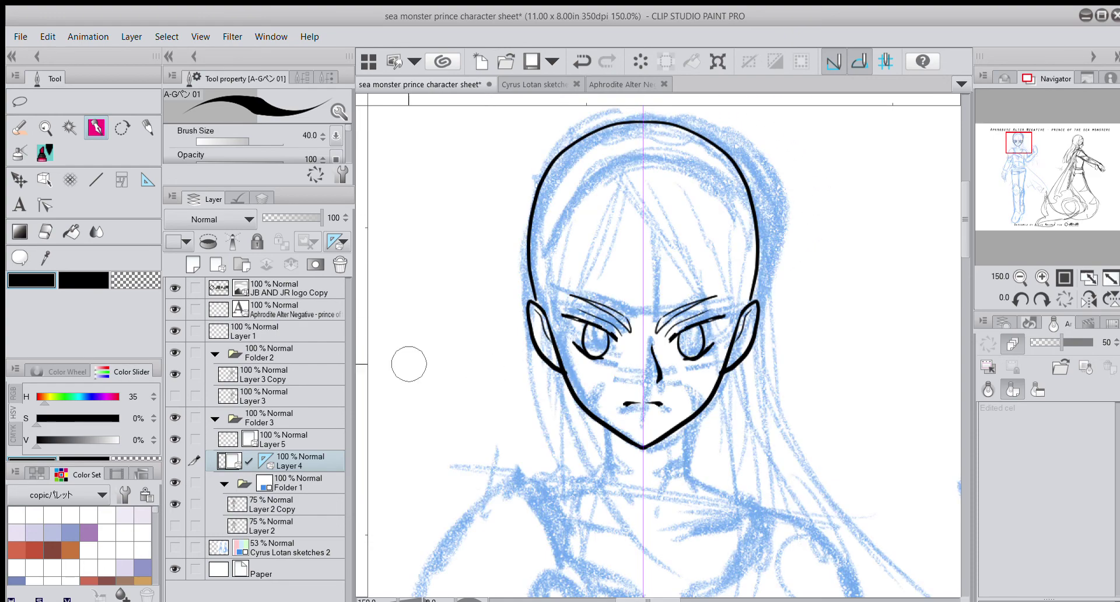
Step: Show the Cyrus Lotan sketches 2 reference layer alongside the front-facing figure
left_click(1021, 278)
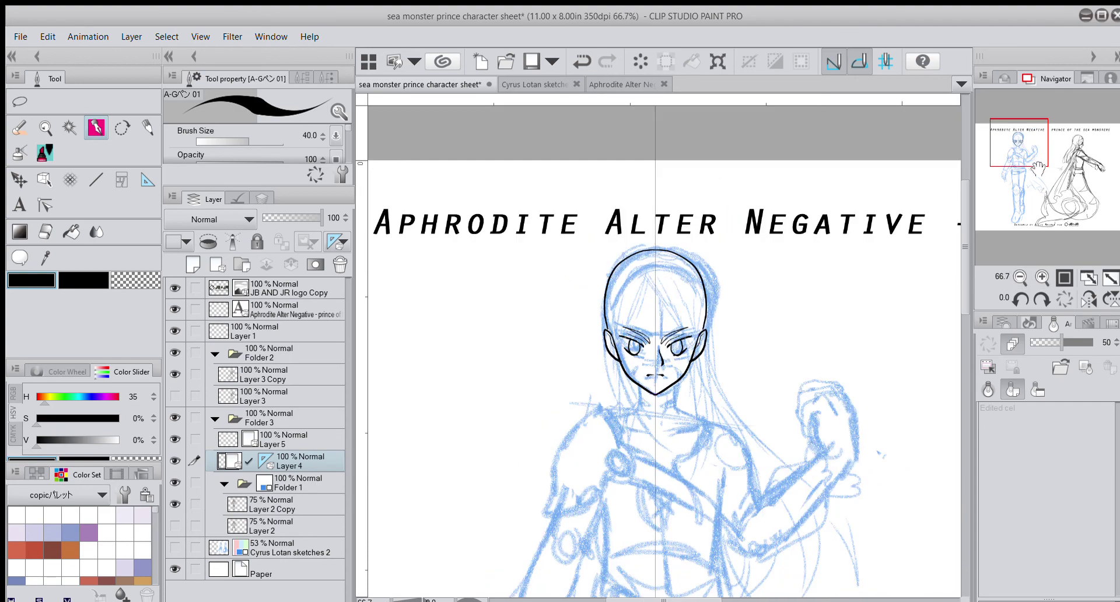
left_click_drag(1037, 161, 1034, 168)
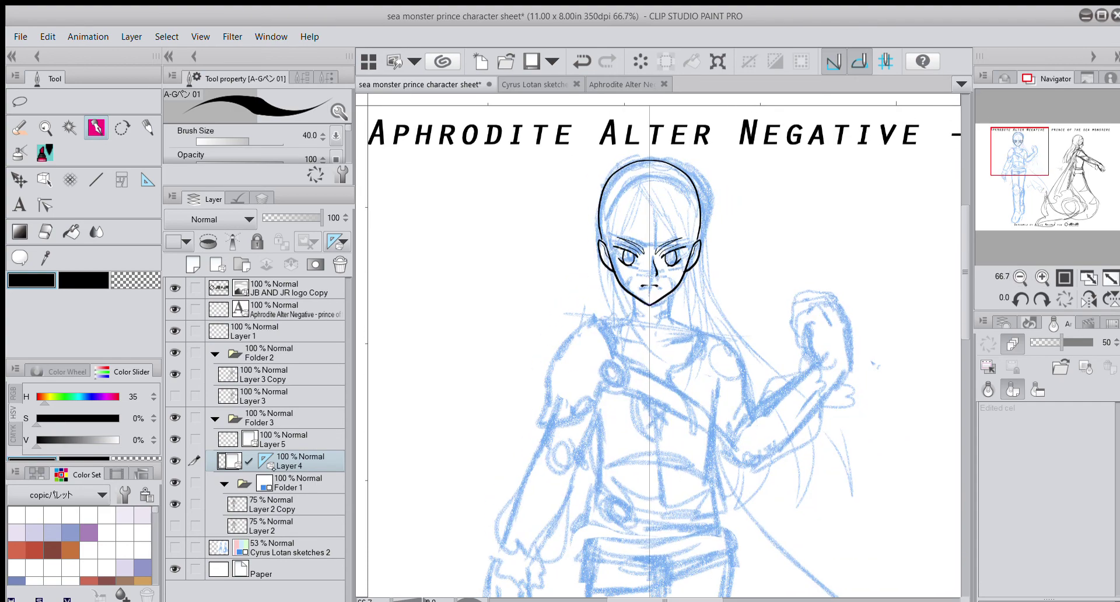
left_click(175, 548)
mouse_move(1030, 165)
left_mouse_down()
mouse_move(1069, 163)
mouse_move(1063, 173)
mouse_move(1035, 166)
left_mouse_up()
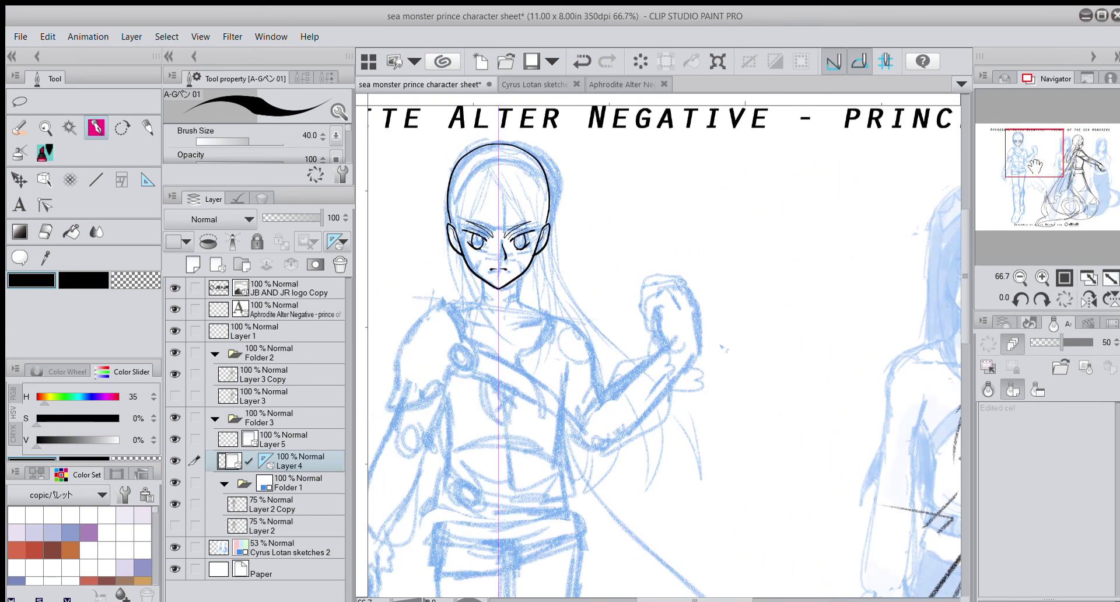
left_click(29, 184)
left_click_drag(824, 302, 660, 278)
left_click(580, 62)
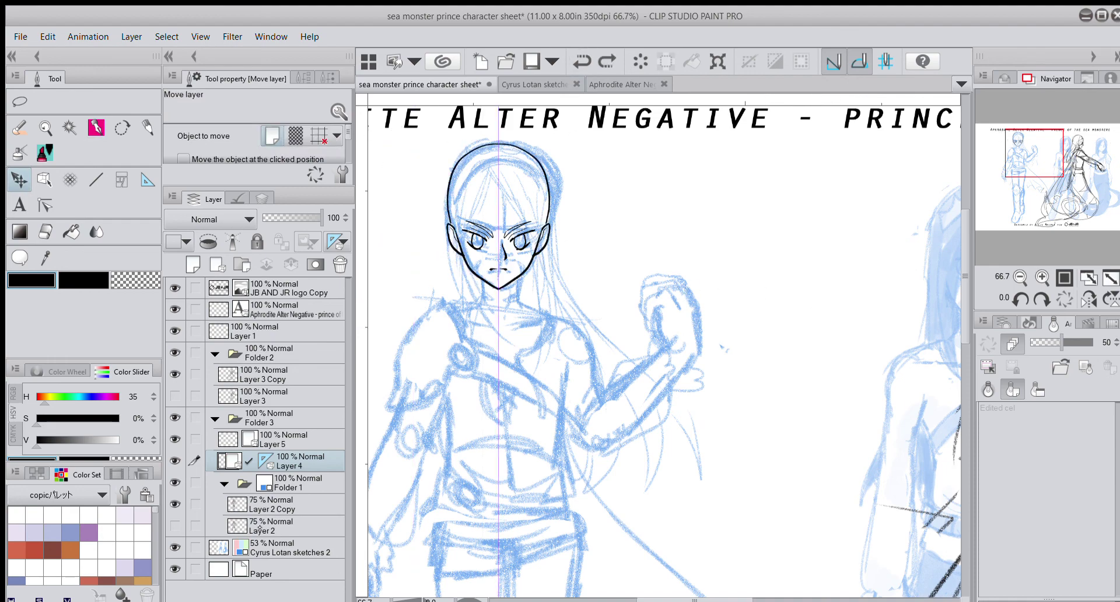
Step: Move the Cyrus Lotan sketches 2 layer so its long-haired reference figure stands just beside the front-facing figure
left_click(274, 548)
mouse_move(904, 326)
left_mouse_down()
mouse_move(737, 350)
mouse_move(640, 349)
mouse_move(653, 354)
left_mouse_up()
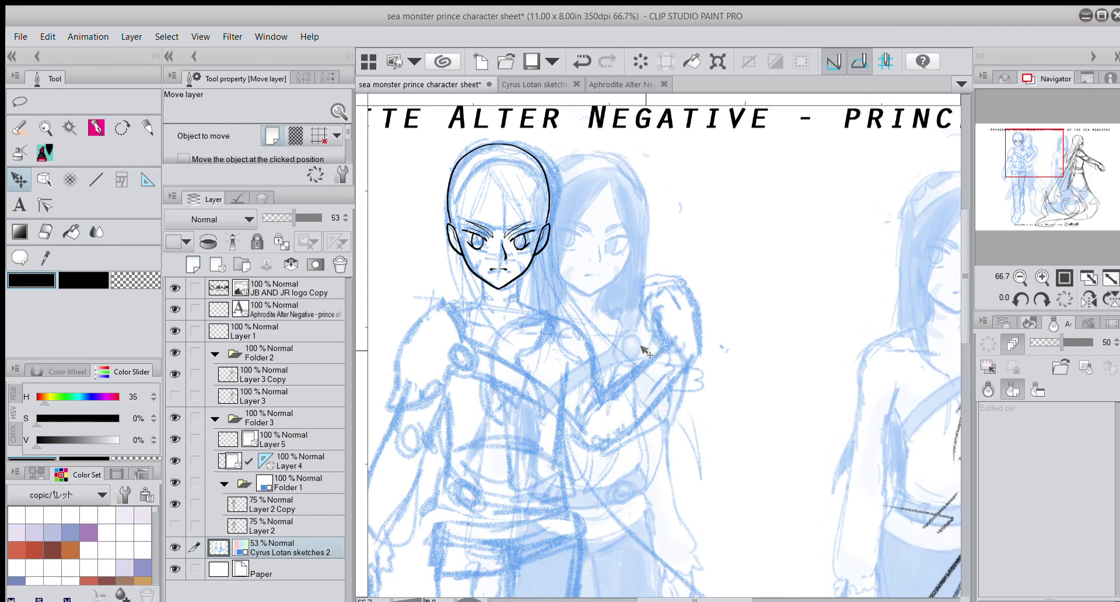
mouse_move(637, 354)
left_mouse_down()
mouse_move(545, 360)
mouse_move(538, 350)
mouse_move(940, 310)
left_mouse_up()
left_click(1020, 277)
left_click_drag(1044, 175, 1035, 187)
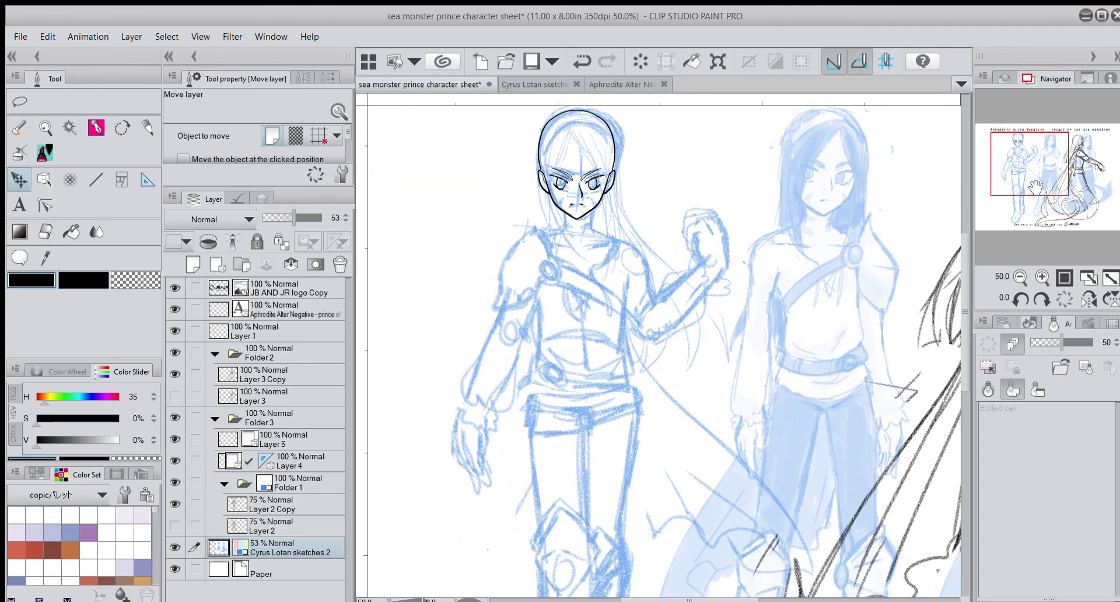
Step: Hide the Cyrus Lotan sketches 2 layer and compare the inked head with the blue sketch hidden and shown
left_click(175, 548)
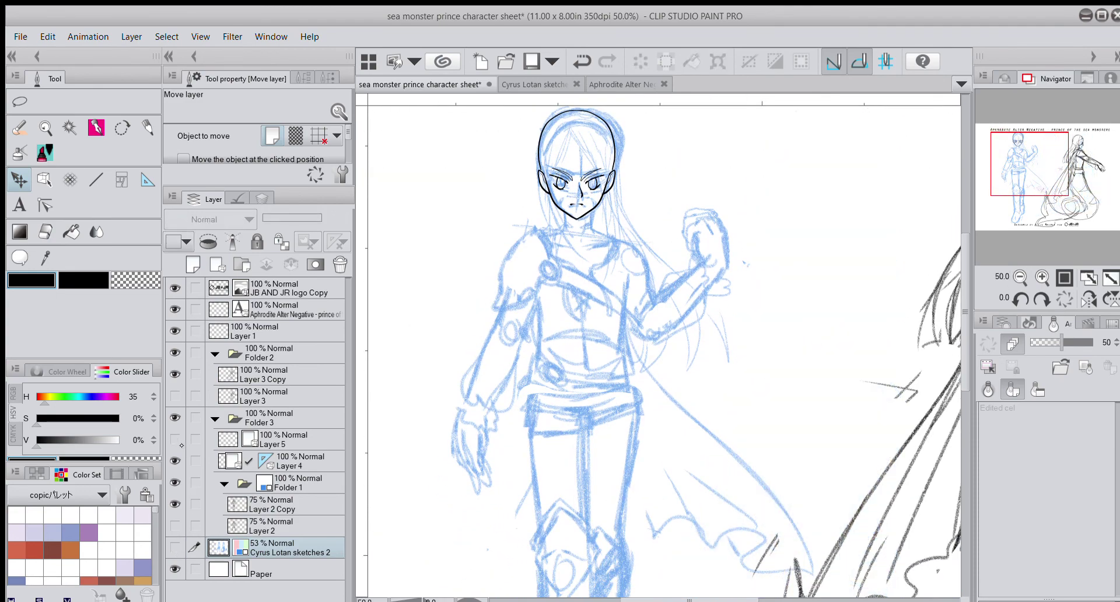
left_click(175, 461)
left_click(176, 460)
left_click(175, 482)
left_click(175, 483)
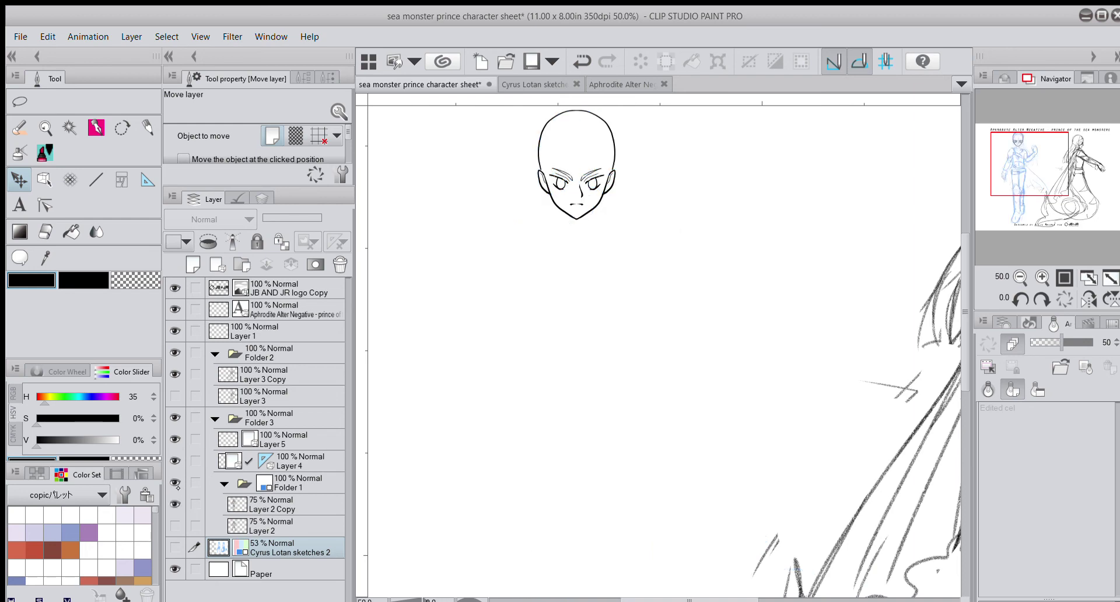
left_click(175, 483)
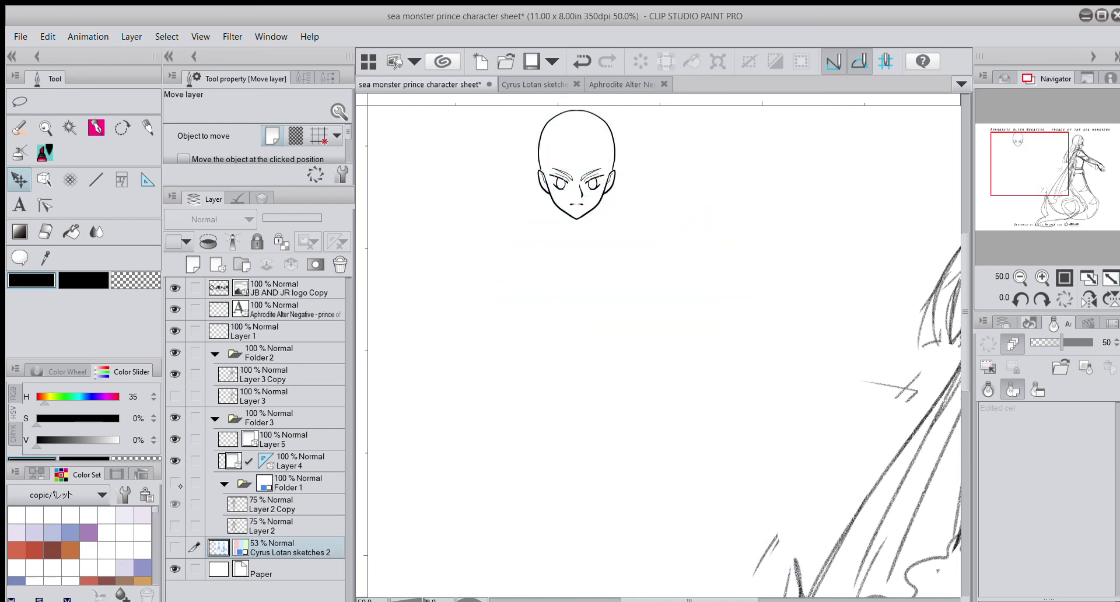
left_click(175, 483)
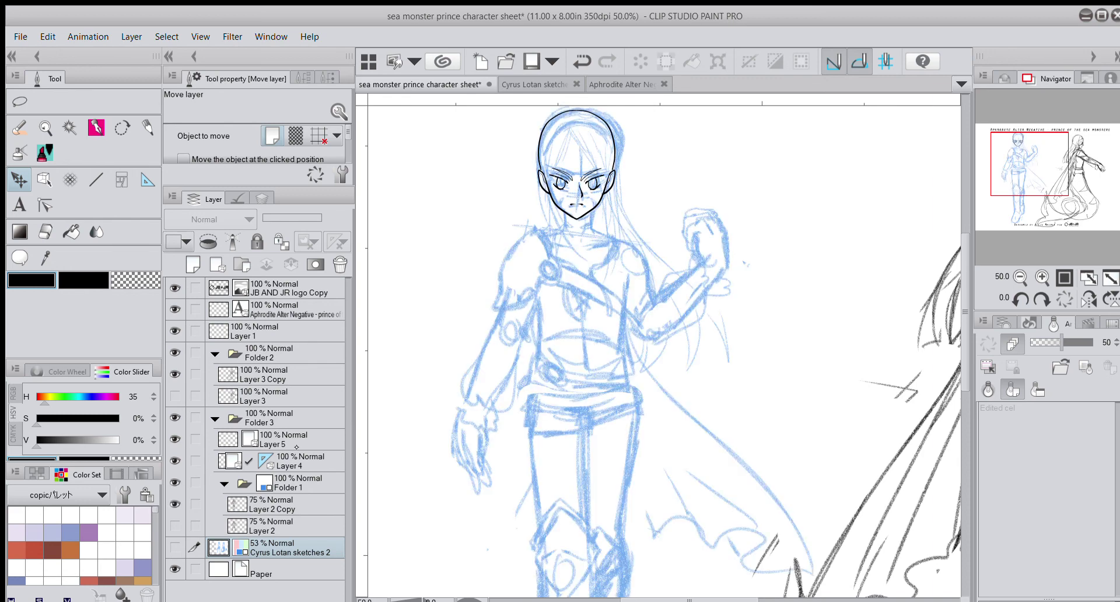
Step: Add a new layer above Layer 5 and ink both sides of the neck below the jaw with the pen
left_click(297, 447)
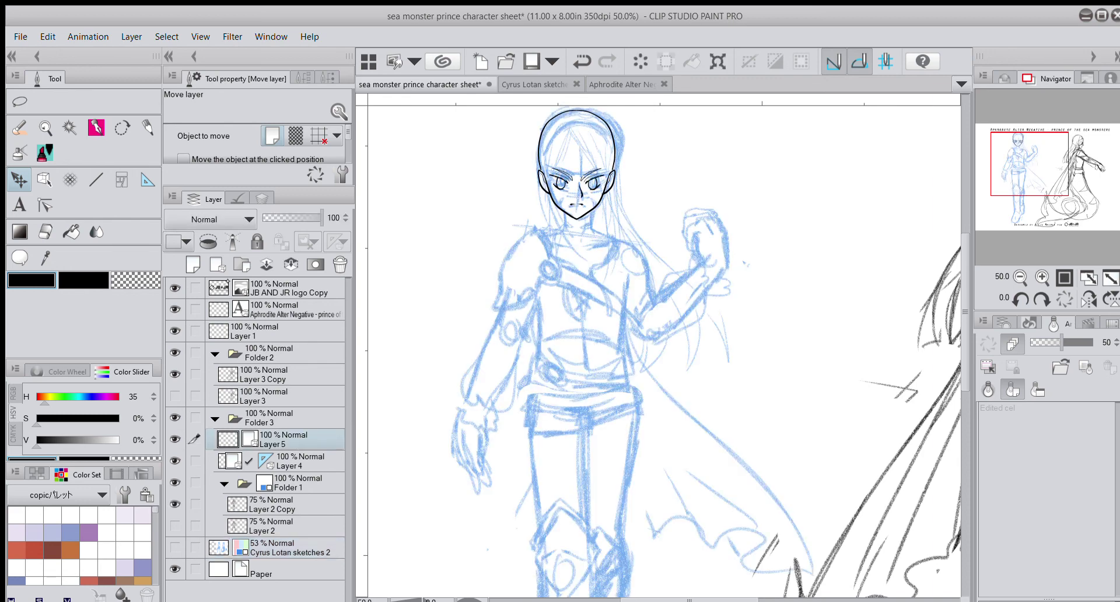
left_click(241, 264)
left_click(1042, 277)
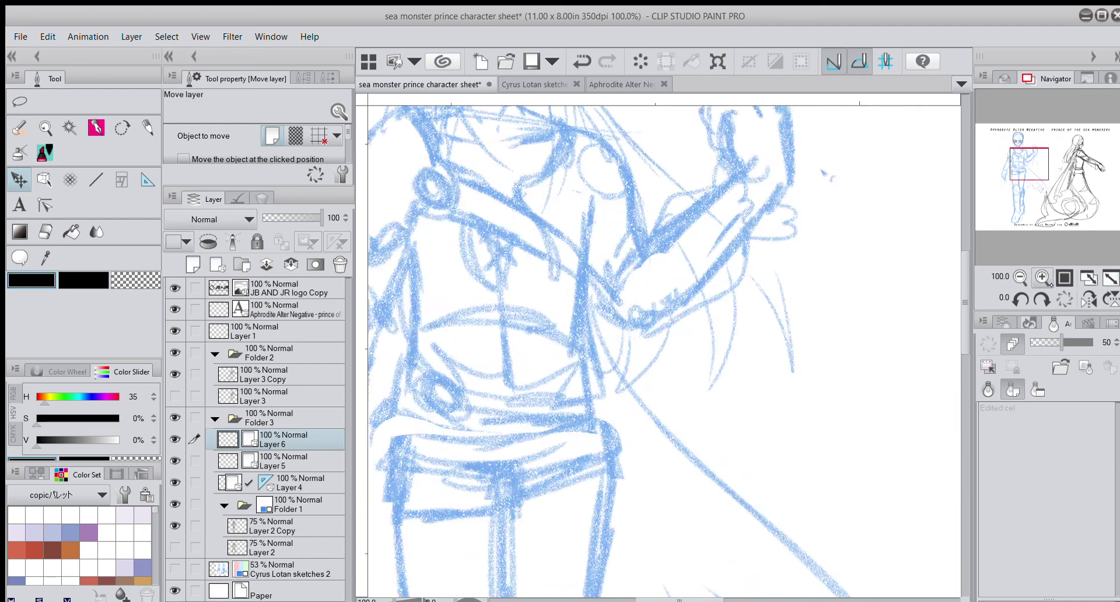
left_click(1042, 277)
left_click_drag(1030, 164, 1020, 151)
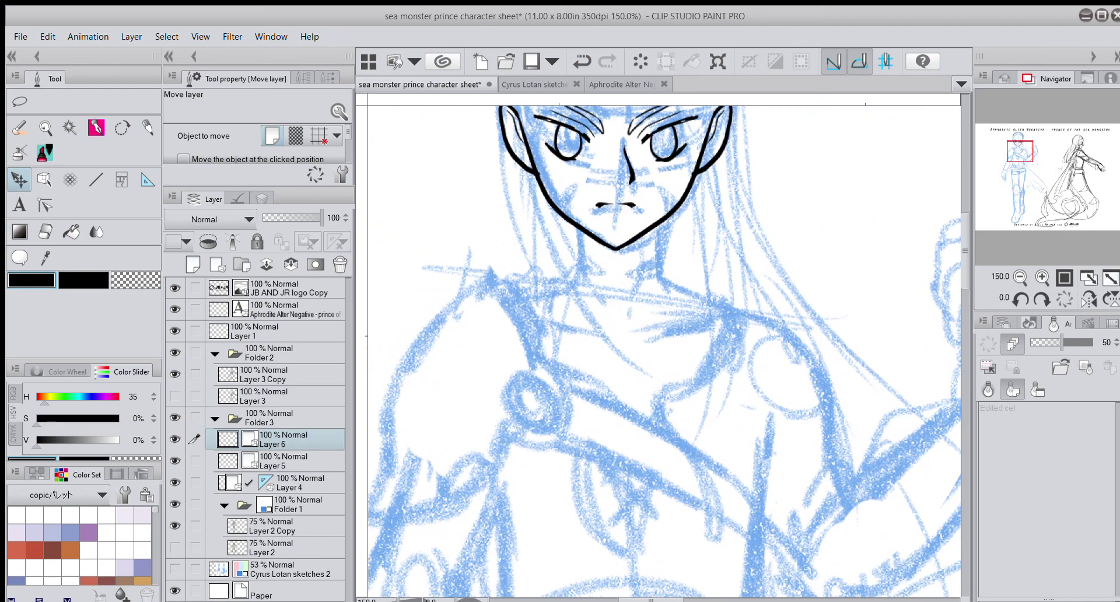
key("p")
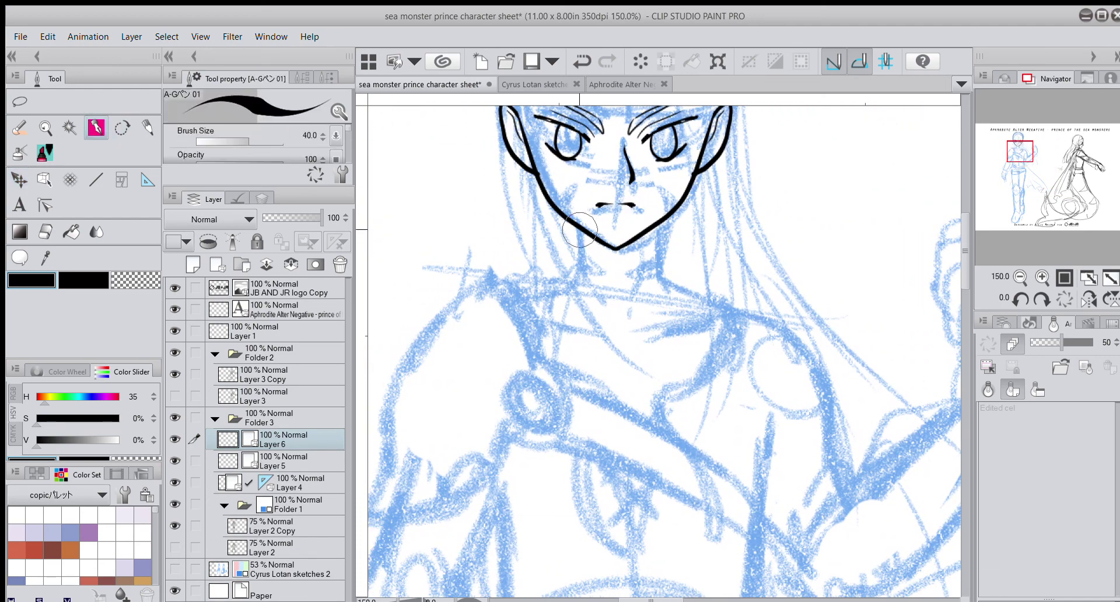
left_click_drag(578, 227, 574, 284)
left_click_drag(667, 216, 661, 285)
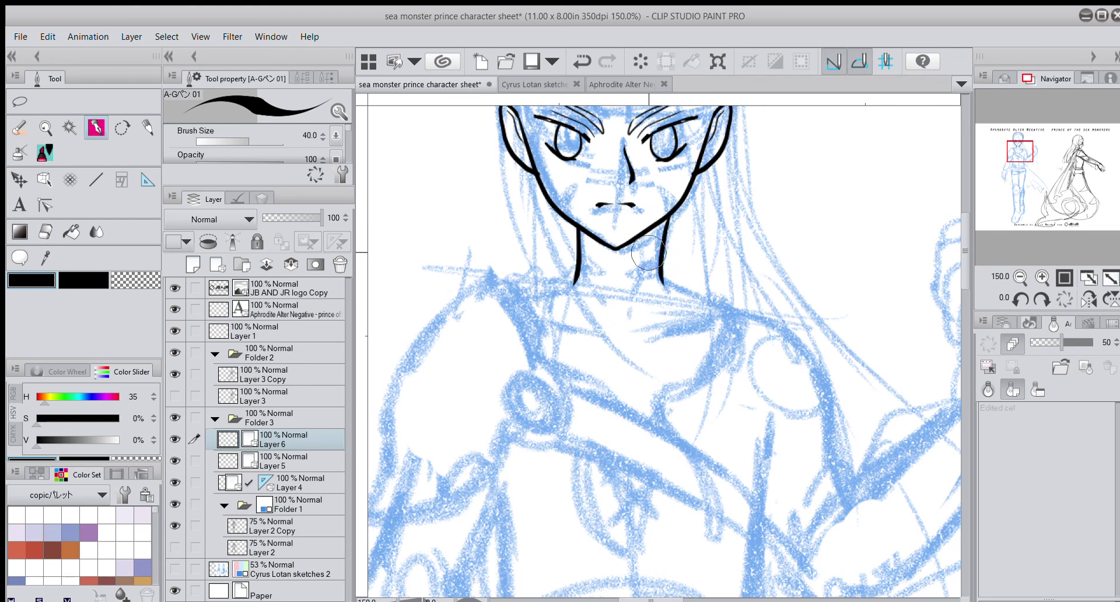
Step: Ink the neck muscle line, the slopes from neck to shoulders and the collarbone lines
left_click_drag(652, 248, 639, 292)
key("ctrl+z")
left_click_drag(645, 246, 628, 338)
left_click_drag(663, 275, 729, 318)
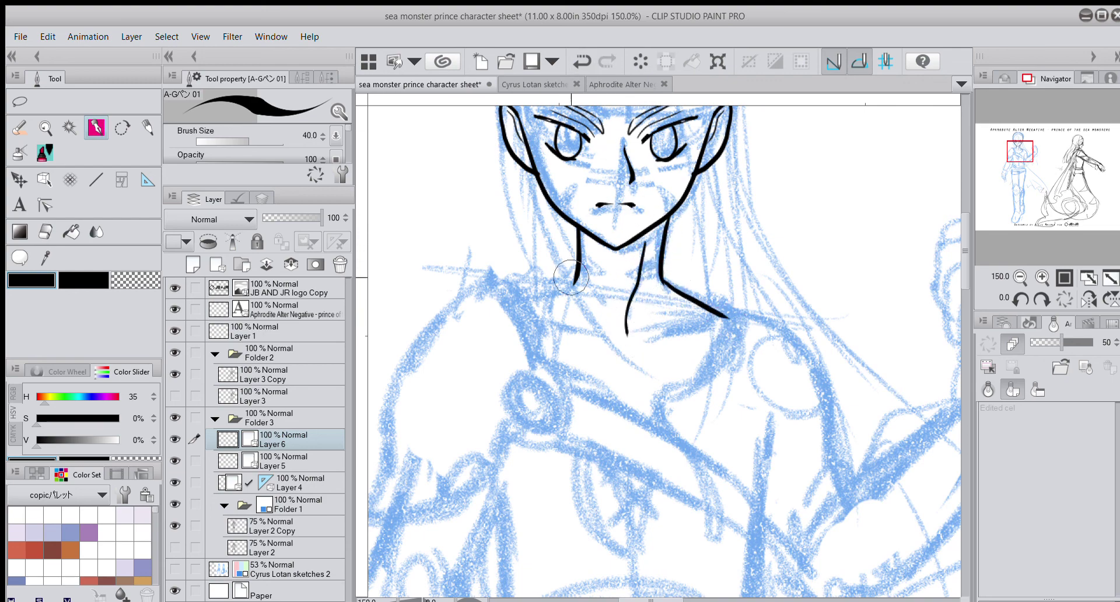
left_click_drag(578, 275, 511, 286)
mouse_move(544, 328)
left_mouse_down()
mouse_move(614, 354)
mouse_move(694, 340)
left_mouse_up()
Step: Try to ink the pointed shoulder pad outline over the shoulder of the figure's lowered arm
left_click_drag(1018, 153, 1013, 154)
mouse_move(613, 220)
left_mouse_down()
mouse_move(552, 251)
mouse_move(511, 295)
mouse_move(512, 348)
left_mouse_up()
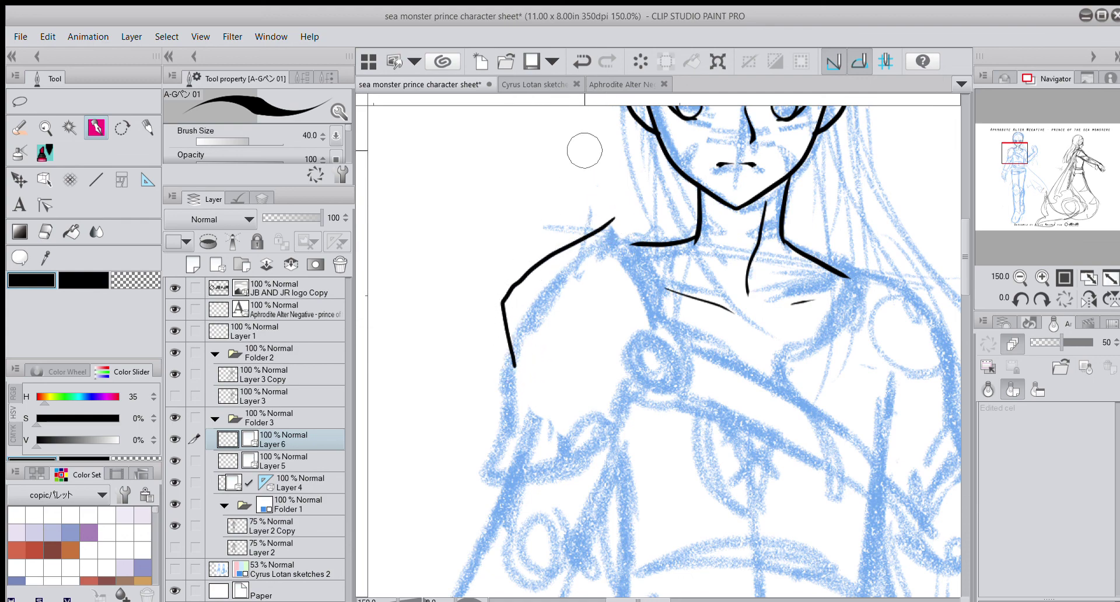
left_click(582, 62)
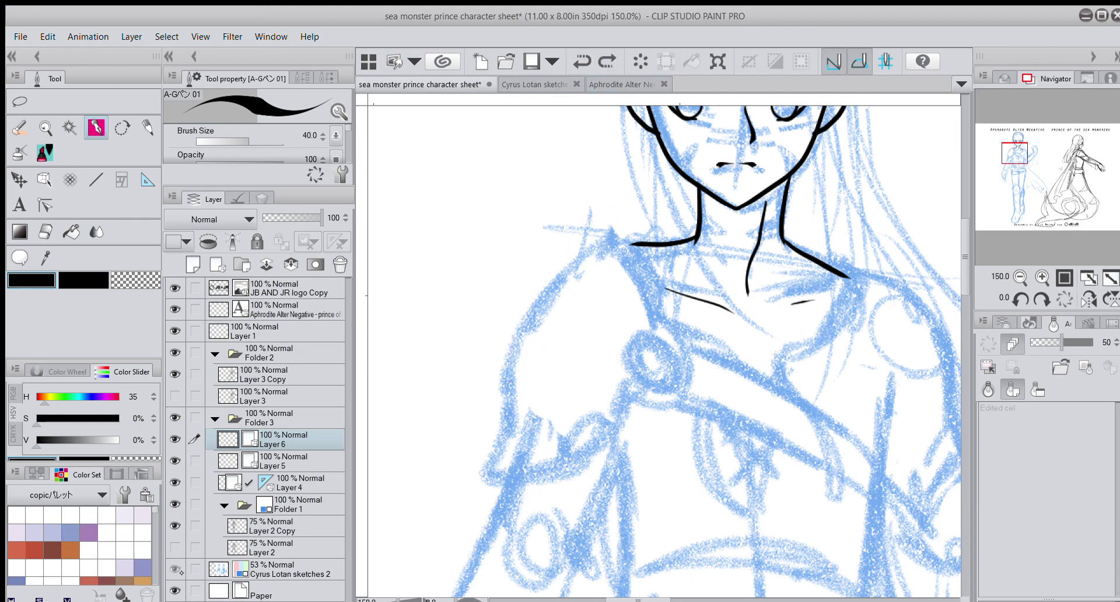
mouse_move(1020, 160)
left_mouse_down()
mouse_move(1063, 153)
mouse_move(1009, 158)
mouse_move(1027, 162)
left_mouse_up()
mouse_move(541, 190)
left_mouse_down()
mouse_move(485, 223)
mouse_move(450, 294)
mouse_move(443, 367)
left_mouse_up()
key("ctrl+z")
mouse_move(560, 170)
left_mouse_down()
mouse_move(445, 275)
mouse_move(451, 409)
mouse_move(534, 379)
left_mouse_up()
left_click_drag(561, 171, 590, 292)
left_click(581, 60)
Step: Undo the shoulder pad strokes, then try and undo a single inner edge stroke beside the neck
left_click(1021, 276)
left_click(1020, 277)
left_click(1020, 277)
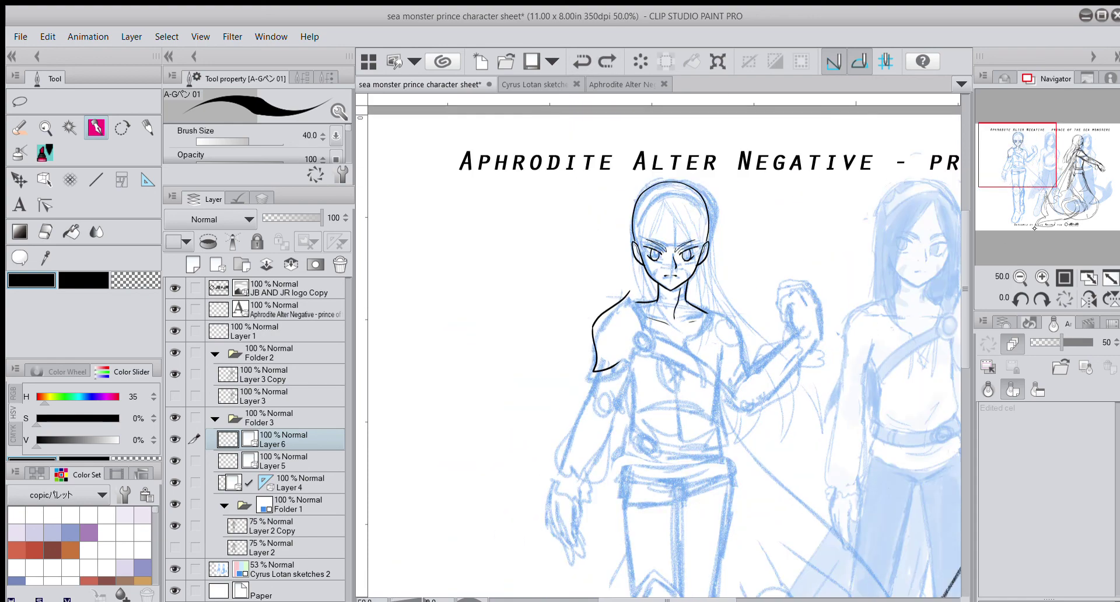
left_click_drag(1022, 175, 1032, 186)
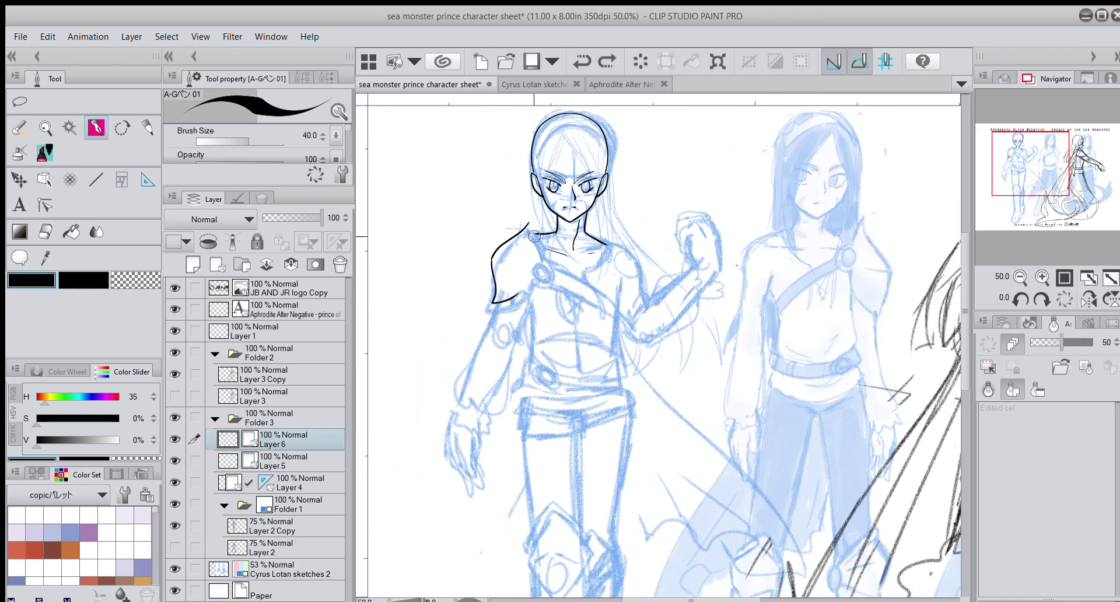
left_click(582, 61)
left_click(582, 61)
left_click(586, 67)
left_click(582, 61)
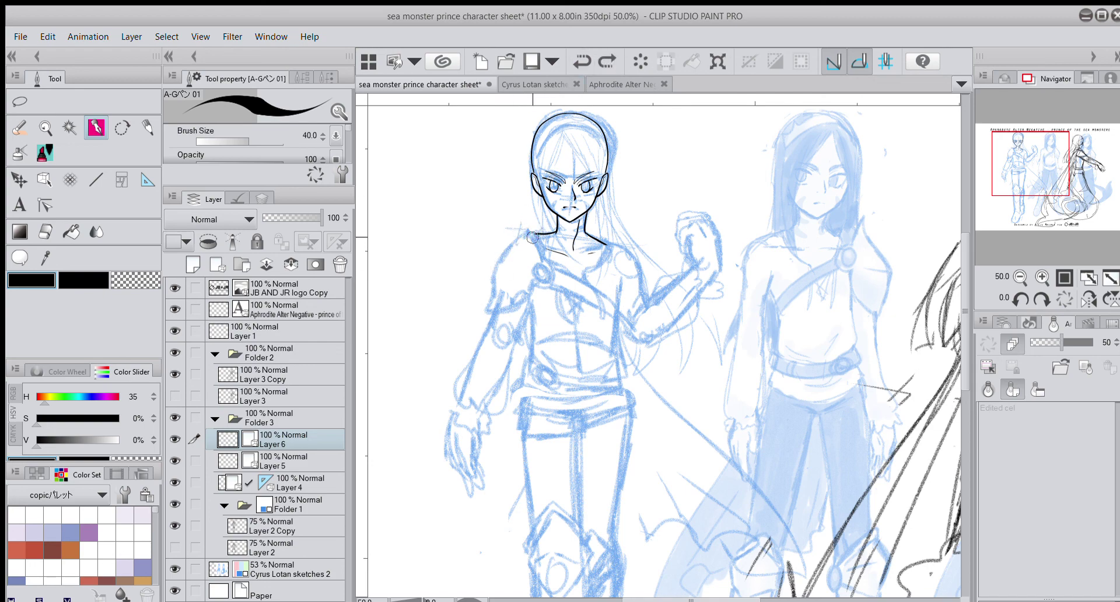
left_click_drag(528, 228, 540, 269)
left_click(582, 65)
Step: Ink the curved outer edge of the shoulder pad up to its point and the inner edge beside the neck
left_click(1042, 278)
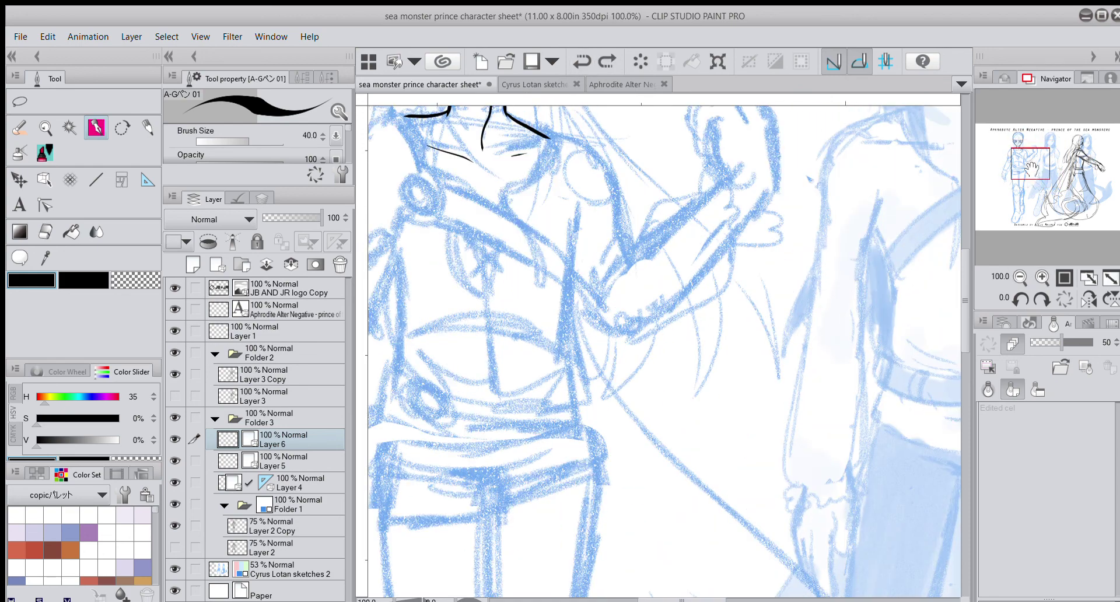
mouse_move(1032, 169)
left_mouse_down()
mouse_move(1053, 160)
mouse_move(1001, 162)
left_mouse_up()
mouse_move(642, 214)
left_mouse_down()
mouse_move(601, 236)
mouse_move(564, 309)
left_mouse_up()
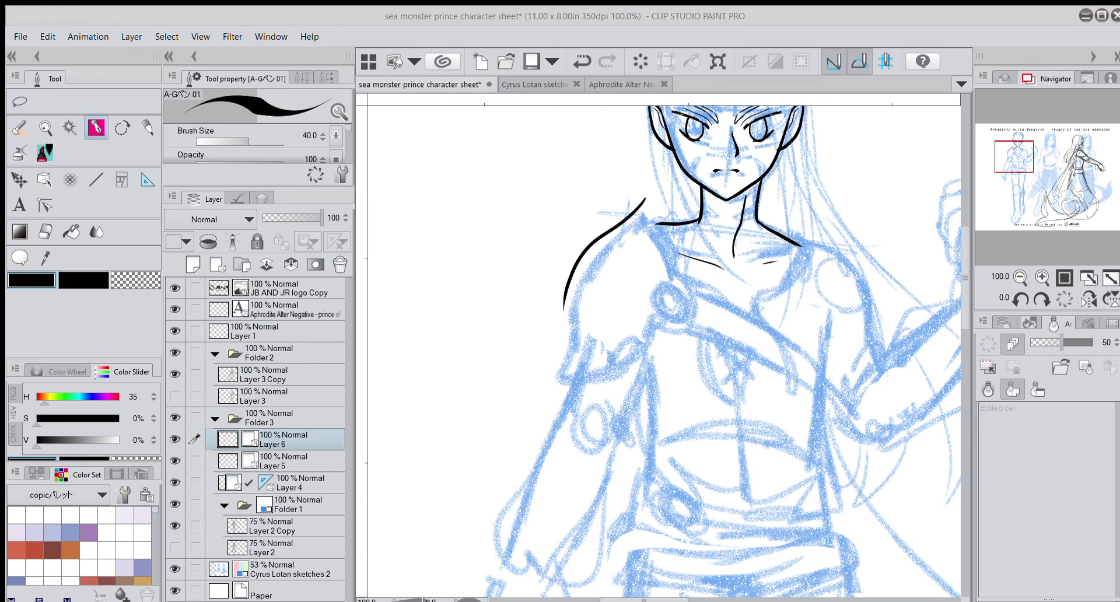
left_click(819, 506)
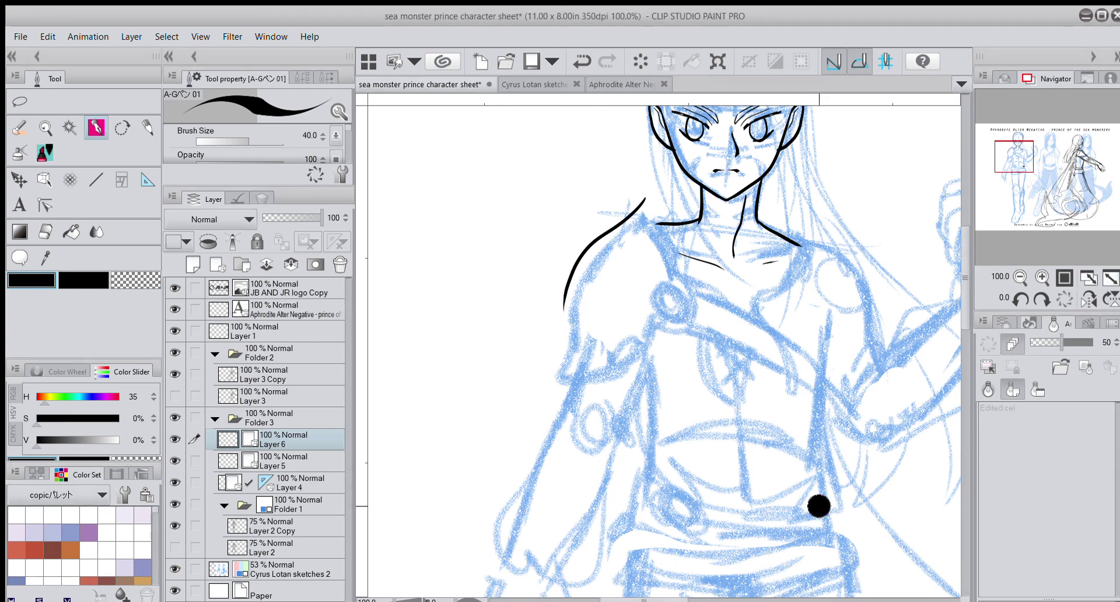
mouse_move(531, 168)
left_mouse_down()
mouse_move(645, 206)
mouse_move(652, 250)
left_mouse_up()
left_click(582, 61)
left_click(582, 61)
left_click_drag(645, 199, 661, 269)
Step: Close the shoulder pad outline with its curved lower edge, rounded clasp contour and angular outer edge
mouse_move(1015, 158)
left_mouse_down()
mouse_move(1055, 162)
mouse_move(1020, 169)
left_mouse_up()
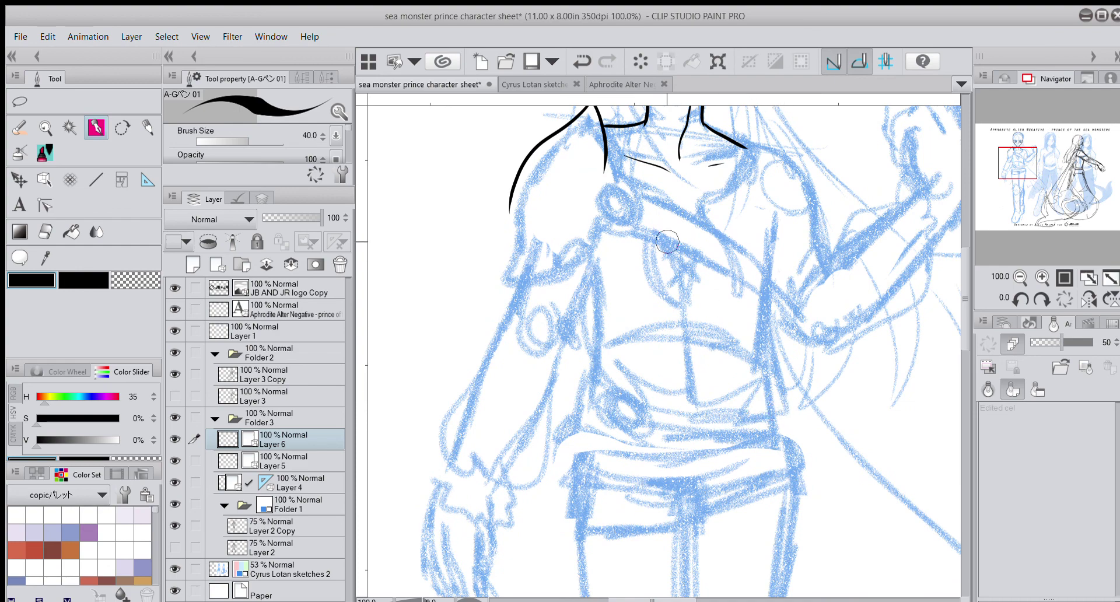
mouse_move(605, 172)
left_mouse_down()
mouse_move(638, 185)
mouse_move(609, 192)
mouse_move(624, 204)
mouse_move(598, 210)
mouse_move(555, 259)
left_mouse_up()
key("ctrl+z")
mouse_move(510, 211)
left_mouse_down()
mouse_move(514, 266)
mouse_move(560, 256)
mouse_move(580, 236)
left_mouse_up()
mouse_move(1016, 176)
left_mouse_down()
mouse_move(1041, 171)
mouse_move(1007, 170)
mouse_move(1010, 181)
mouse_move(1008, 154)
left_mouse_up()
left_click(1043, 278)
mouse_move(759, 169)
left_mouse_down()
mouse_move(713, 186)
mouse_move(660, 250)
left_mouse_up()
key("ctrl+z")
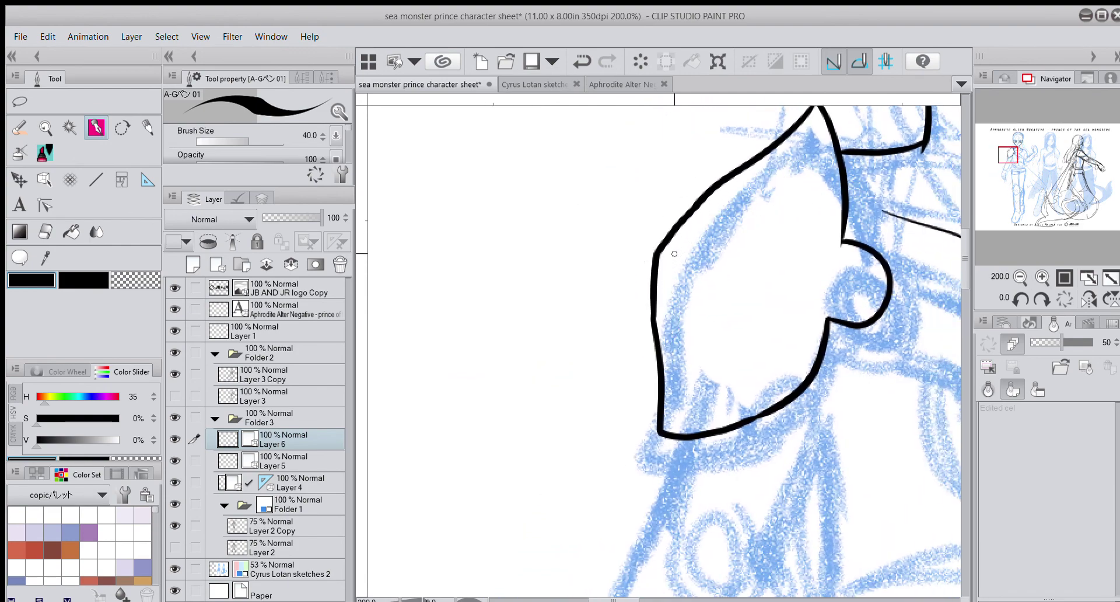
Step: Ink a curved ridge line across the shoulder pad and a small ring inside its round clasp
mouse_move(1013, 159)
left_mouse_down()
mouse_move(1057, 154)
mouse_move(1018, 155)
left_mouse_up()
left_click_drag(479, 235, 595, 248)
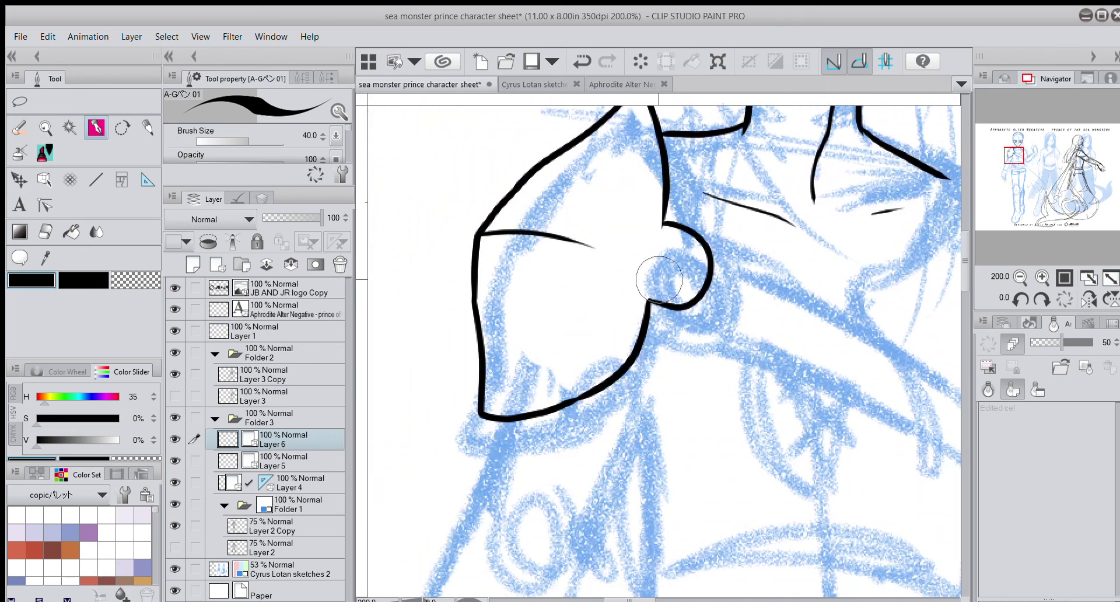
mouse_move(650, 272)
left_mouse_down()
mouse_move(673, 291)
mouse_move(698, 275)
mouse_move(676, 248)
left_mouse_up()
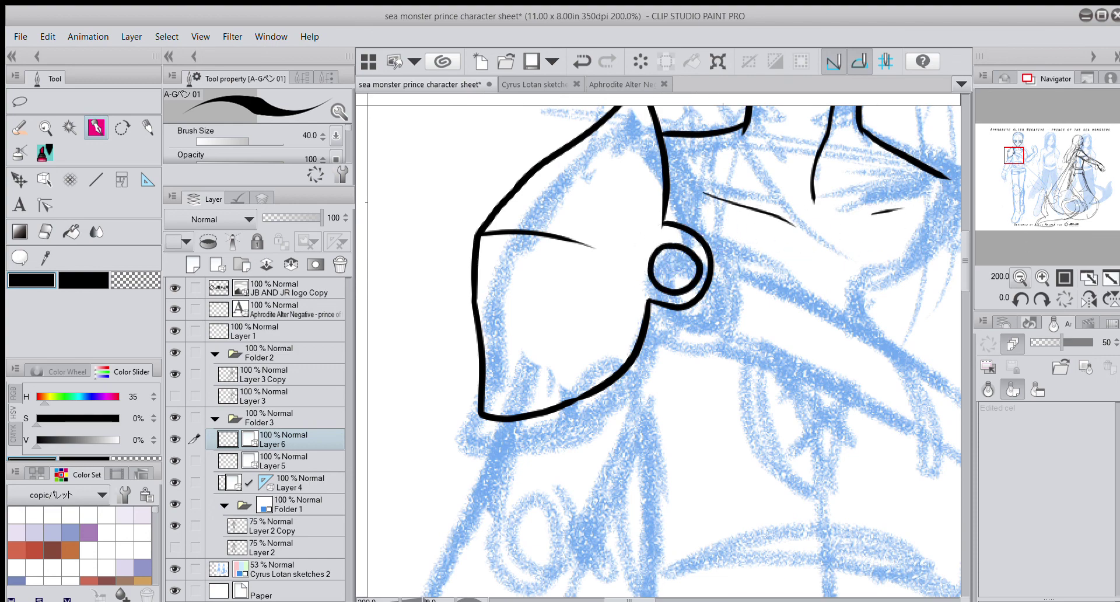
Step: Ink both edges of the diagonal chest strap from the shoulder clasp and the torso side contour that meets its far end
left_click(1021, 280)
left_click(1021, 280)
mouse_move(1043, 176)
left_mouse_down()
mouse_move(1056, 175)
mouse_move(1018, 156)
left_mouse_up()
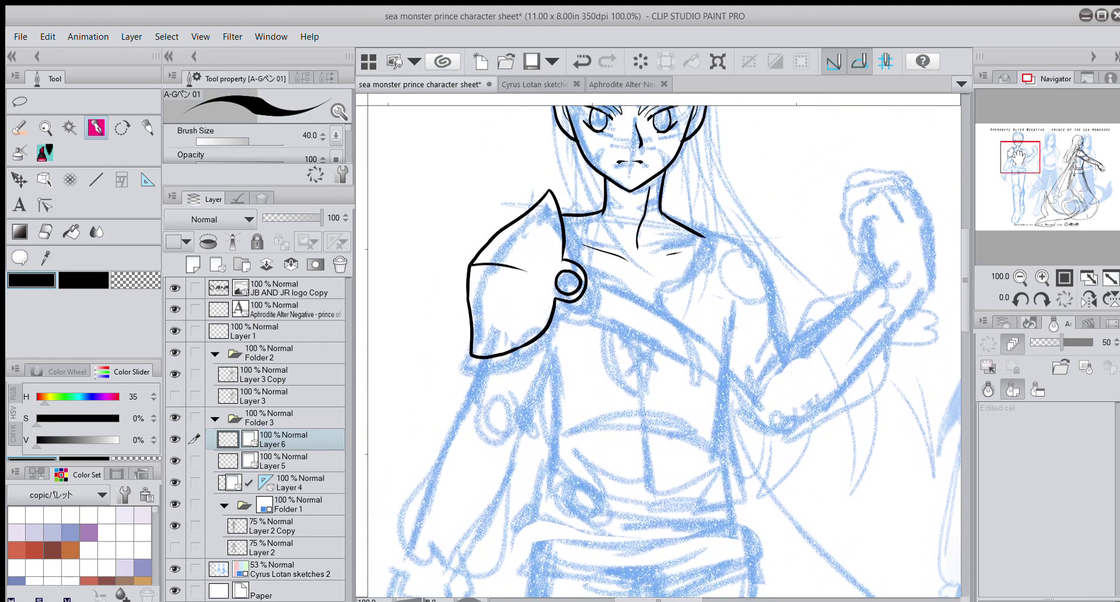
left_click_drag(669, 221, 709, 237)
left_click(1042, 278)
mouse_move(505, 272)
left_mouse_down()
mouse_move(701, 343)
mouse_move(755, 382)
left_mouse_up()
mouse_move(546, 235)
left_mouse_down()
mouse_move(676, 283)
mouse_move(758, 341)
mouse_move(759, 385)
left_mouse_up()
left_click_drag(773, 277, 758, 383)
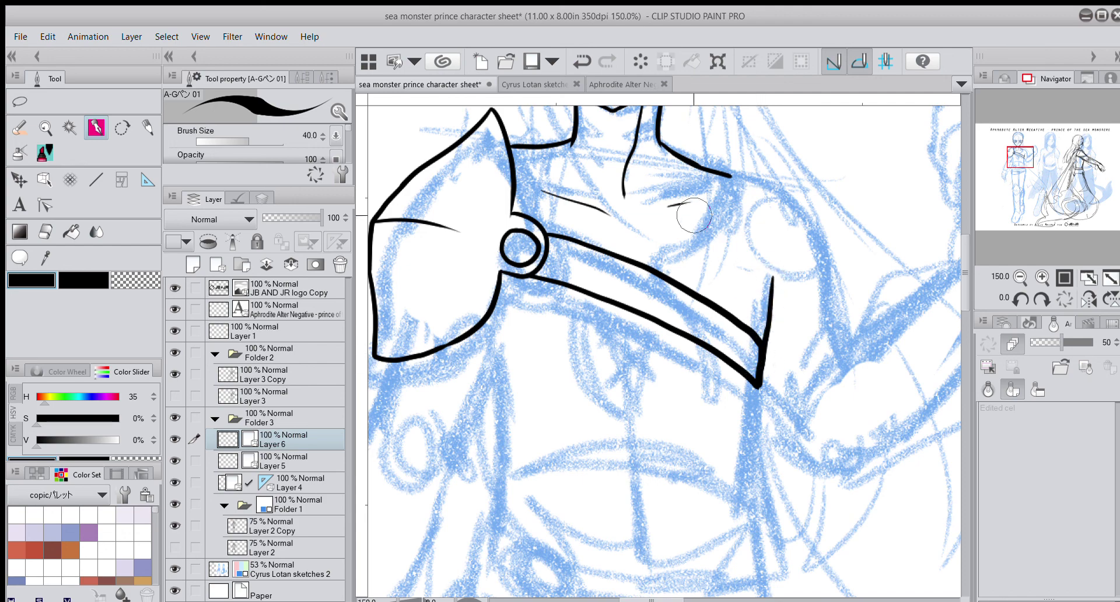